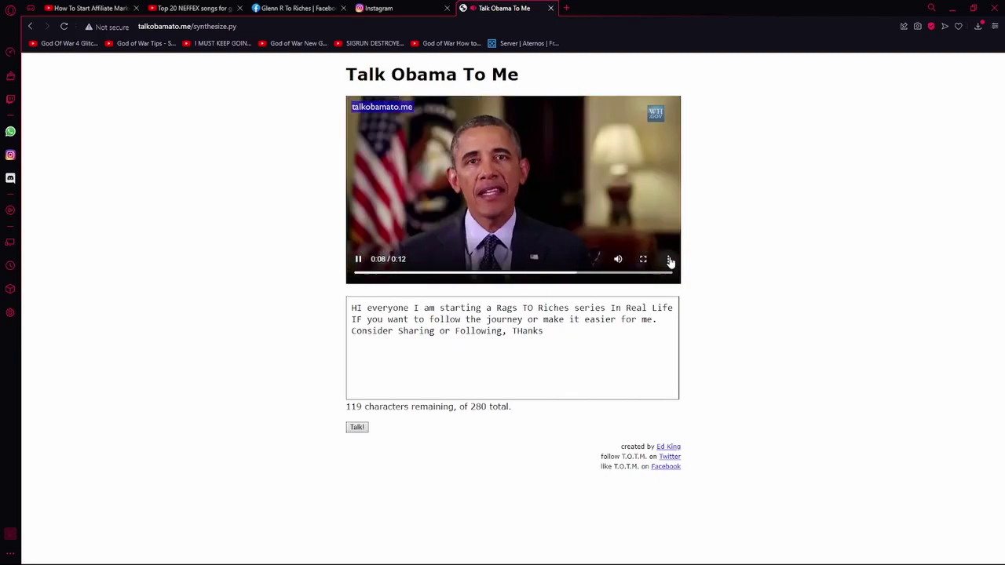
# - Download the generated Obama video, open a new browser tab and close the Talk Obama To Me tab
pyautogui.click(668, 259)
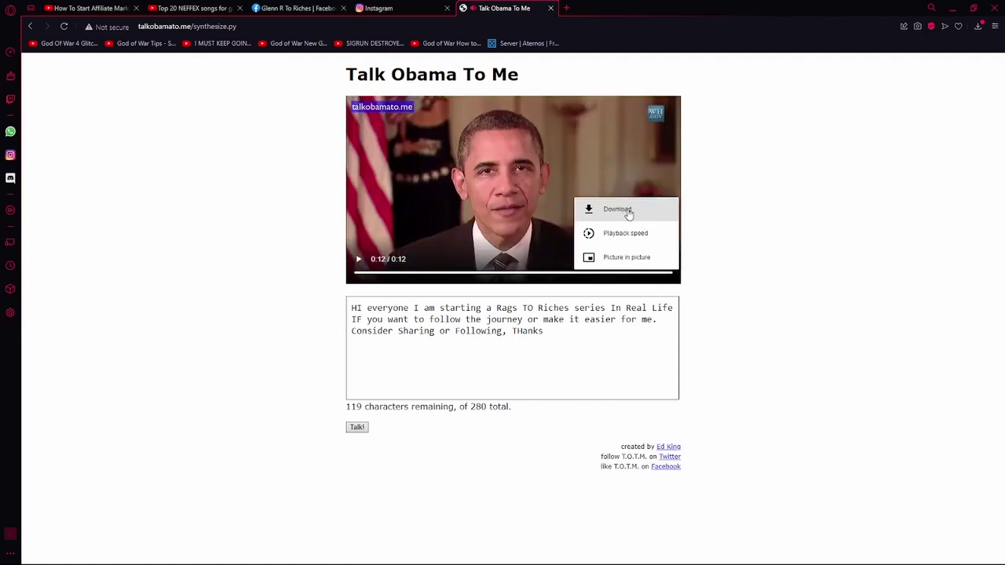
pyautogui.click(660, 210)
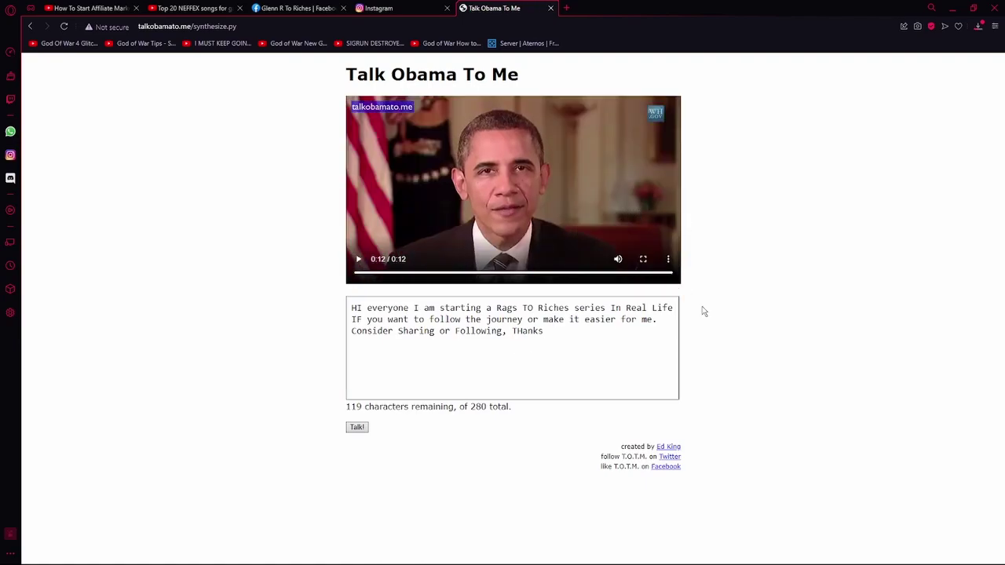
pyautogui.click(566, 7)
pyautogui.click(550, 8)
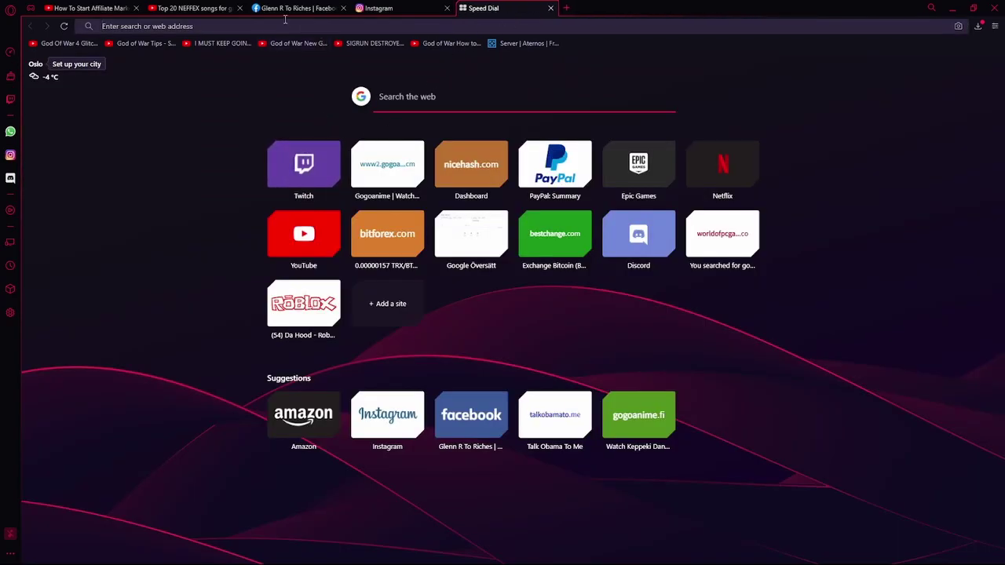
# - Search the web for "online video editor" and open the Fastreel result
pyautogui.write('online v')
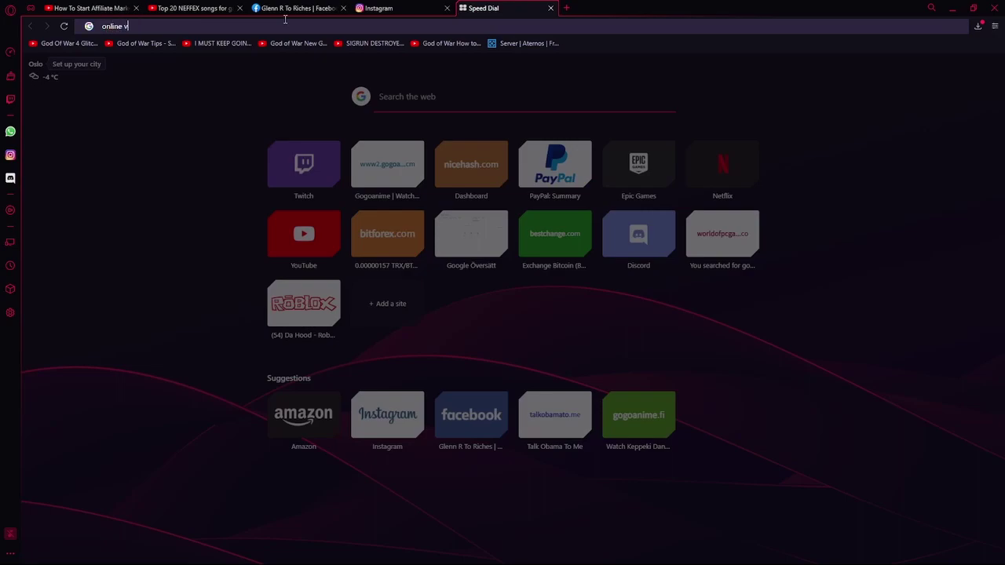
pyautogui.write('ideo editor')
pyautogui.press('Return')
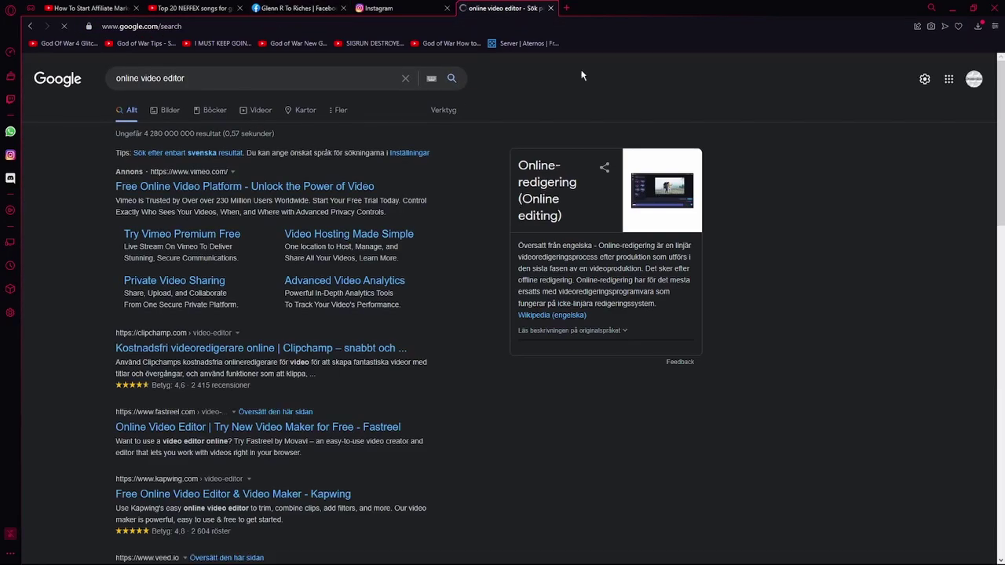
pyautogui.click(193, 428)
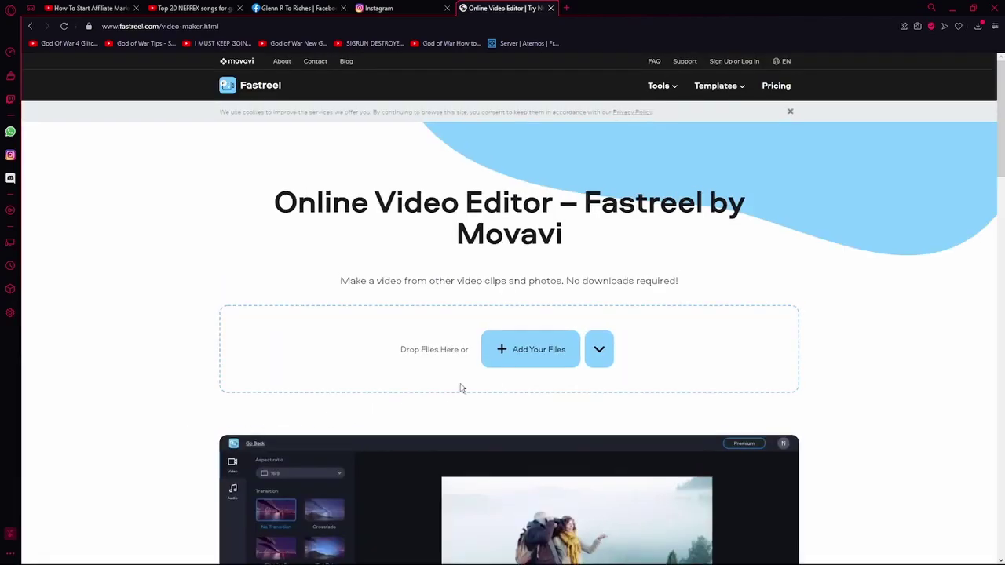
# - Upload obama.mp4 to the online editor and start creating with Personal use as the purpose and Fun as the video kind
pyautogui.click(524, 356)
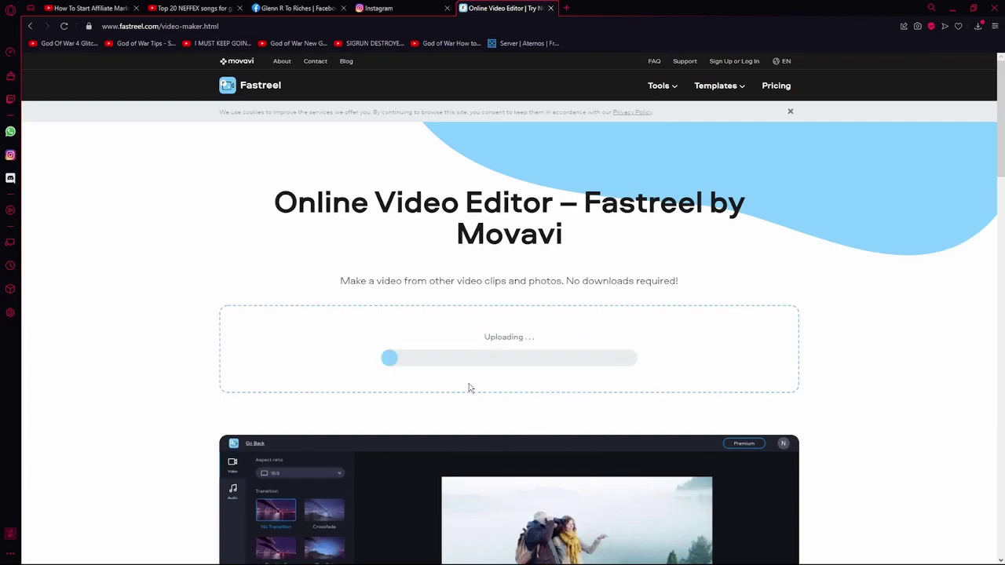
pyautogui.scroll(-5, 464, 337)
pyautogui.scroll(4, 561, 300)
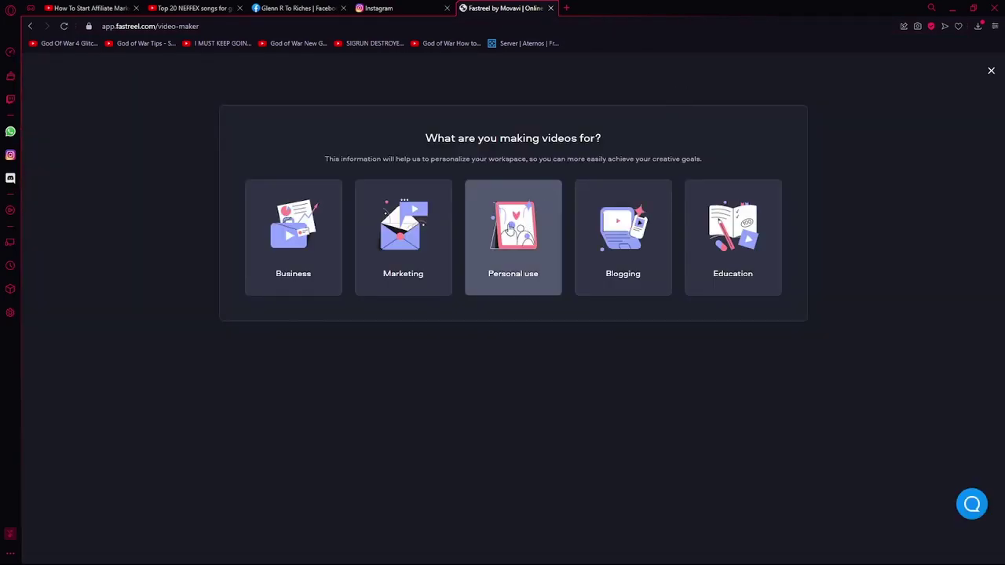
pyautogui.click(509, 228)
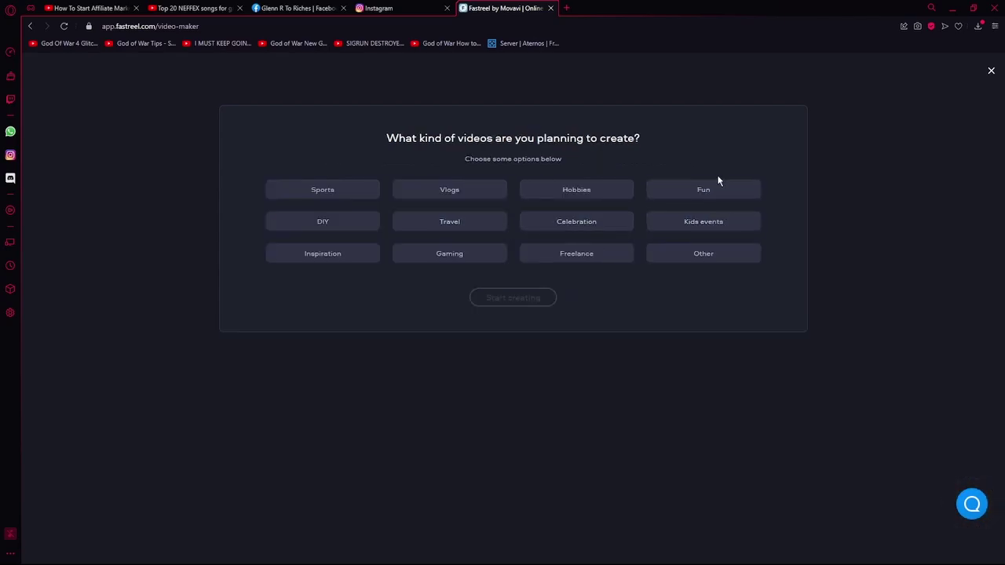
pyautogui.click(690, 197)
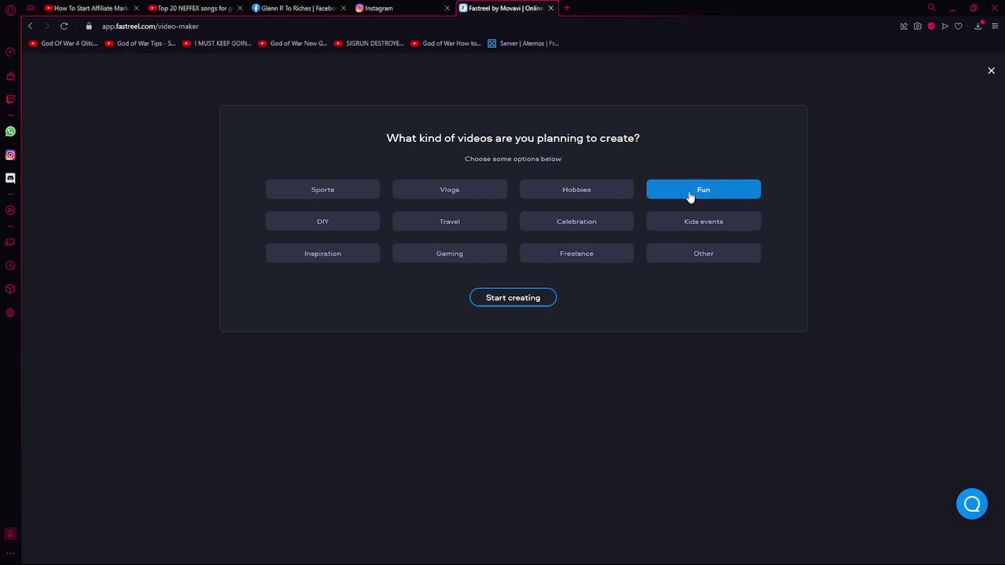
pyautogui.click(516, 306)
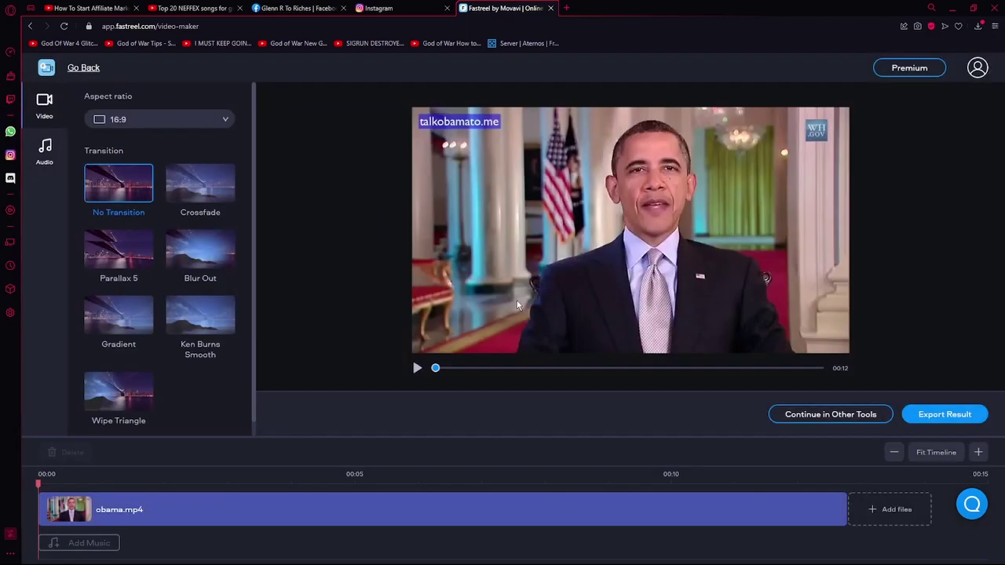
# - Preview part of the obama.mp4 clip, return the playhead to the start and look over the available transitions
pyautogui.click(415, 370)
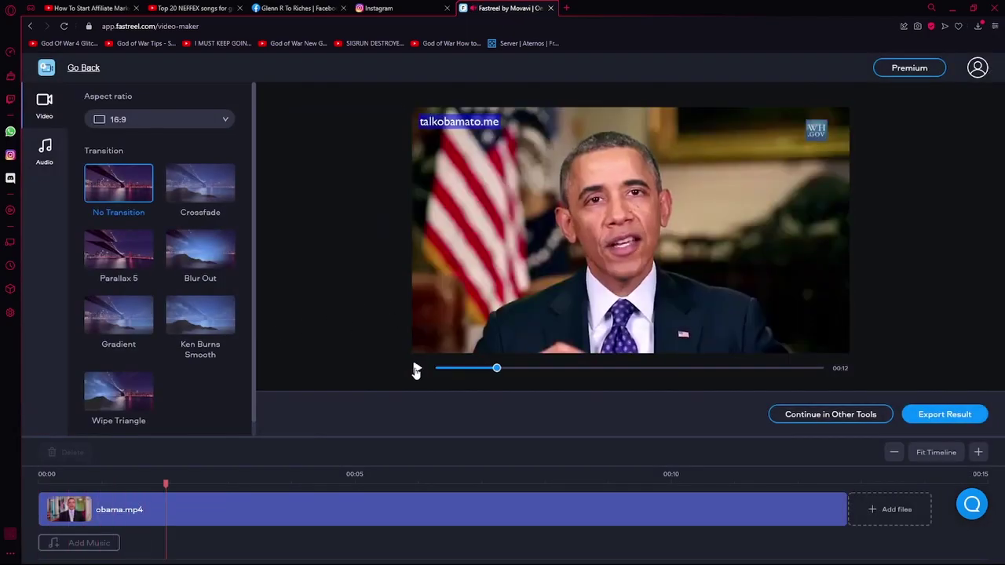
pyautogui.click(417, 370)
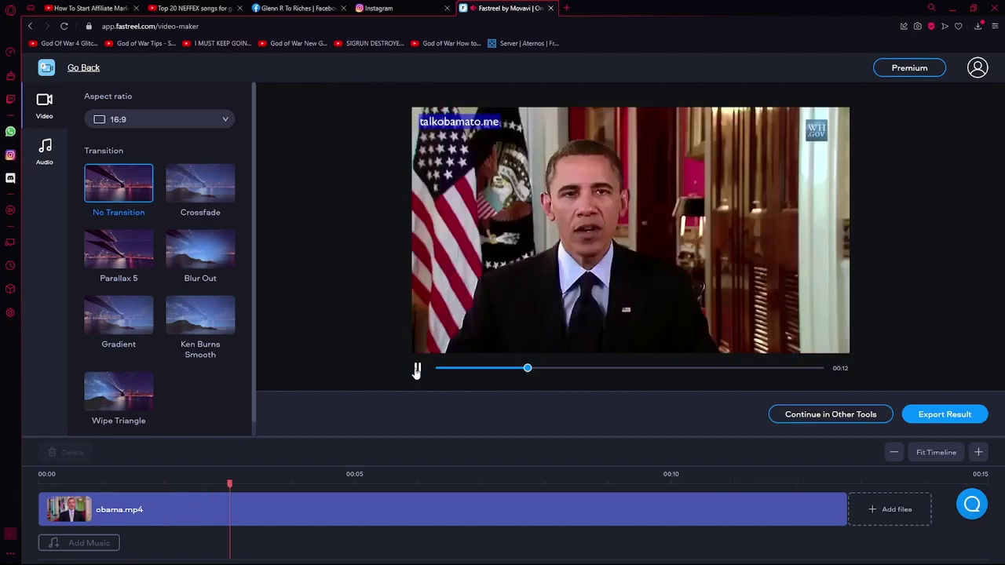
pyautogui.click(416, 369)
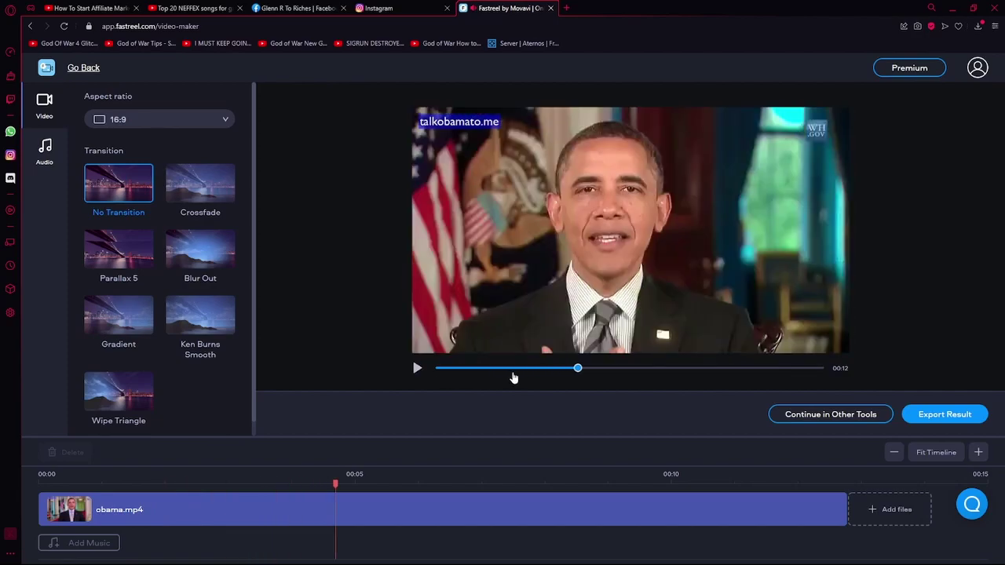
pyautogui.moveTo(580, 373); pyautogui.dragTo(421, 382)
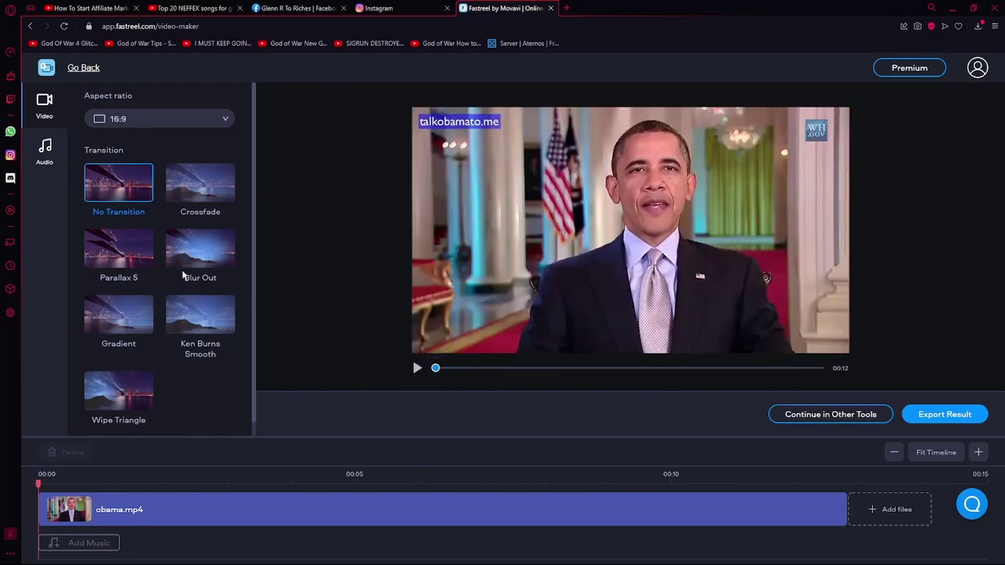
pyautogui.scroll(-1, 204, 251)
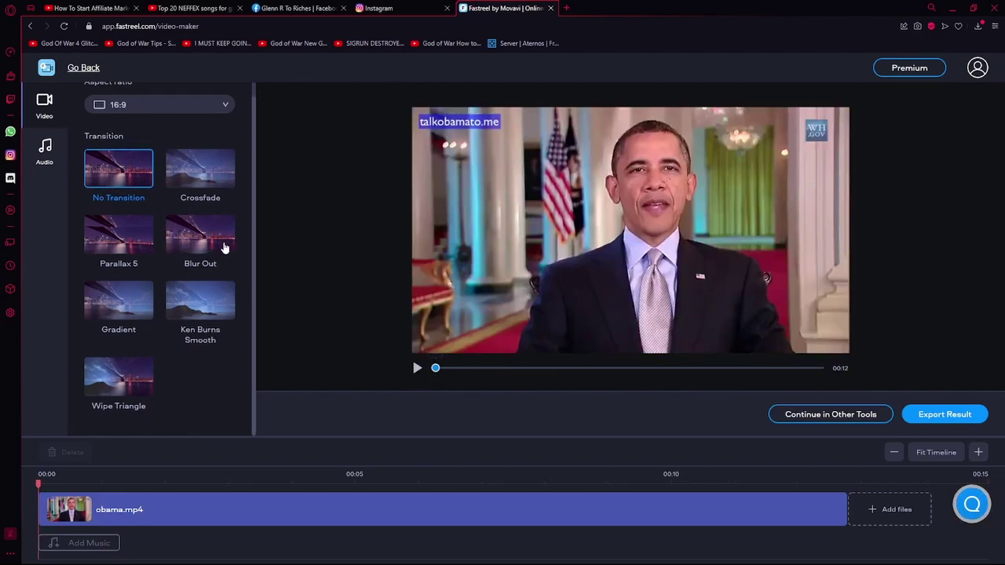
# - Browse the tracks in the editor's built-in music collection, then close it without choosing one
pyautogui.click(53, 544)
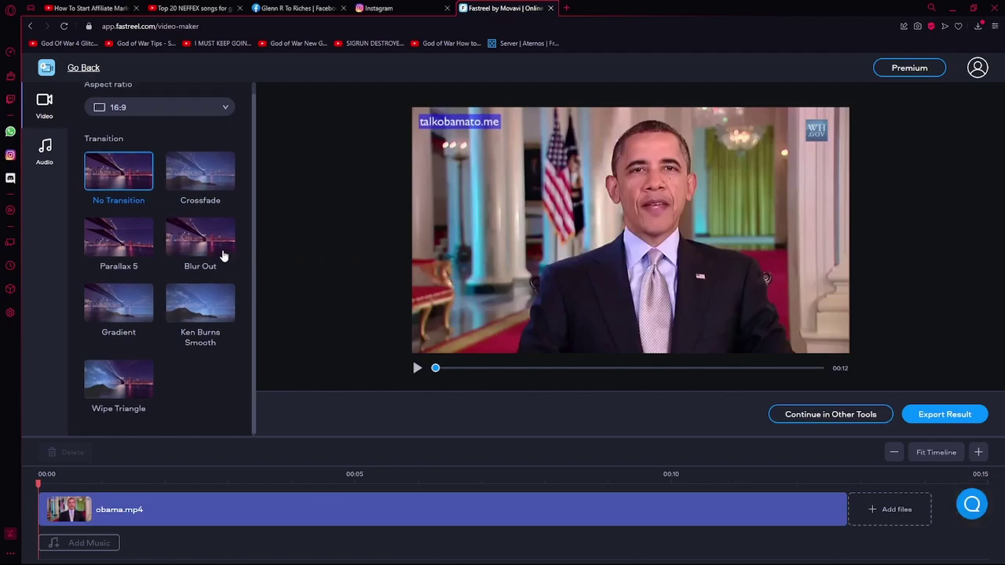
pyautogui.scroll(1, 236, 236)
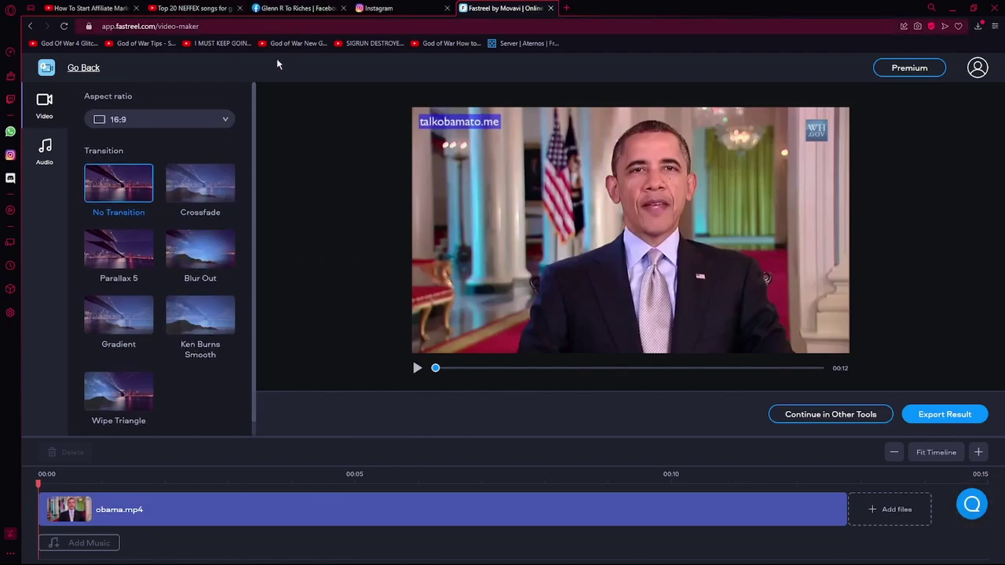
pyautogui.click(71, 542)
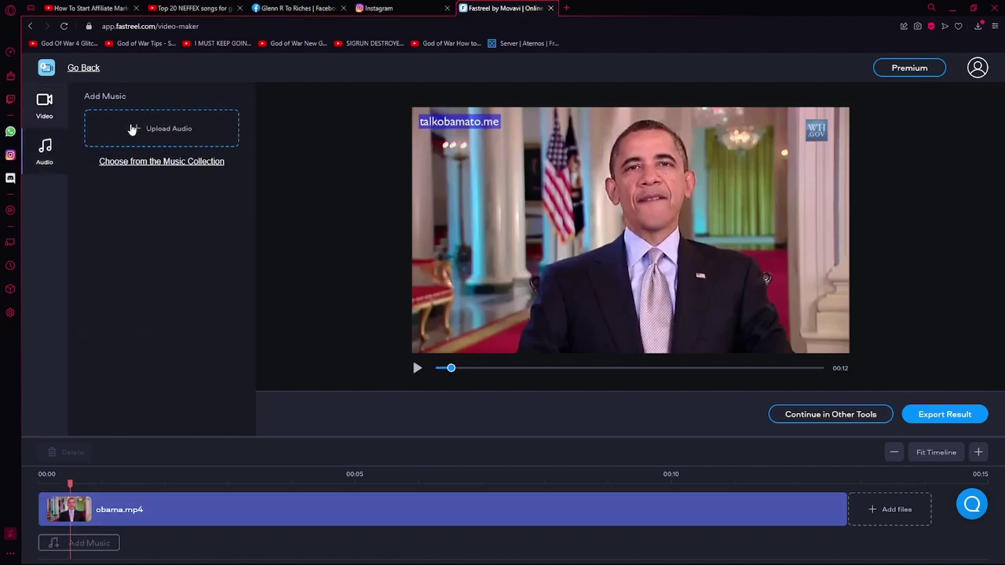
pyautogui.click(202, 163)
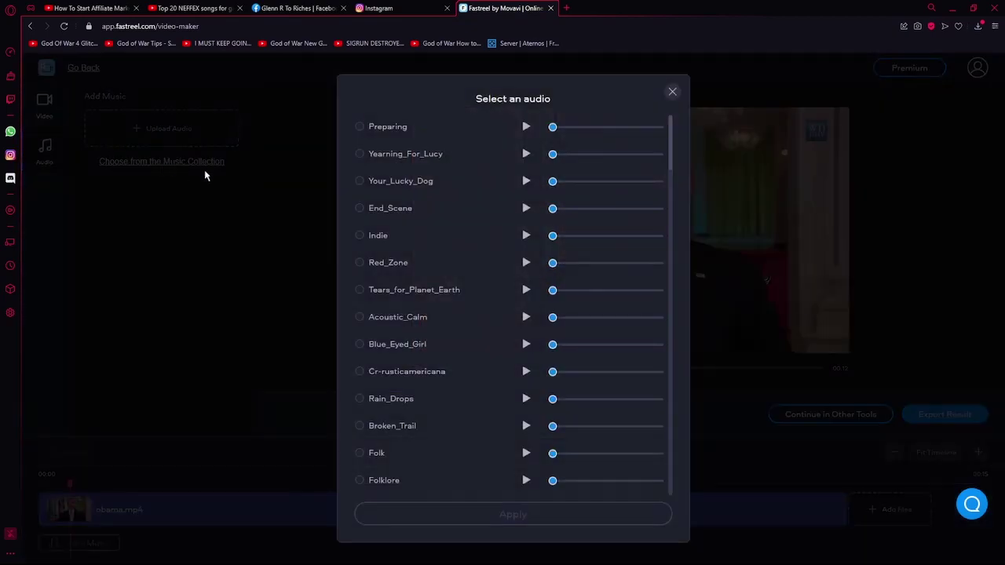
pyautogui.scroll(-10, 486, 281)
pyautogui.scroll(-12, 490, 285)
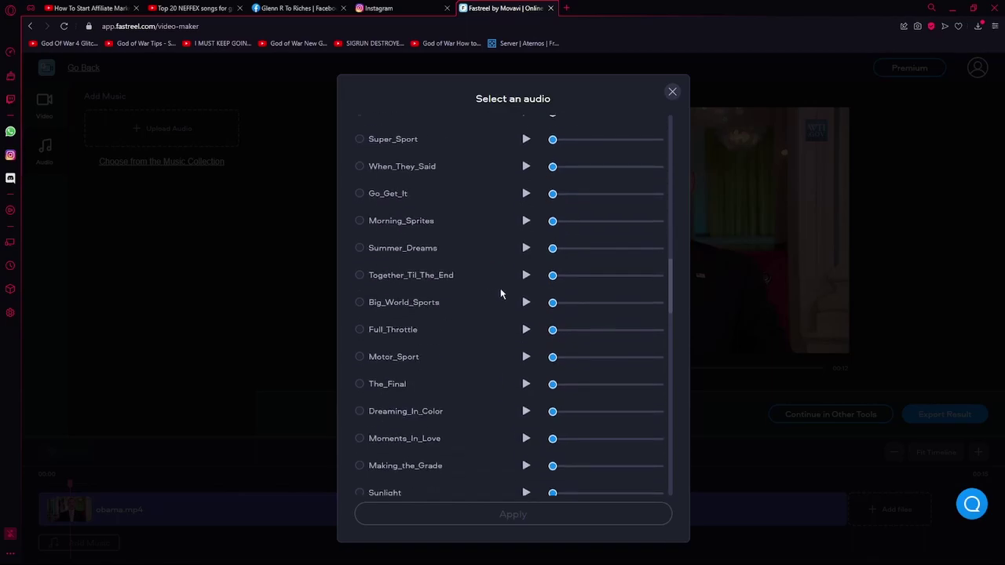
pyautogui.click(672, 91)
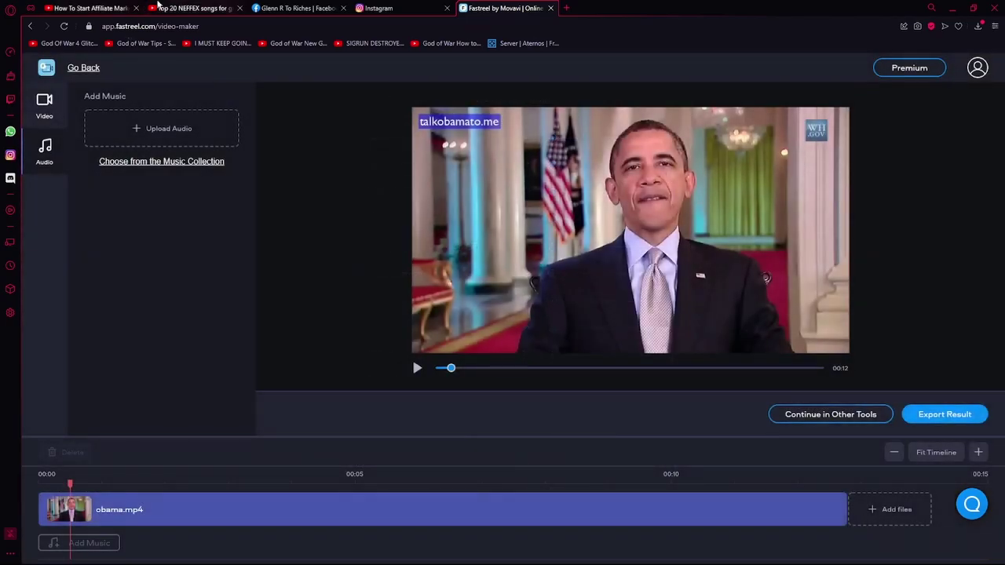
# - Search in a new tab for "drive forever tiktok remix download" and open the EagleConverter result
pyautogui.click(566, 9)
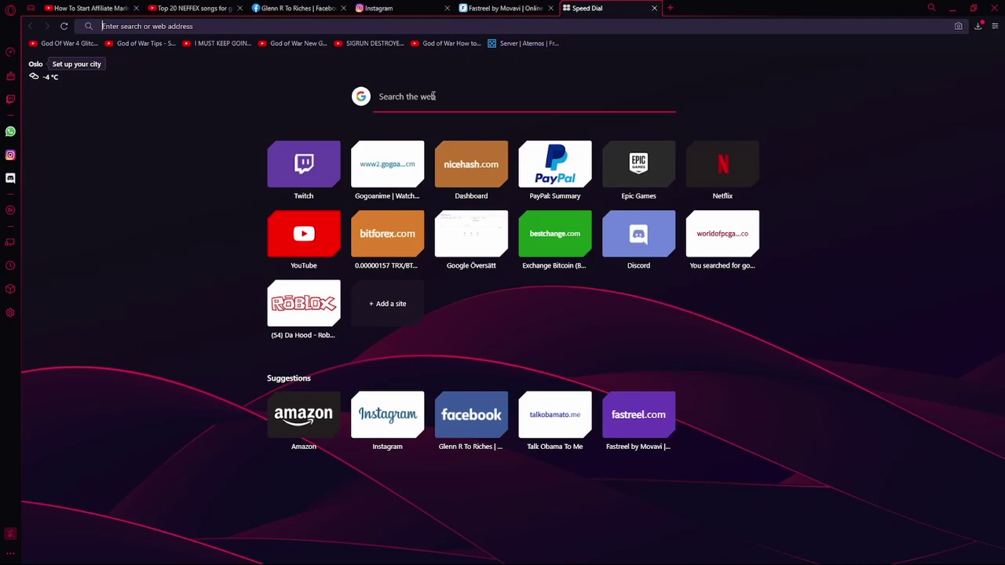
pyautogui.write('drive forever')
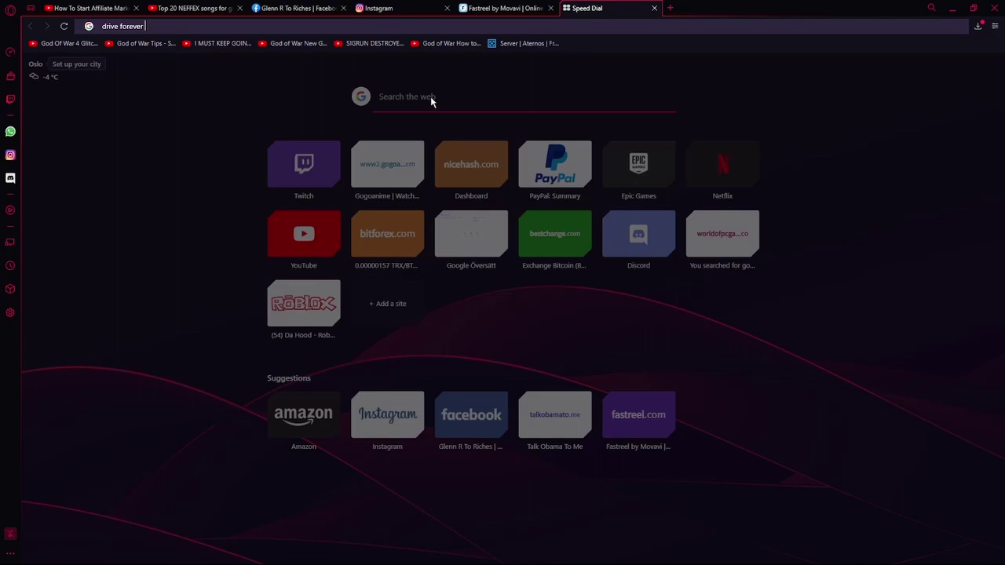
pyautogui.write(' russian remix')
pyautogui.press('BackSpace')
pyautogui.press('BackSpace')
pyautogui.press('BackSpace')
pyautogui.press('BackSpace')
pyautogui.write('remix download')
pyautogui.press('Return')
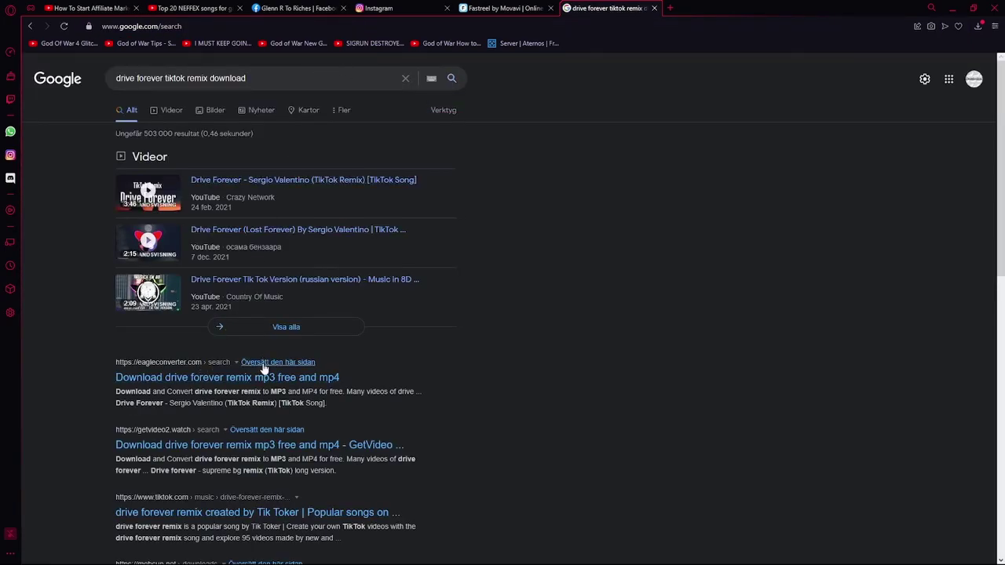
pyautogui.click(249, 380)
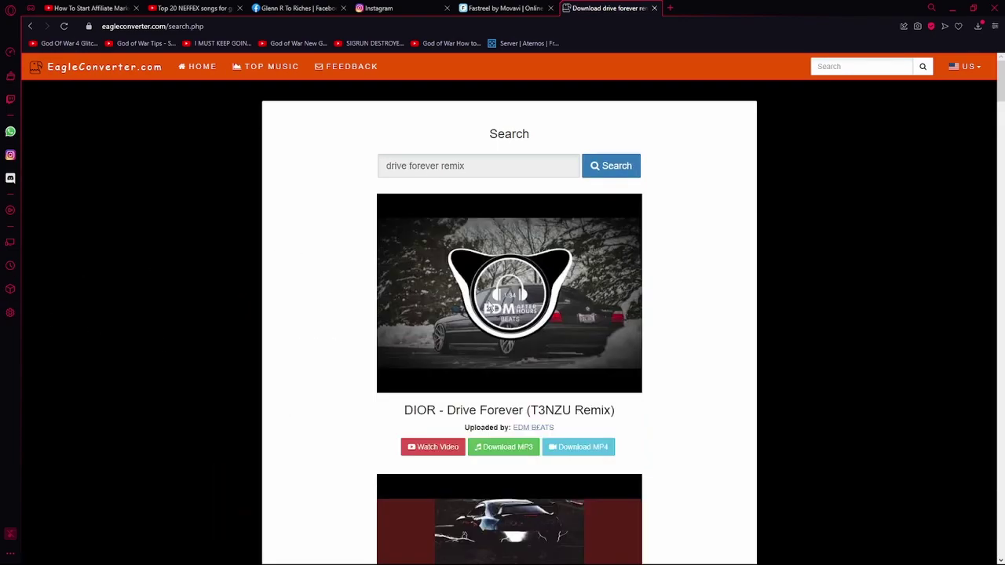
# - Play a short preview of the DIOR - Drive Forever (T3NZU Remix) video and close it
pyautogui.scroll(-2, 542, 318)
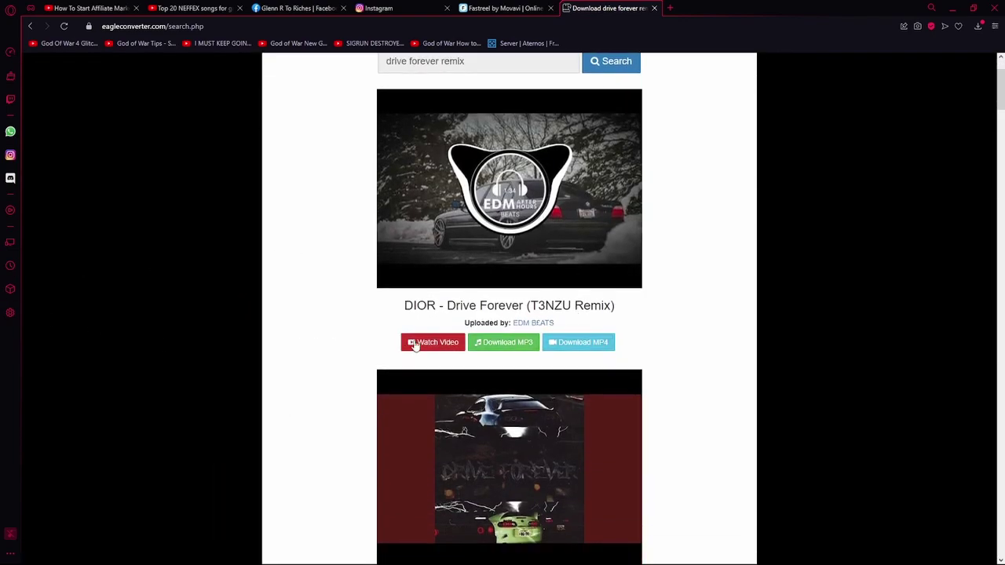
pyautogui.click(432, 348)
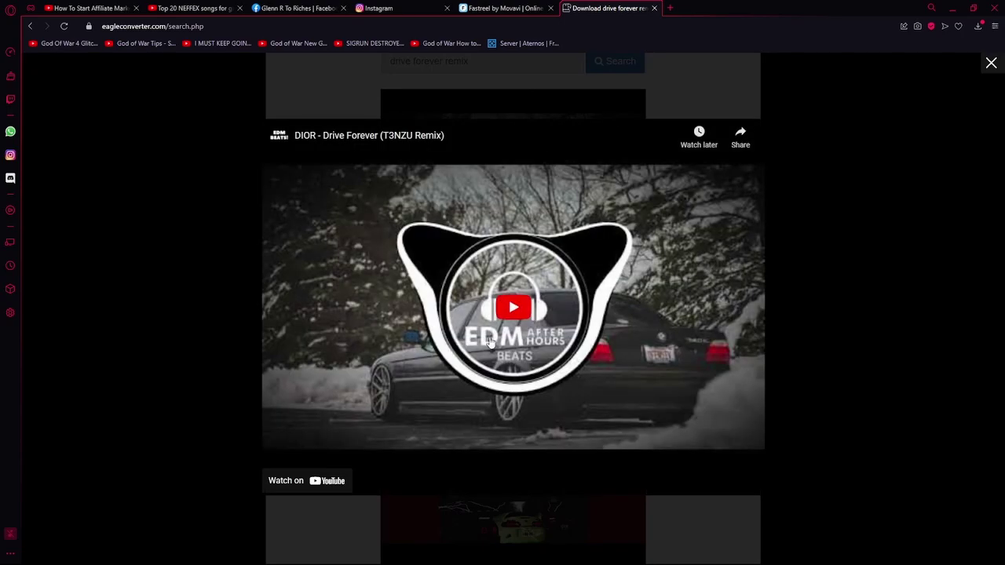
pyautogui.click(495, 330)
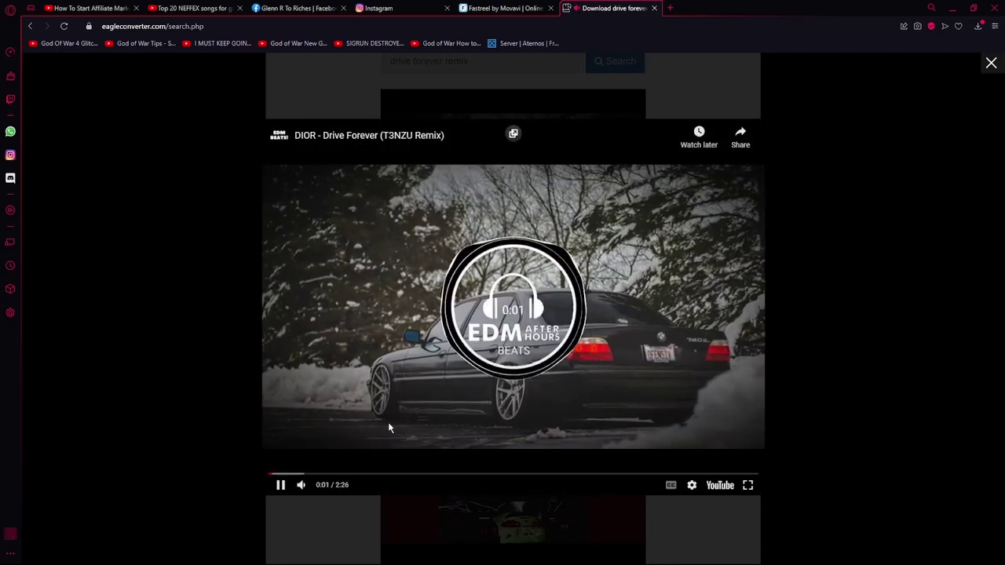
pyautogui.click(988, 63)
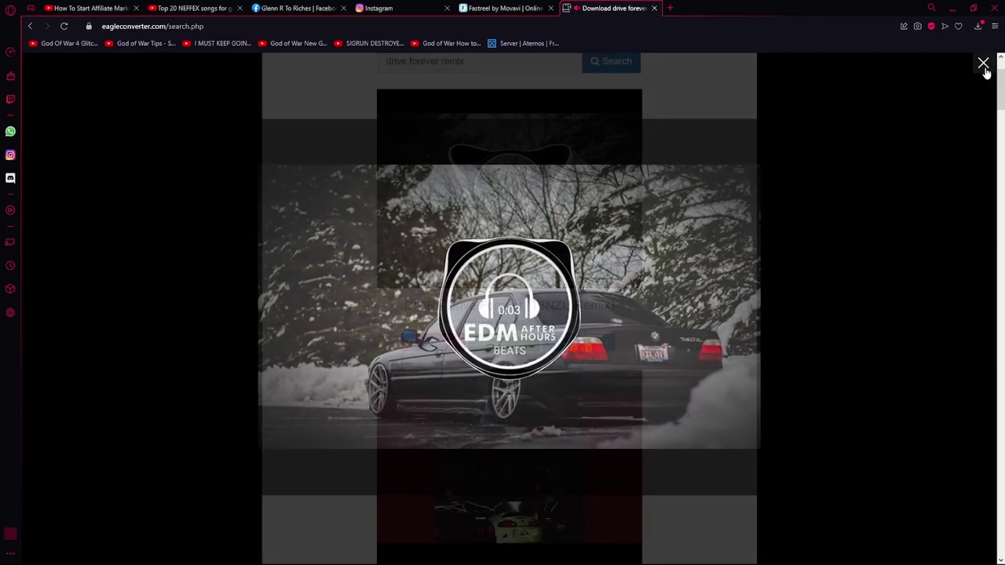
# - Convert DIOR - Drive Forever (T3NZU Remix) to MP3, download the converted file and dismiss the sharing pop-ups
pyautogui.click(509, 353)
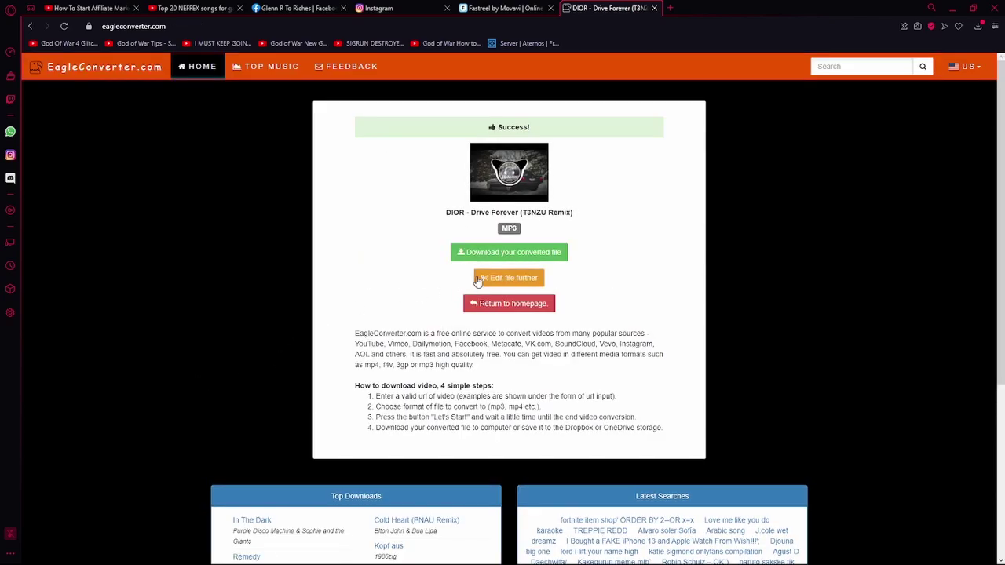
pyautogui.click(532, 258)
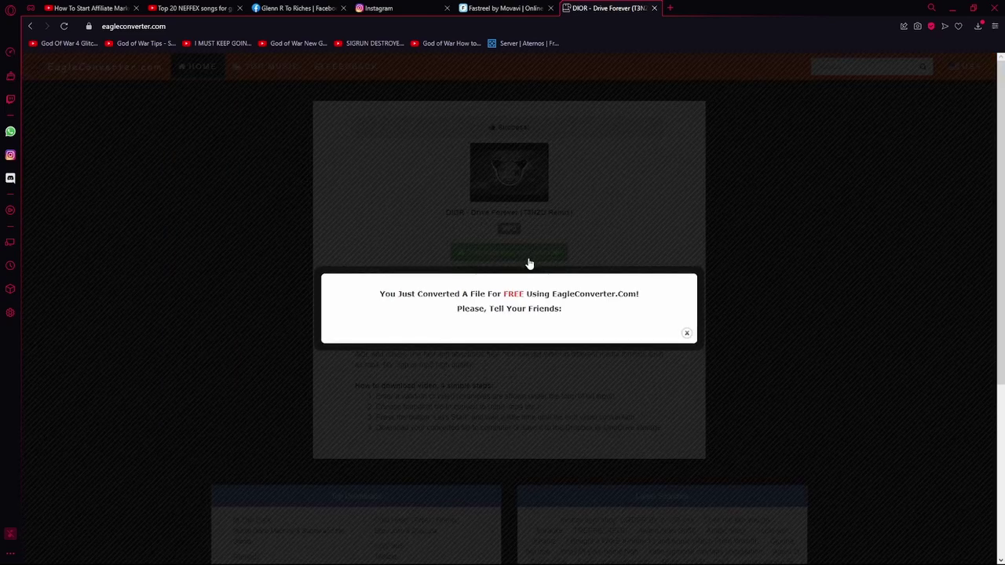
pyautogui.click(687, 335)
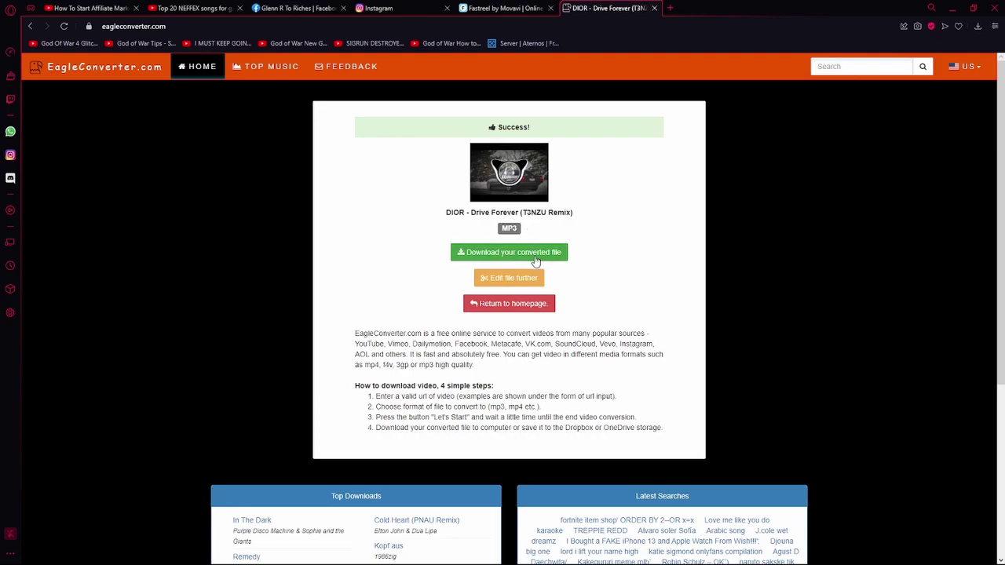
pyautogui.click(537, 262)
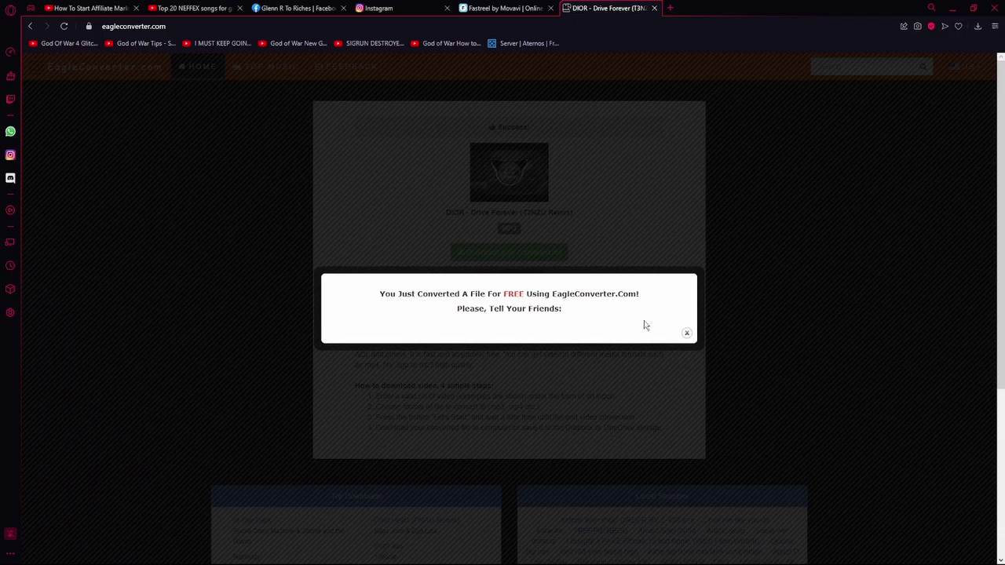
pyautogui.click(687, 333)
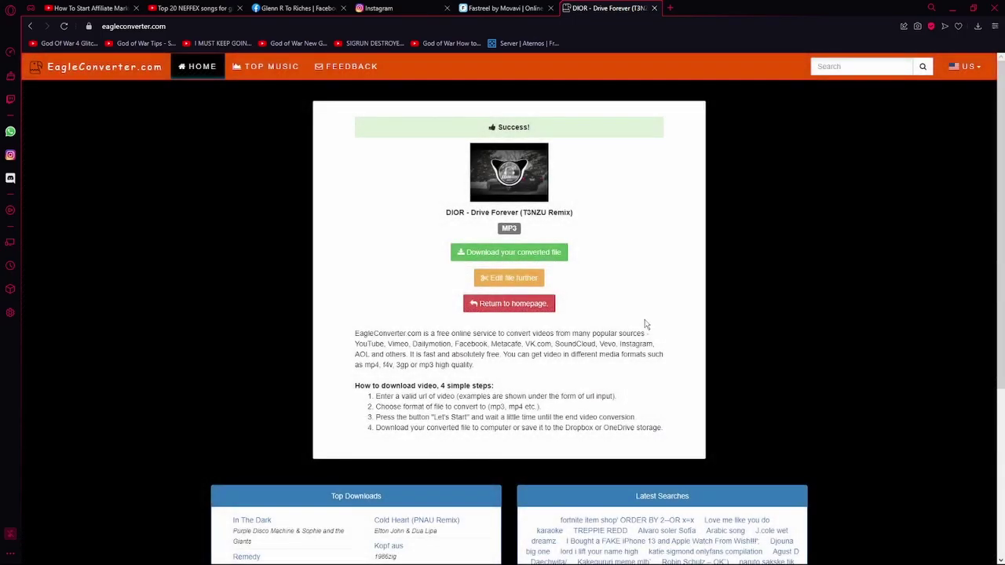
# - Try again to download the converted DIOR - Drive Forever (T3NZU Remix) MP3, dismiss the sharing pop-up and reload the page
pyautogui.scroll(-3, 648, 302)
pyautogui.scroll(2, 643, 310)
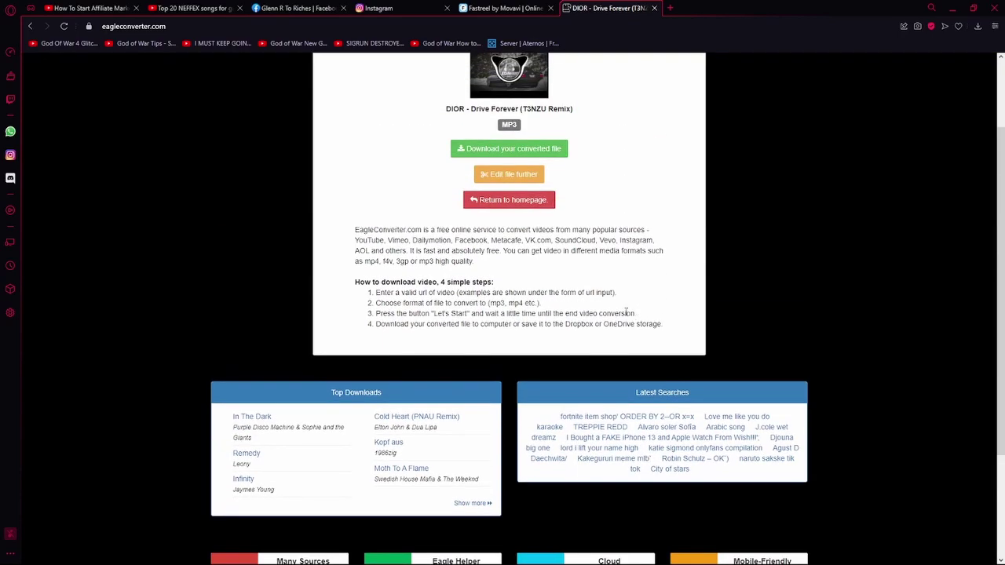
pyautogui.scroll(2, 612, 314)
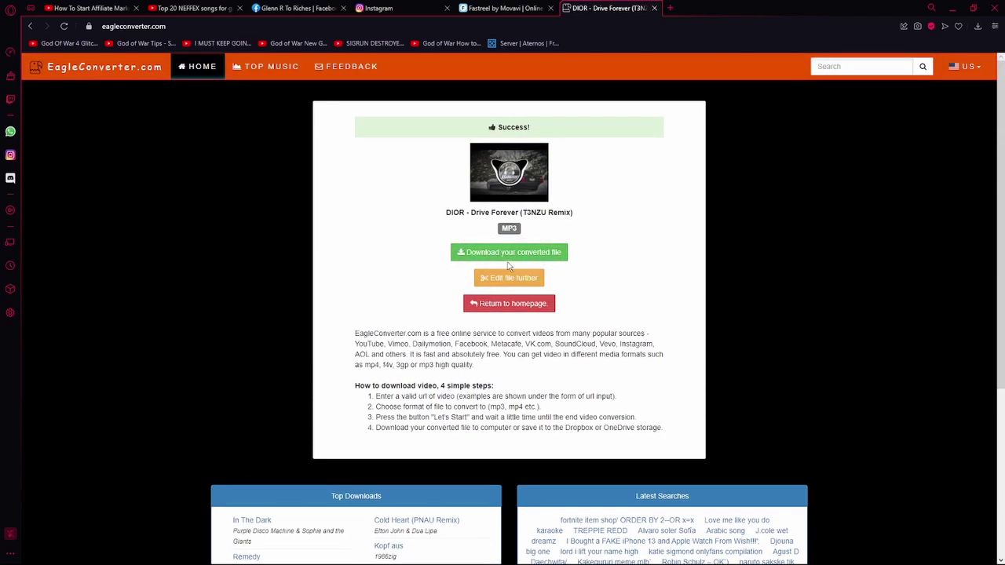
pyautogui.click(483, 260)
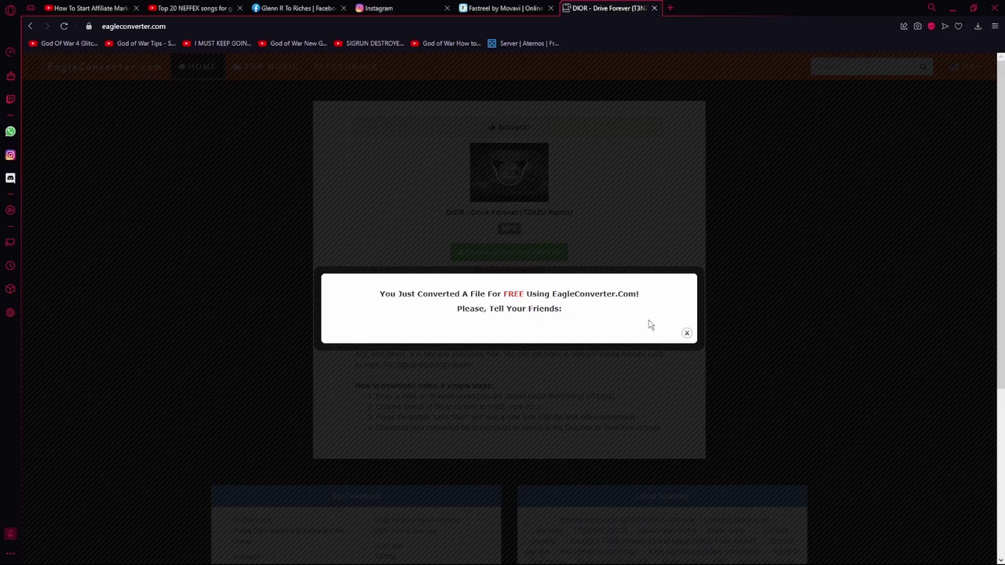
pyautogui.click(687, 333)
pyautogui.click(64, 27)
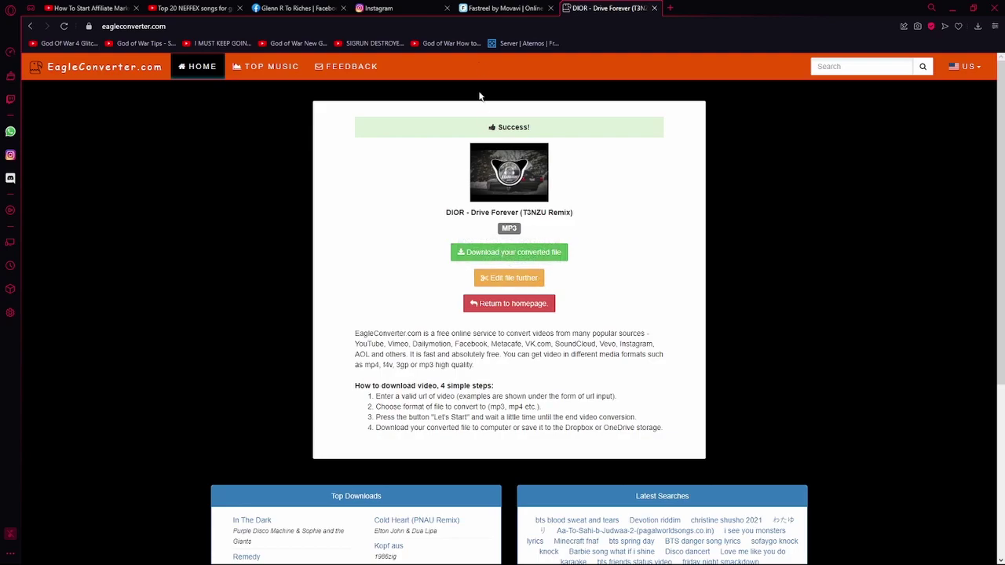
# - Switch to the Fastreel editor, look over its built-in music collection again and close it without choosing a track
pyautogui.click(541, 5)
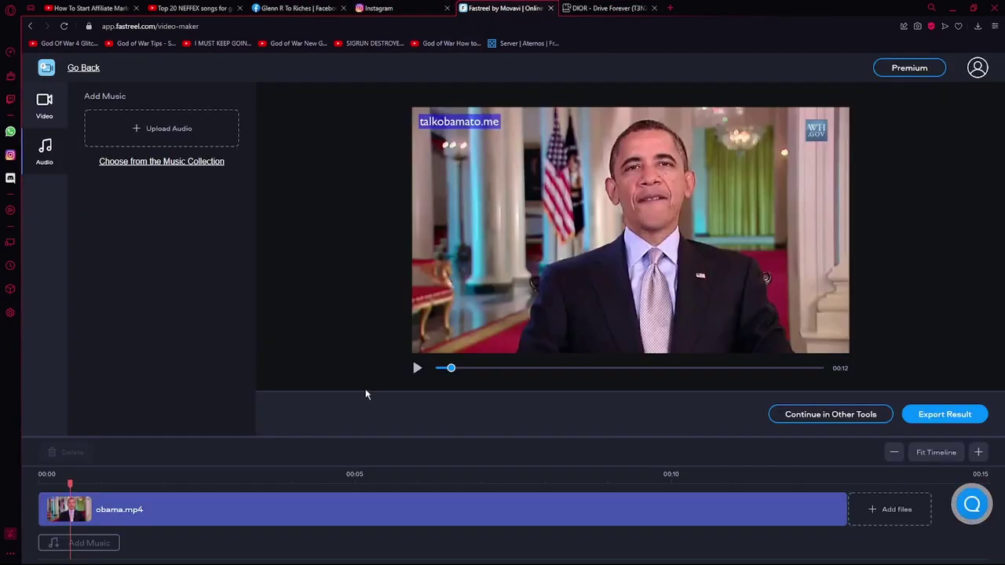
pyautogui.click(175, 162)
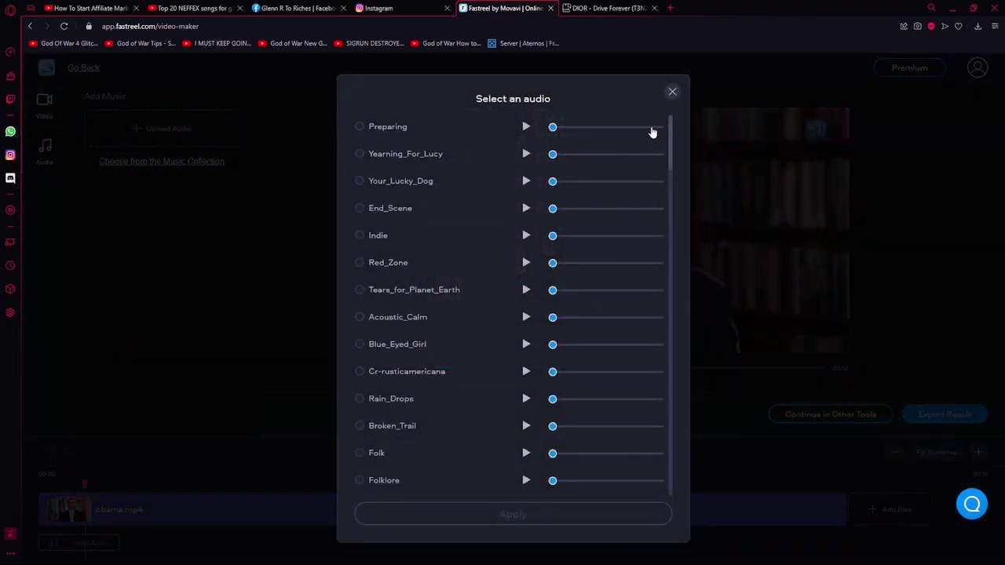
pyautogui.click(672, 92)
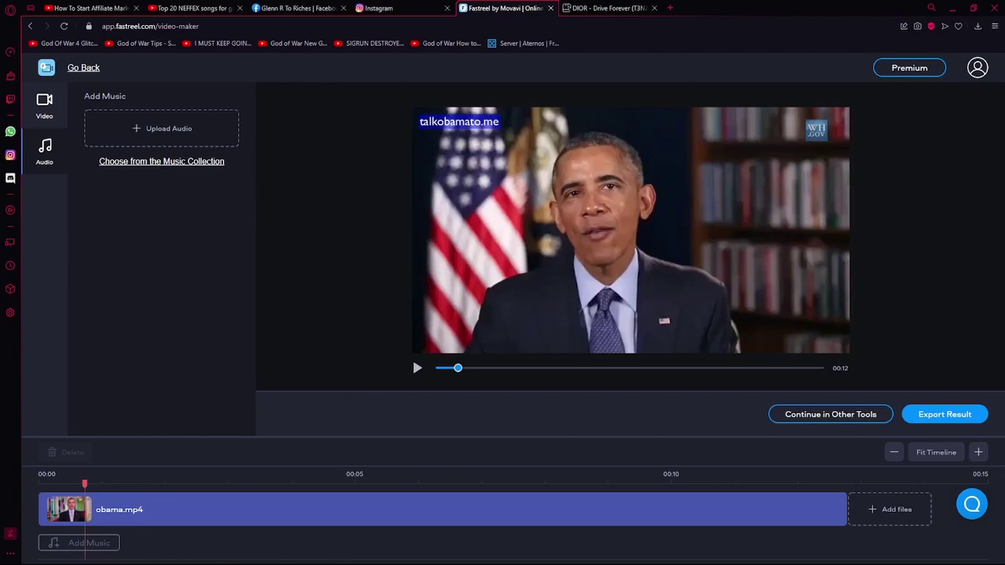
pyautogui.click(44, 105)
pyautogui.click(44, 151)
# - Return to EagleConverter, retry the download of the converted MP3 and close the sharing pop-up
pyautogui.hotkey('ctrl', 'shift', 'Tab')
pyautogui.hotkey('ctrl', 'Tab')
pyautogui.hotkey('ctrl', 'Tab')
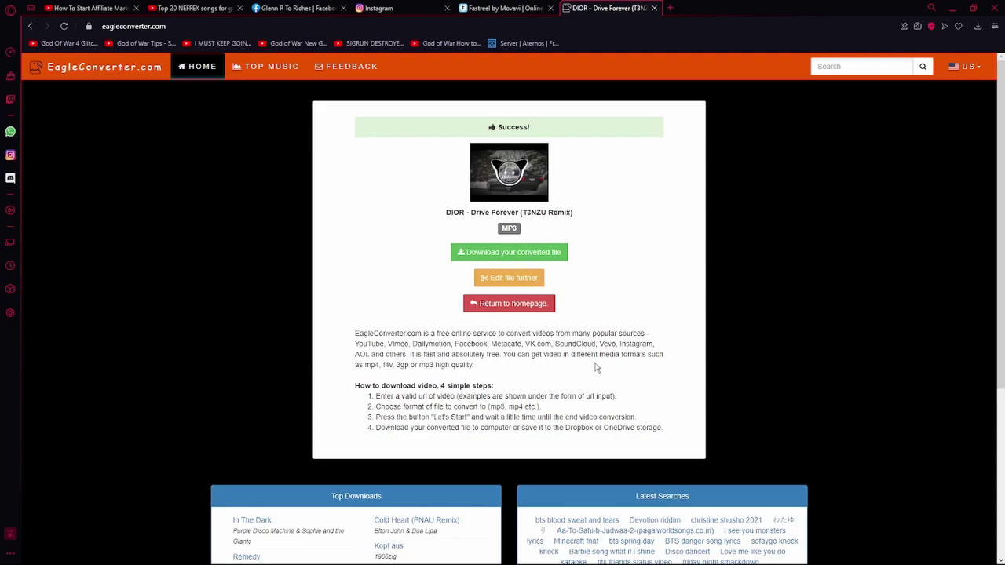
pyautogui.click(516, 252)
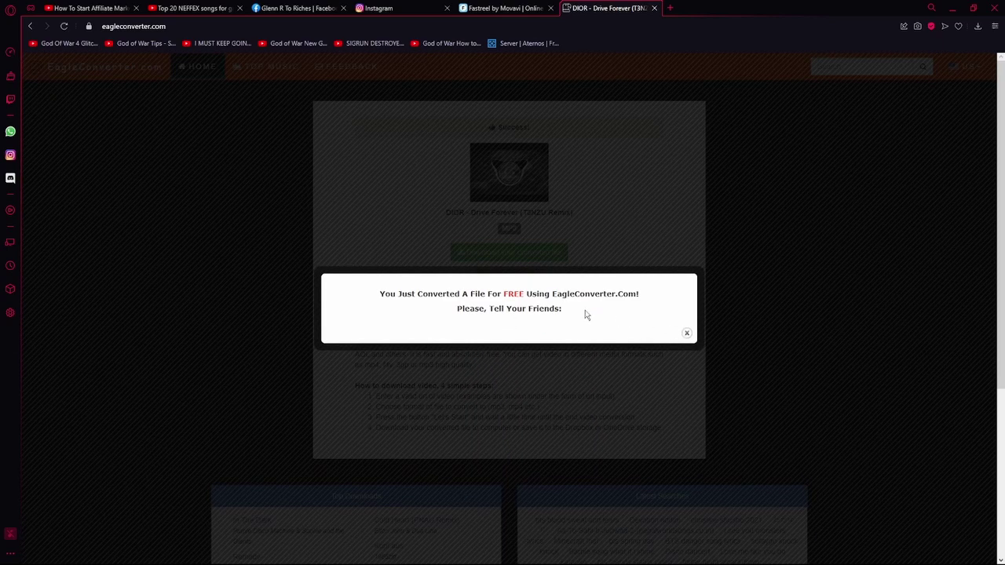
pyautogui.moveTo(570, 315); pyautogui.dragTo(450, 308)
pyautogui.click(442, 292)
pyautogui.click(687, 333)
# - Leave EagleConverter, go back to the Google results and open the GetVideo2 drive forever remix result
pyautogui.scroll(-3, 669, 320)
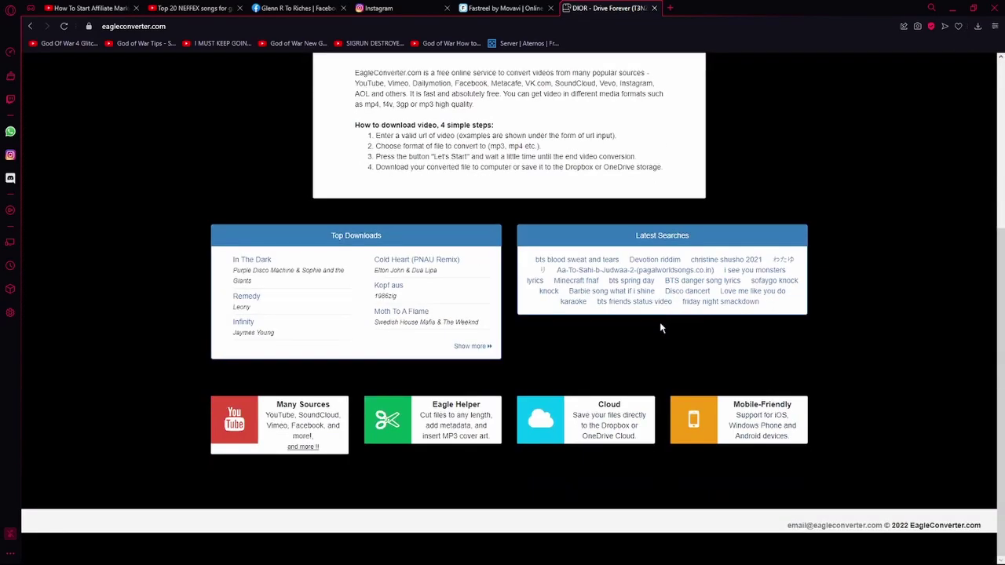
pyautogui.scroll(5, 656, 322)
pyautogui.click(540, 301)
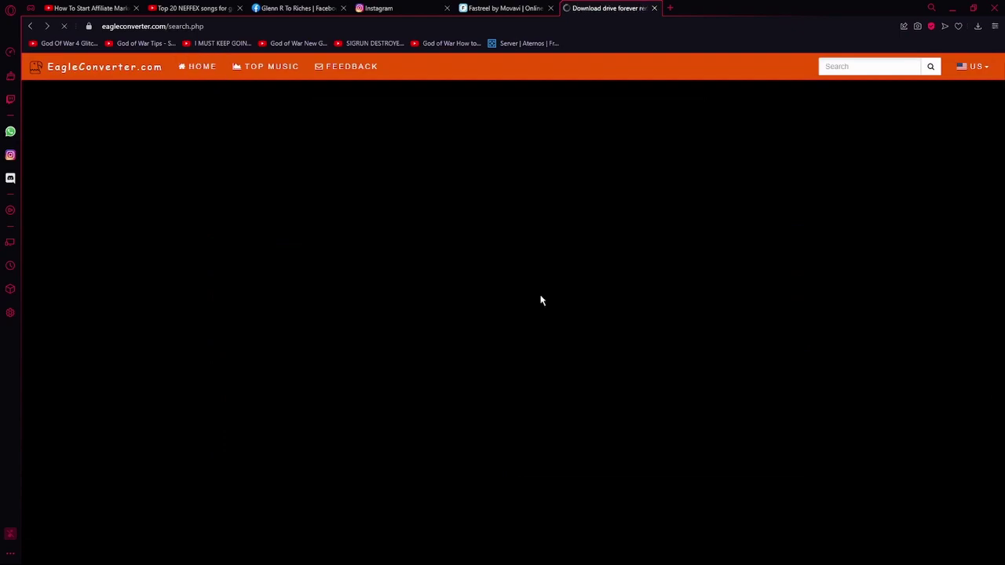
pyautogui.hotkey('alt', 'Left')
pyautogui.scroll(-3, 260, 397)
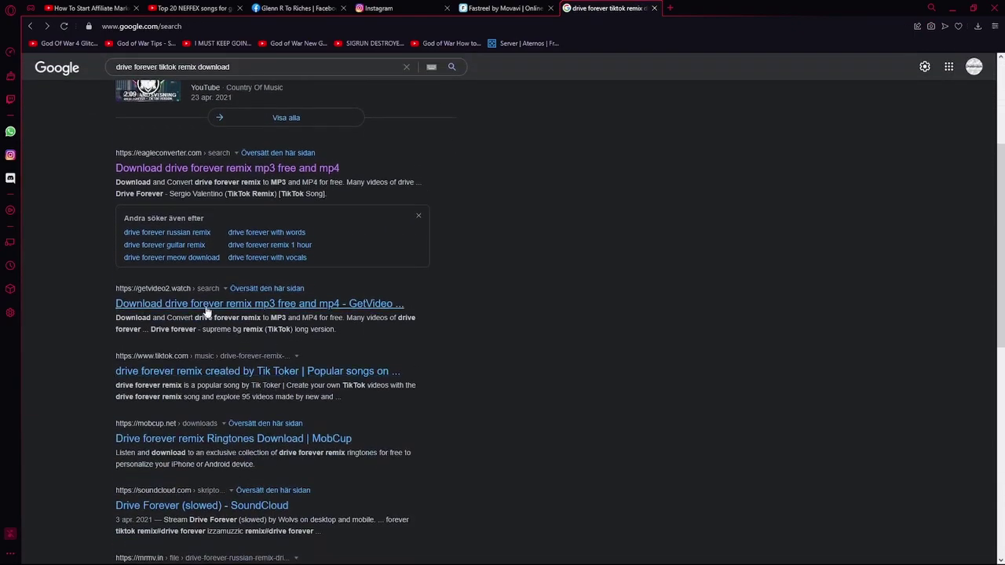
pyautogui.click(169, 308)
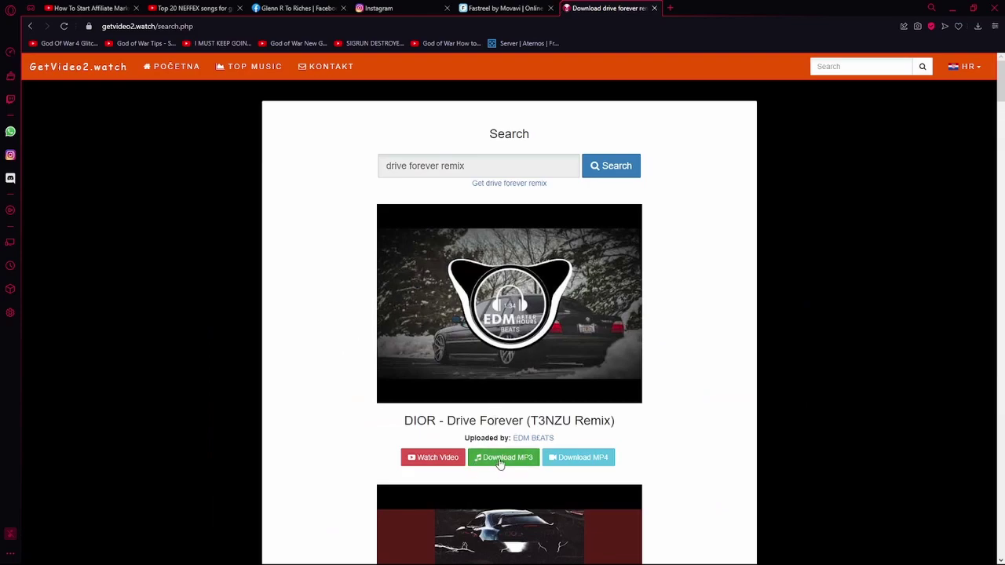
# - Try to convert and download DIOR - Drive Forever (T3NZU Remix) as MP4 from GetVideo2, closing the advertising tab and the pop-up
pyautogui.click(581, 462)
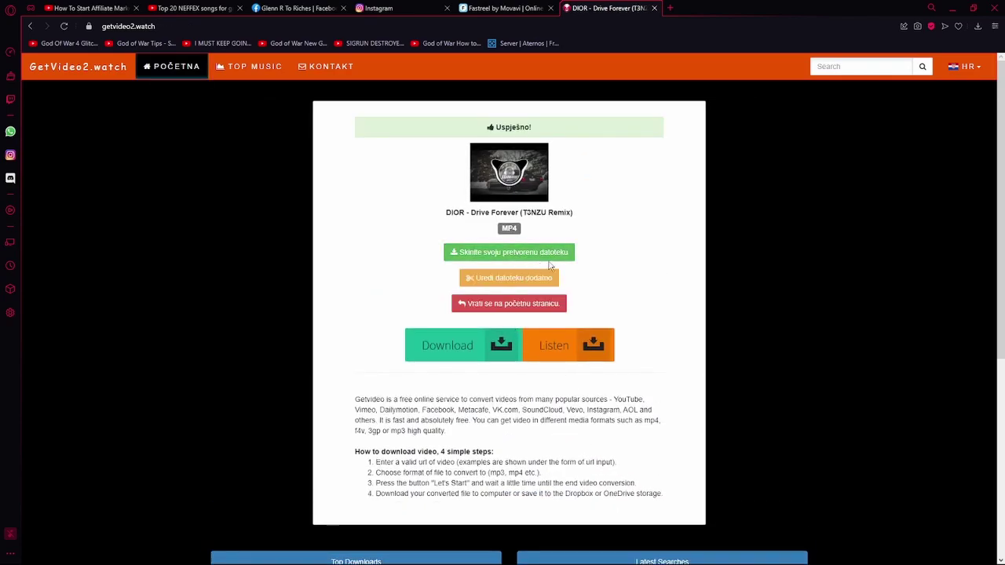
pyautogui.click(497, 353)
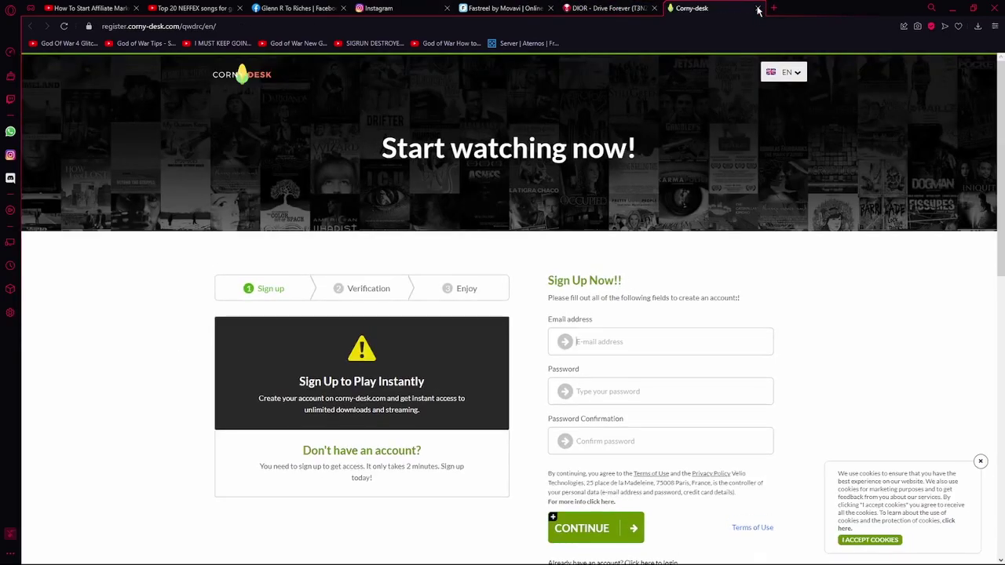
pyautogui.click(758, 9)
pyautogui.click(521, 253)
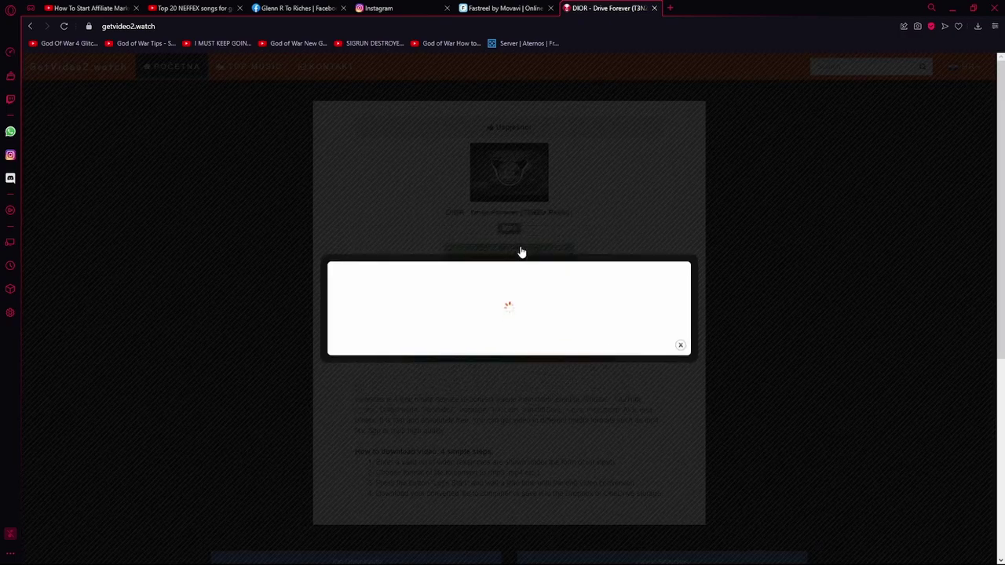
pyautogui.click(688, 334)
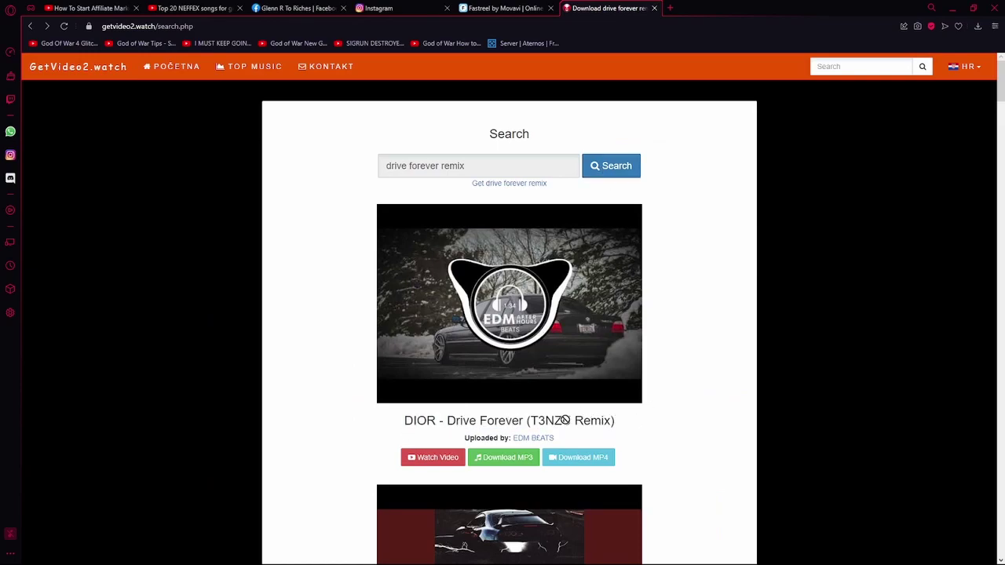
# - Copy the song title from GetVideo2 and search Google for "DIOR - Drive Forever (T3NZU Remix mp3"
pyautogui.moveTo(614, 421); pyautogui.dragTo(404, 422)
pyautogui.hotkey('ctrl', 'c')
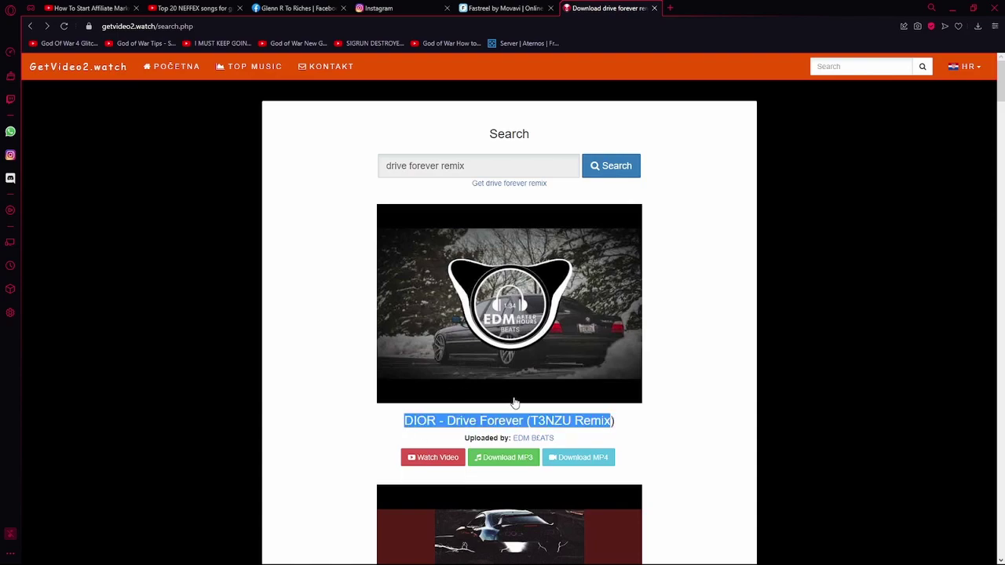
pyautogui.hotkey('alt', 'Left')
pyautogui.scroll(3, 306, 163)
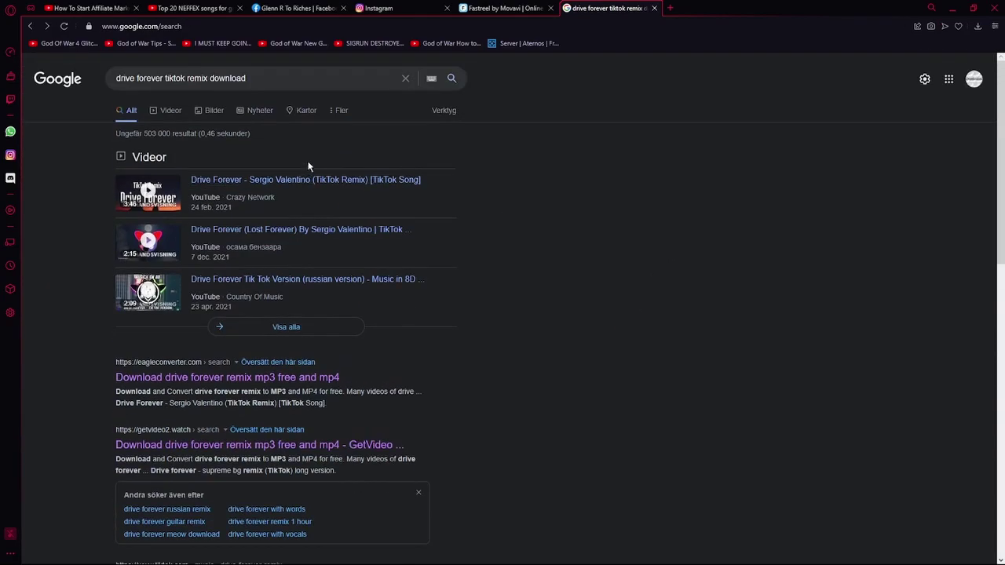
pyautogui.click(406, 79)
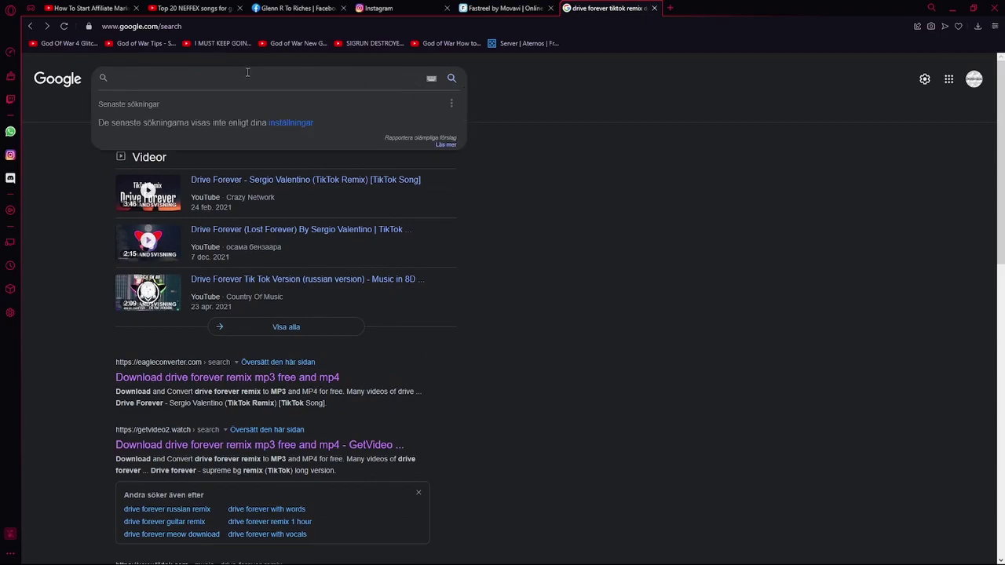
pyautogui.hotkey('ctrl', 'v')
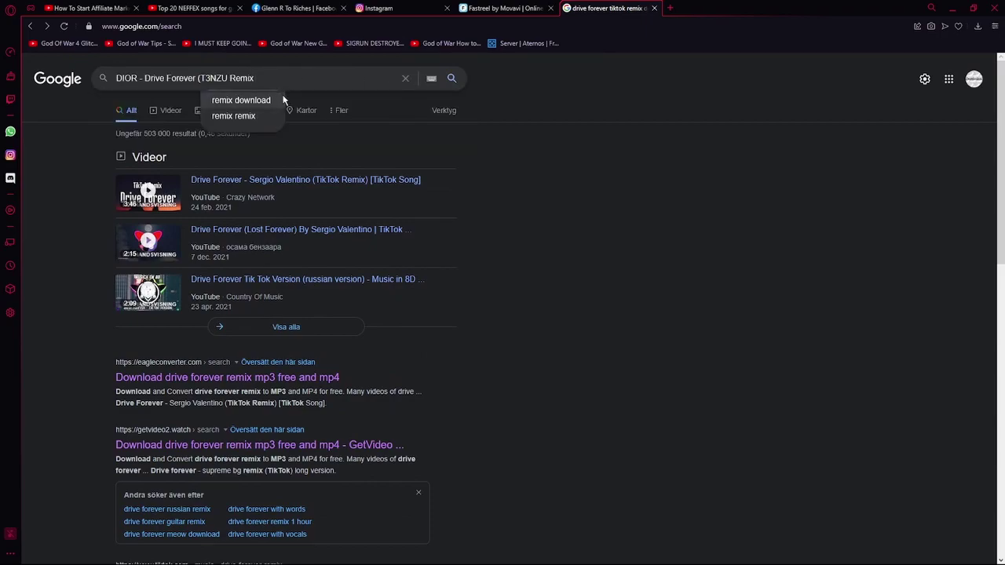
pyautogui.write('mp3')
pyautogui.press('Return')
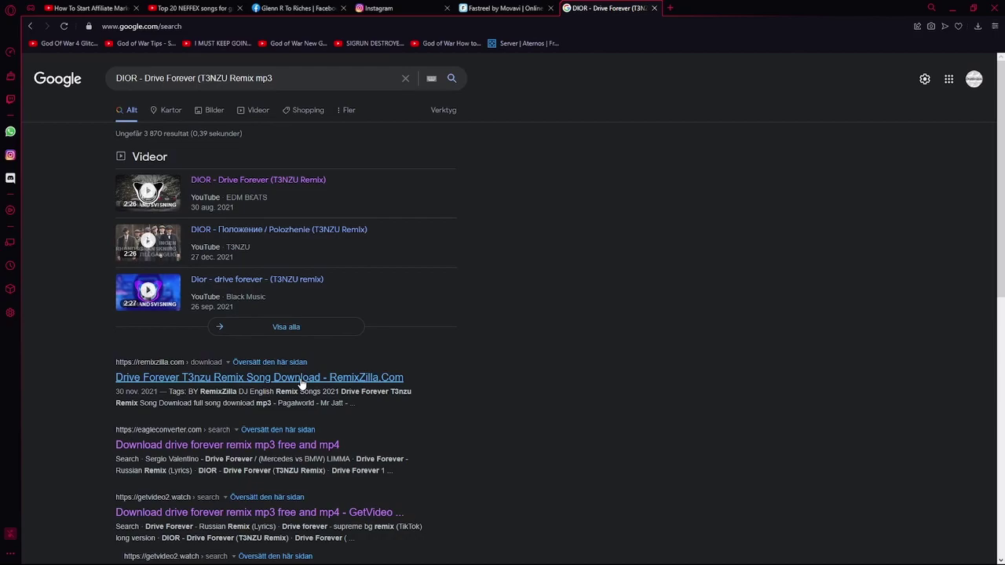
# - Open the RemixZilla result and download the Drive Forever T3nzu Remix MP3
pyautogui.click(301, 378)
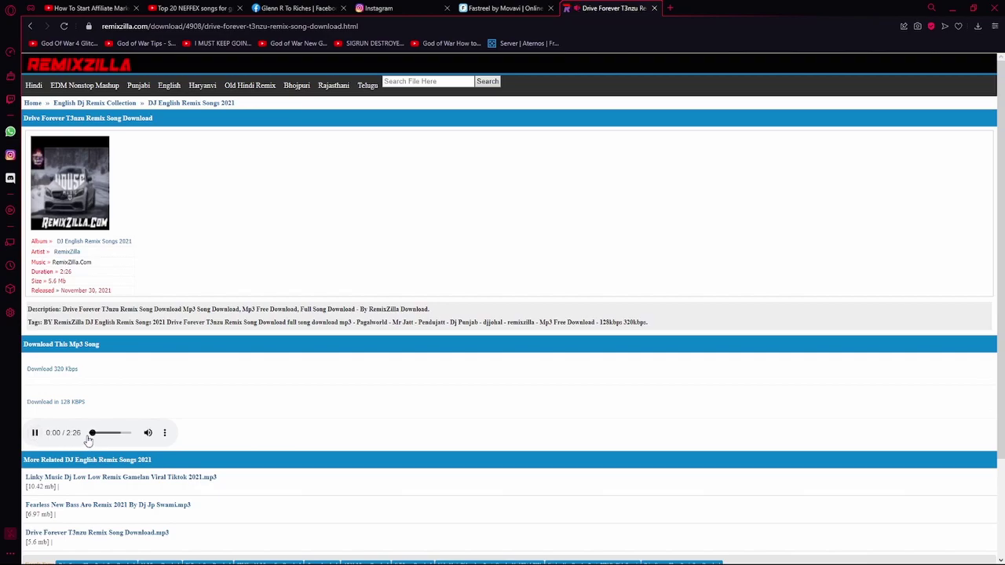
pyautogui.click(63, 383)
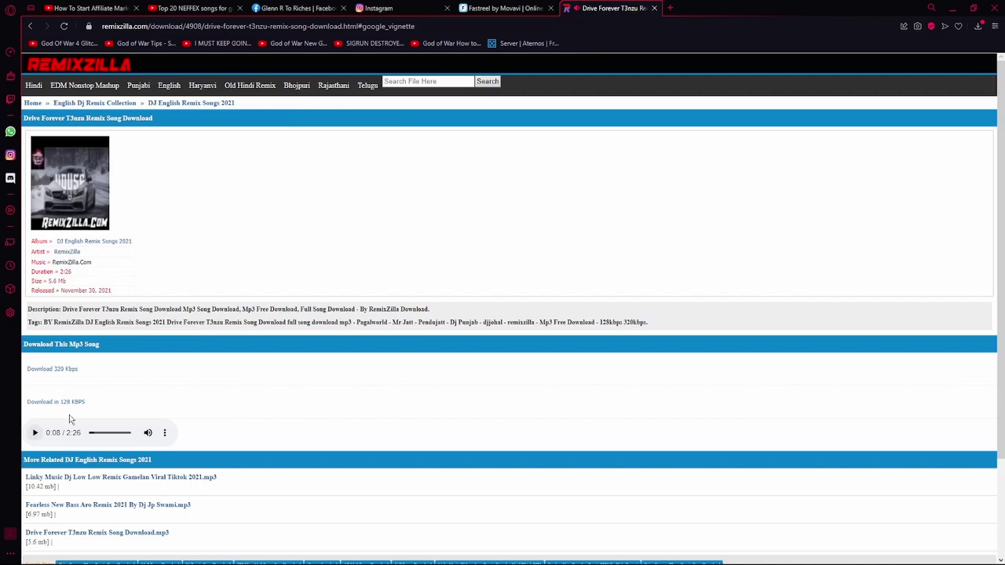
# - Return to the Fastreel editor, dismiss the music collection and upload the downloaded Drive Forever T3nzu Remix MP3 as the video's music
pyautogui.click(477, 8)
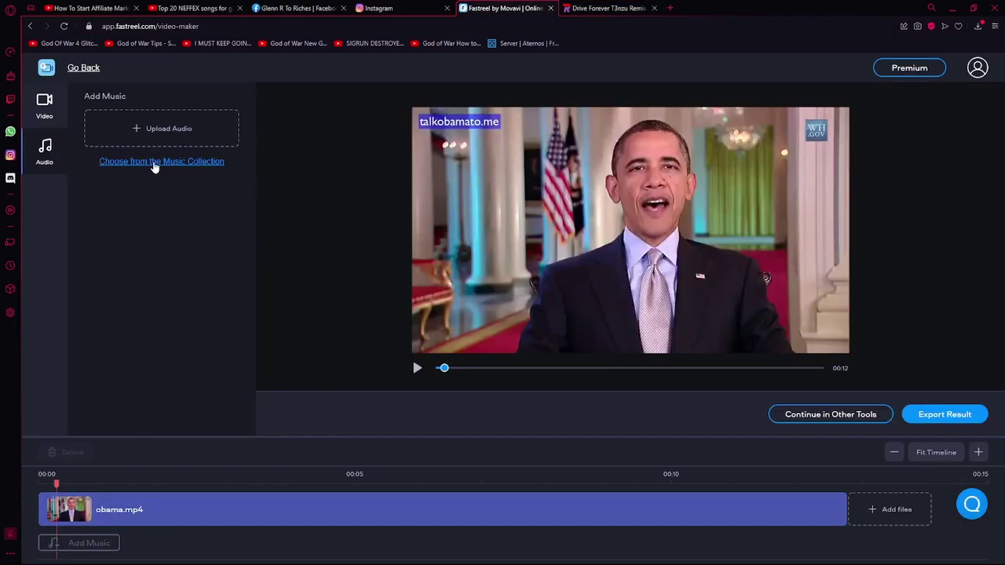
pyautogui.click(157, 165)
pyautogui.click(672, 92)
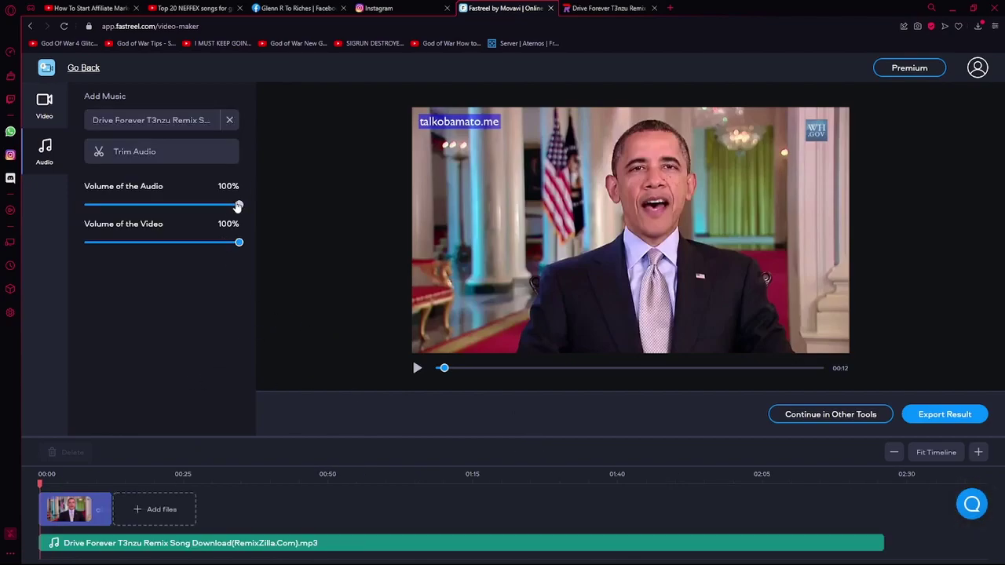
# - Preview the video with the music volume lowered to 36%, then raise the music to 100% and preview again
pyautogui.moveTo(241, 206); pyautogui.dragTo(142, 219)
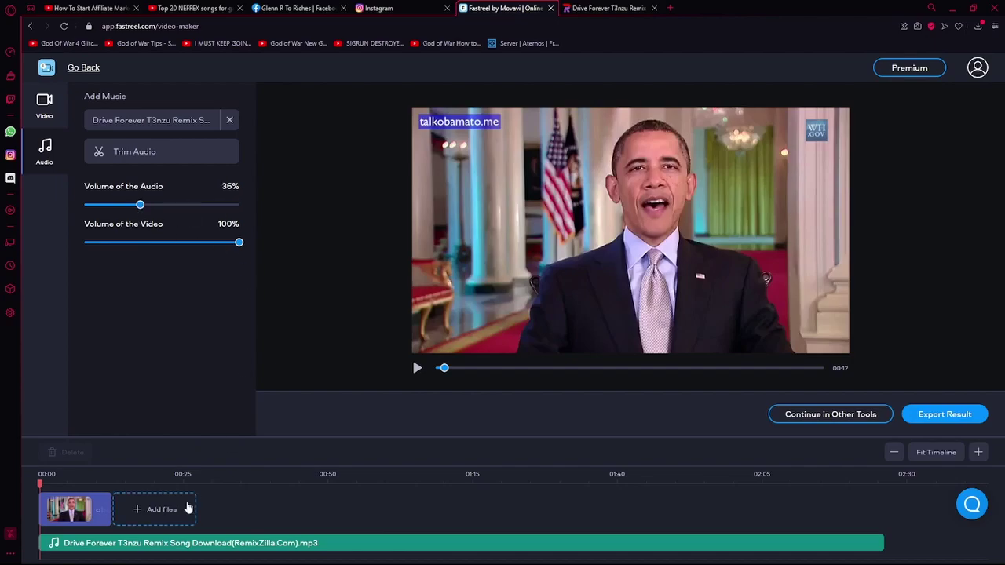
pyautogui.click(414, 366)
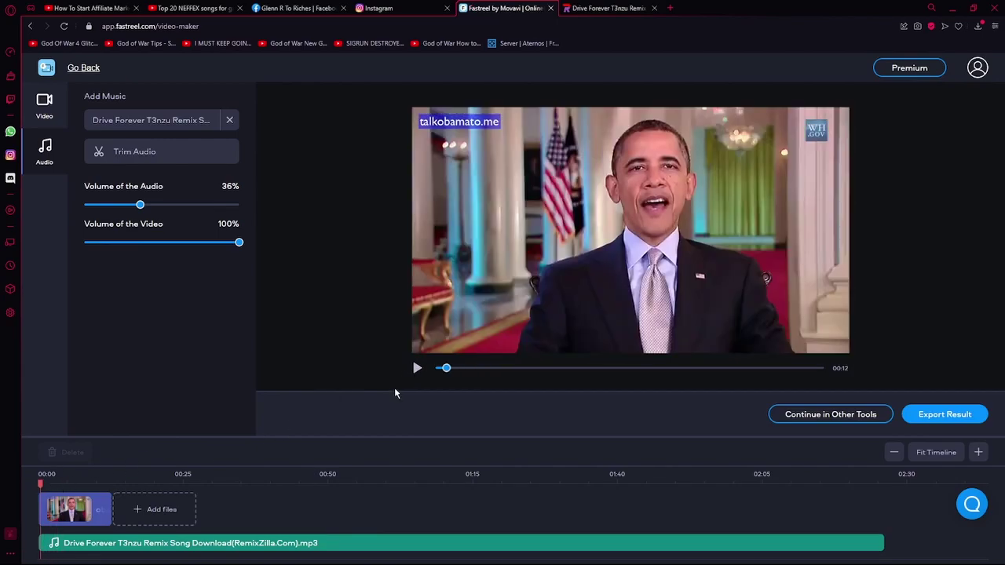
pyautogui.click(417, 367)
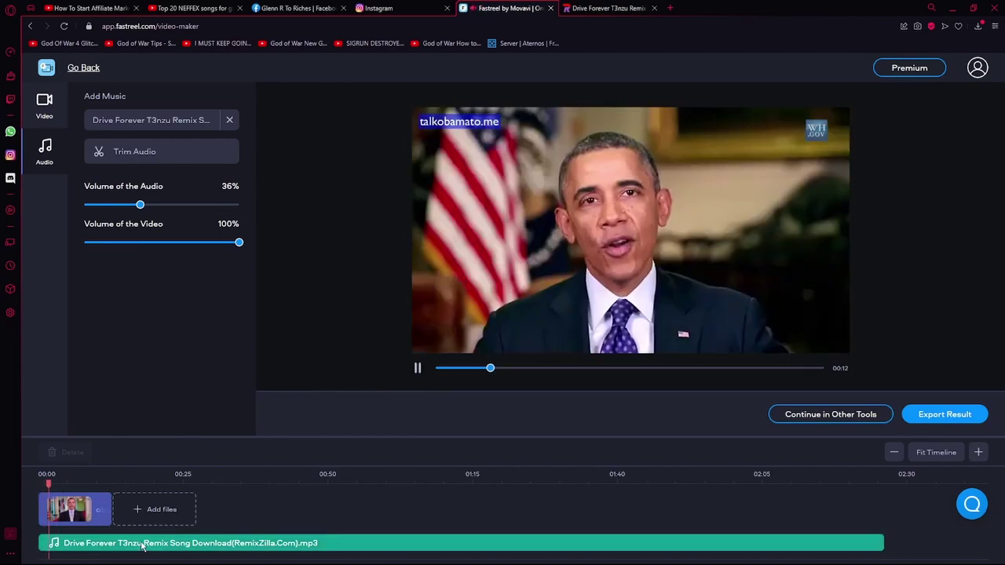
pyautogui.click(417, 367)
pyautogui.moveTo(158, 205); pyautogui.dragTo(243, 205)
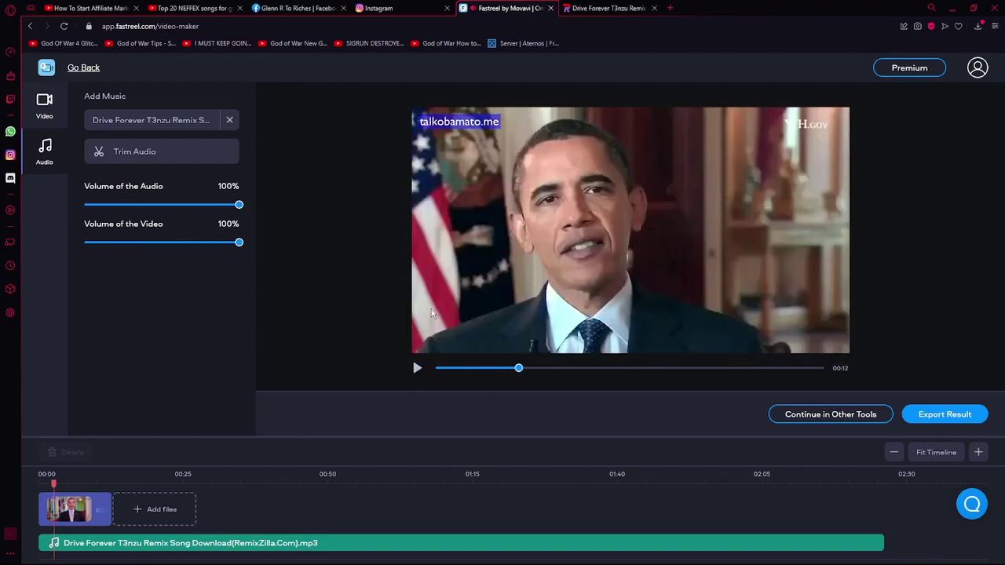
pyautogui.click(417, 367)
pyautogui.click(417, 367)
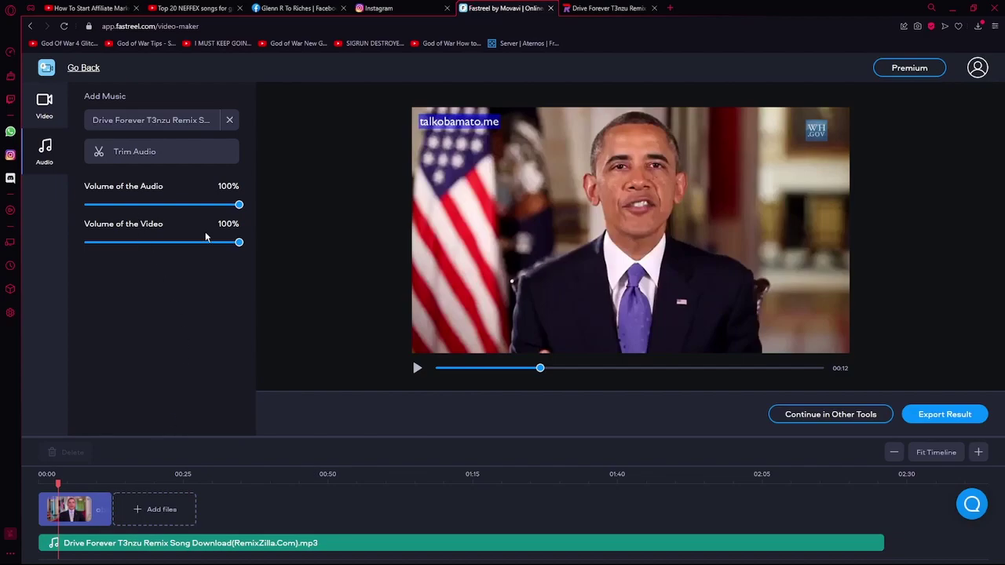
# - Mute the video's own sound to 0%, preview from the start and restore the video volume to 100%
pyautogui.moveTo(239, 242); pyautogui.dragTo(51, 264)
pyautogui.click(417, 368)
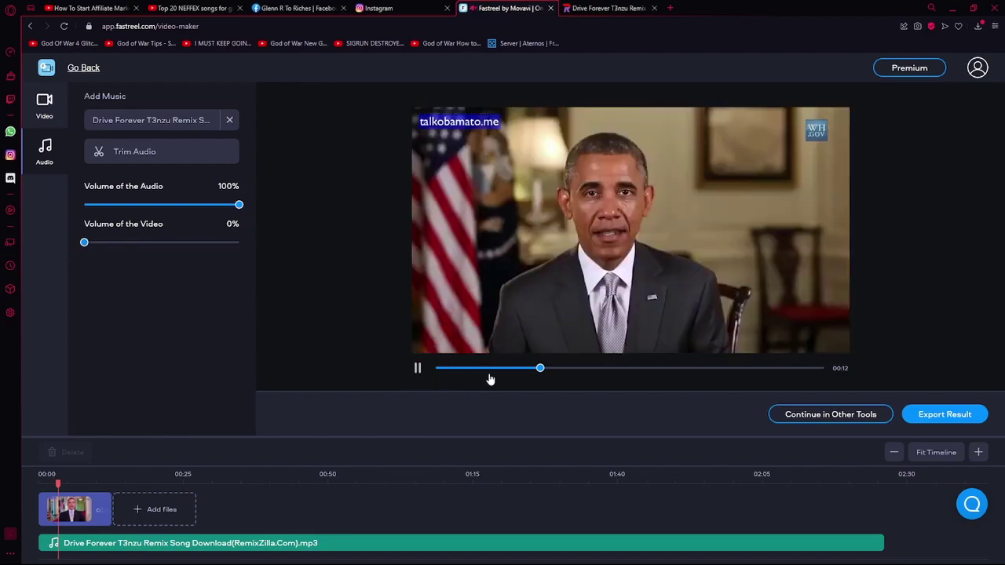
pyautogui.moveTo(559, 368); pyautogui.dragTo(451, 371)
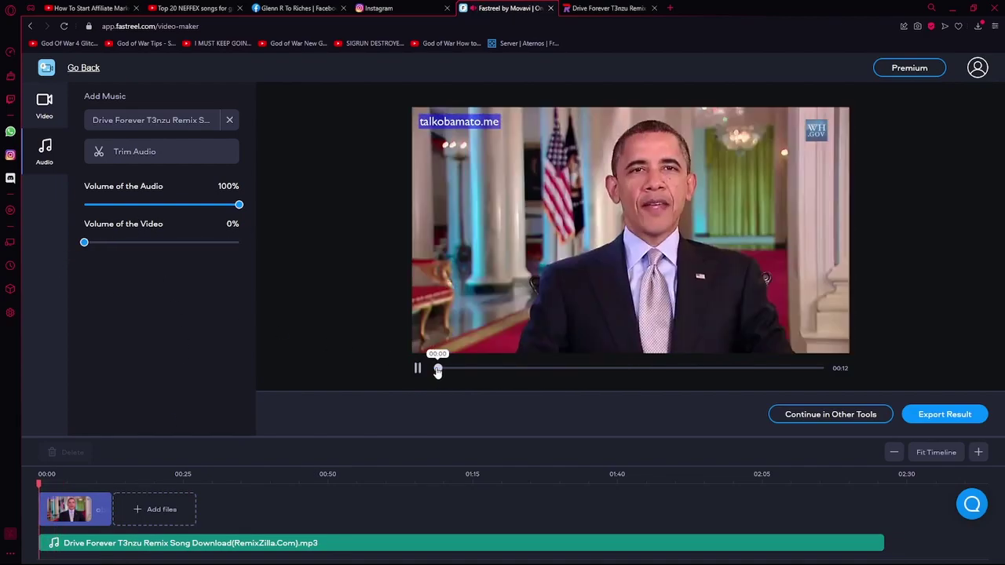
pyautogui.moveTo(84, 242); pyautogui.dragTo(286, 249)
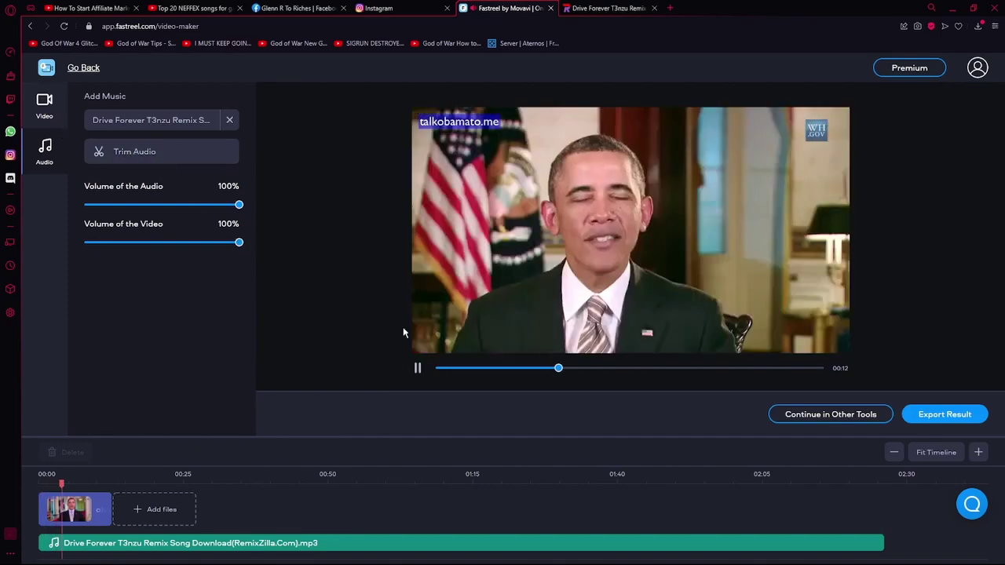
pyautogui.click(44, 106)
pyautogui.click(58, 152)
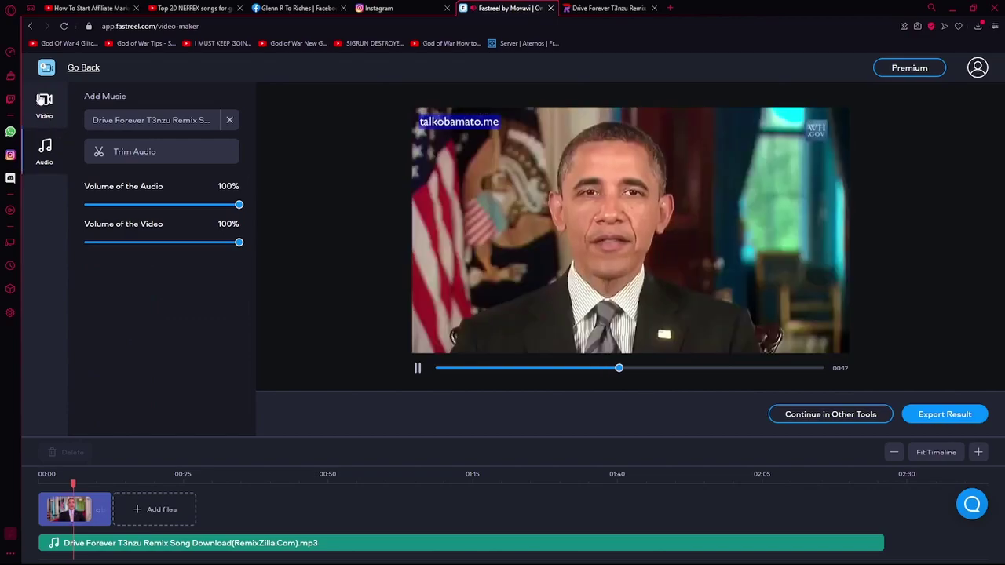
# - Pause the video preview and look over the aspect ratio and transition options, then return to the audio settings
pyautogui.click(118, 486)
pyautogui.click(418, 369)
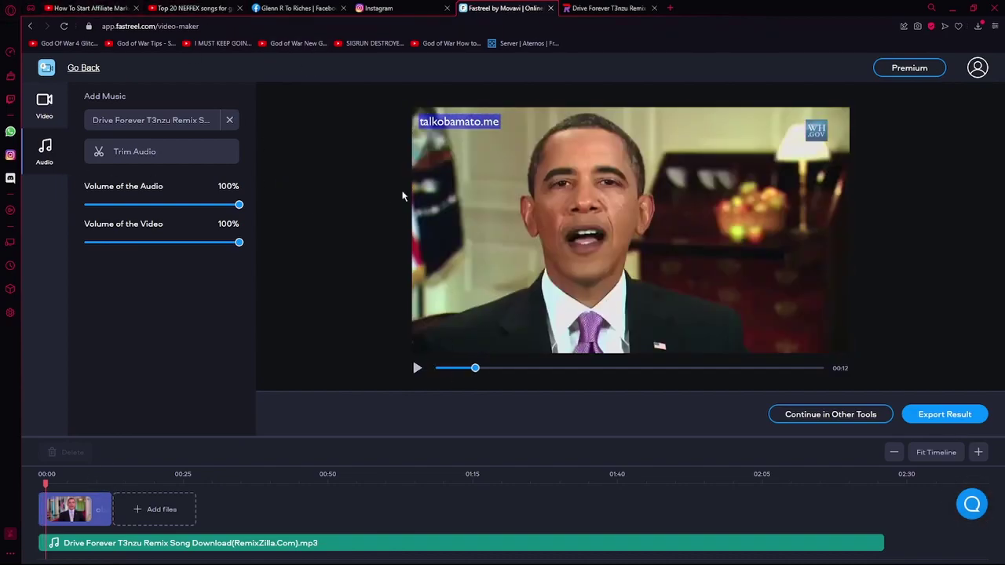
pyautogui.click(44, 109)
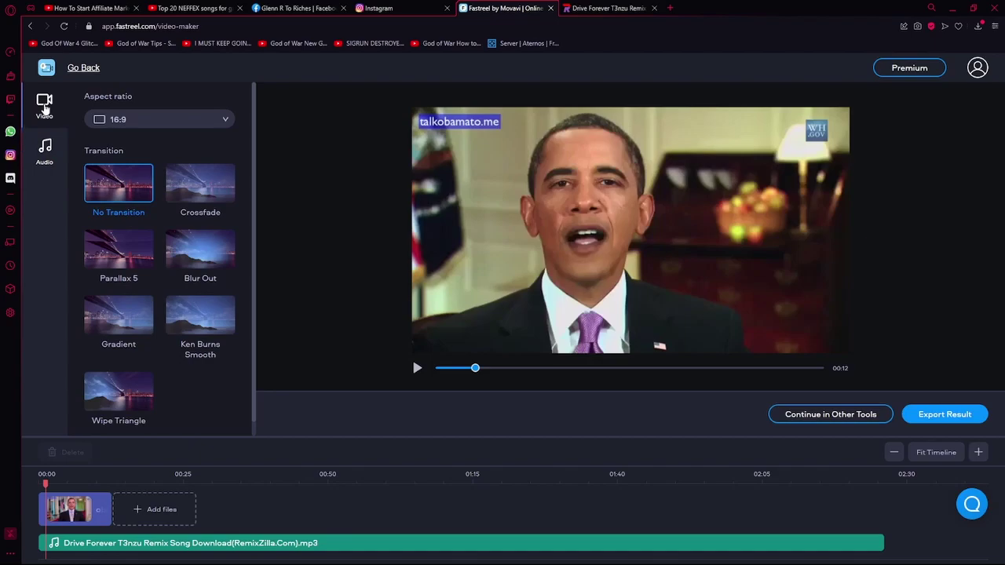
pyautogui.click(49, 161)
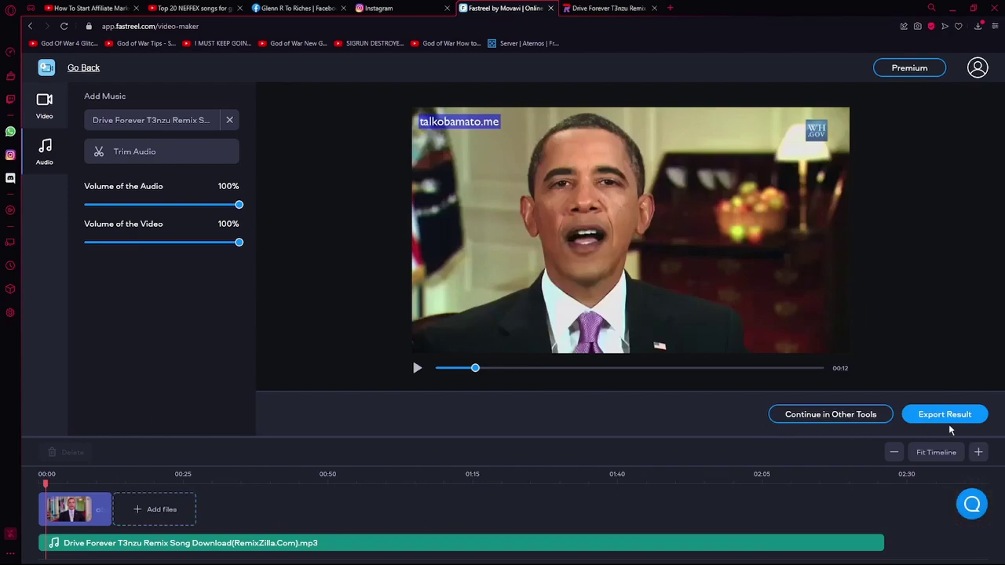
pyautogui.click(130, 153)
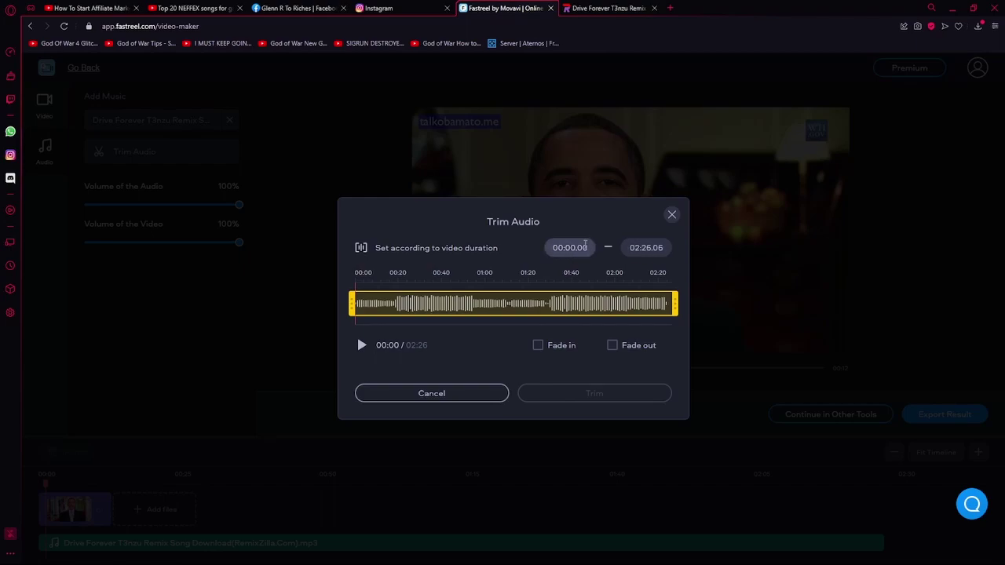
pyautogui.click(450, 248)
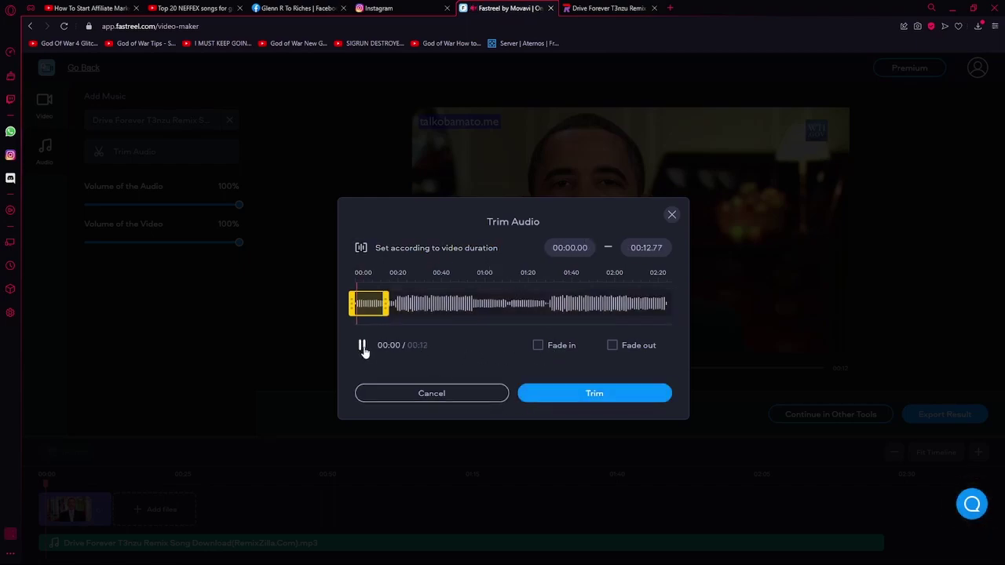
pyautogui.click(363, 347)
pyautogui.click(538, 346)
pyautogui.click(363, 347)
pyautogui.moveTo(385, 302); pyautogui.dragTo(398, 303)
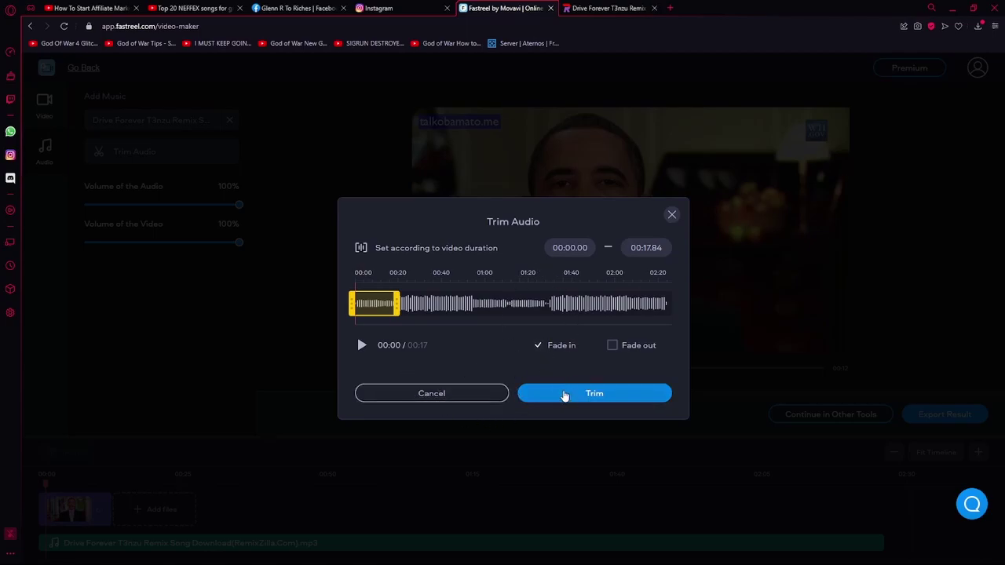
pyautogui.click(671, 214)
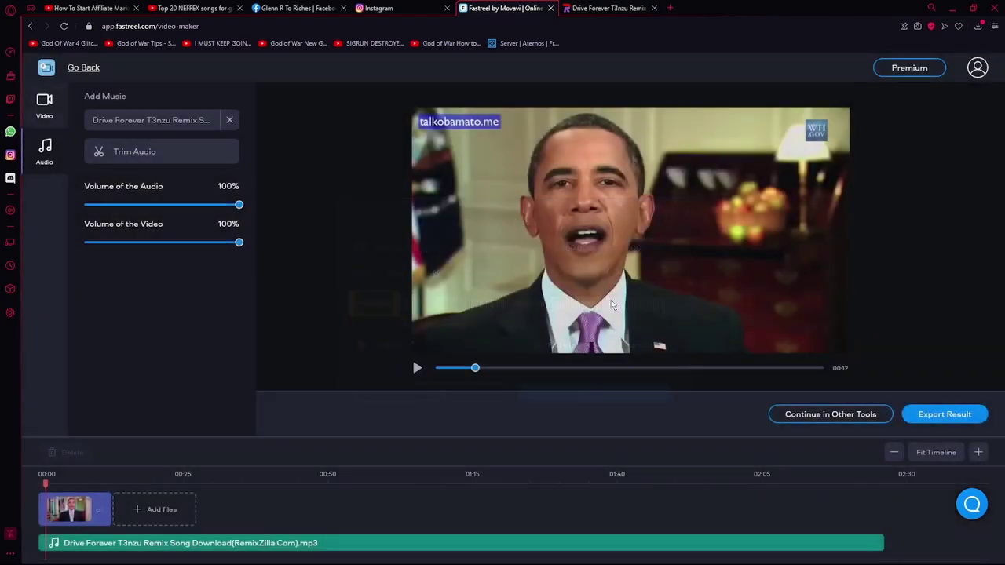
# - Switch to Instagram, open the account's own profile page, and view the Facebook profile page
pyautogui.click(381, 8)
pyautogui.click(747, 69)
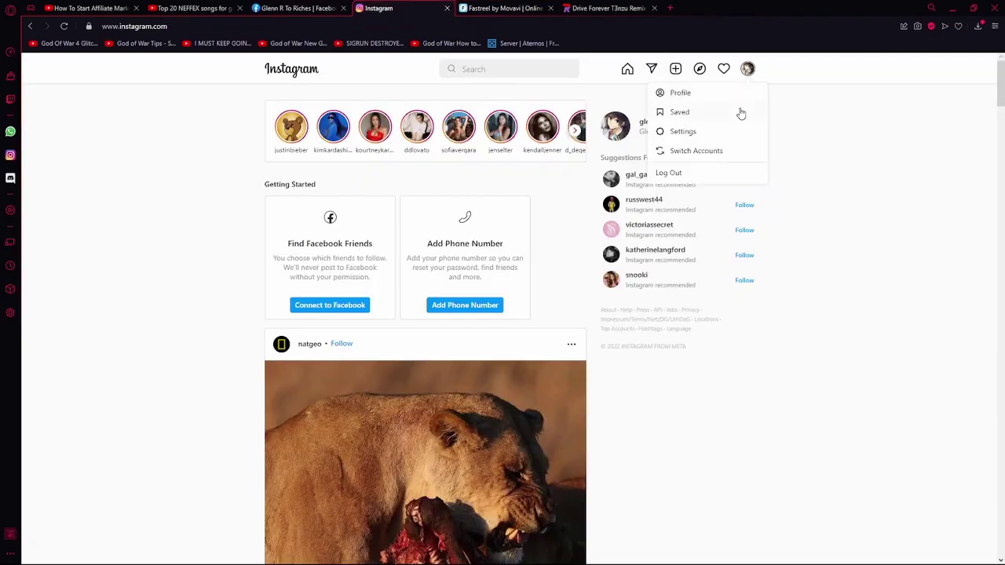
pyautogui.click(673, 93)
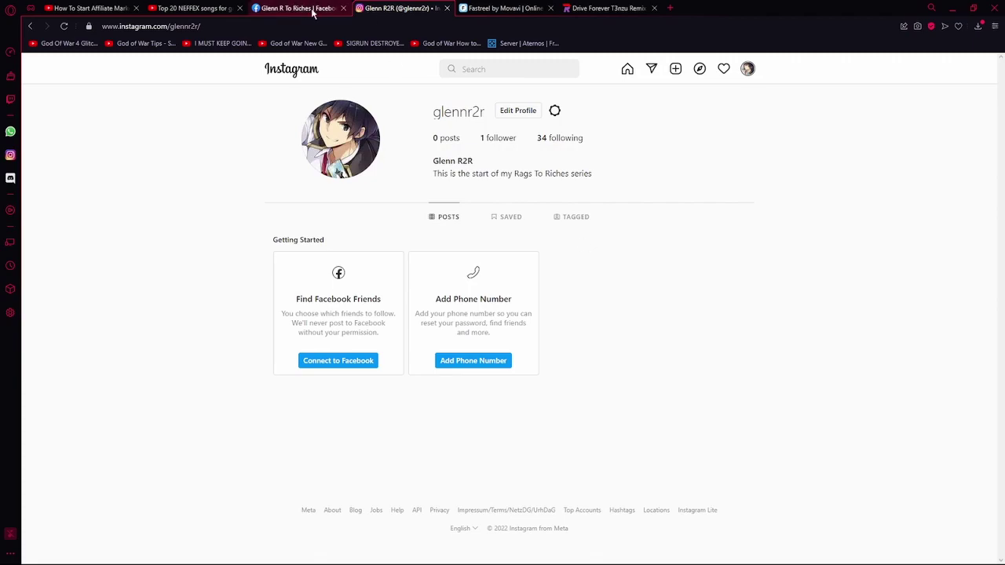
pyautogui.click(287, 9)
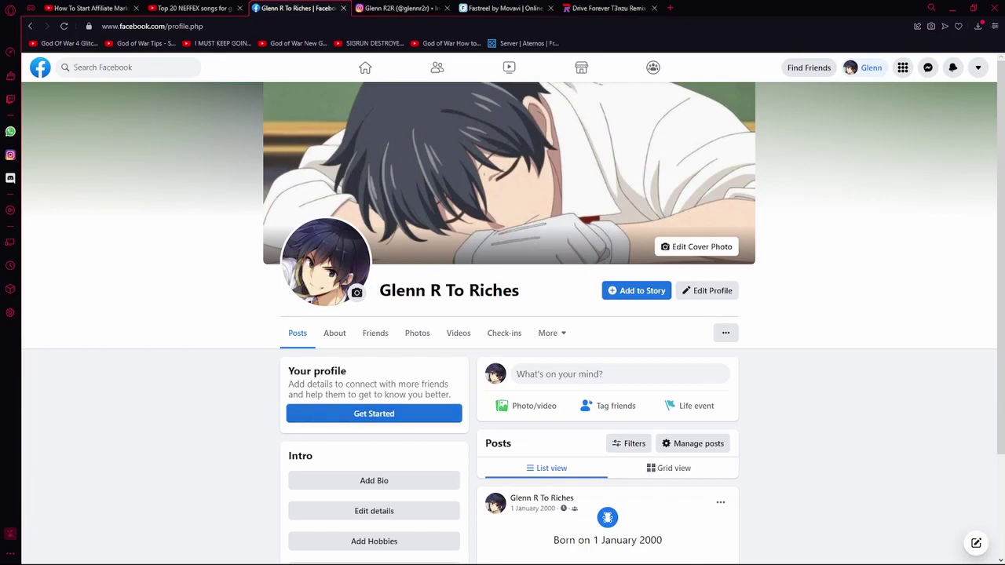
# - Reload the Instagram profile, check its notifications and home feed, view the Facebook profile, and return to the Fastreel editor
pyautogui.click(398, 8)
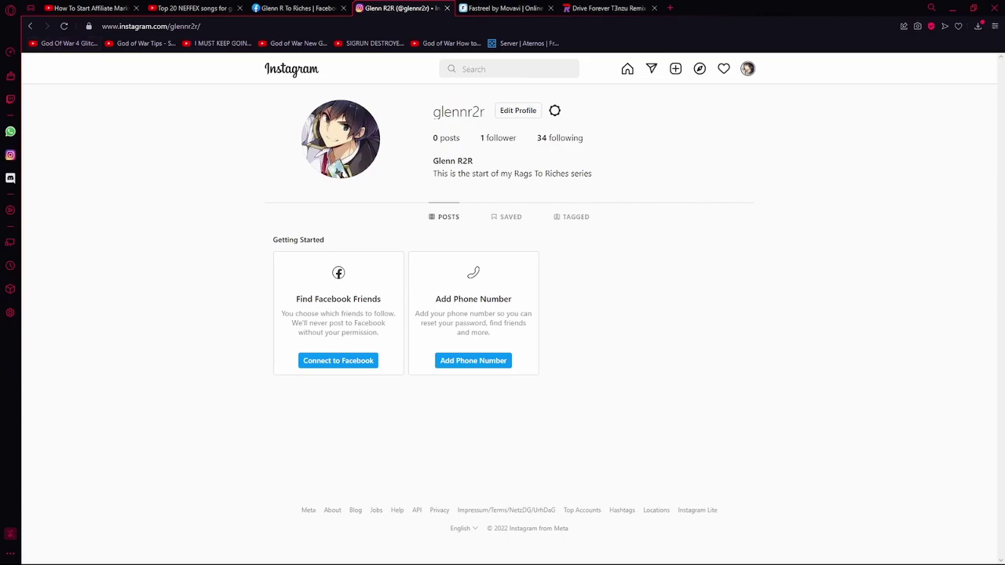
pyautogui.click(64, 25)
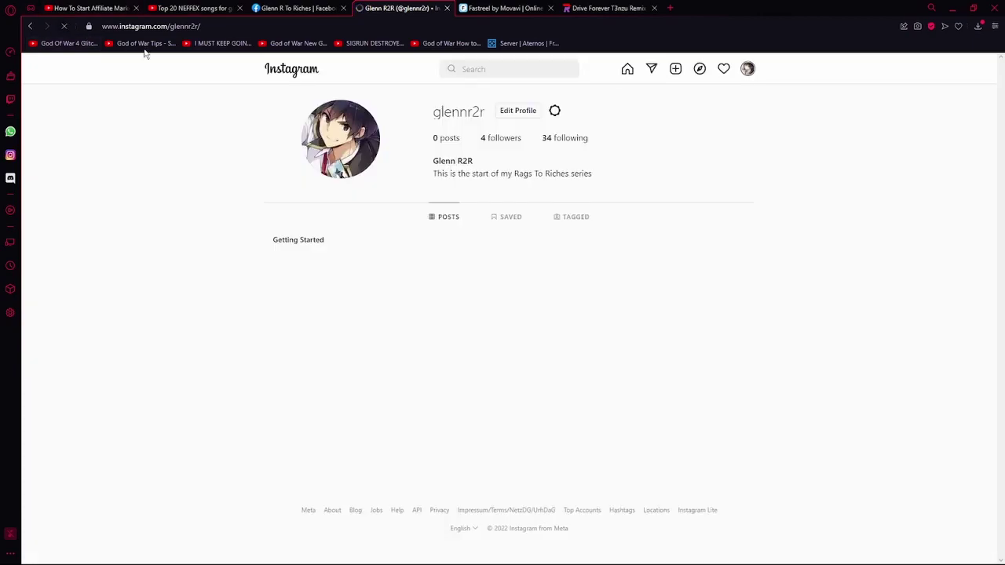
pyautogui.click(723, 73)
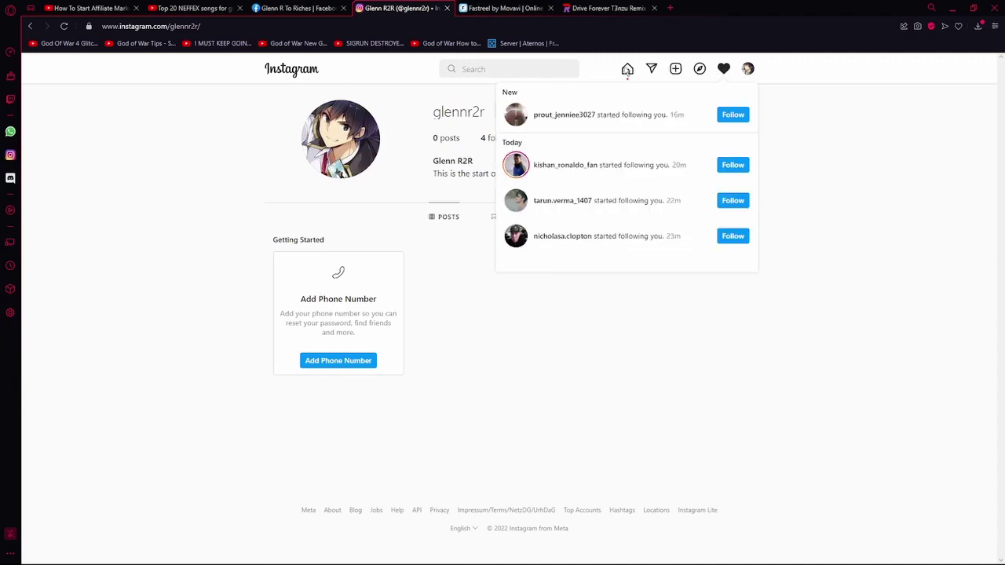
pyautogui.click(628, 71)
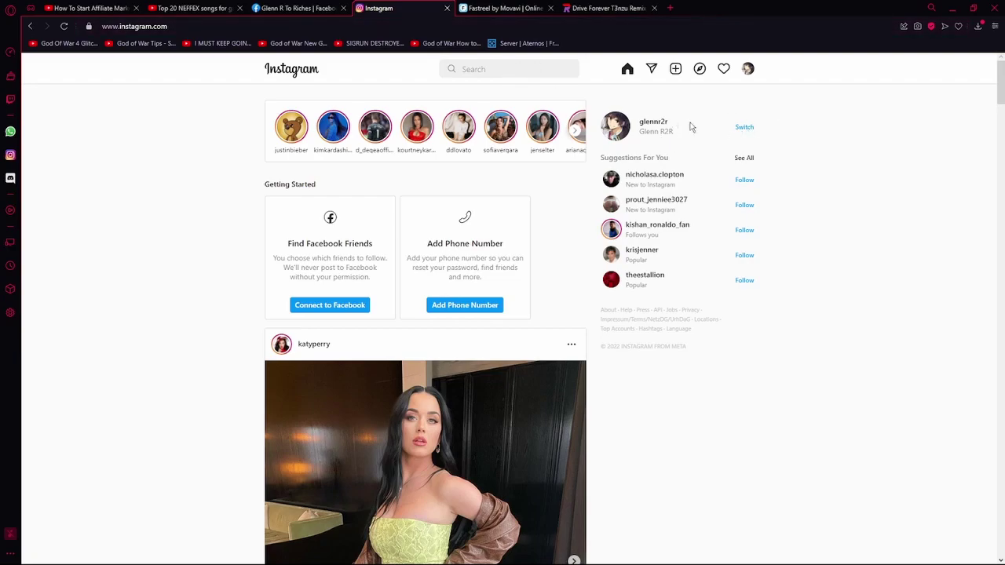
pyautogui.click(250, 12)
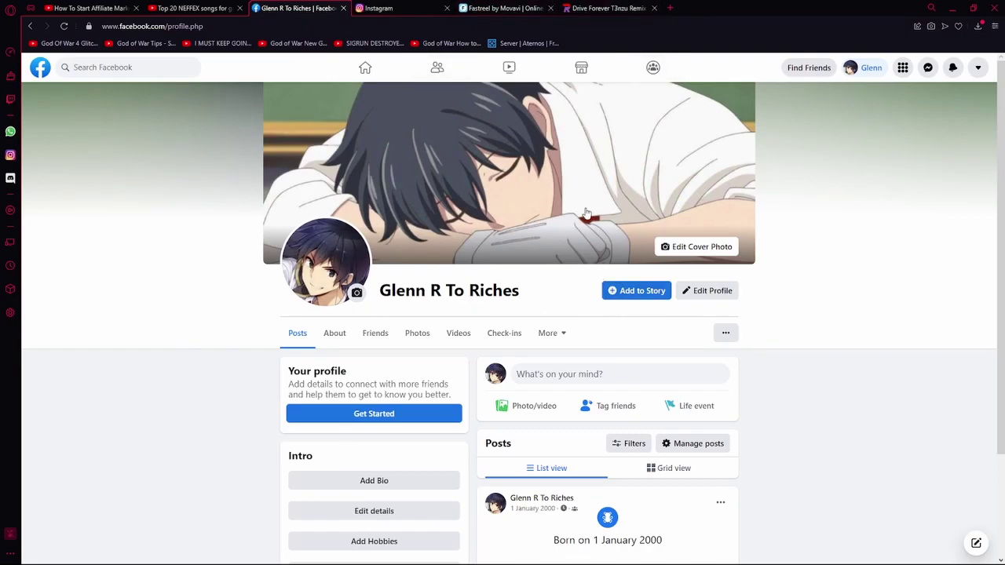
pyautogui.click(502, 7)
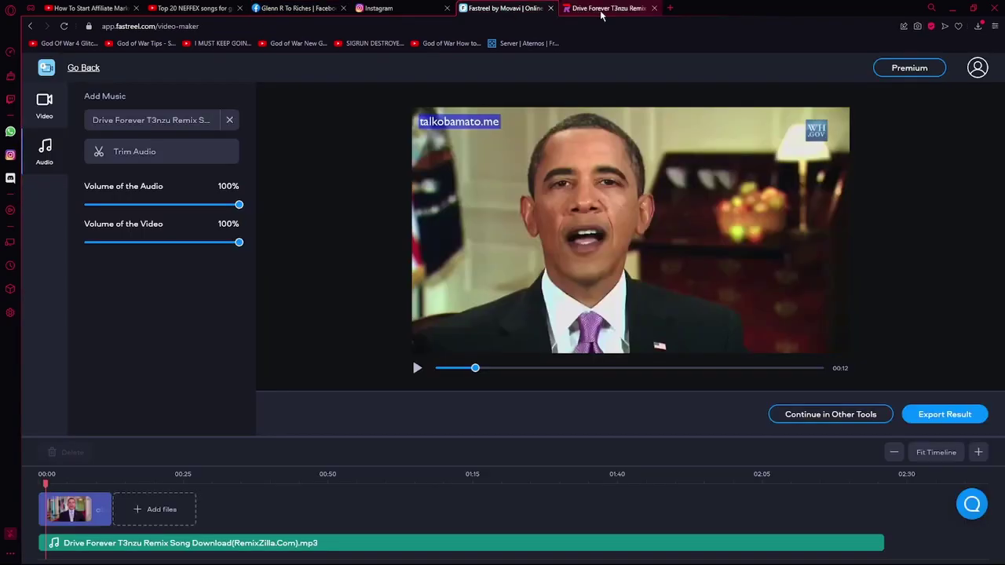
# - Preview the video briefly and set the background music volume to 40%
pyautogui.click(418, 368)
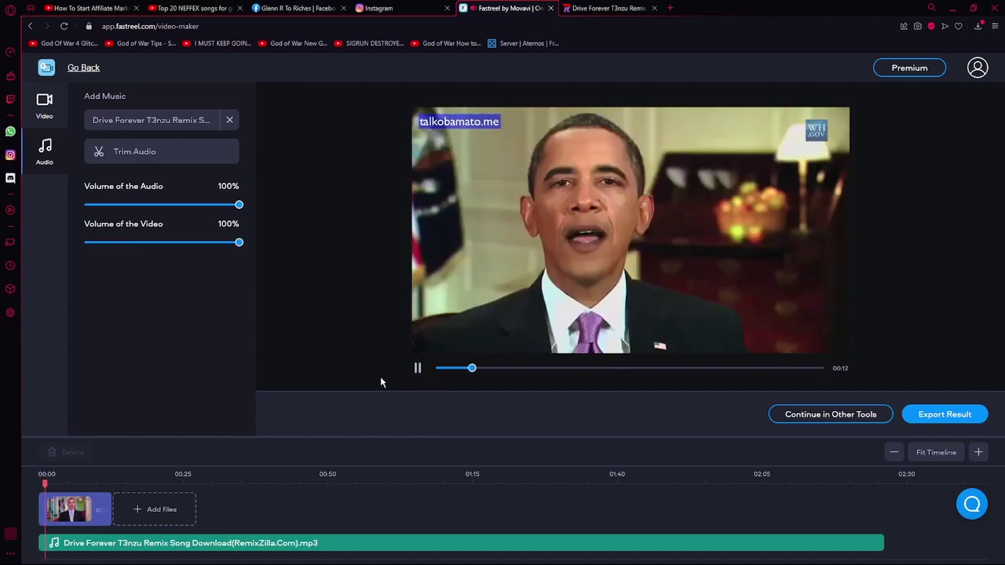
pyautogui.click(417, 368)
pyautogui.moveTo(236, 206); pyautogui.dragTo(147, 207)
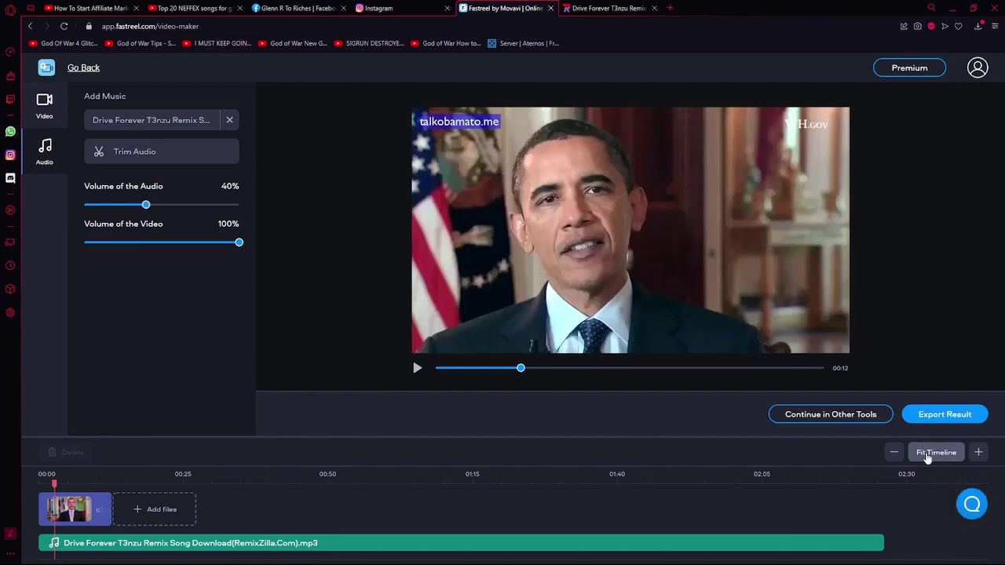
pyautogui.click(838, 414)
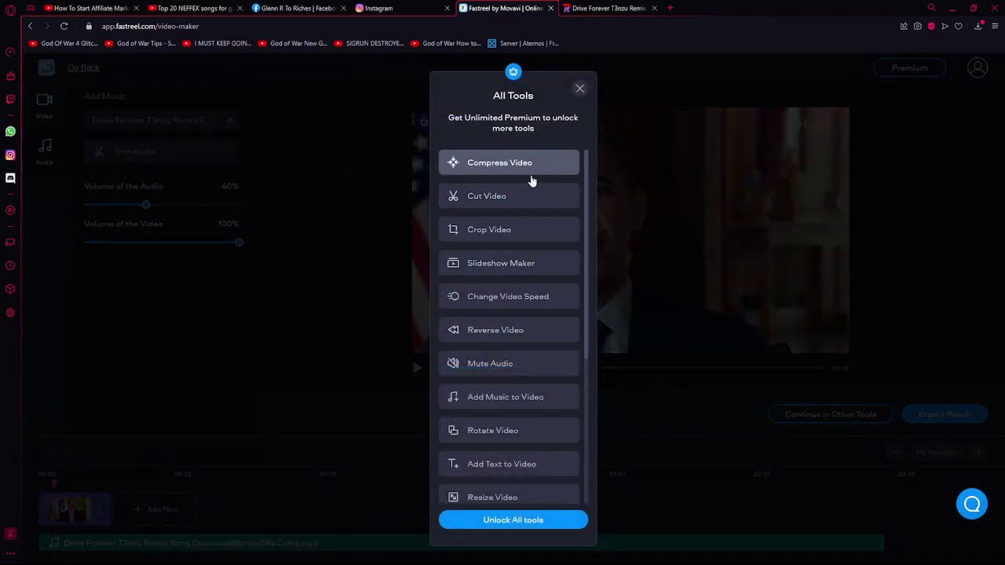
pyautogui.click(580, 88)
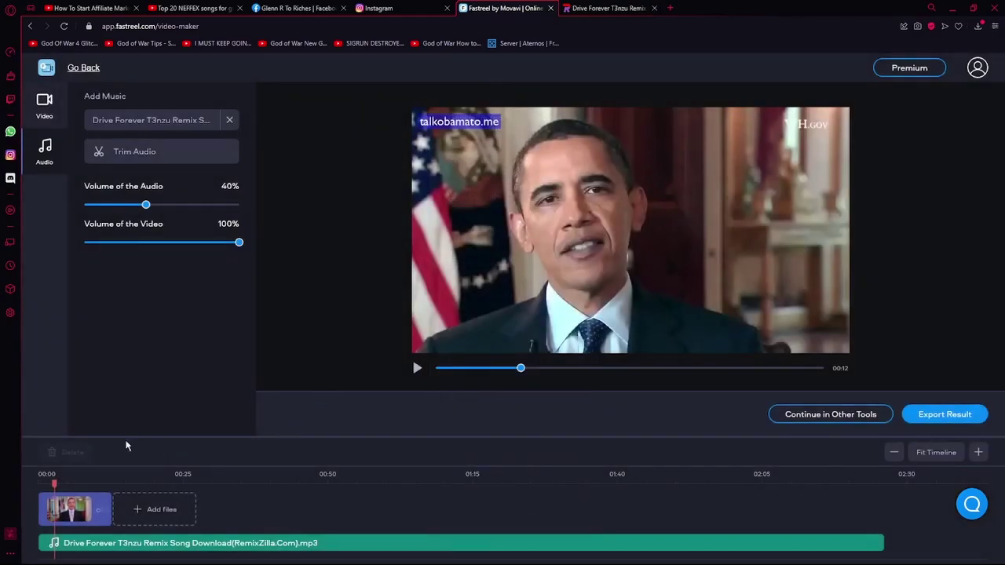
pyautogui.click(161, 153)
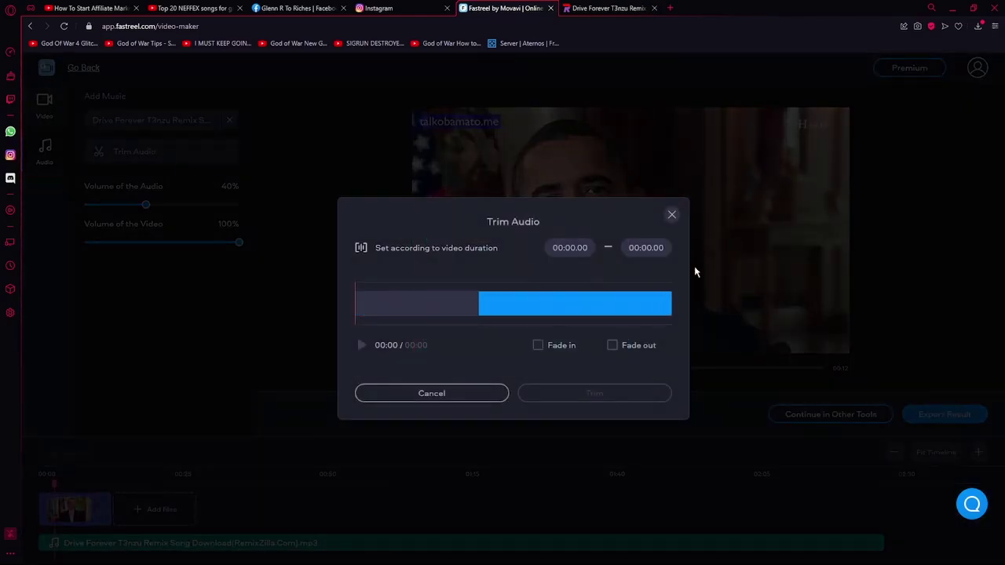
pyautogui.click(424, 249)
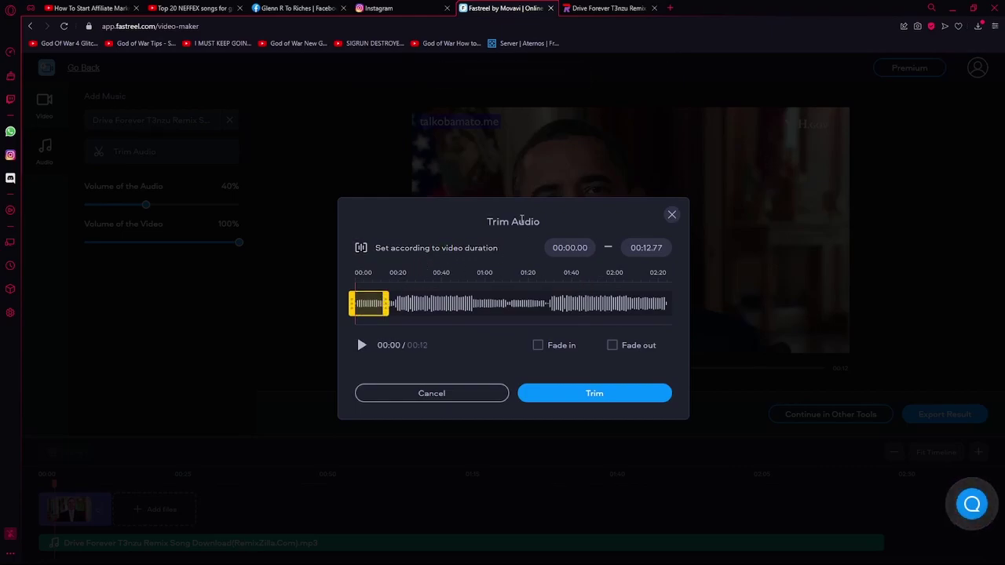
pyautogui.click(283, 469)
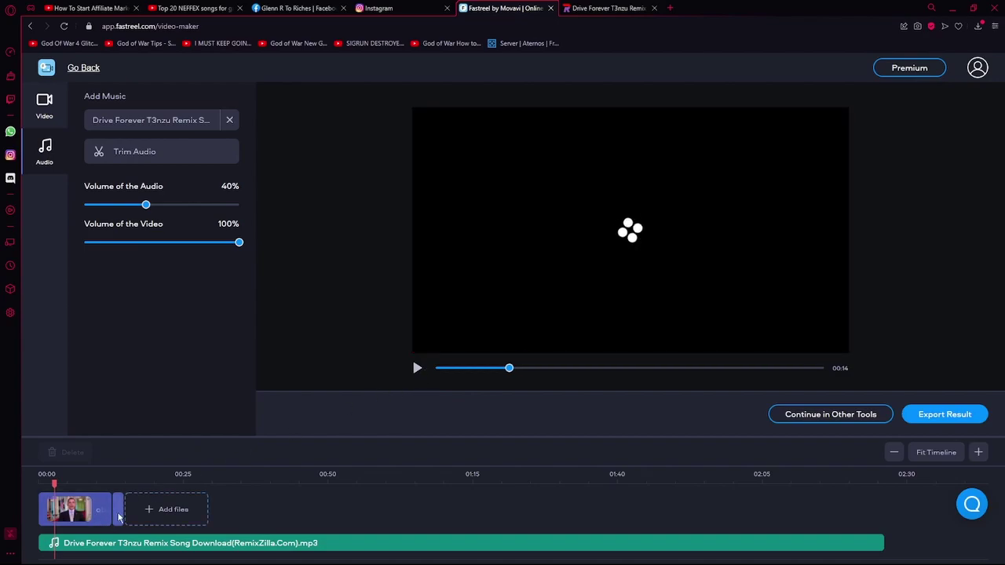
# - Select the TikTok profile image after the Obama clip on the timeline and set its duration to 4 sec
pyautogui.click(117, 514)
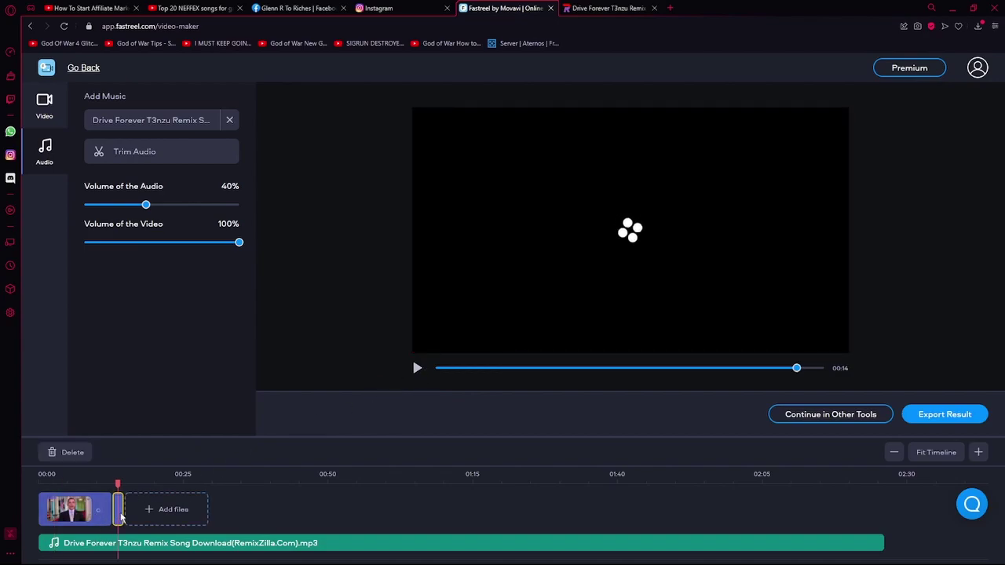
pyautogui.click(41, 116)
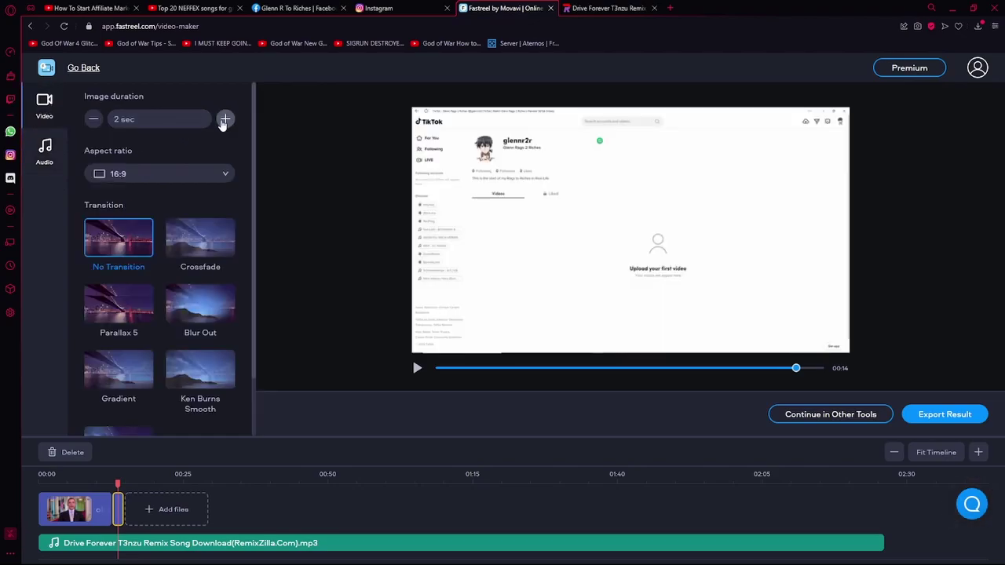
pyautogui.click(226, 120)
pyautogui.click(227, 118)
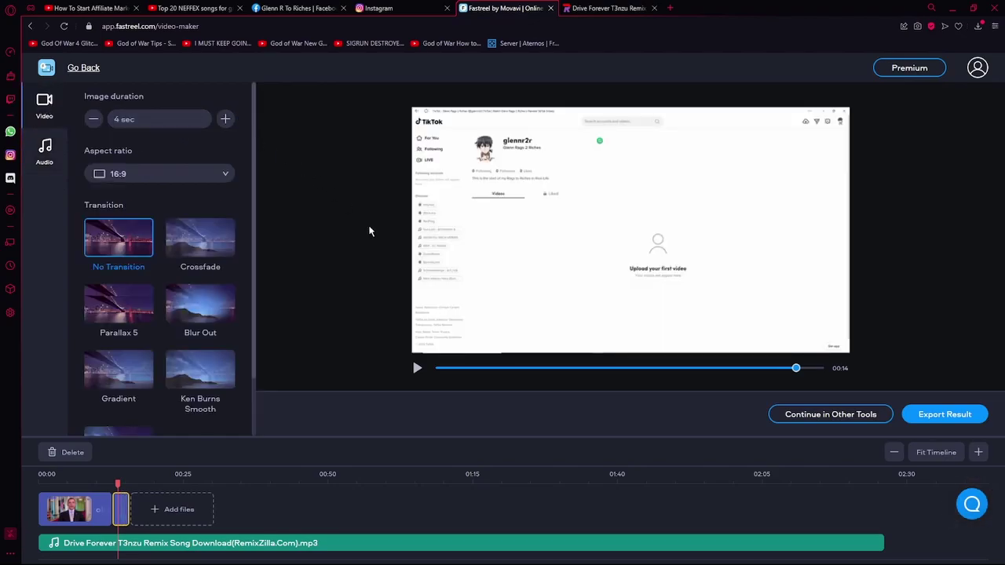
# - Preview the TikTok profile image within the video and set the image duration to 5 sec
pyautogui.click(417, 369)
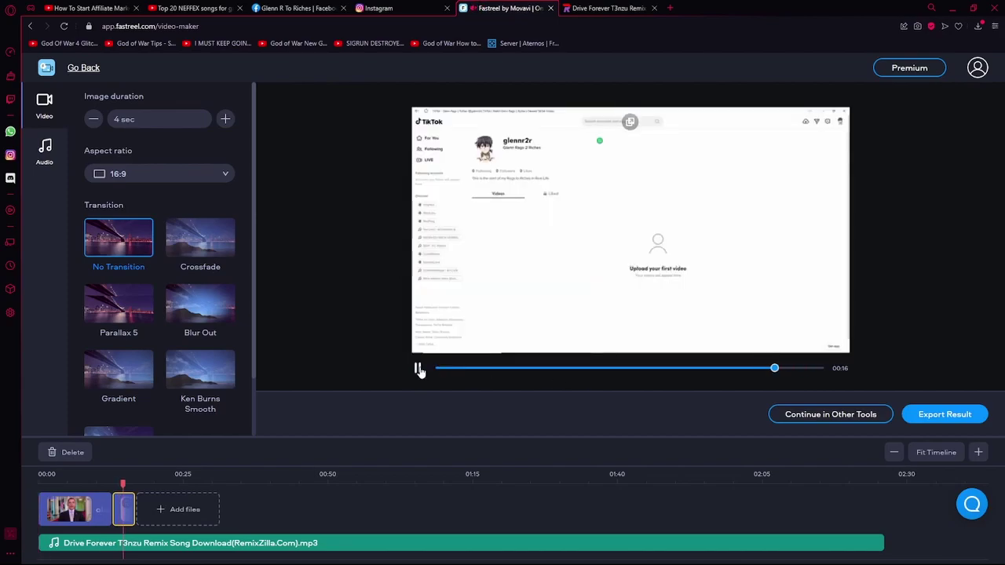
pyautogui.click(420, 370)
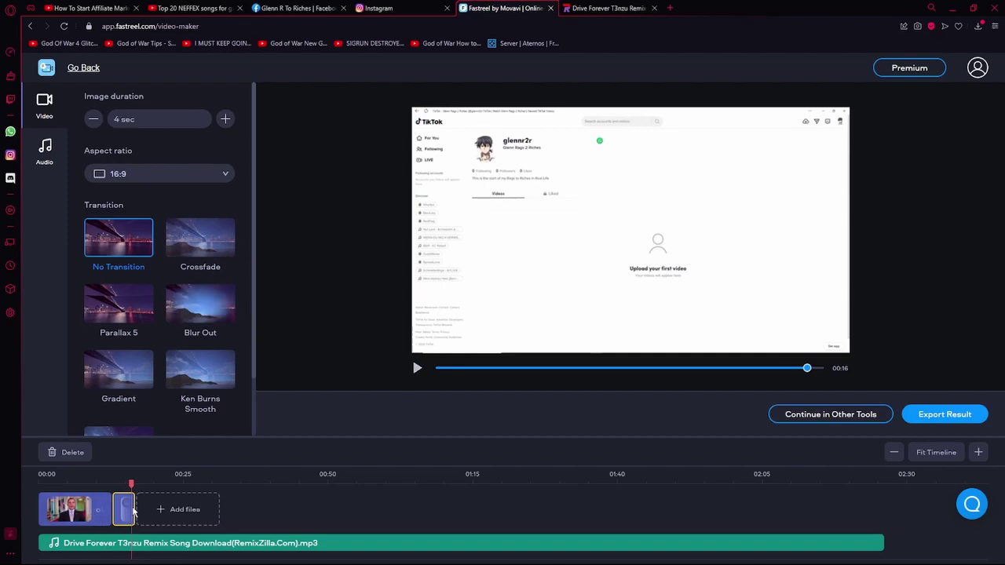
pyautogui.click(226, 119)
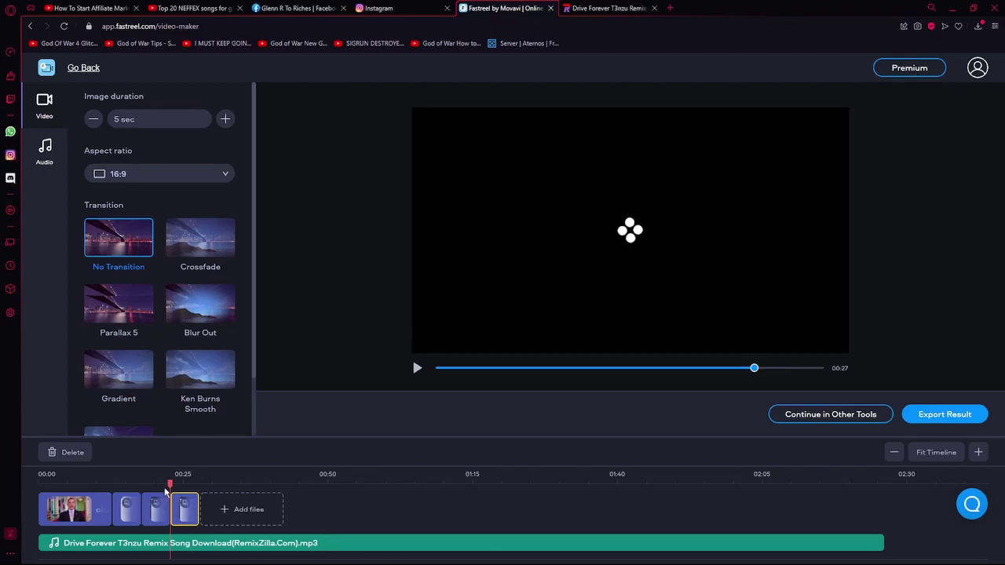
# - Move the playhead back to the start of the timeline and preview the opening of the video with its music
pyautogui.click(173, 487)
pyautogui.moveTo(173, 486); pyautogui.dragTo(136, 486)
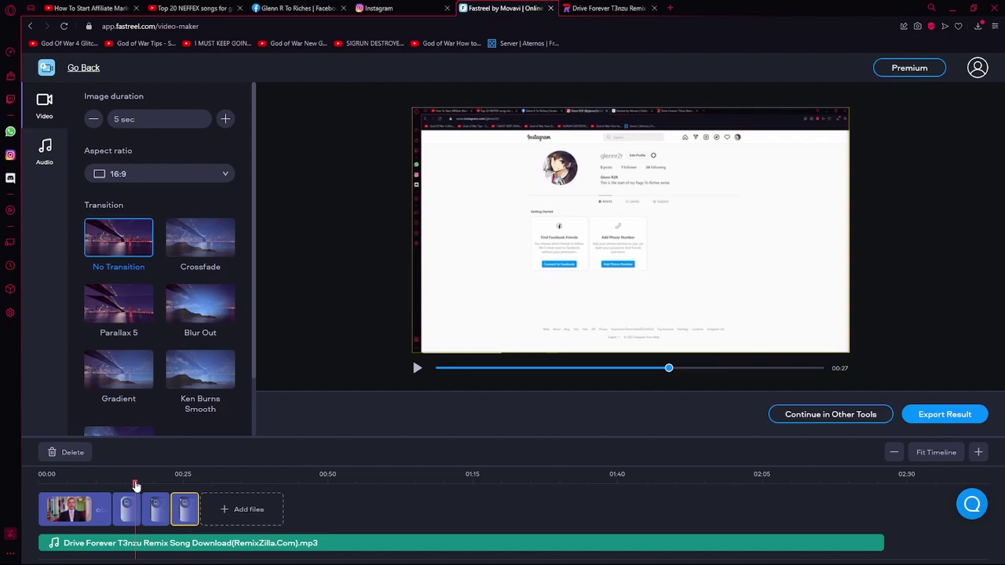
pyautogui.moveTo(668, 369); pyautogui.dragTo(395, 366)
pyautogui.click(417, 369)
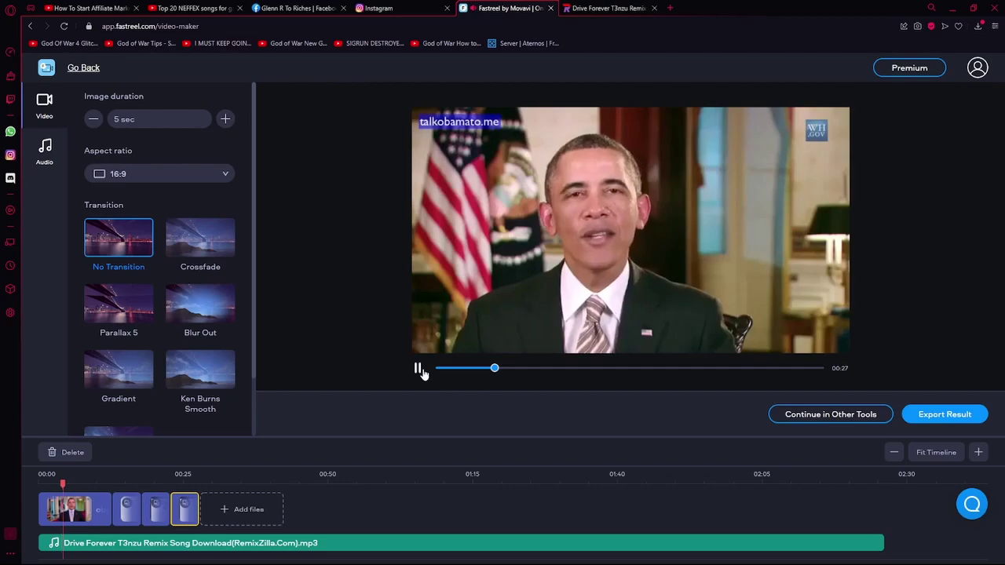
pyautogui.click(418, 367)
# - Lower the background music volume to 20%, preview the video, and adjust the music to 25%
pyautogui.click(41, 152)
pyautogui.moveTo(145, 204); pyautogui.dragTo(116, 206)
pyautogui.click(417, 369)
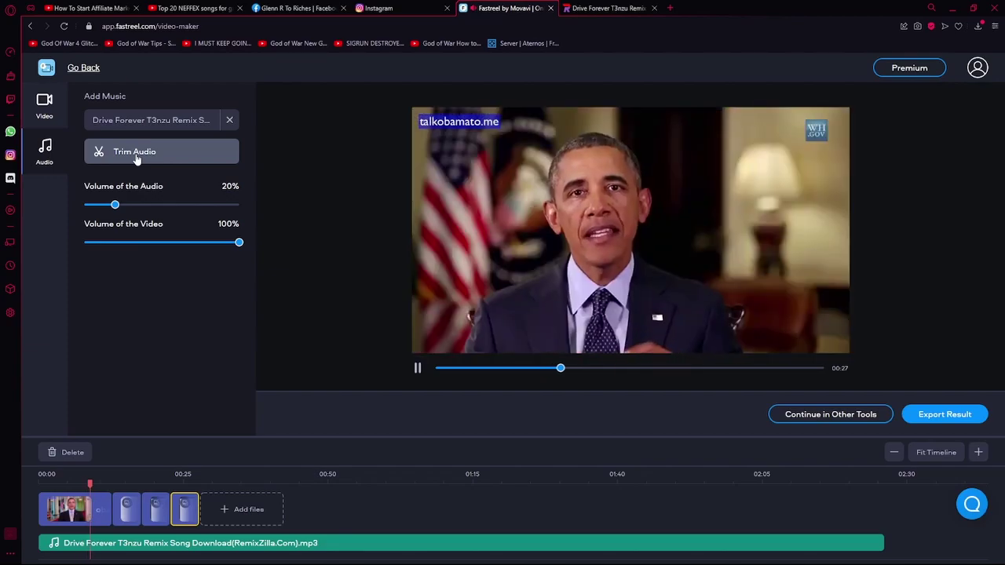
pyautogui.moveTo(116, 206); pyautogui.dragTo(122, 206)
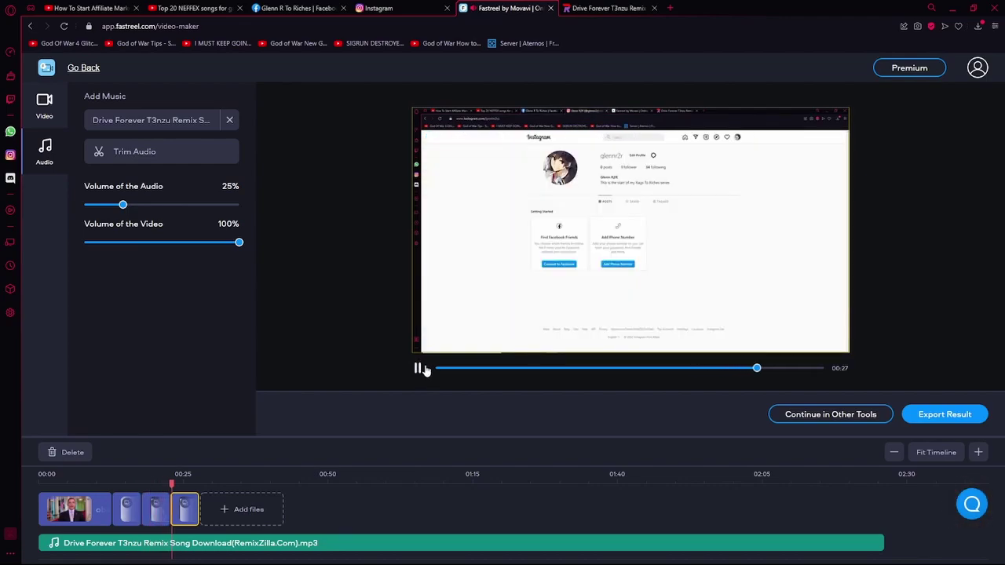
pyautogui.click(417, 369)
# - Select the Instagram profile image at the end of the timeline and set its duration to 4 sec
pyautogui.click(182, 517)
pyautogui.click(44, 110)
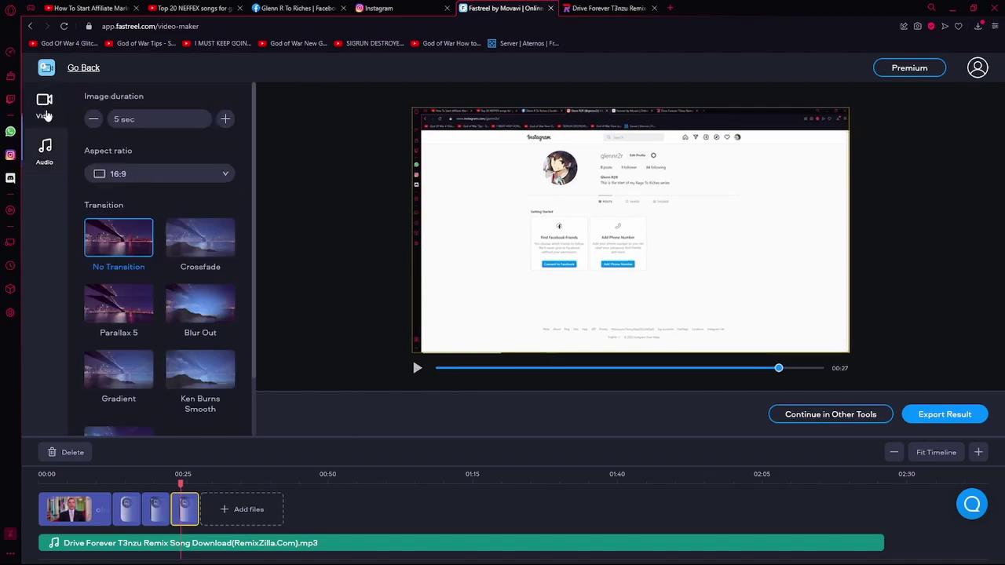
pyautogui.click(94, 118)
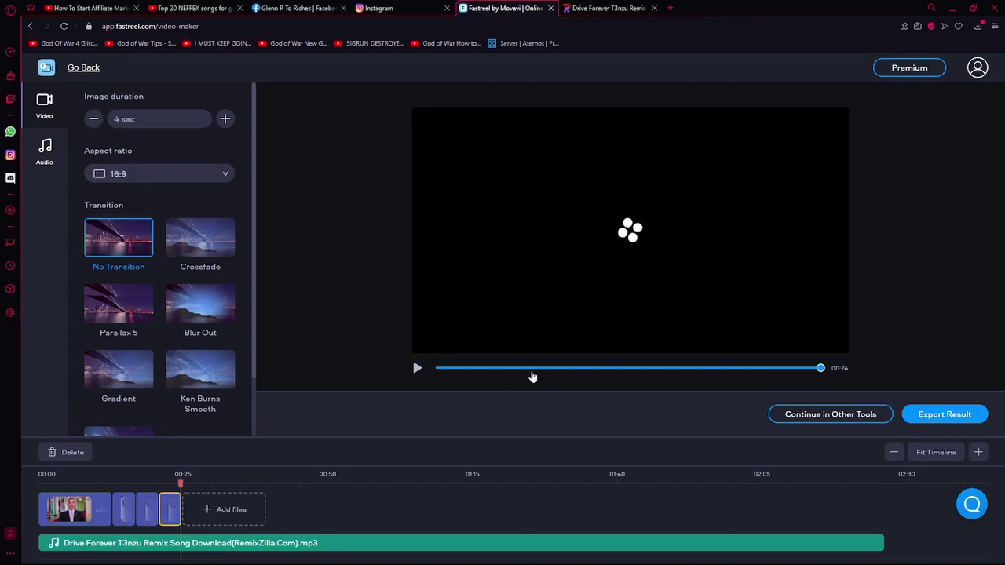
# - Preview the finished video and review the additional editing tools with the subscription plans that unlock them
pyautogui.click(418, 368)
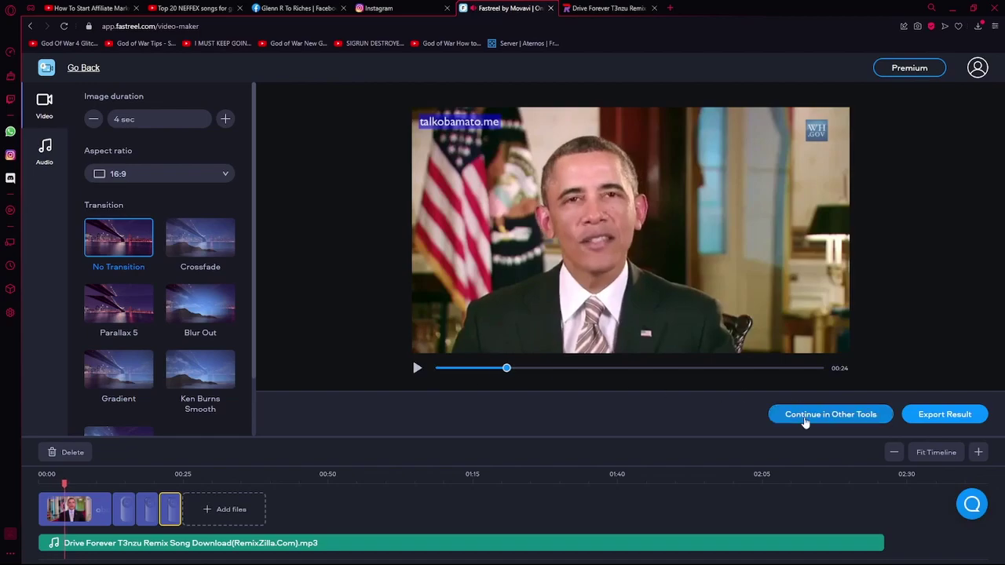
pyautogui.click(805, 422)
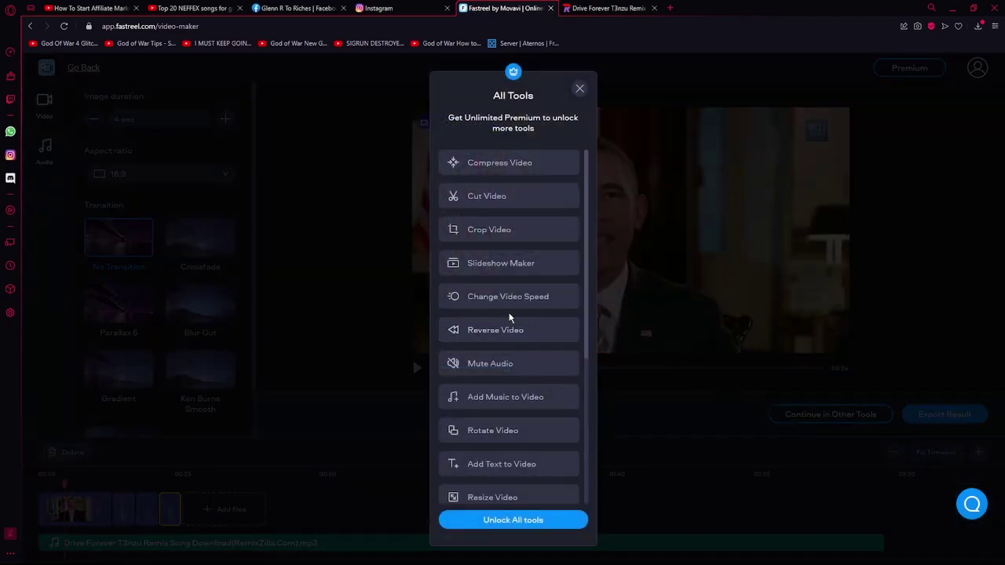
pyautogui.scroll(-2, 514, 318)
pyautogui.scroll(-2, 534, 330)
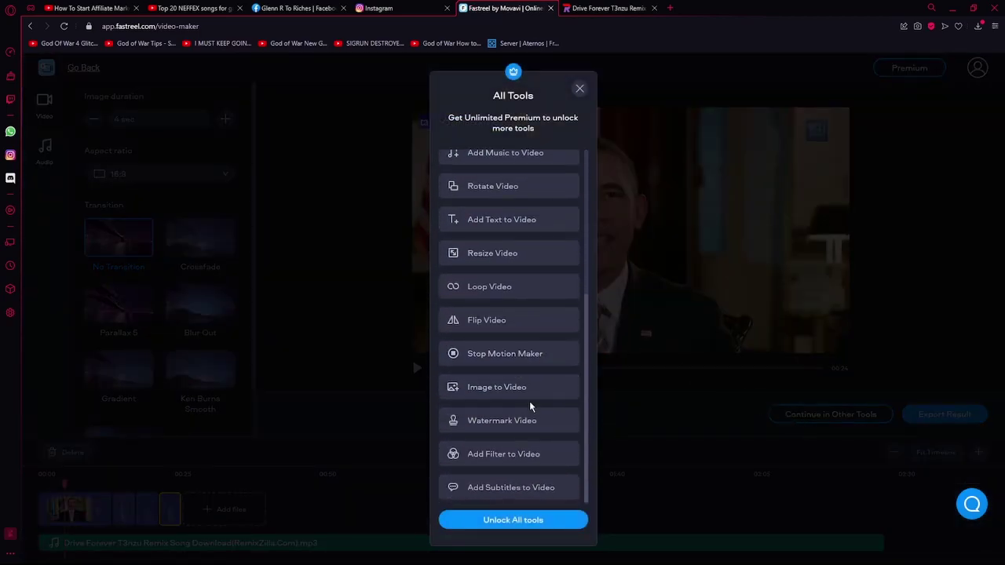
pyautogui.click(534, 496)
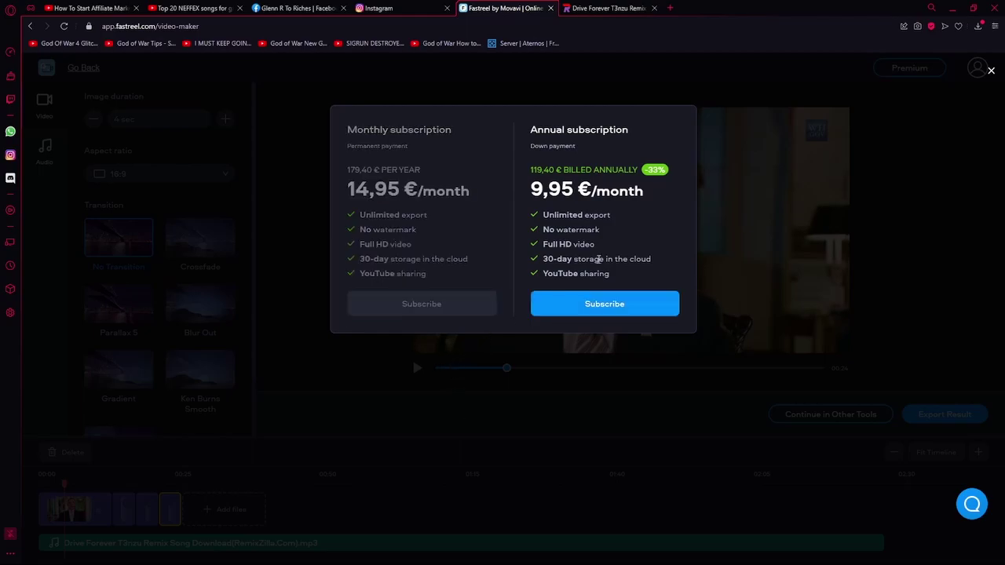
pyautogui.click(991, 71)
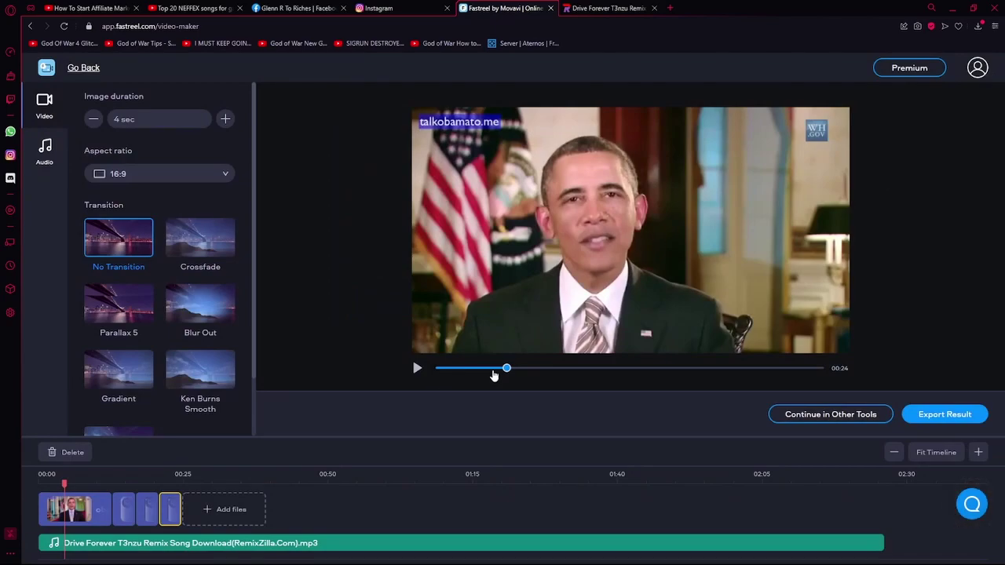
# - Replay the video from its start and open the export options for the result
pyautogui.moveTo(507, 369); pyautogui.dragTo(426, 375)
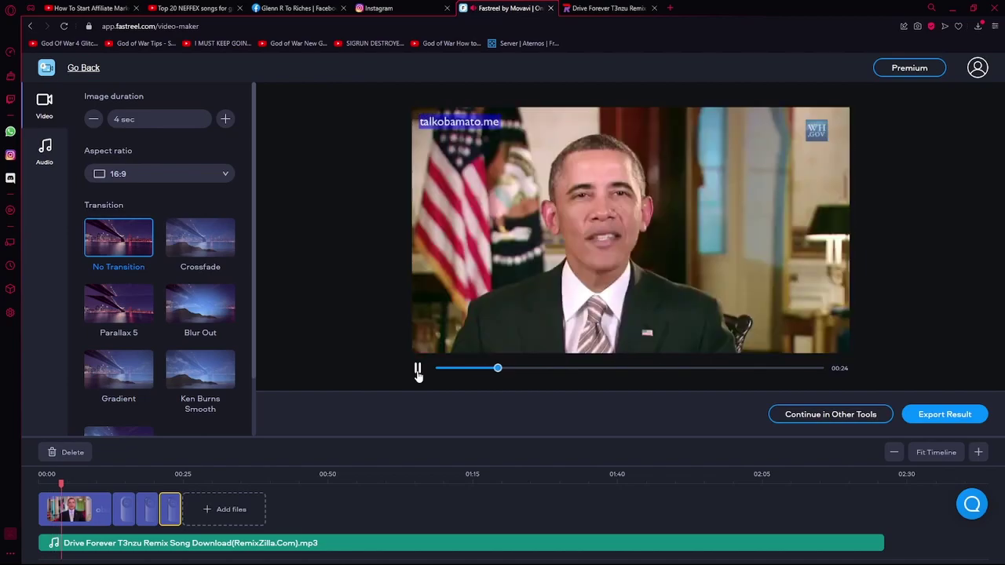
pyautogui.click(418, 371)
pyautogui.click(971, 408)
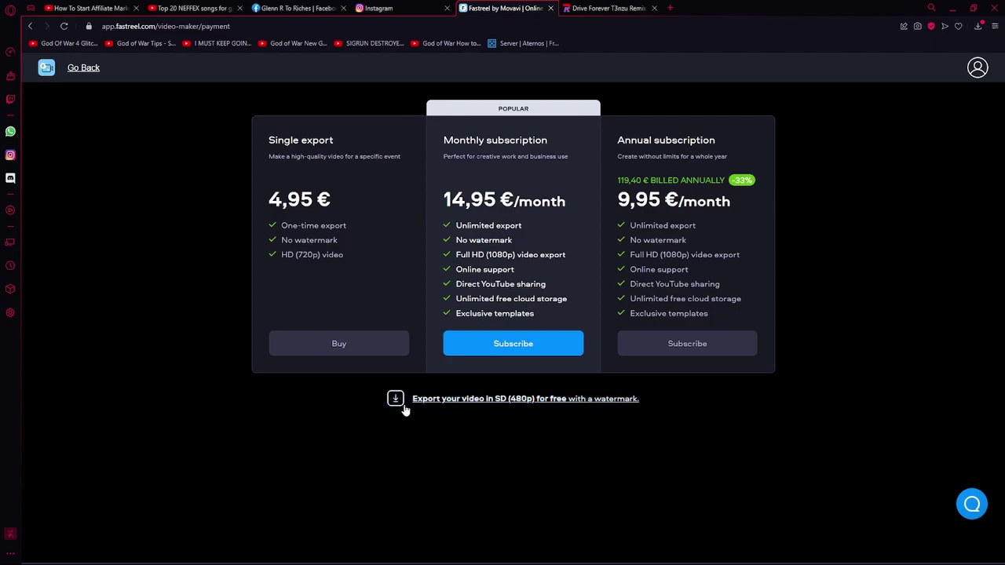
# - Try to export the video for free in SD (480p) with a watermark, dismiss the account form, and return to the editor
pyautogui.click(400, 402)
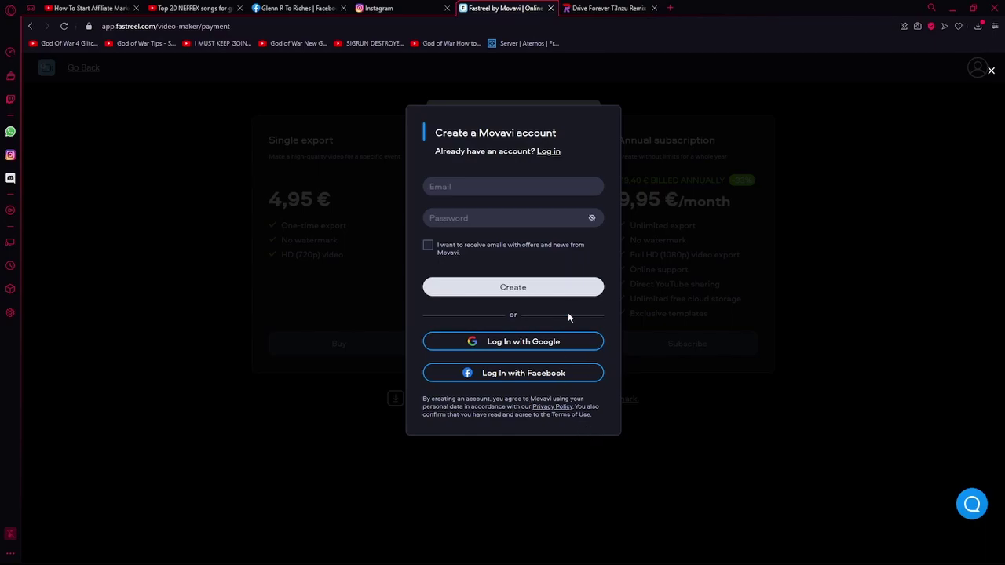
pyautogui.click(791, 522)
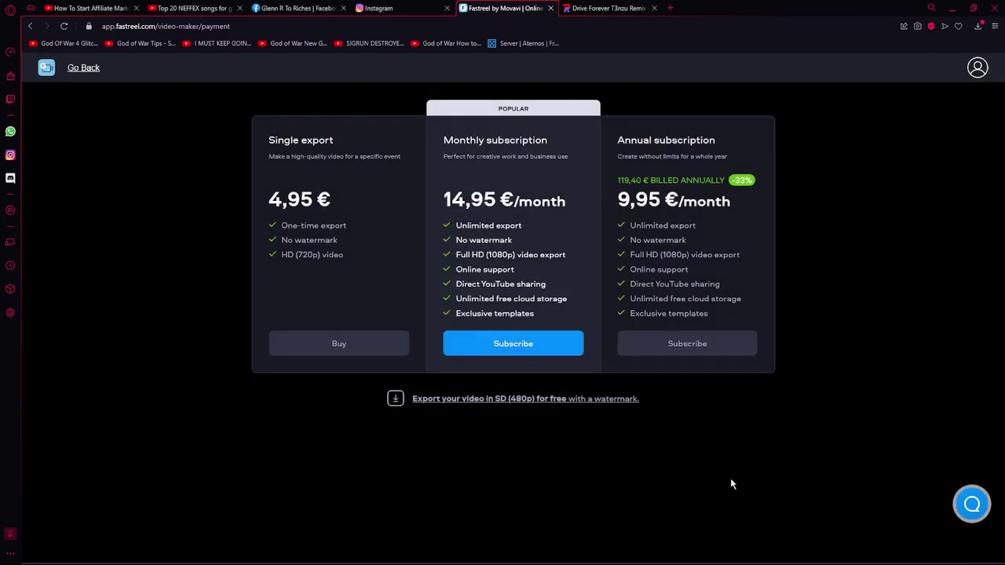
pyautogui.click(505, 399)
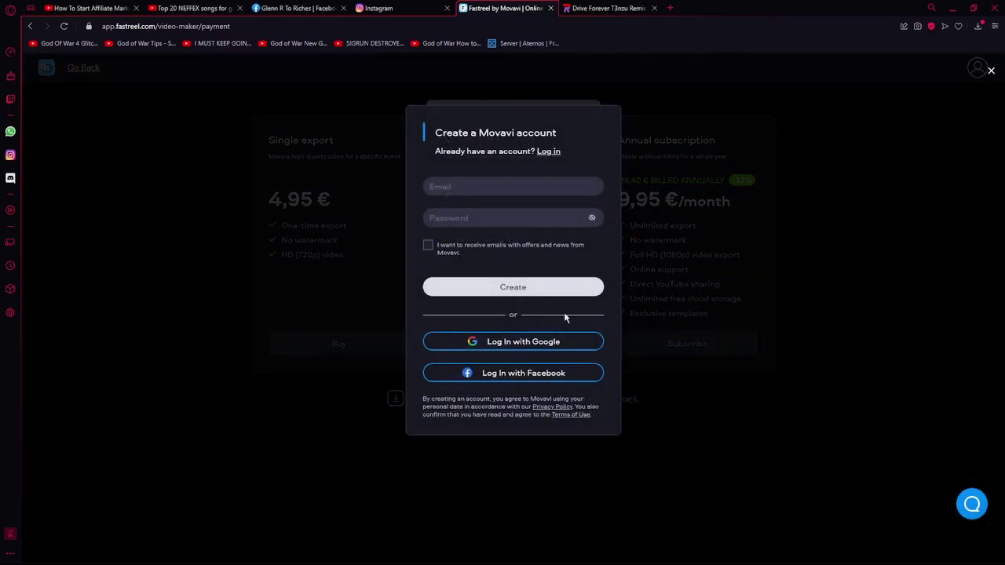
pyautogui.click(774, 426)
pyautogui.click(981, 69)
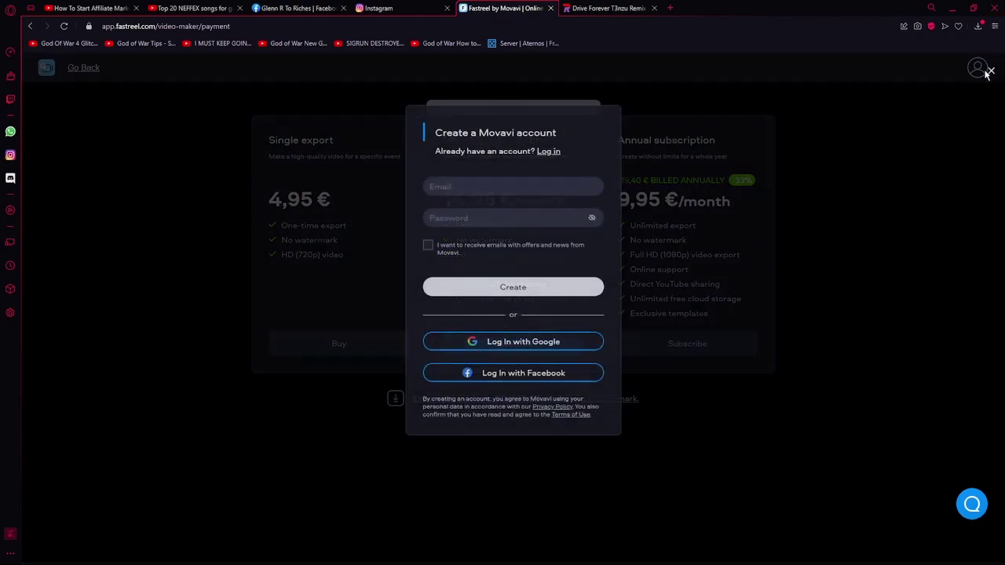
pyautogui.click(890, 215)
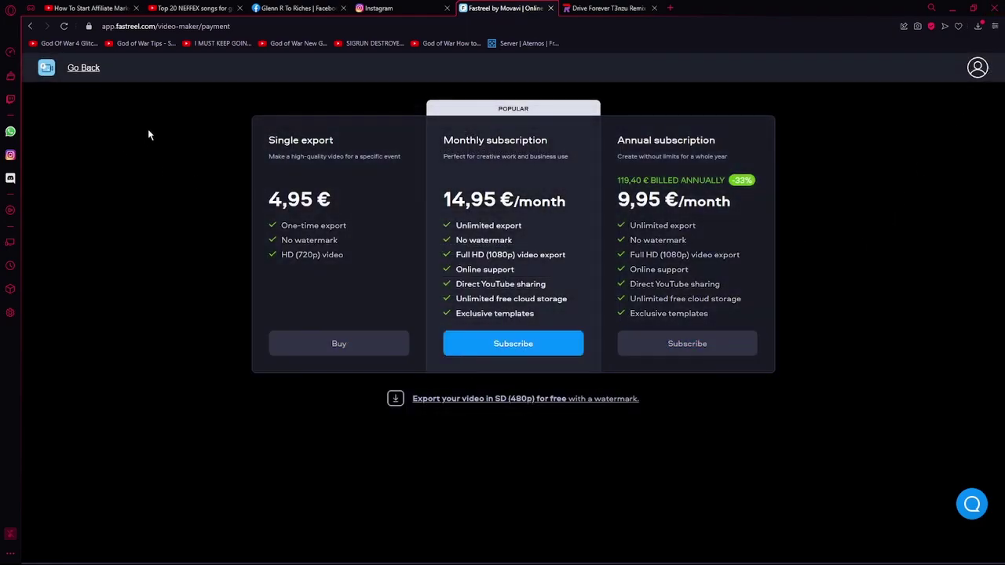
pyautogui.click(79, 68)
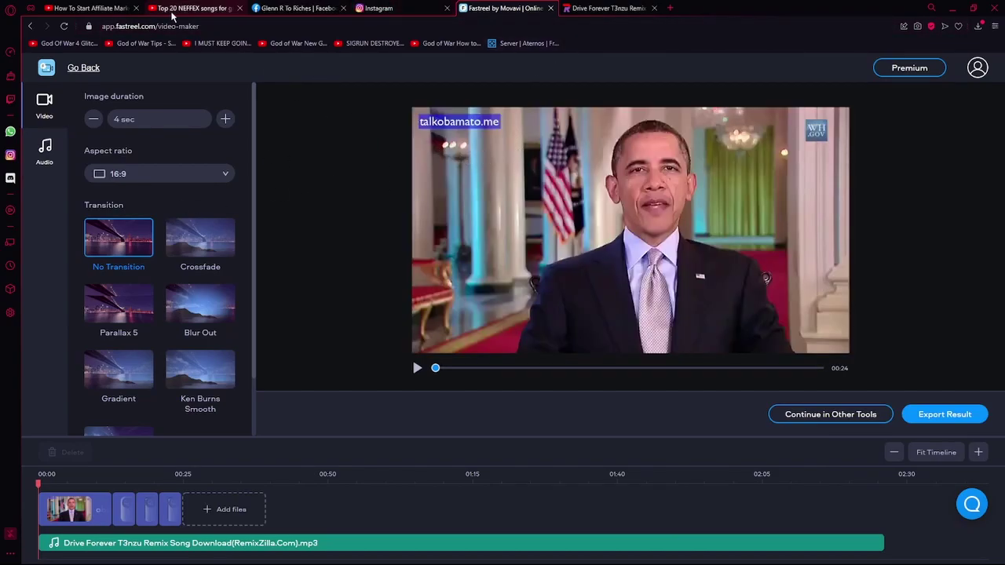
# - Switch to YouTube, open its home page in a separate tab, and search for "free video editing website no watermark"
pyautogui.click(197, 8)
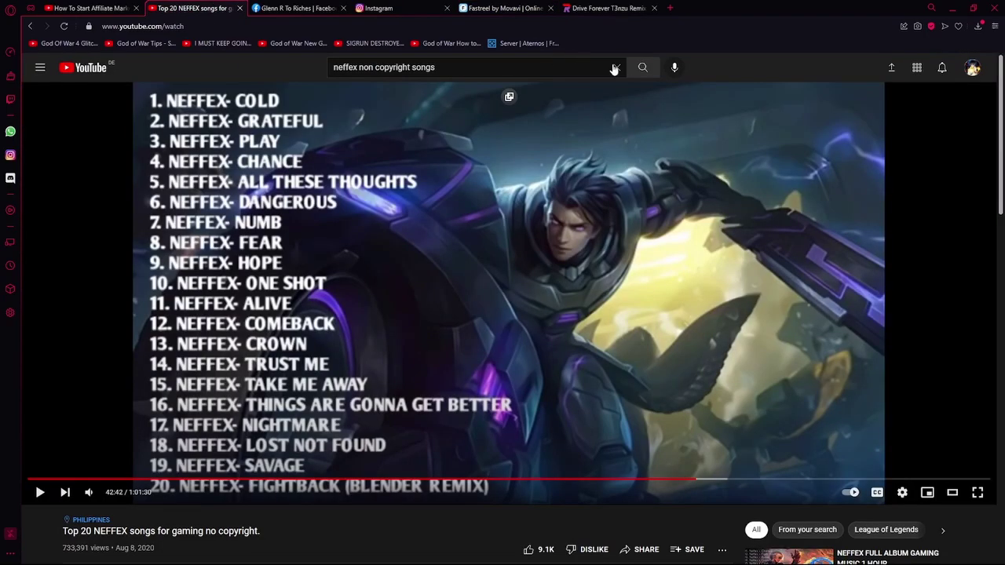
pyautogui.middleClick(106, 76)
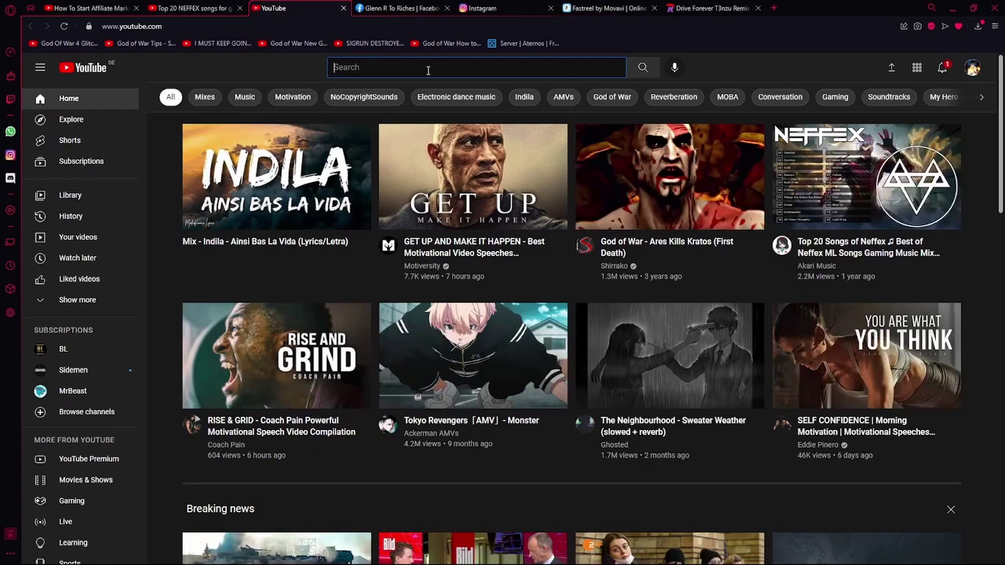
pyautogui.write('free ')
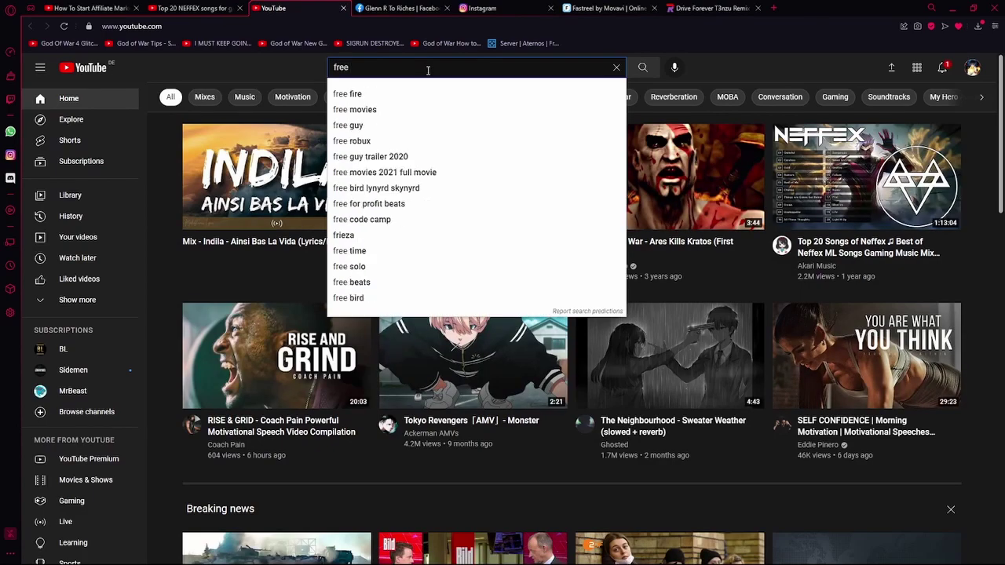
pyautogui.write('video ')
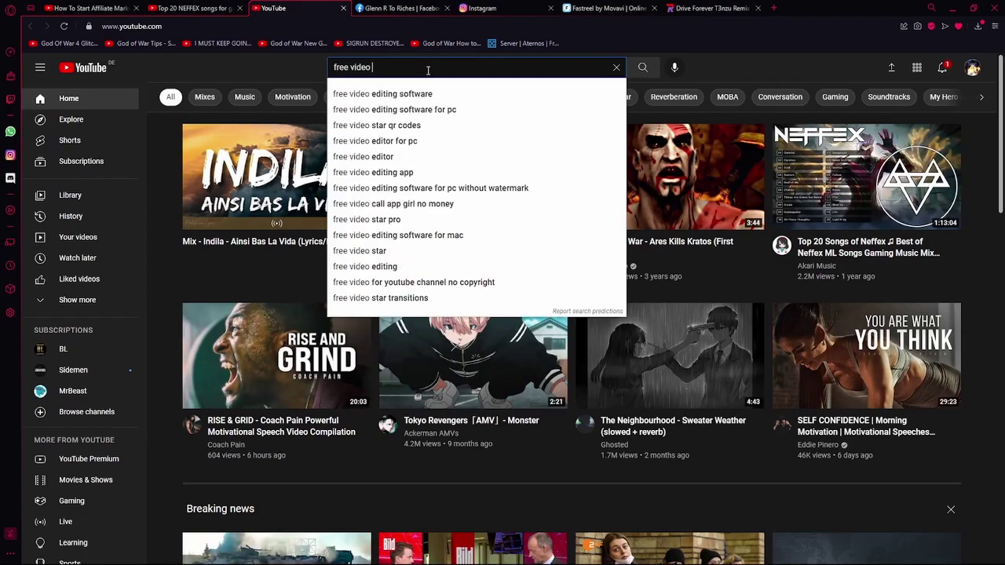
pyautogui.write('editing ')
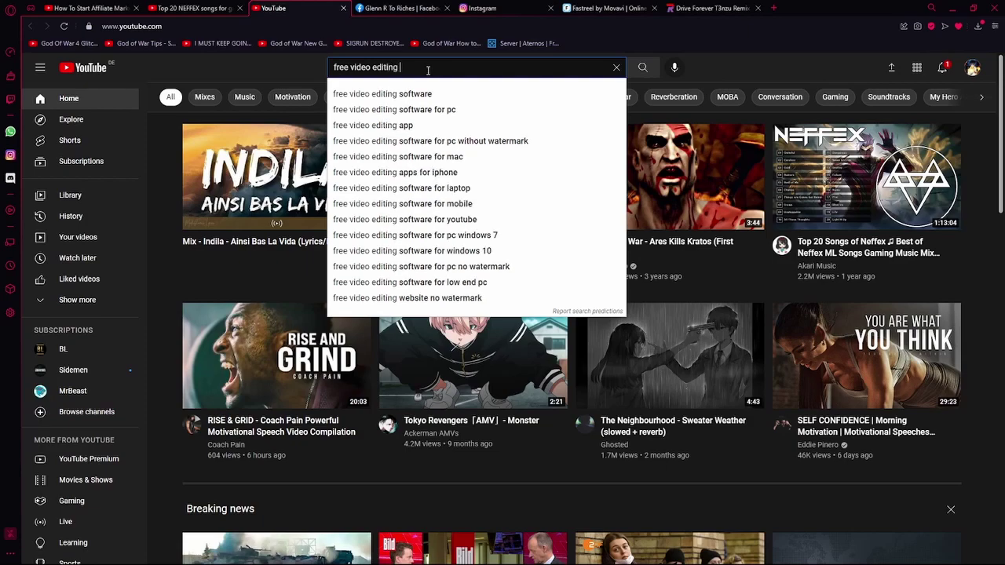
pyautogui.write('w')
pyautogui.press('Down')
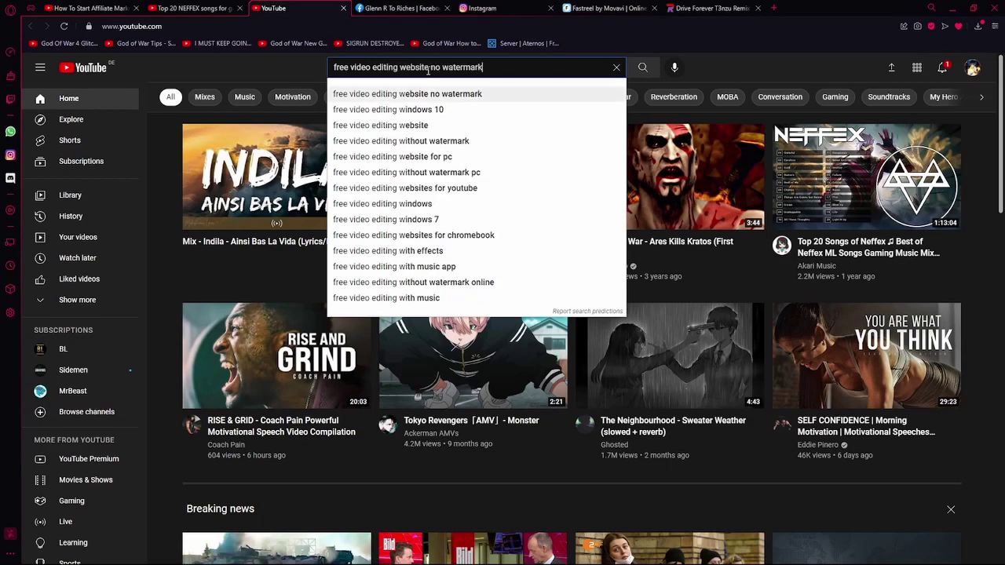
pyautogui.press('Return')
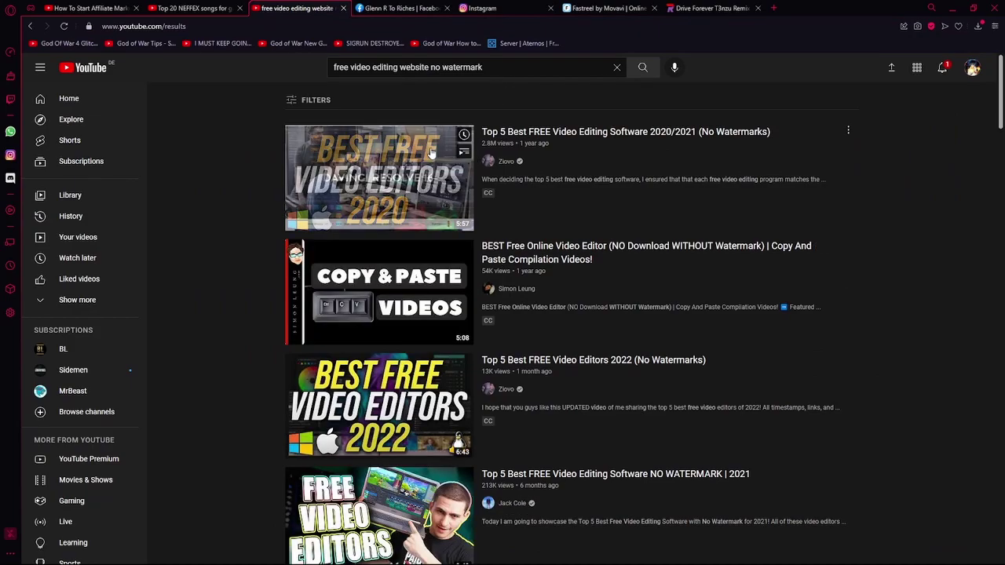
# - Skim the opening minute of the video "Top 5 Best FREE Video Editing Software 2020/2021 (No Watermarks)" and return to the search results
pyautogui.click(462, 157)
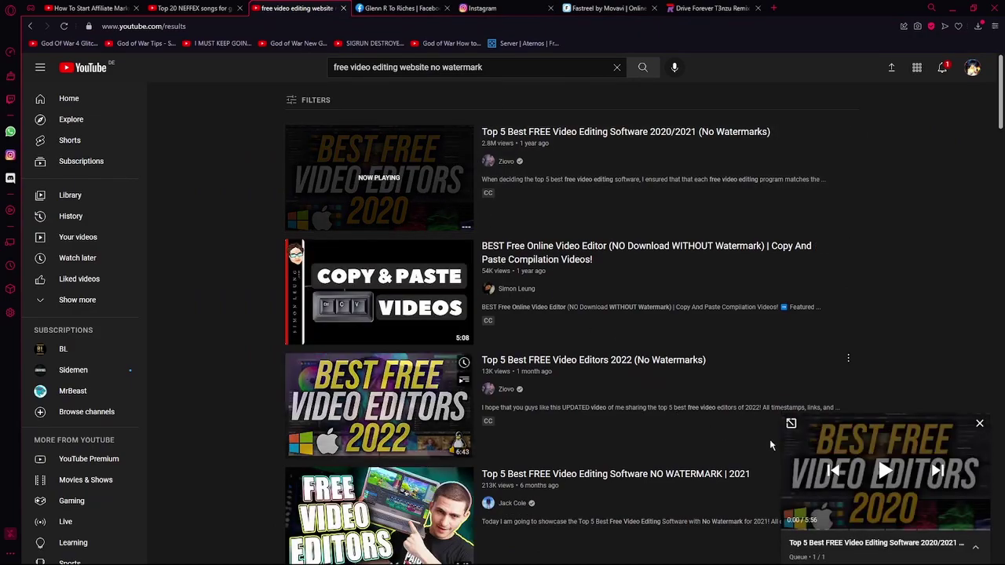
pyautogui.click(791, 420)
pyautogui.click(533, 293)
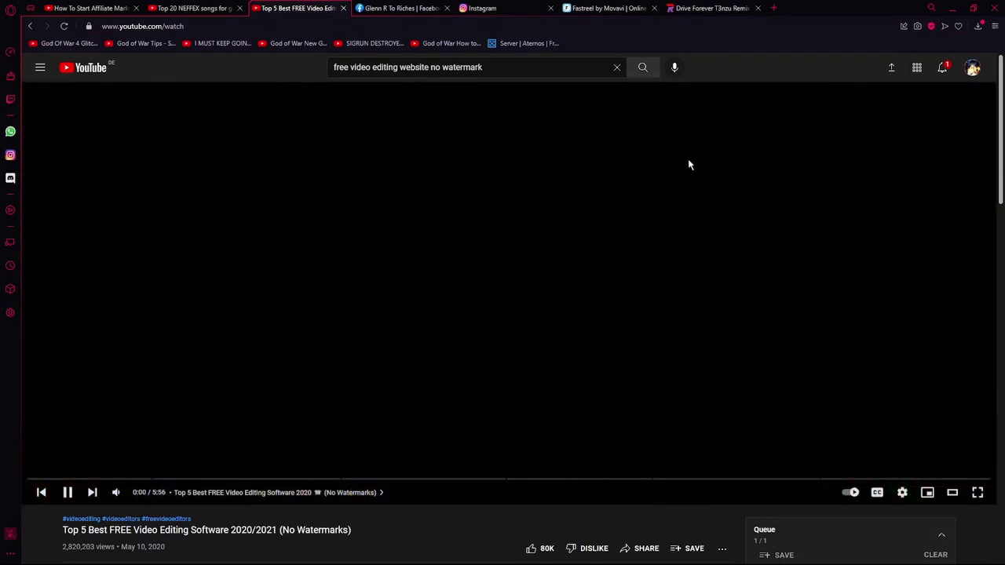
pyautogui.press('Right')
pyautogui.press('Right')
pyautogui.press('Right')
pyautogui.click(102, 479)
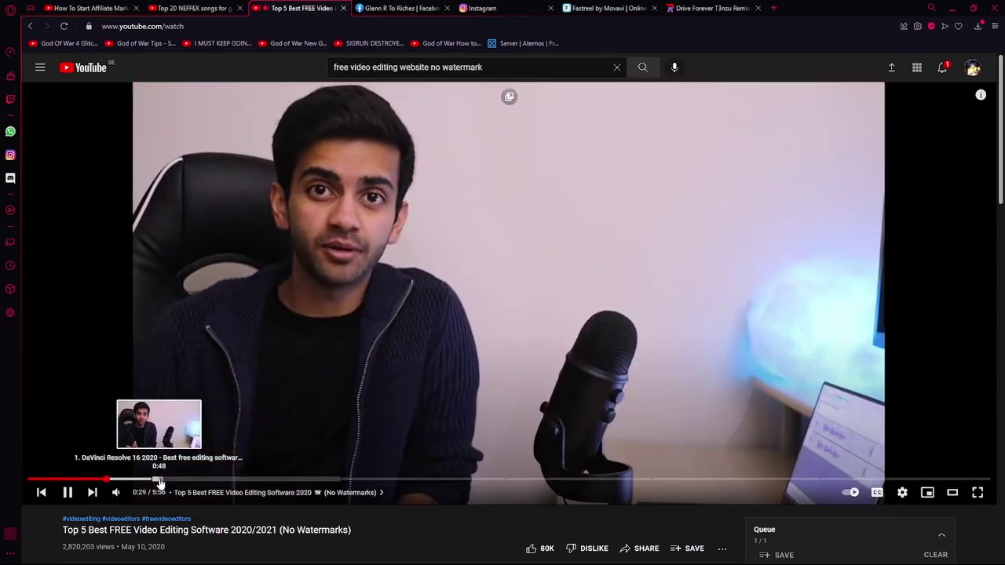
pyautogui.click(163, 479)
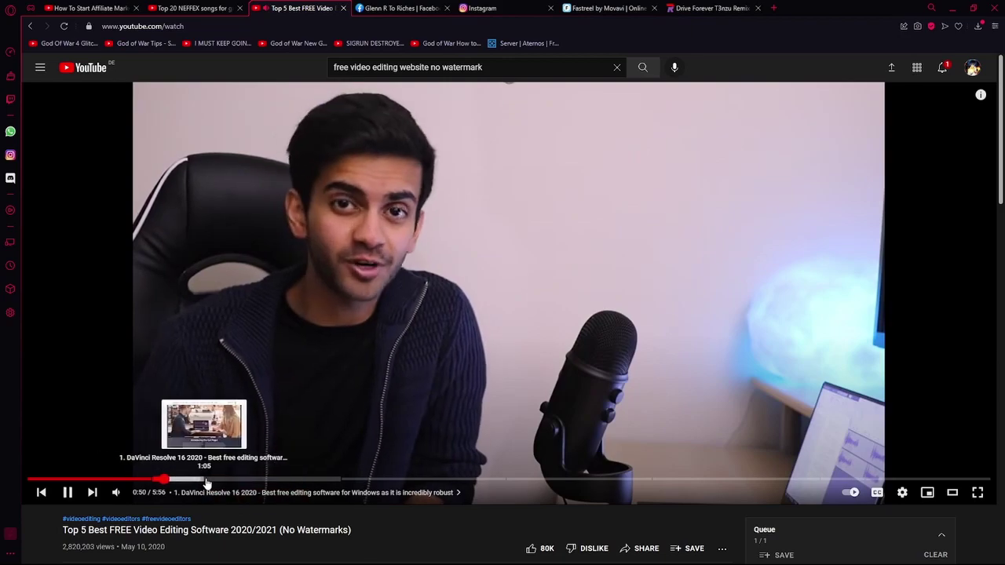
pyautogui.hotkey('alt', 'Left')
# - Open the video "BEST Free Online Video Editor (NO Download WITHOUT Watermark)" and skip forward through it to find the recommended editor
pyautogui.moveTo(384, 293)
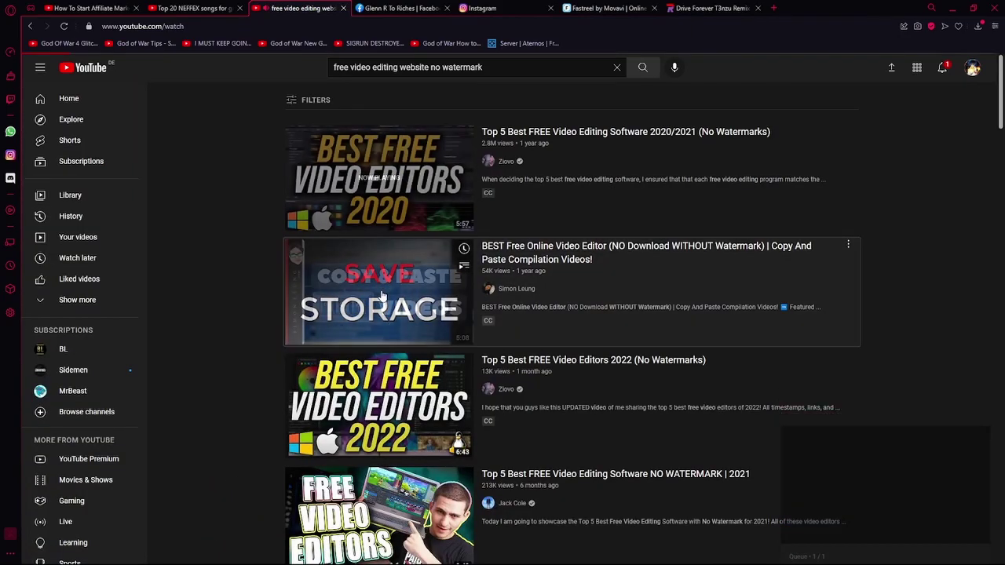
pyautogui.click(385, 293)
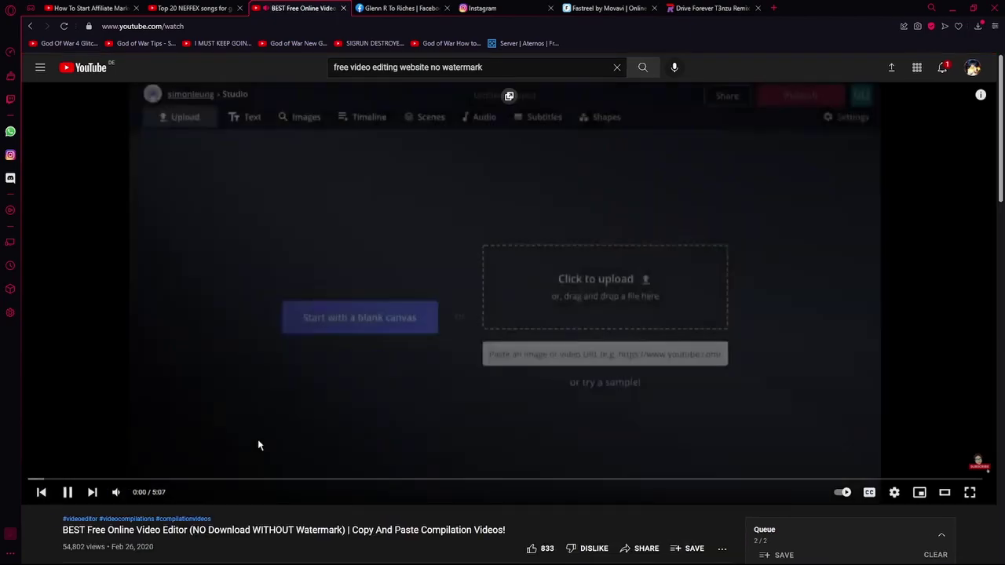
pyautogui.press('Right')
pyautogui.press('Right')
pyautogui.press('Right')
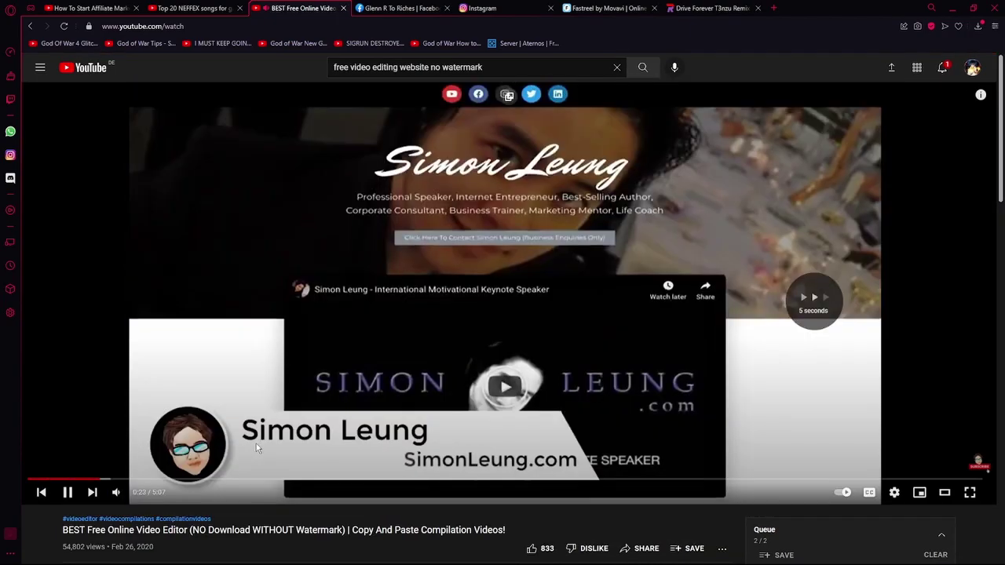
pyautogui.press('Right')
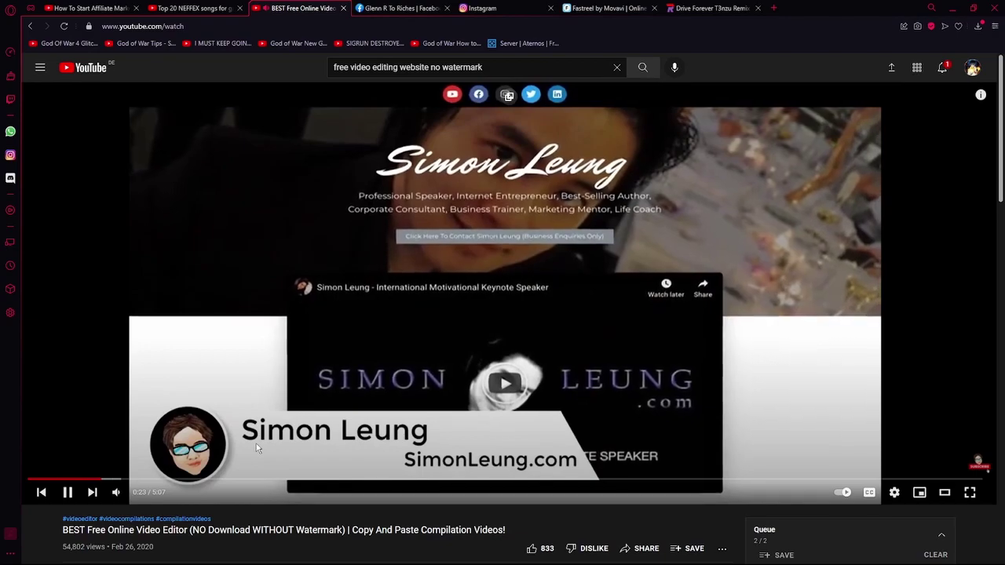
pyautogui.press('Down')
pyautogui.press('Right')
pyautogui.press('Right')
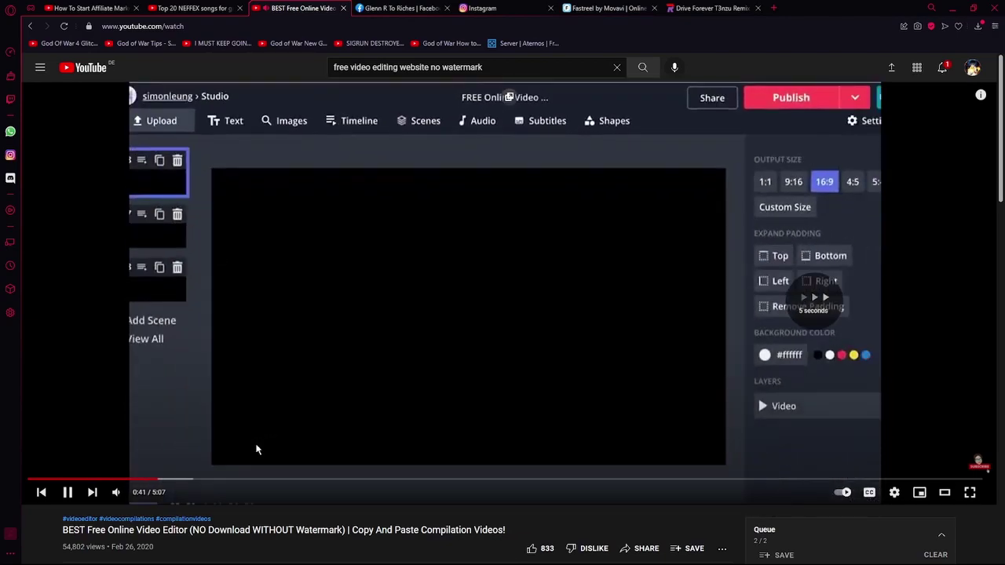
pyautogui.press('Right')
pyautogui.press('Right')
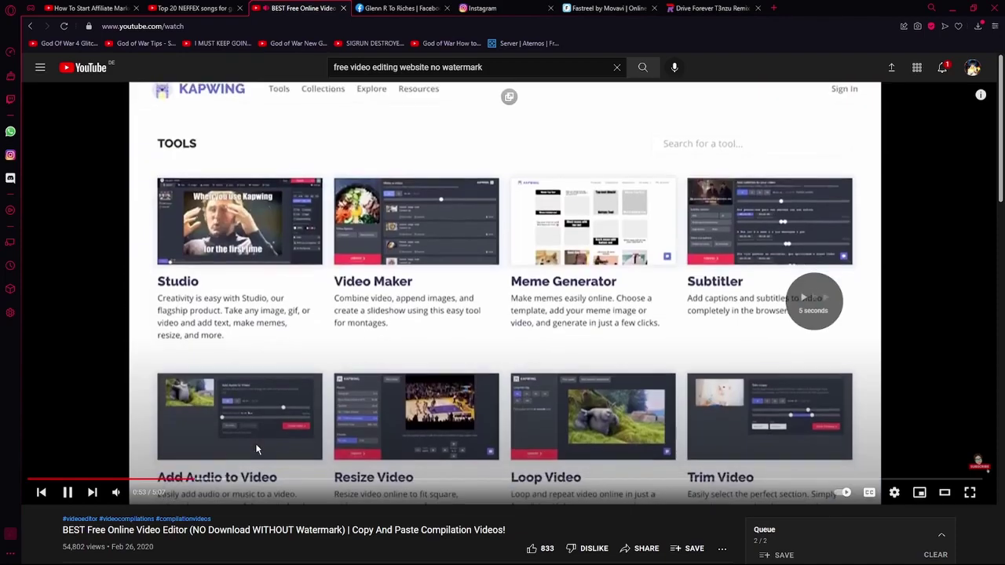
pyautogui.press('Right')
pyautogui.press('Right')
pyautogui.press('Right')
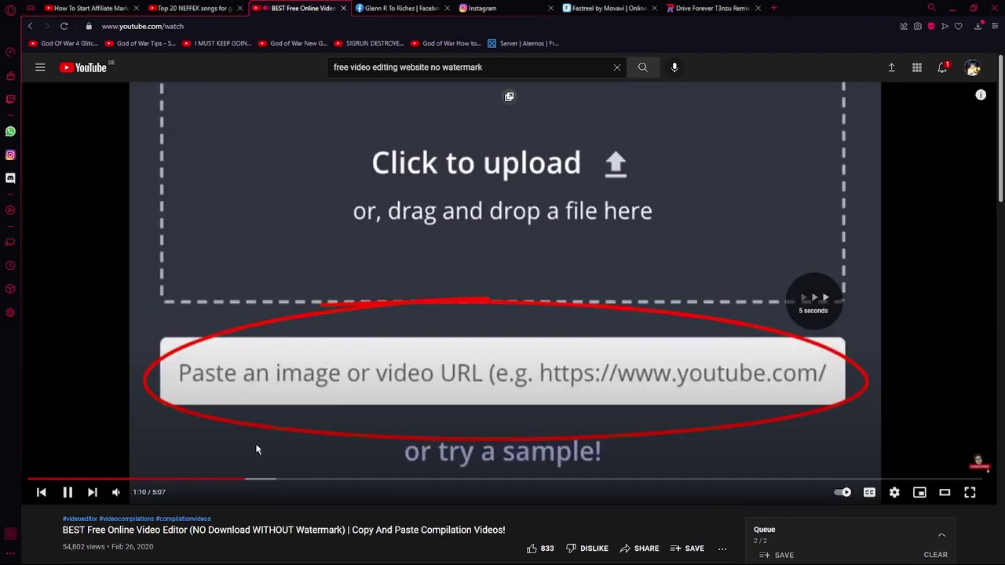
pyautogui.press('Right')
pyautogui.press('Right')
pyautogui.press('Right')
pyautogui.press('Right')
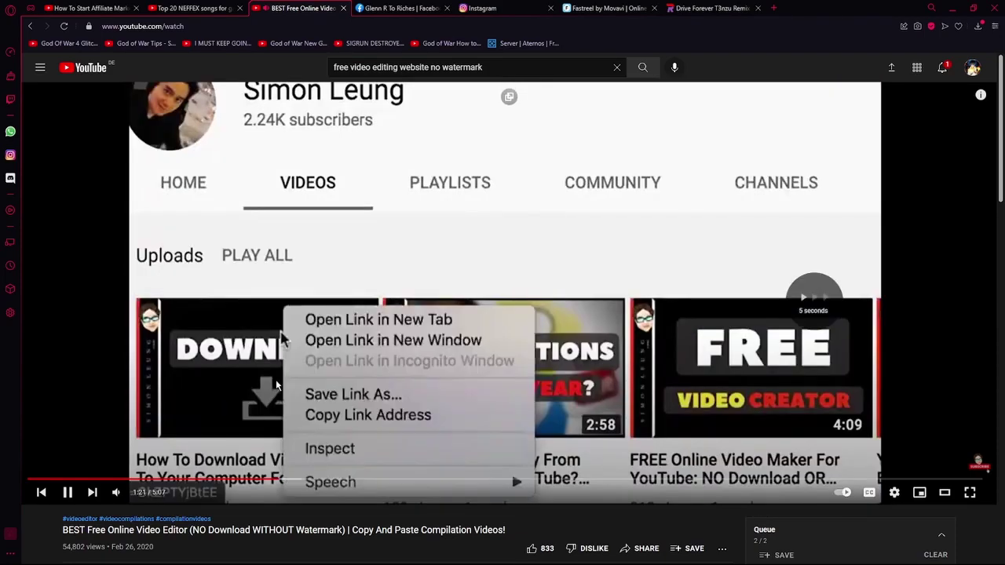
pyautogui.press('Right')
pyautogui.press('Right')
pyautogui.press('Right')
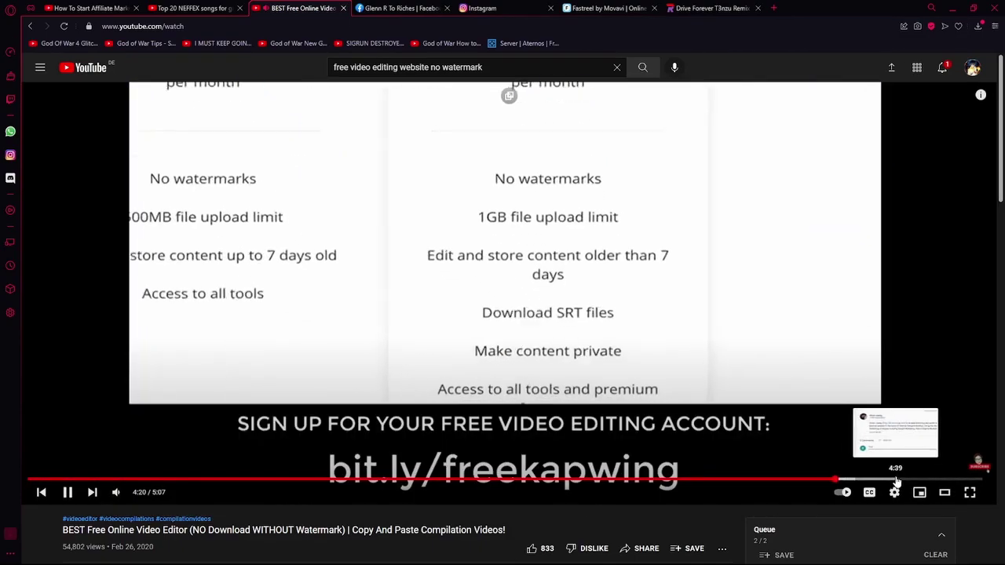
# - Pause the video and examine its description for the link to the free online editor
pyautogui.click(572, 296)
pyautogui.scroll(-4, 572, 296)
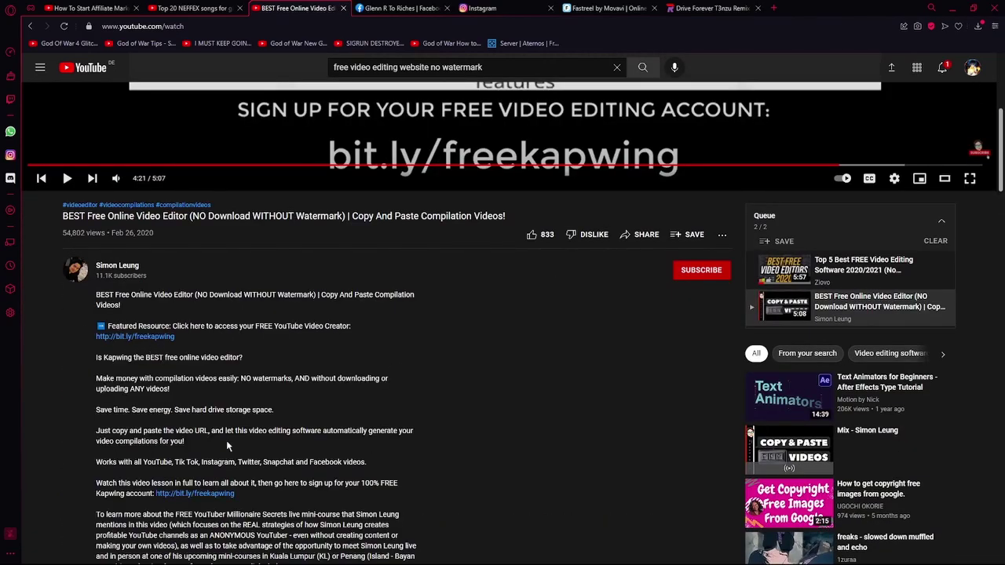
pyautogui.scroll(-3, 236, 455)
pyautogui.scroll(6, 251, 469)
pyautogui.scroll(-6, 338, 443)
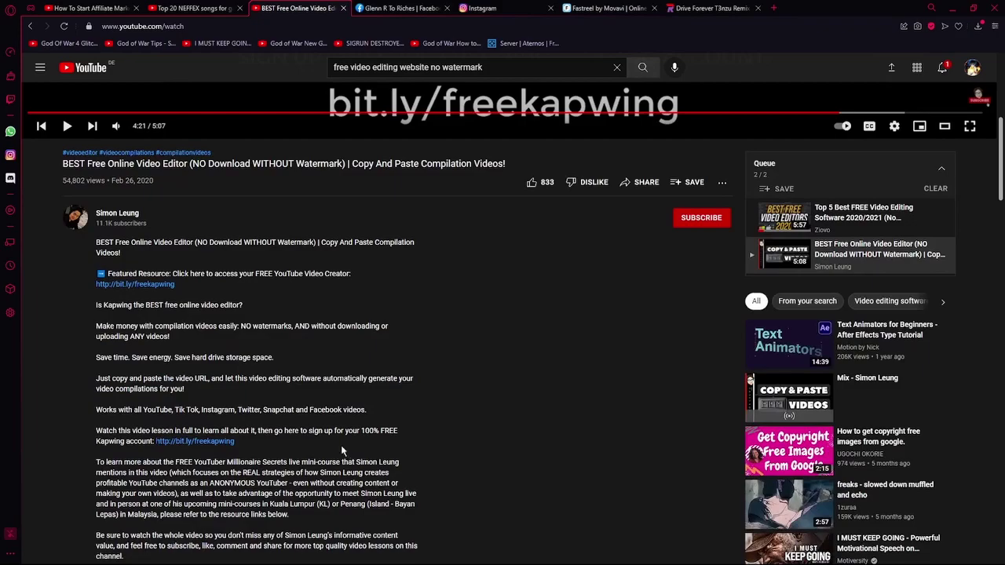
# - Play parts of the opening minute of the video to examine how the recommended Kapwing editor works, and pause it
pyautogui.scroll(6, 330, 442)
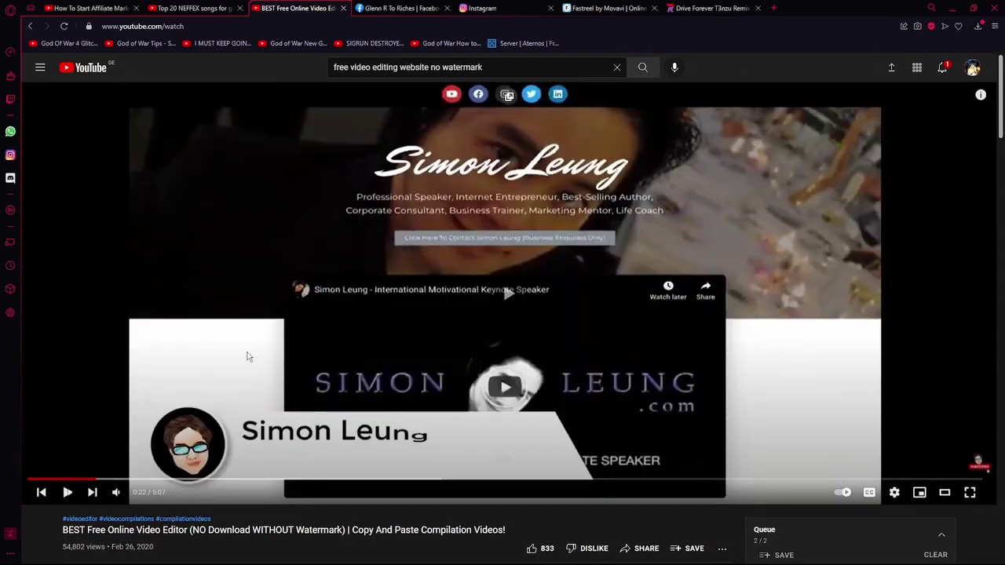
pyautogui.click(248, 358)
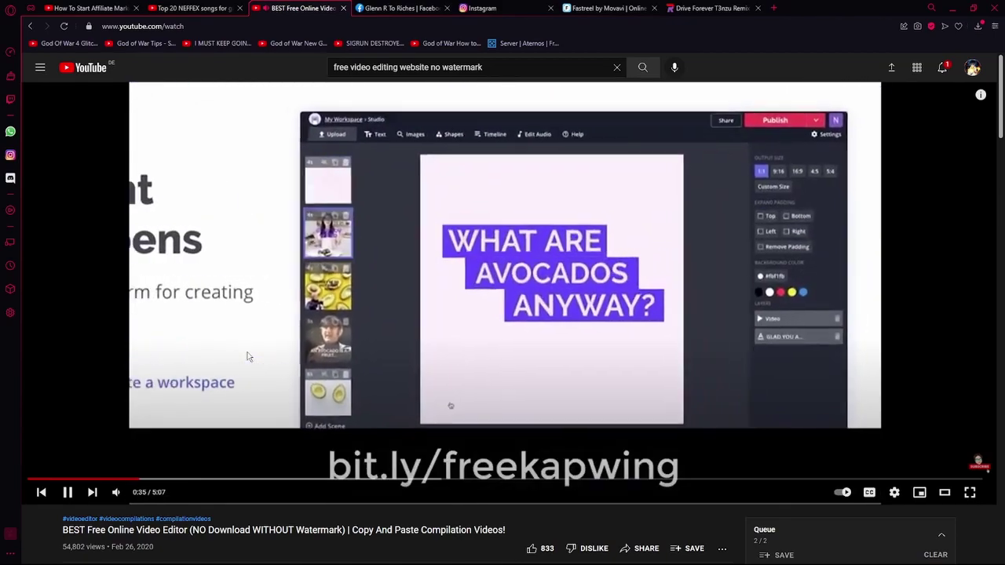
pyautogui.click(329, 322)
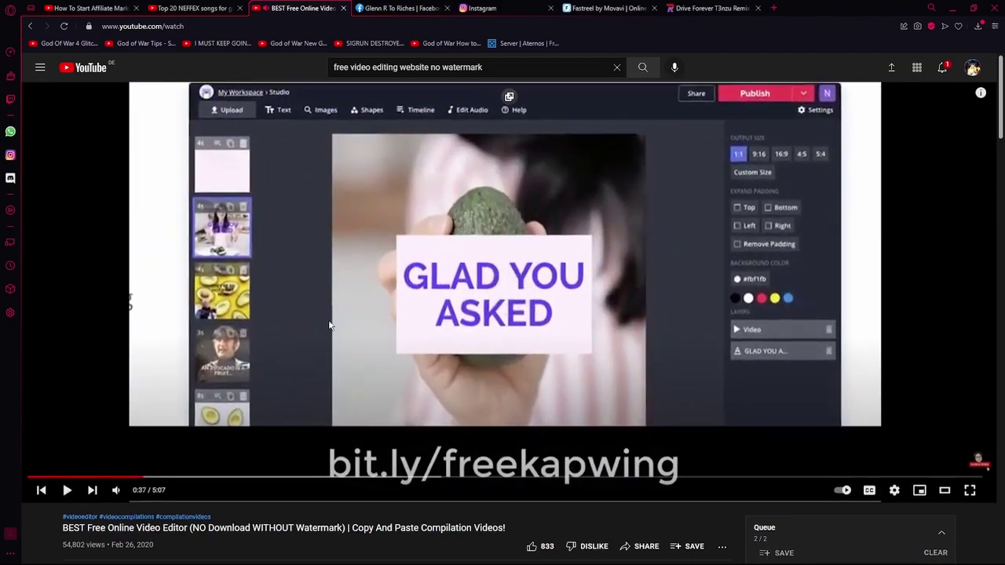
pyautogui.scroll(-3, 330, 325)
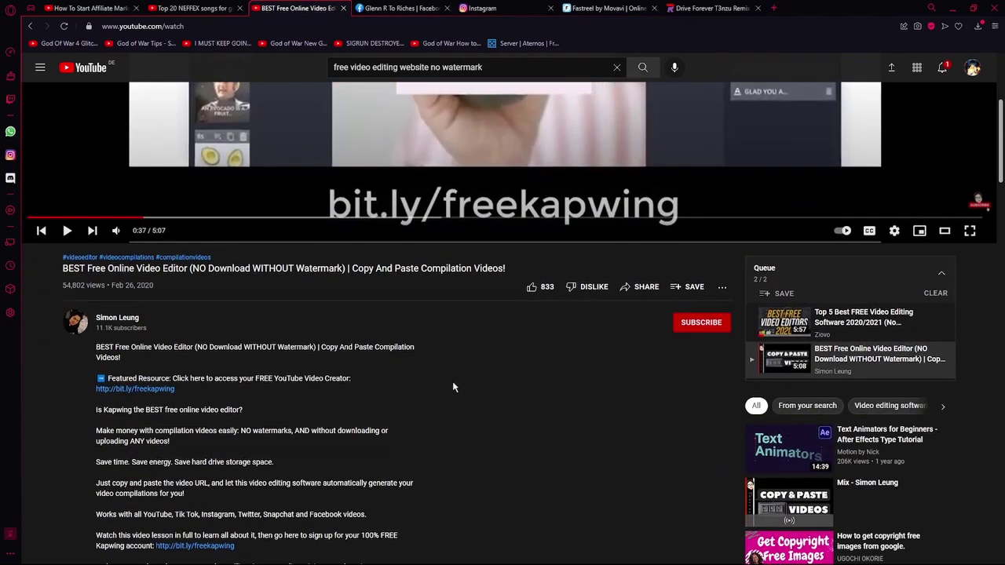
pyautogui.scroll(3, 453, 381)
pyautogui.press('Left')
pyautogui.click(472, 302)
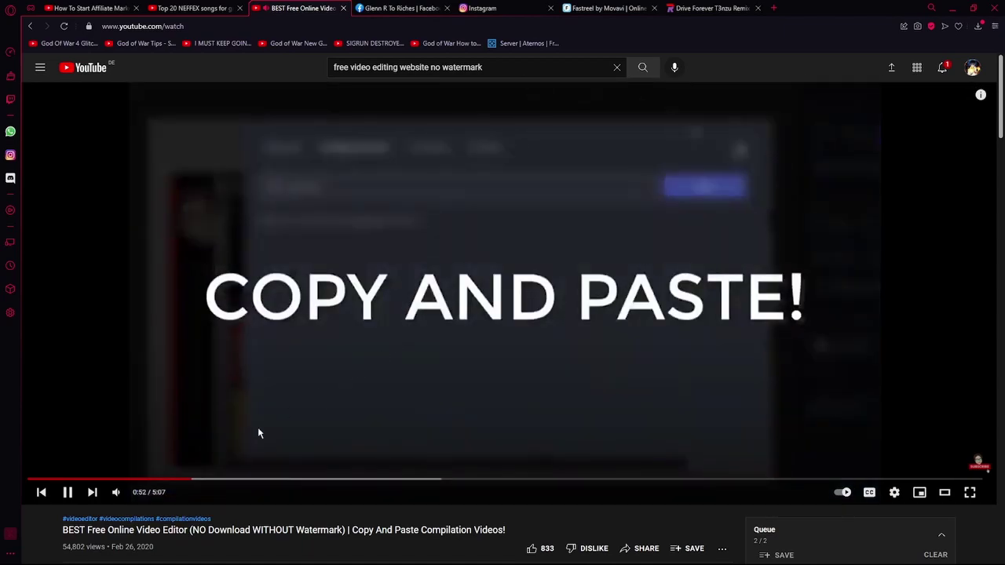
pyautogui.click(509, 95)
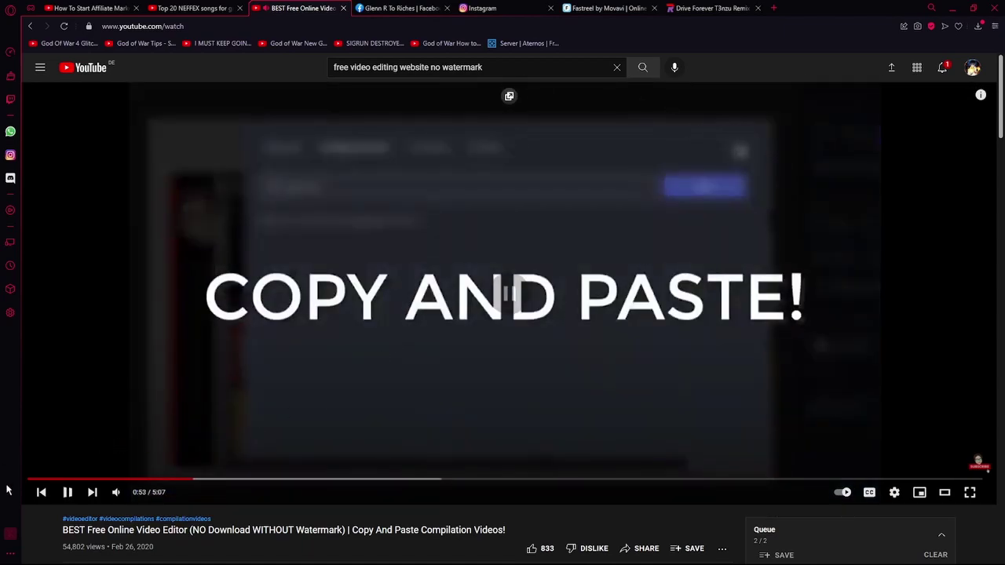
# - Close the Drive Forever remix download tab and the Fastreel editor tab, leaving a blank tab open
pyautogui.click(738, 8)
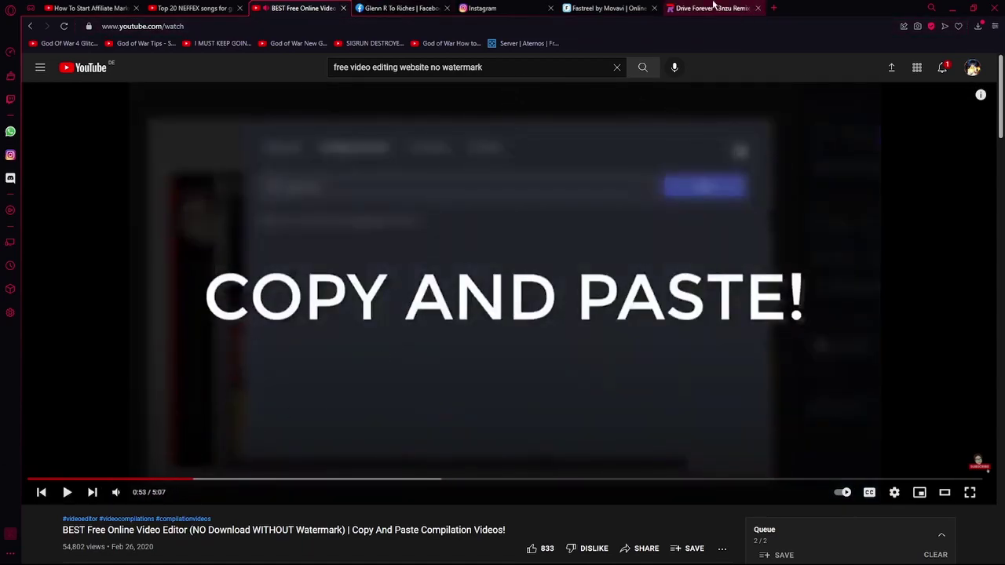
pyautogui.click(759, 8)
pyautogui.click(669, 9)
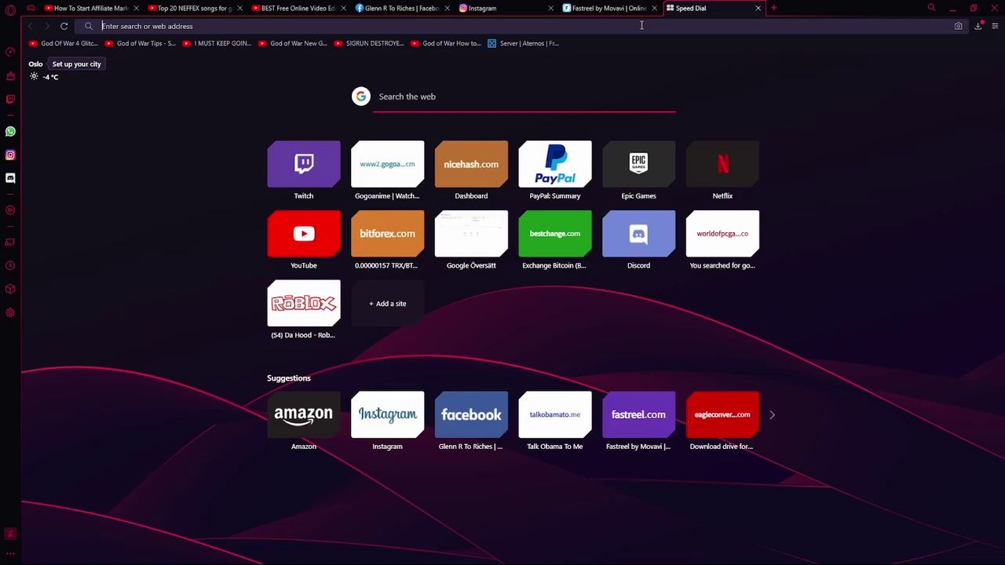
pyautogui.click(655, 8)
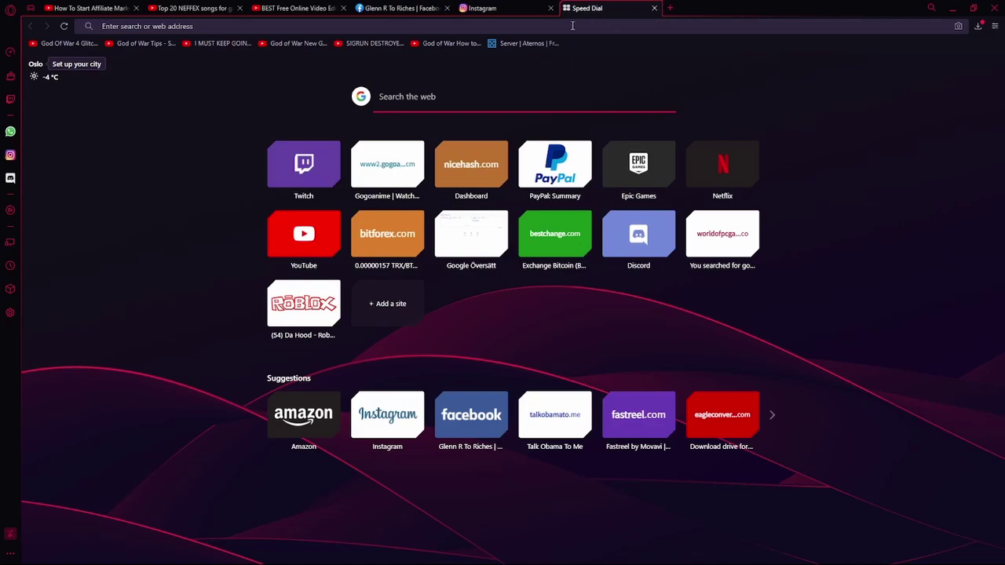
# - Search the web for "kapwing", open its official website and start the online video editor
pyautogui.write('kapwing')
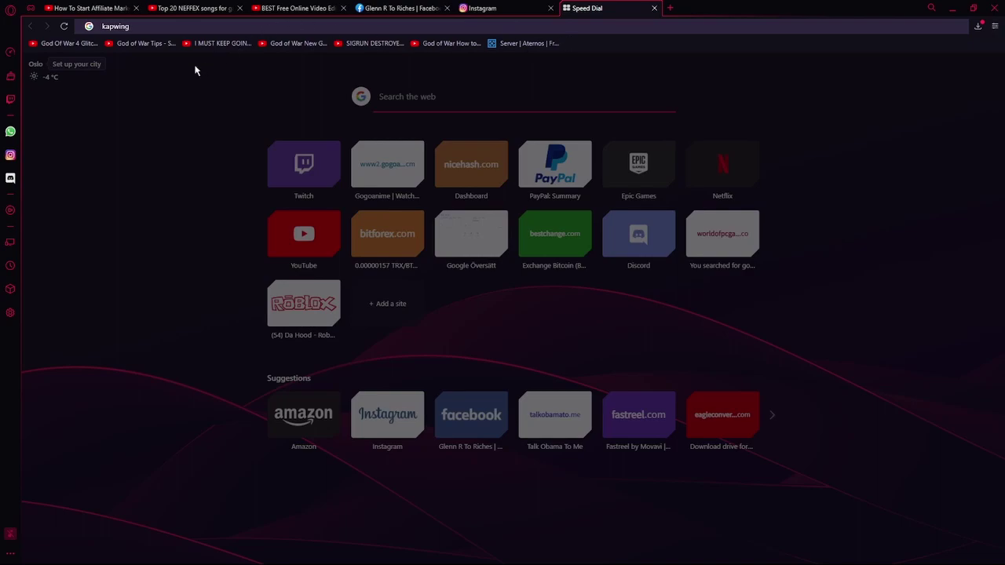
pyautogui.press('Return')
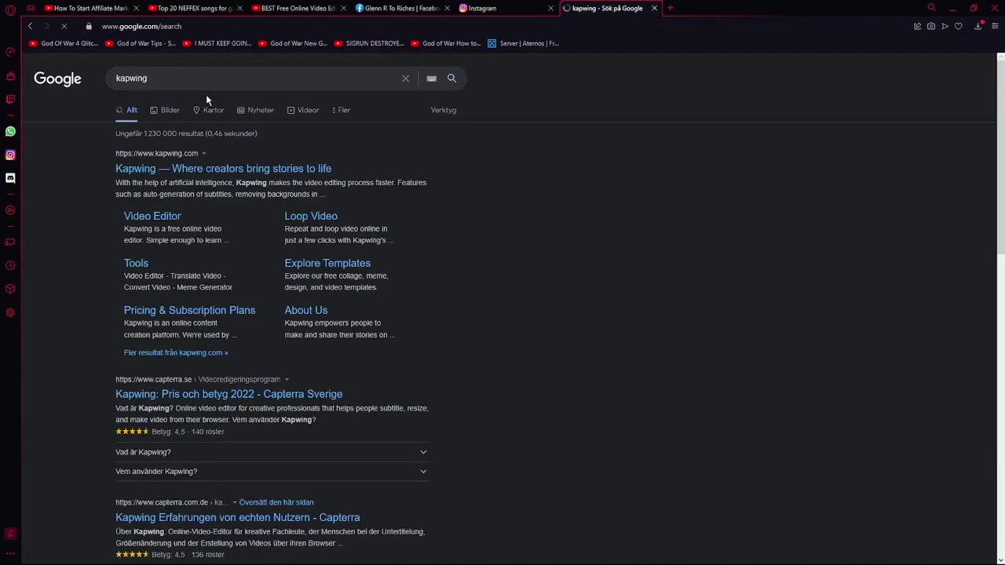
pyautogui.click(226, 170)
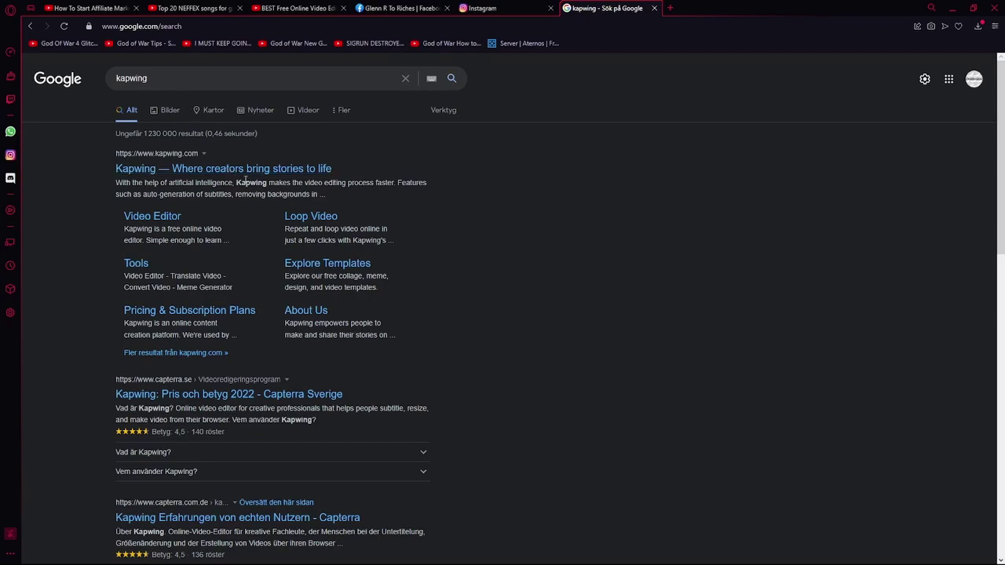
pyautogui.click(481, 245)
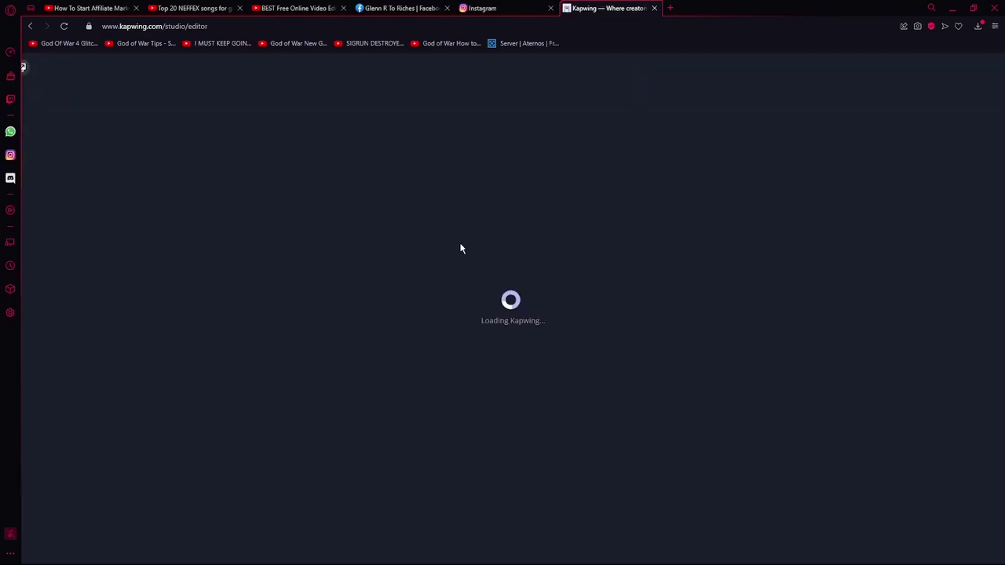
# - Upload obama.mp4, the Drive Forever T3nzu Remix MP3 and the three profile screenshots to the project
pyautogui.click(677, 295)
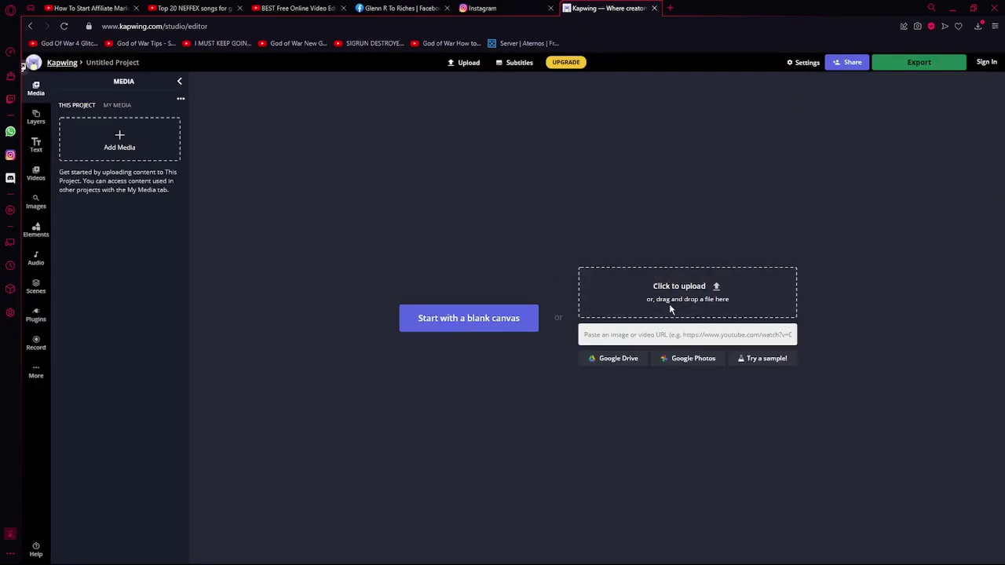
pyautogui.click(780, 363)
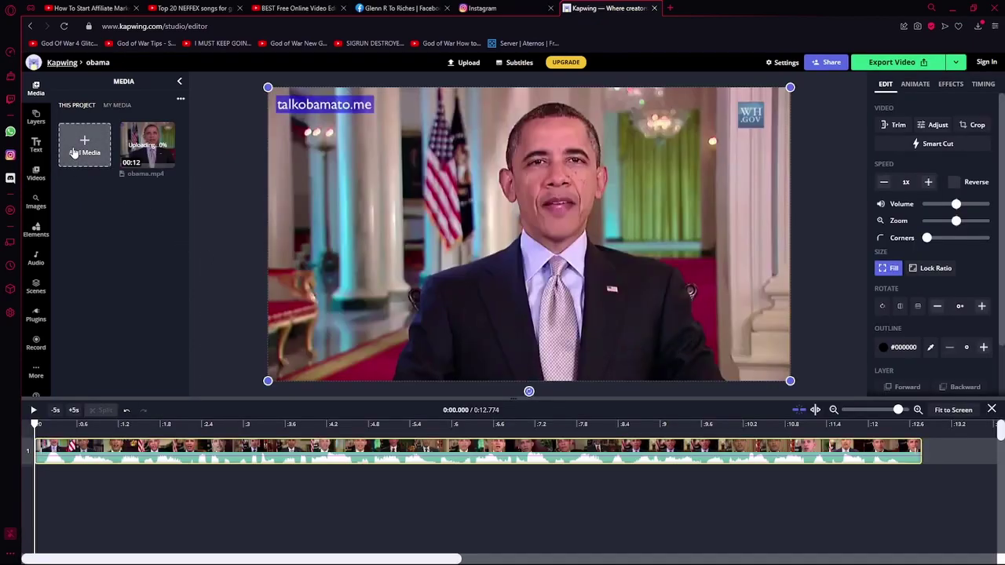
pyautogui.click(75, 153)
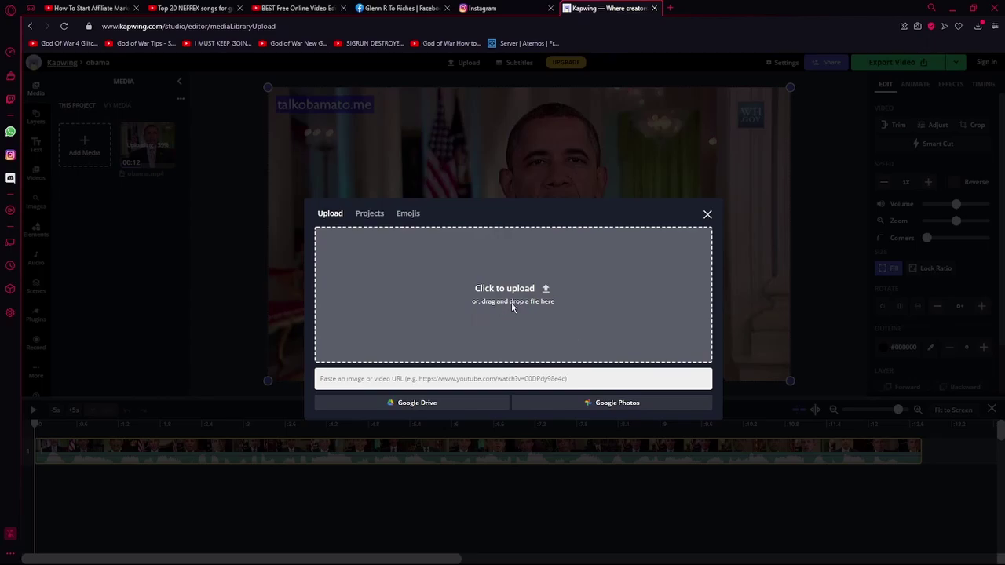
pyautogui.click(503, 309)
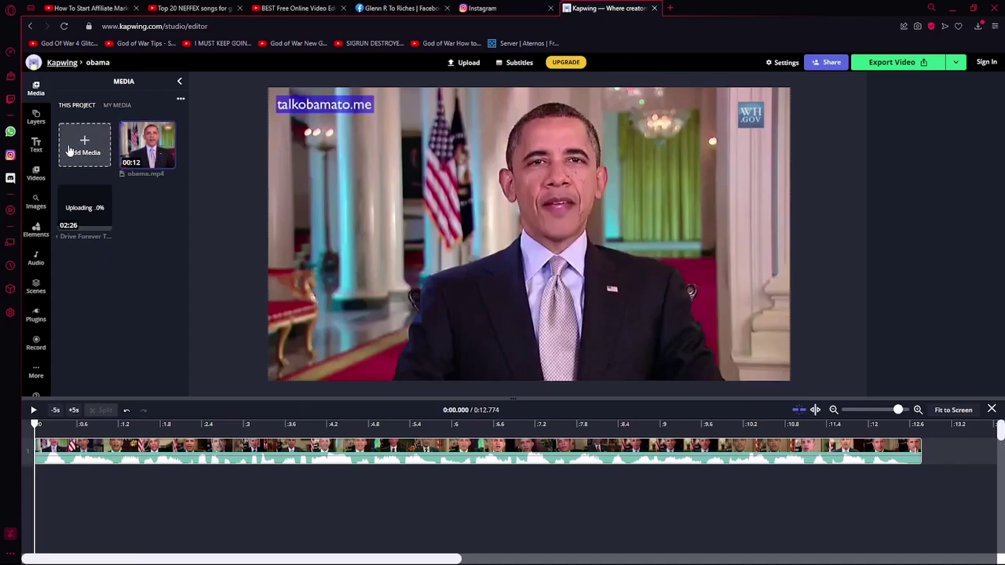
pyautogui.click(72, 149)
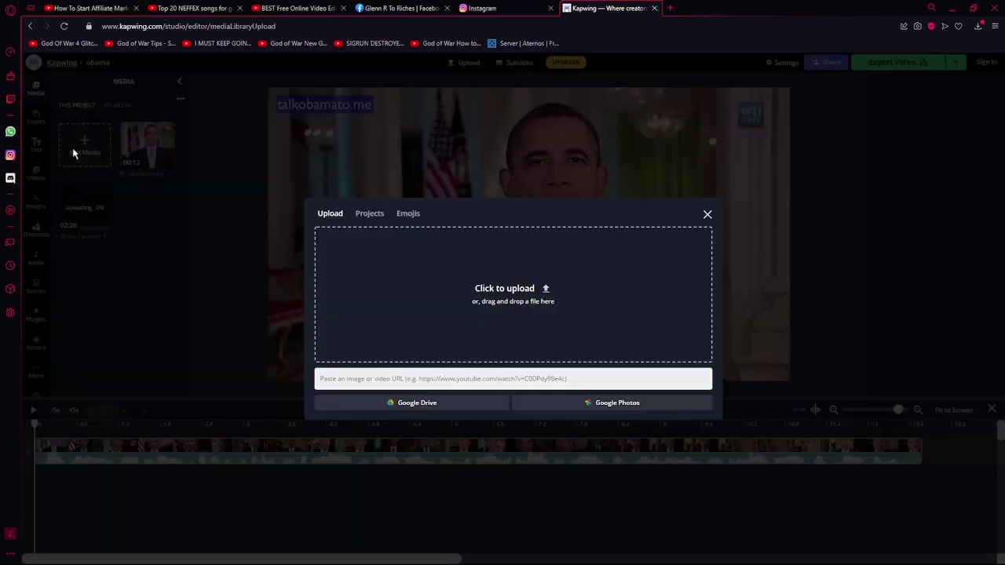
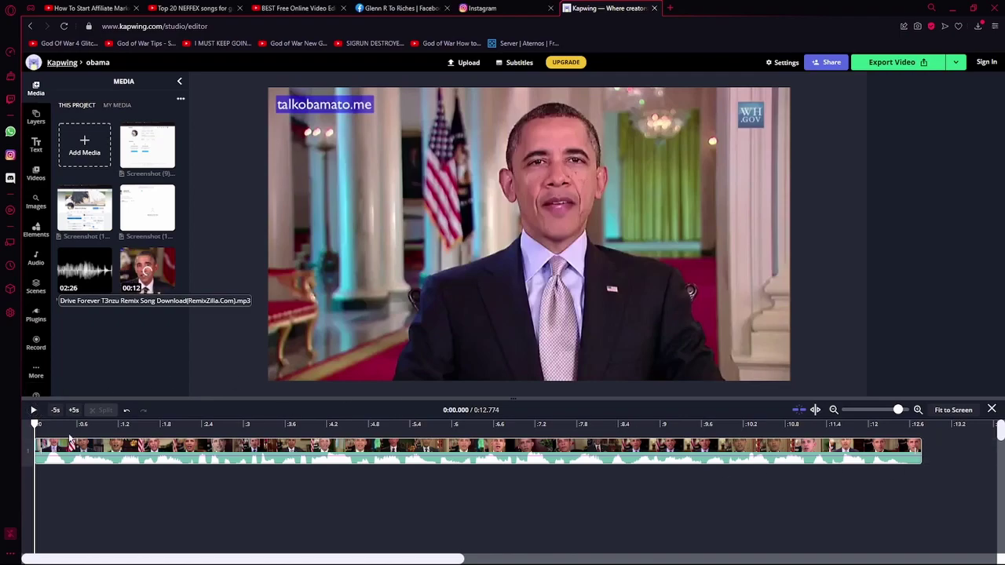
# - Place Screenshot (11).png directly after the Obama clip, shorten it to end at about 15.07 seconds, and play the transition
pyautogui.click(33, 411)
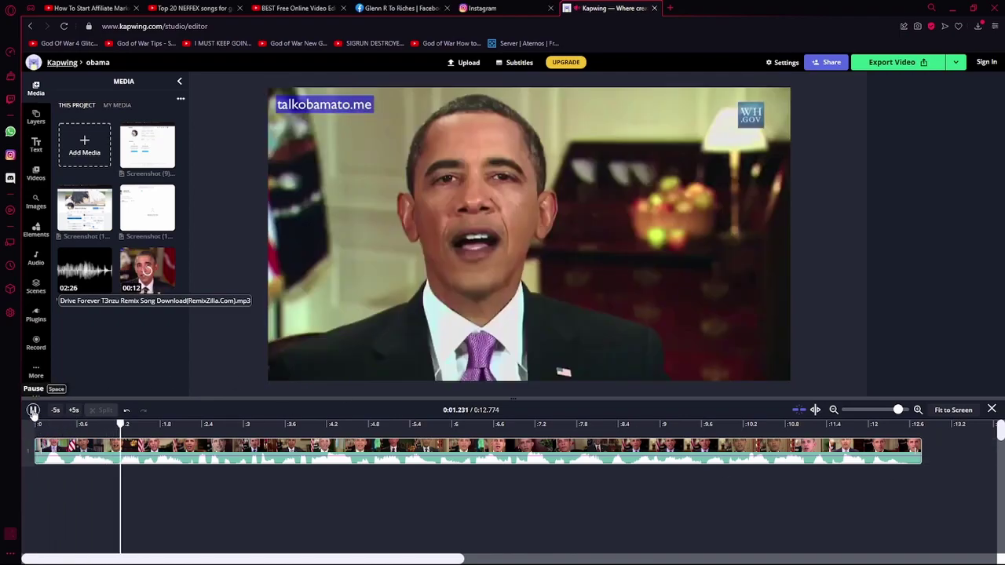
pyautogui.click(33, 411)
pyautogui.moveTo(148, 267); pyautogui.dragTo(934, 434)
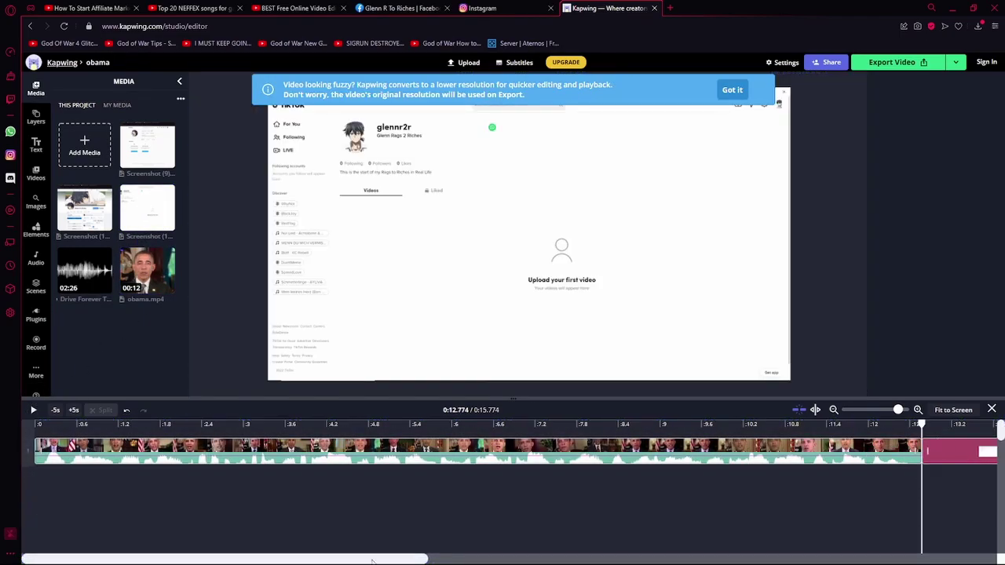
pyautogui.moveTo(373, 559); pyautogui.dragTo(443, 560)
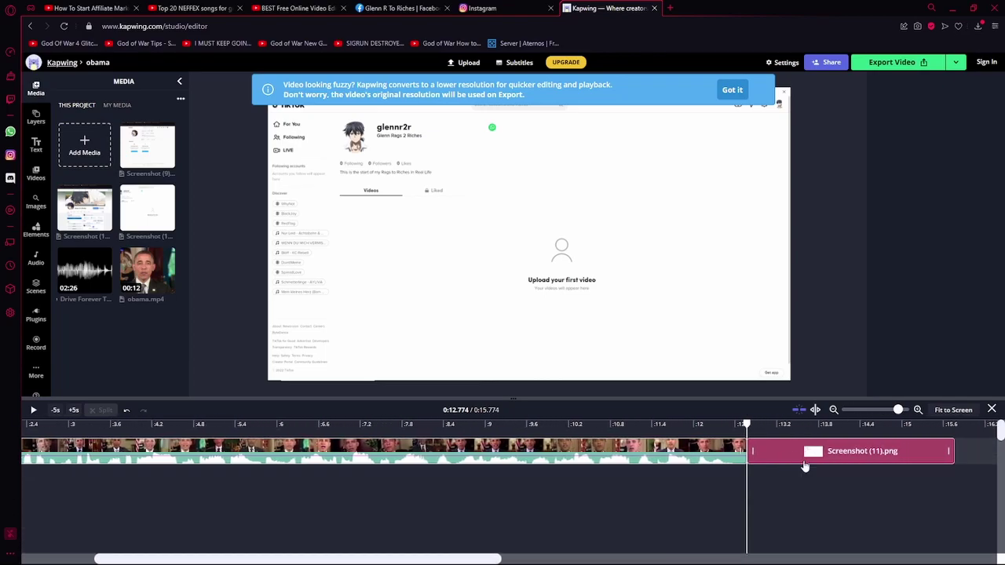
pyautogui.moveTo(951, 451); pyautogui.dragTo(901, 451)
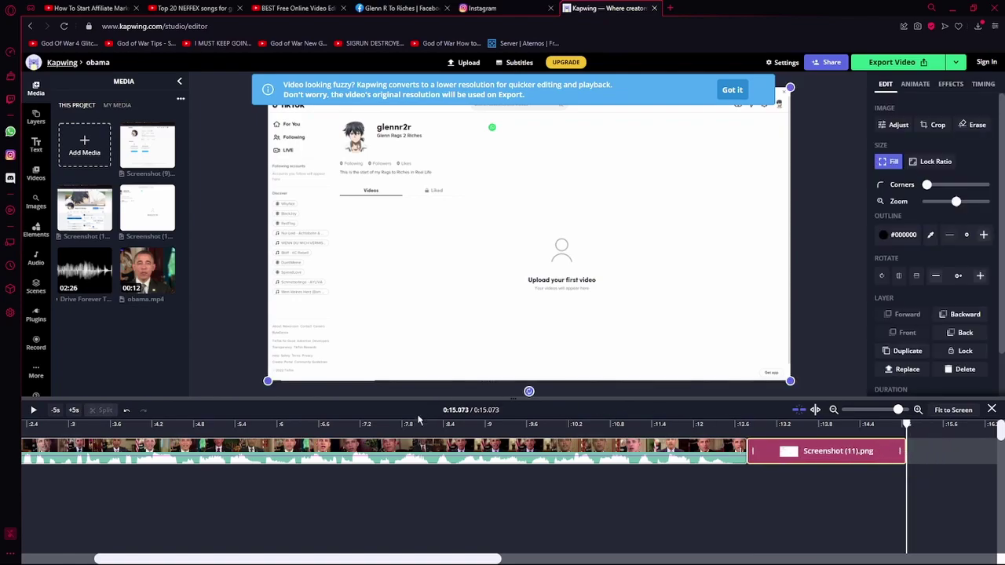
pyautogui.click(699, 426)
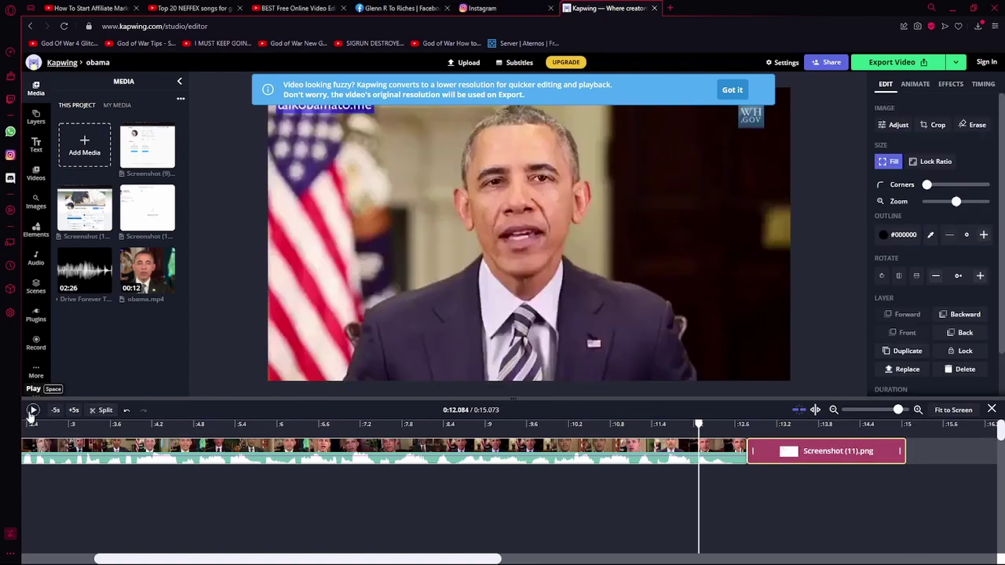
pyautogui.click(32, 411)
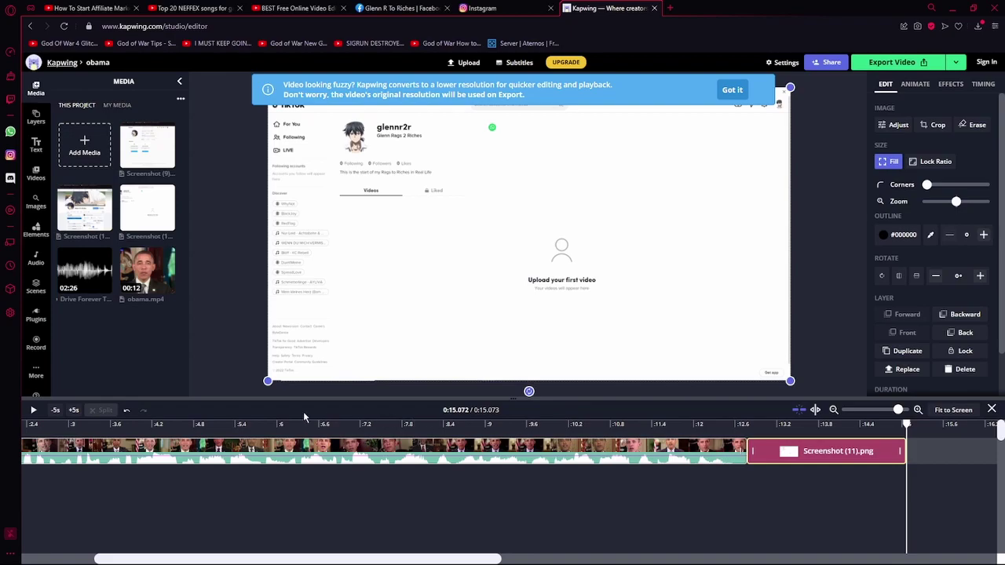
# - Add the Drive Forever remix audio on a second track from the start of the timeline and preview the first seconds
pyautogui.moveTo(95, 265)
pyautogui.moveTo(90, 264); pyautogui.dragTo(39, 491)
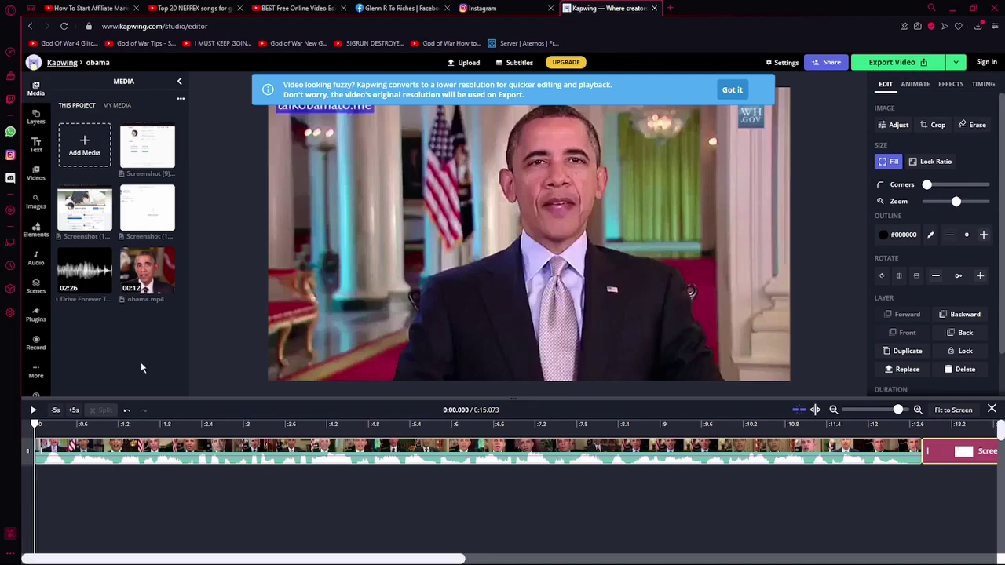
pyautogui.scroll(-3, 216, 515)
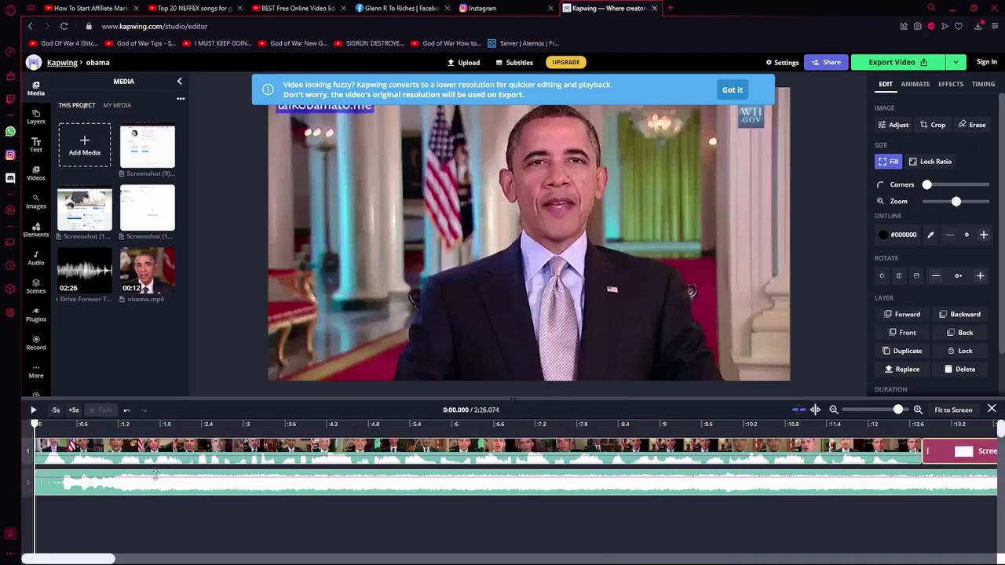
pyautogui.click(32, 410)
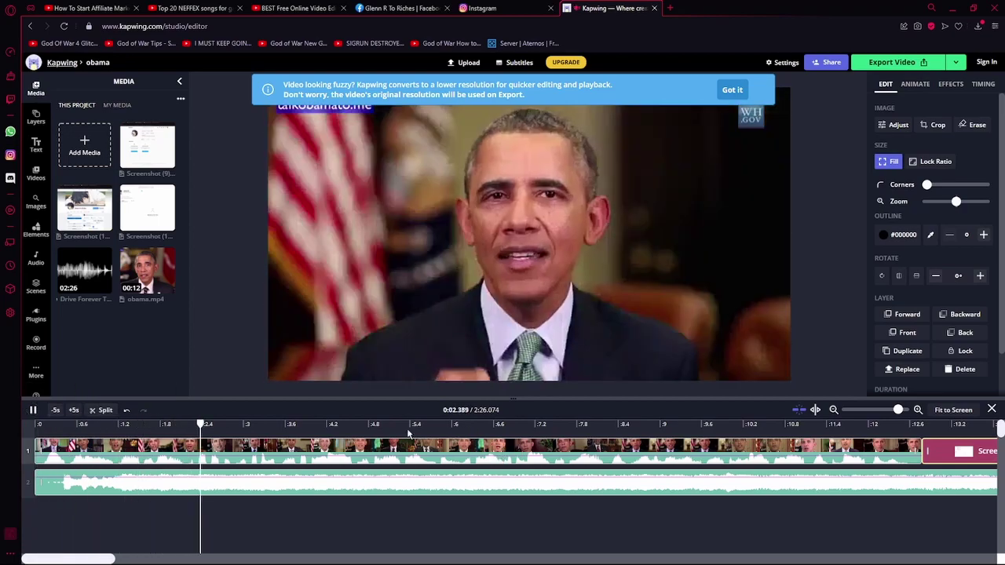
pyautogui.click(33, 410)
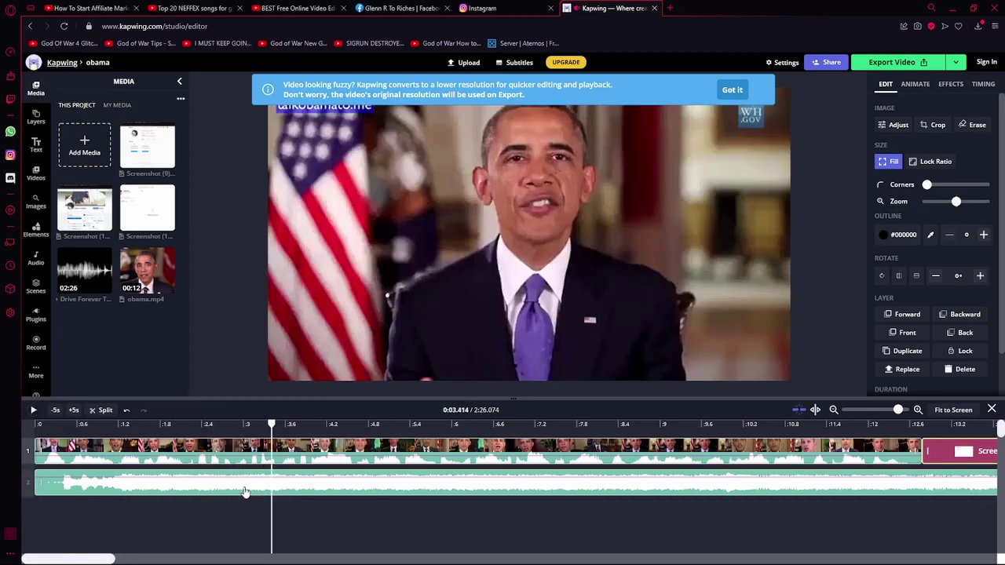
# - Lower the Drive Forever music layer's volume to well below its default, preview the mix from near the start, and reduce it slightly more
pyautogui.rightClick(245, 486)
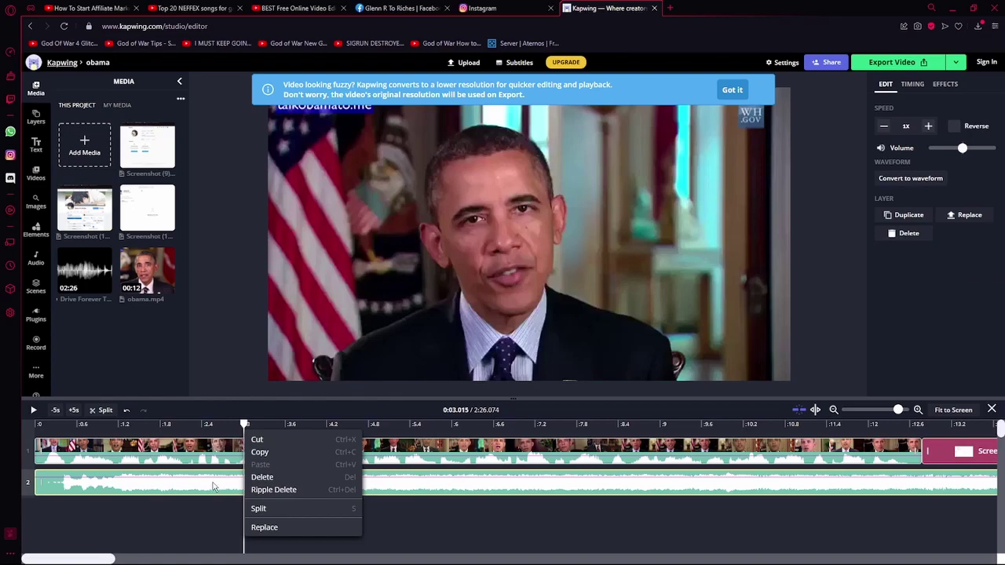
pyautogui.click(212, 487)
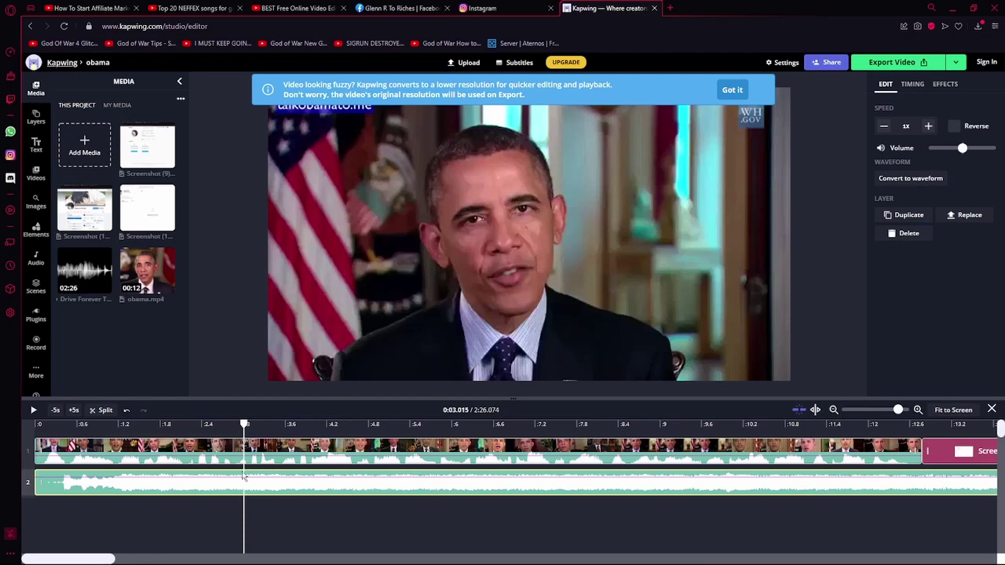
pyautogui.rightClick(28, 484)
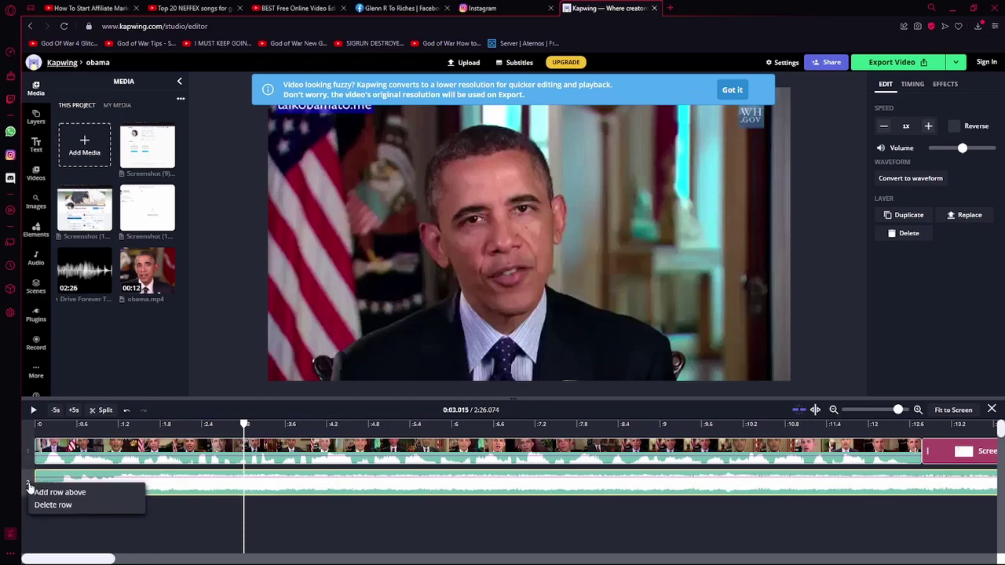
pyautogui.click(32, 476)
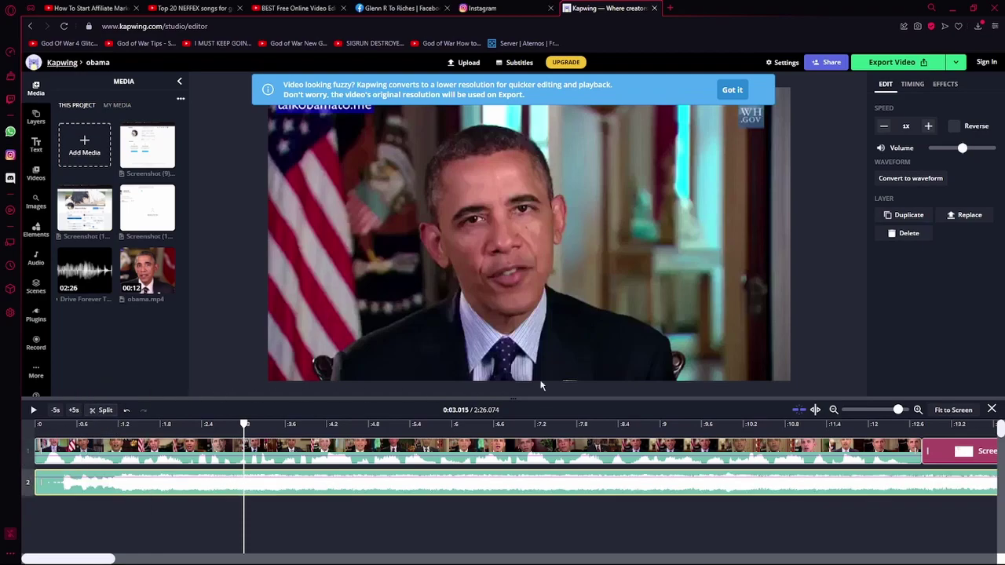
pyautogui.moveTo(963, 150); pyautogui.dragTo(944, 154)
pyautogui.moveTo(246, 425); pyautogui.dragTo(69, 447)
pyautogui.click(36, 410)
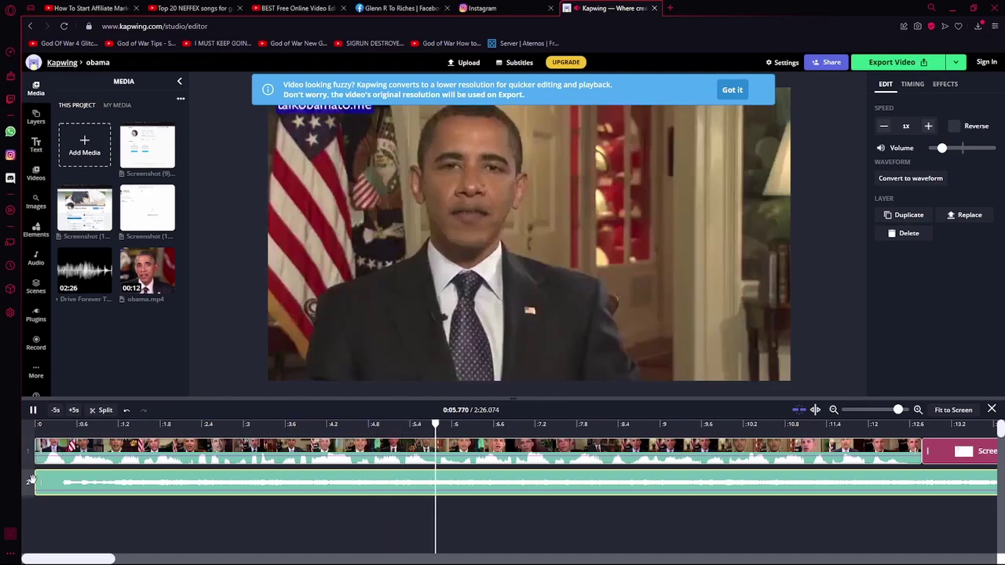
pyautogui.click(355, 344)
pyautogui.moveTo(943, 155); pyautogui.dragTo(940, 155)
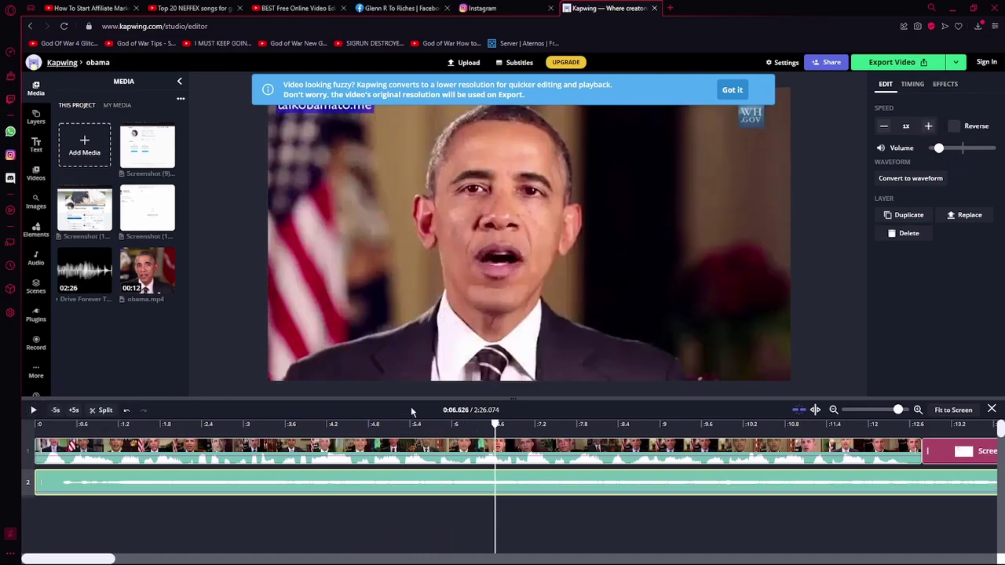
# - Play the video from the start of the timeline to check the lowered music level
pyautogui.click(477, 424)
pyautogui.click(35, 425)
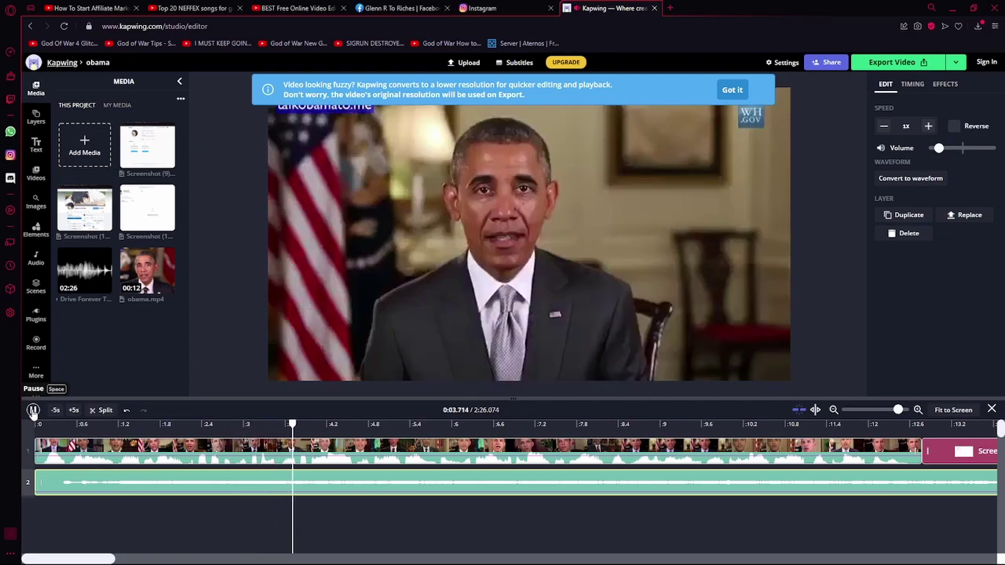
pyautogui.click(33, 410)
pyautogui.click(34, 411)
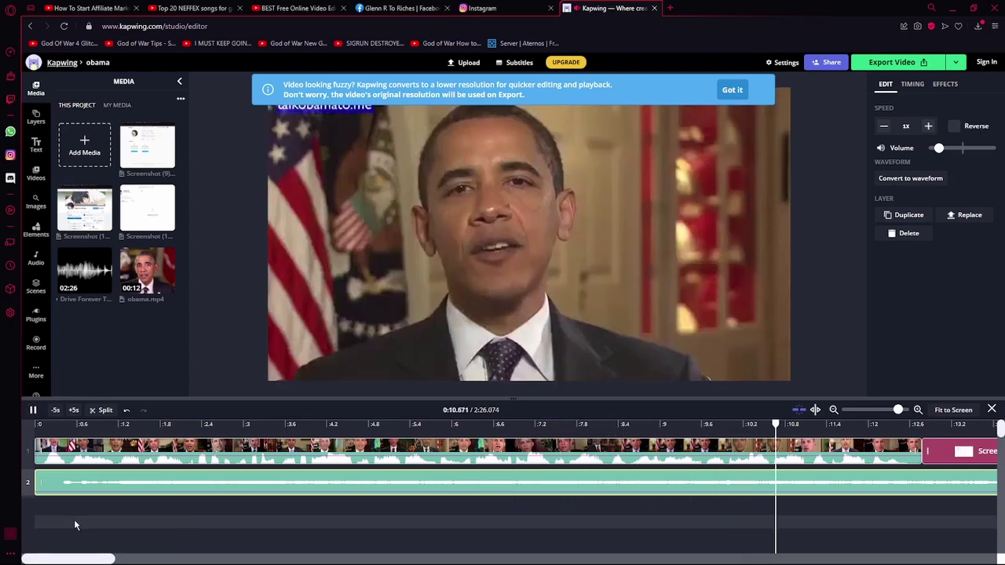
# - Place Screenshot (10).png directly after Screenshot (11).png, play it, and shorten it to end at about 17.18 seconds
pyautogui.moveTo(85, 559); pyautogui.dragTo(145, 560)
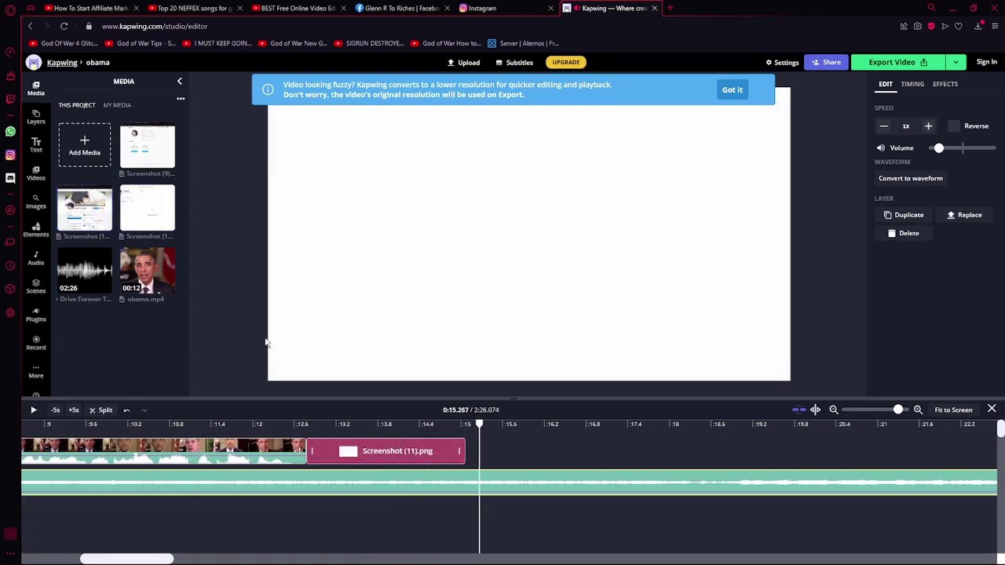
pyautogui.moveTo(479, 424); pyautogui.dragTo(440, 425)
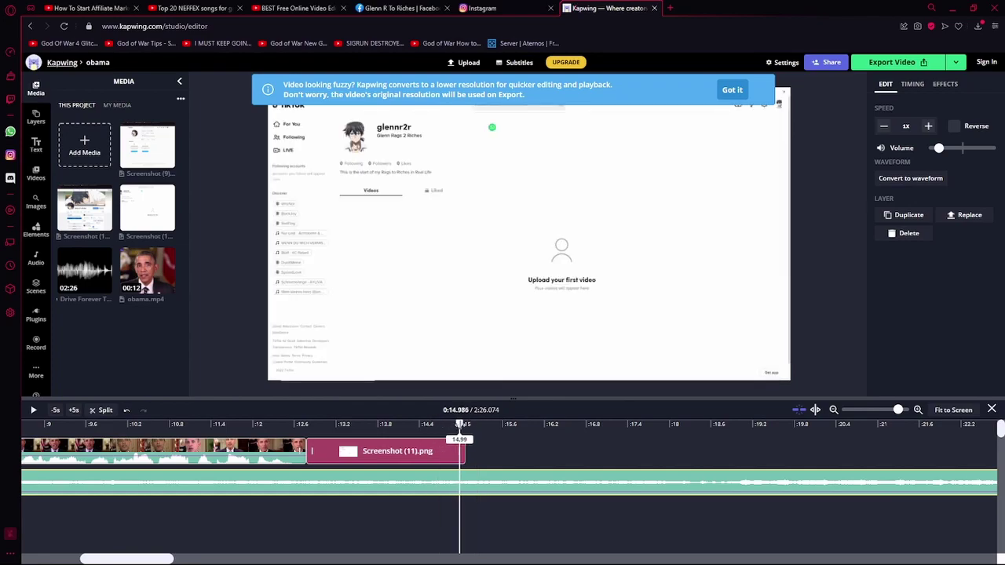
pyautogui.moveTo(84, 208); pyautogui.dragTo(475, 448)
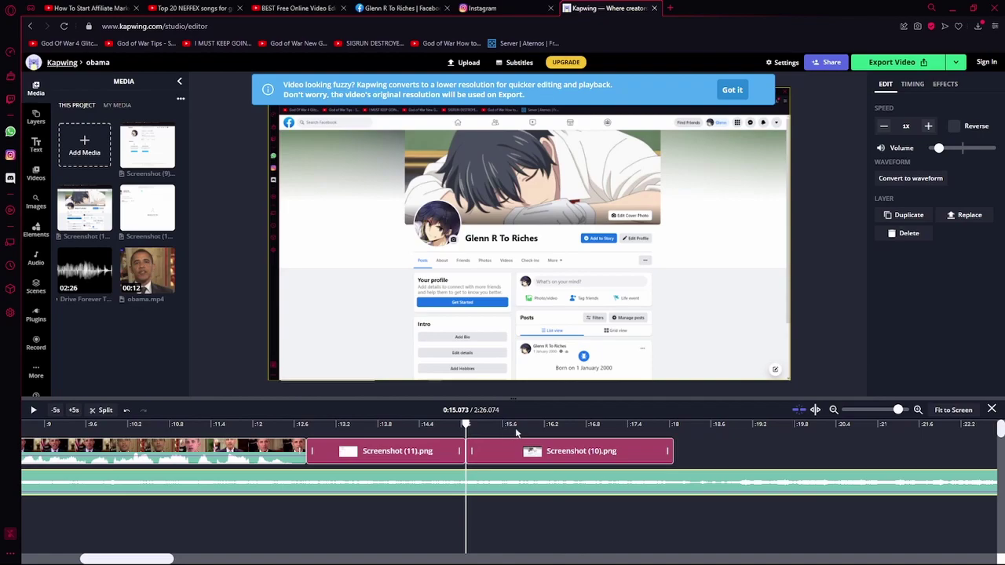
pyautogui.click(32, 410)
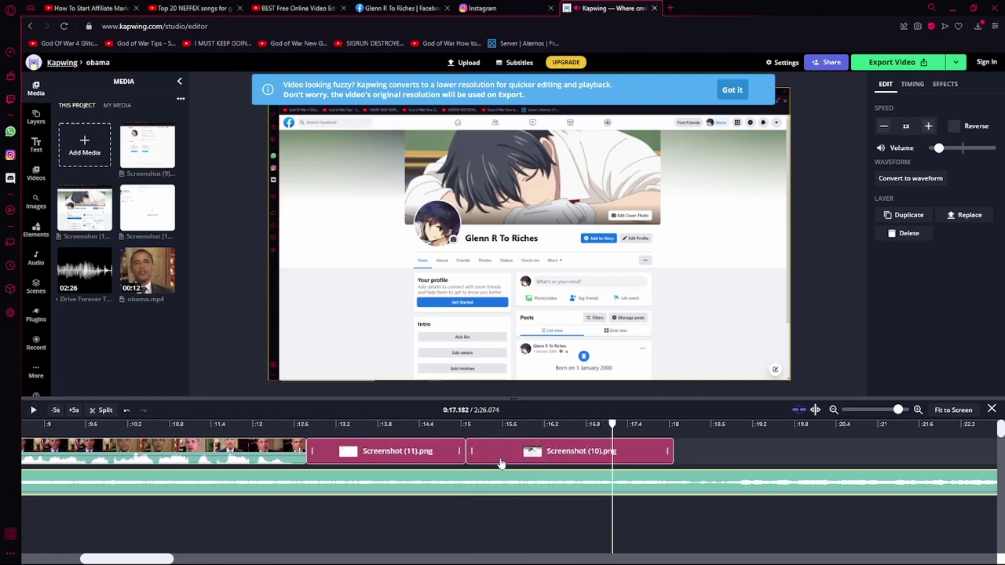
pyautogui.moveTo(670, 451); pyautogui.dragTo(596, 455)
# - Place Screenshot (9).png directly after Screenshot (10).png, shorten it to end at about 19.04 seconds, and preview the screenshot sequence
pyautogui.moveTo(147, 150); pyautogui.dragTo(581, 456)
pyautogui.moveTo(816, 451); pyautogui.dragTo(740, 453)
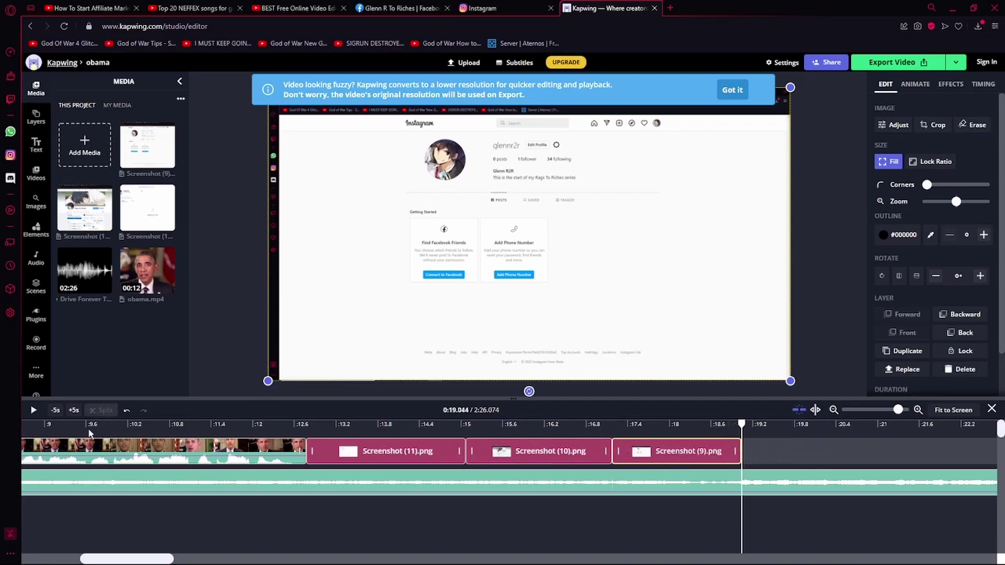
pyautogui.click(520, 430)
pyautogui.click(304, 430)
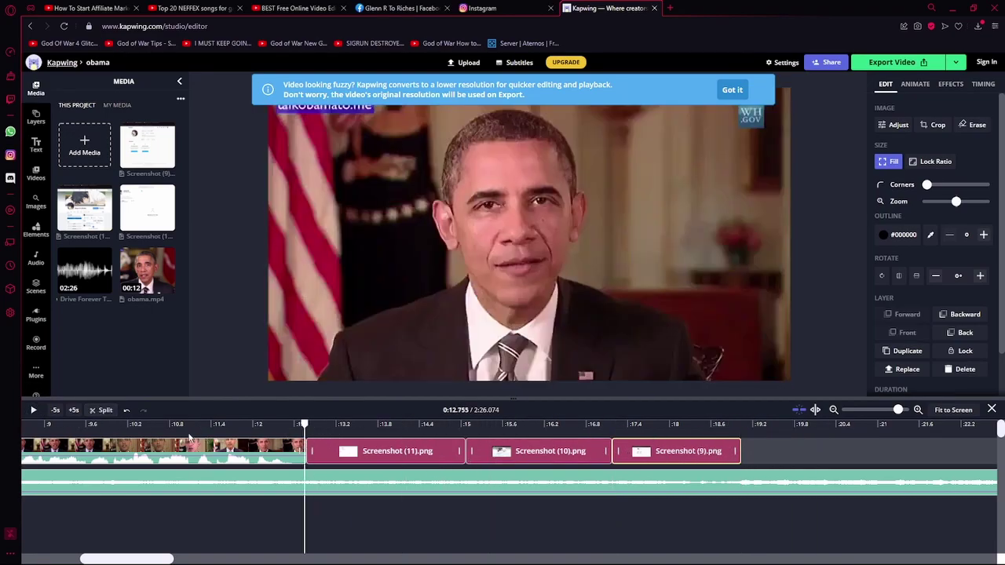
pyautogui.click(37, 414)
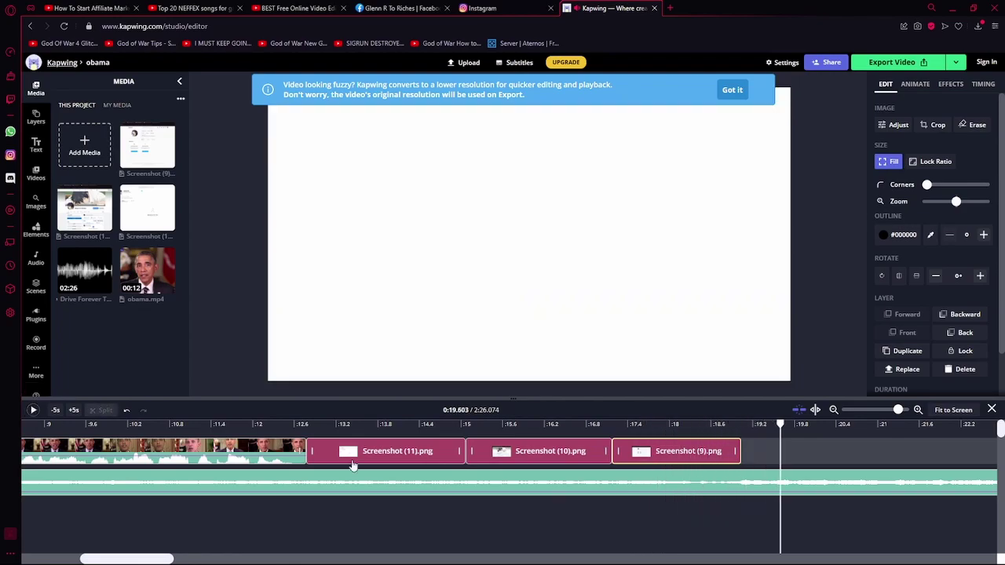
pyautogui.click(758, 454)
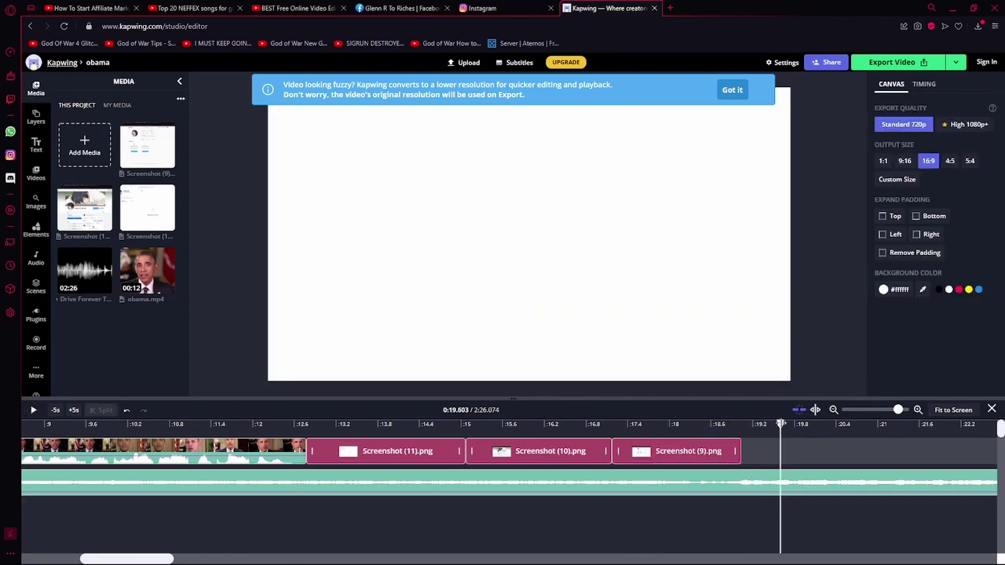
pyautogui.rightClick(740, 481)
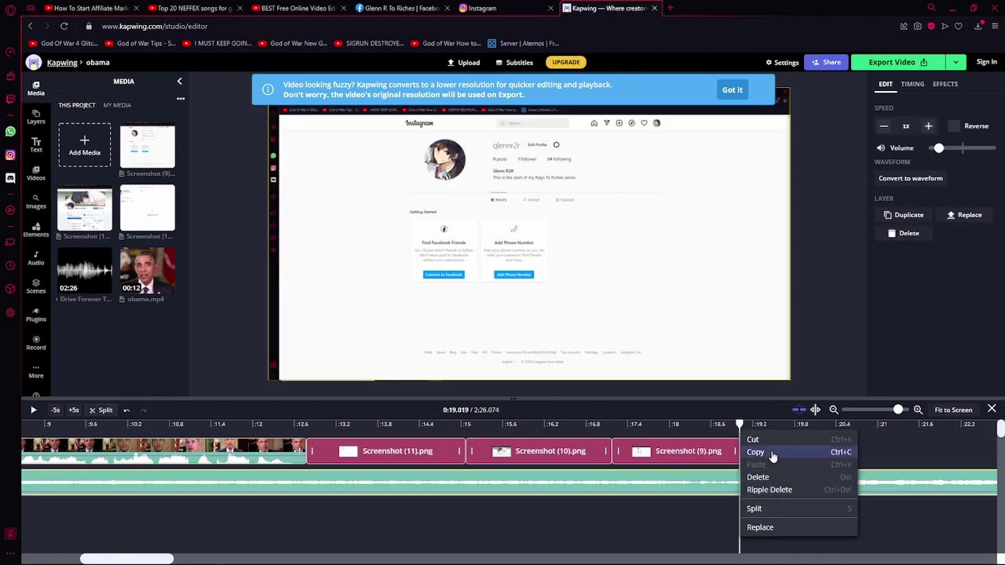
pyautogui.click(760, 478)
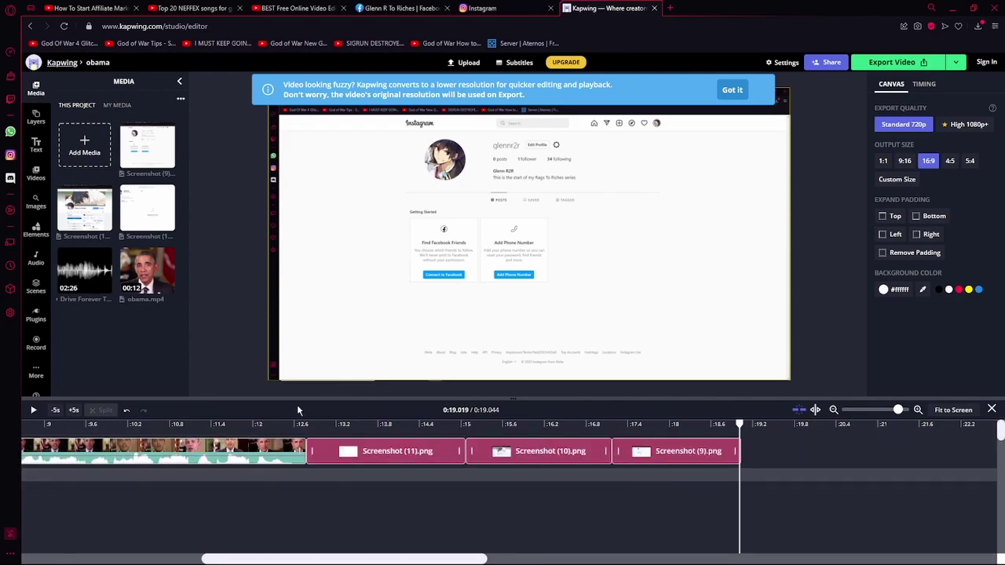
pyautogui.click(126, 410)
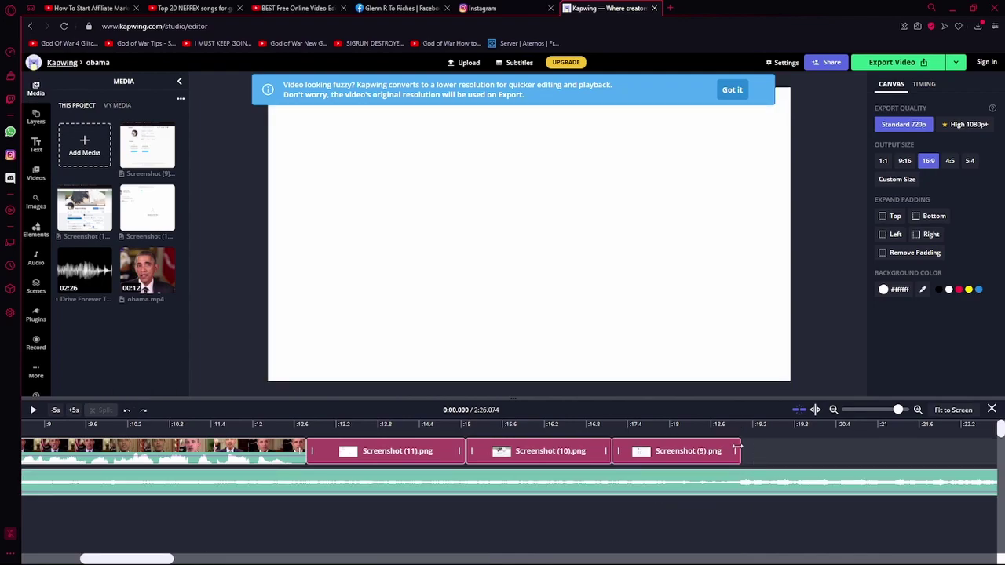
# - Split the music layer at about 19.08 seconds, just past the last screenshot, and delete the remainder of the music
pyautogui.click(747, 480)
pyautogui.rightClick(745, 481)
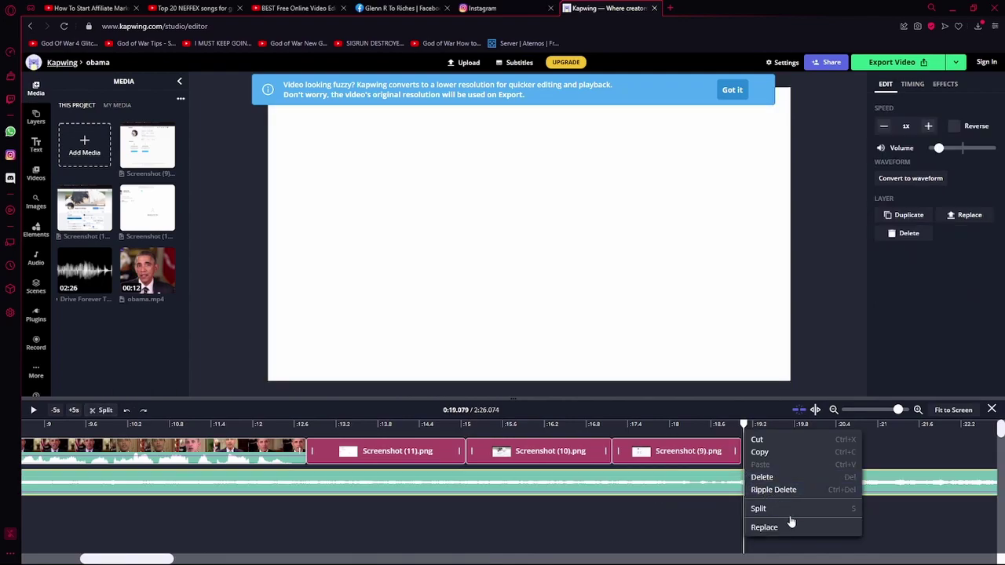
pyautogui.click(774, 509)
pyautogui.moveTo(778, 483); pyautogui.dragTo(790, 485)
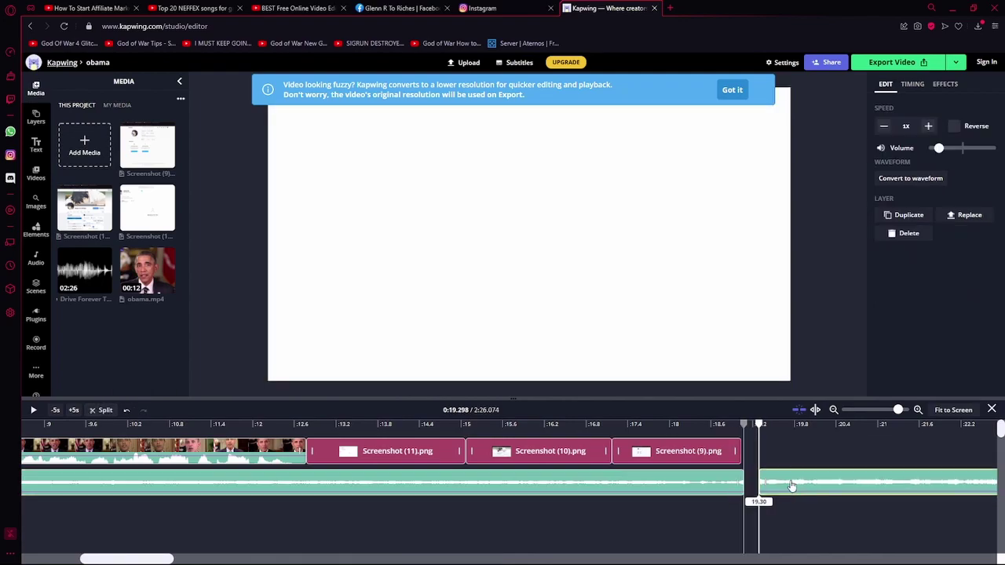
pyautogui.rightClick(791, 483)
pyautogui.click(831, 478)
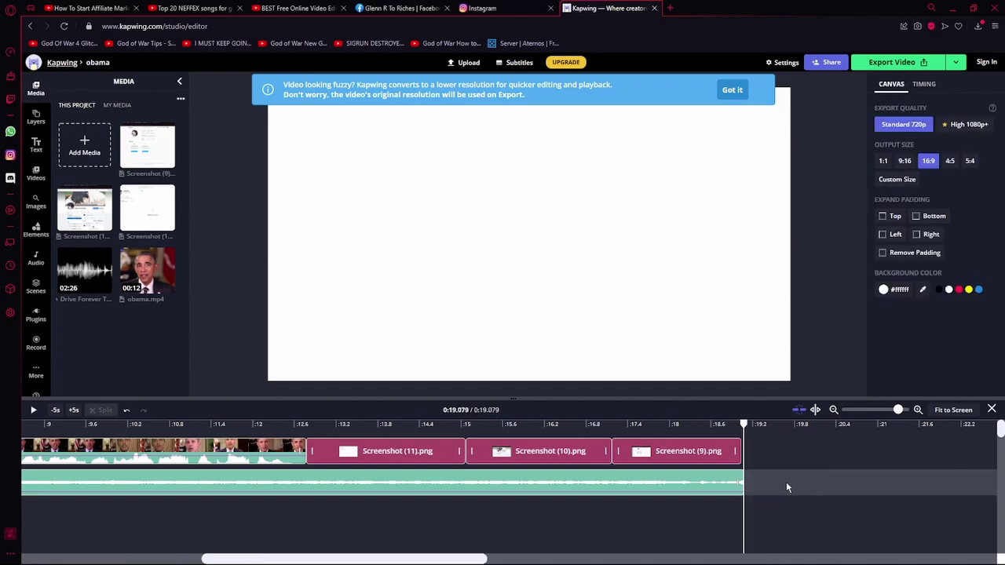
# - Play back the assembled video with its screenshots and trimmed music
pyautogui.click(341, 424)
pyautogui.click(33, 424)
pyautogui.click(33, 410)
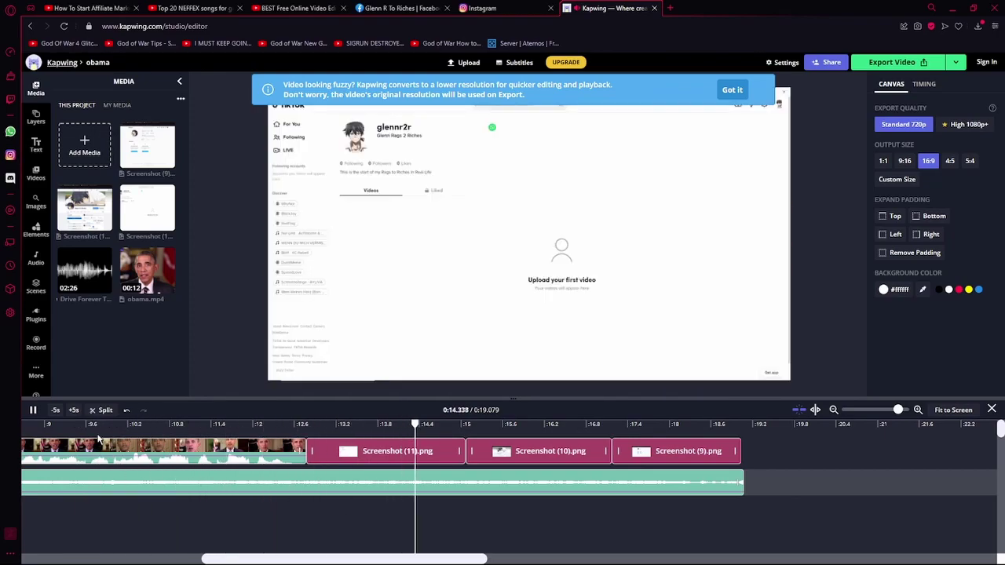
pyautogui.click(337, 308)
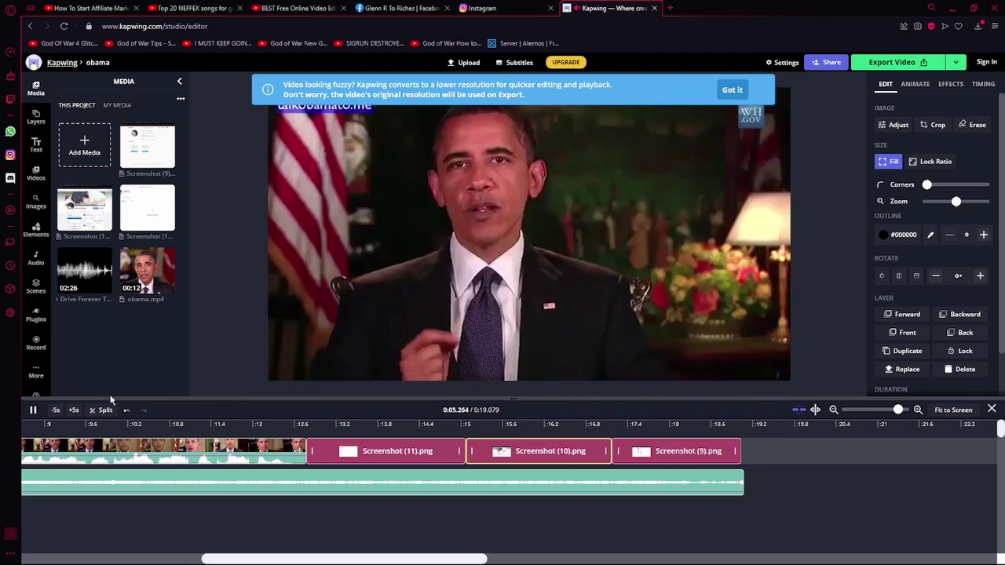
pyautogui.click(34, 410)
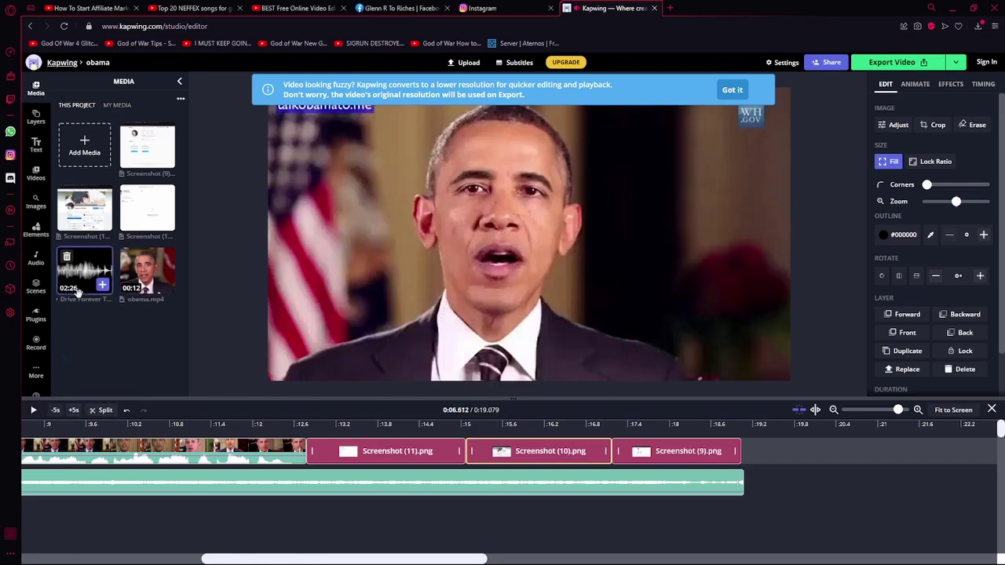
# - Add a large text layer, move it to the lower part of the picture, and resize it to font size 38 with a wider box
pyautogui.click(38, 146)
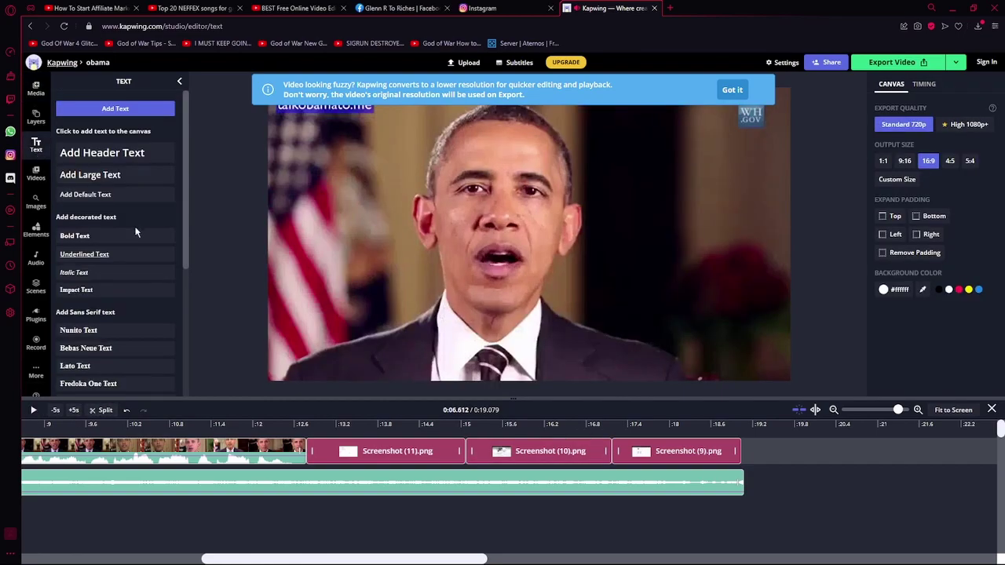
pyautogui.click(123, 180)
pyautogui.moveTo(539, 176); pyautogui.dragTo(494, 351)
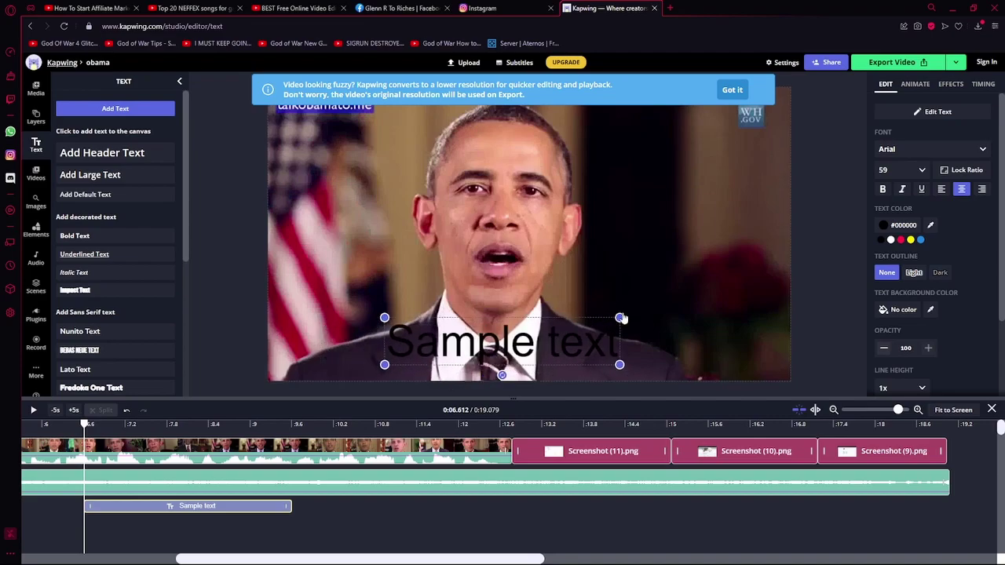
pyautogui.moveTo(619, 317); pyautogui.dragTo(724, 364)
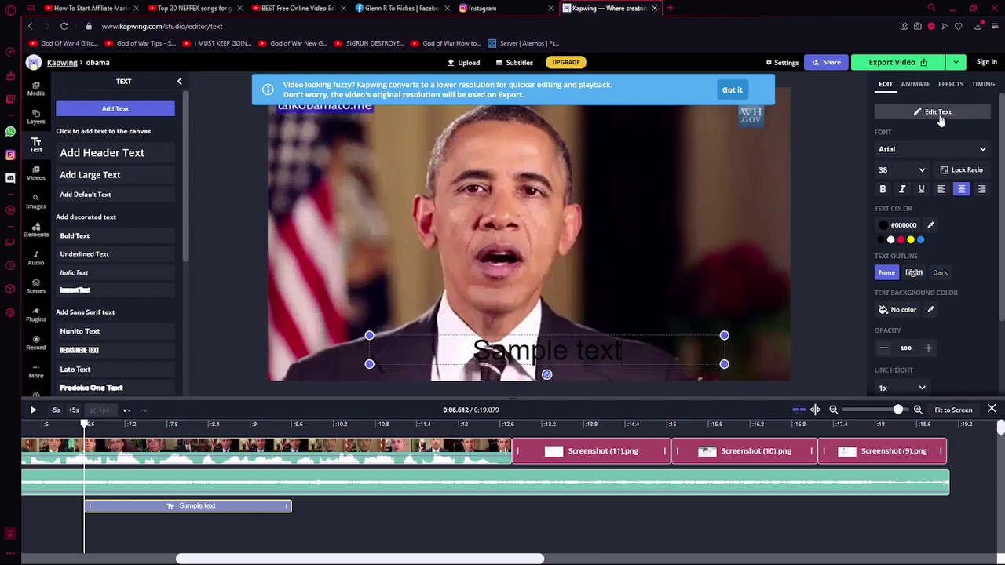
# - Preview the text's appearance over the Obama clip and move the text layer to the start of the timeline
pyautogui.click(19, 428)
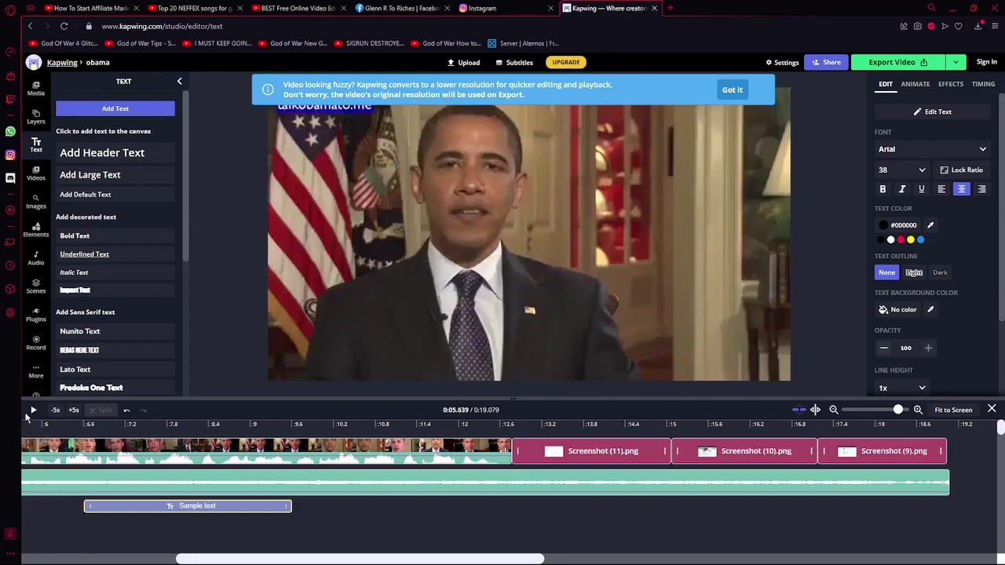
pyautogui.click(33, 411)
pyautogui.click(131, 511)
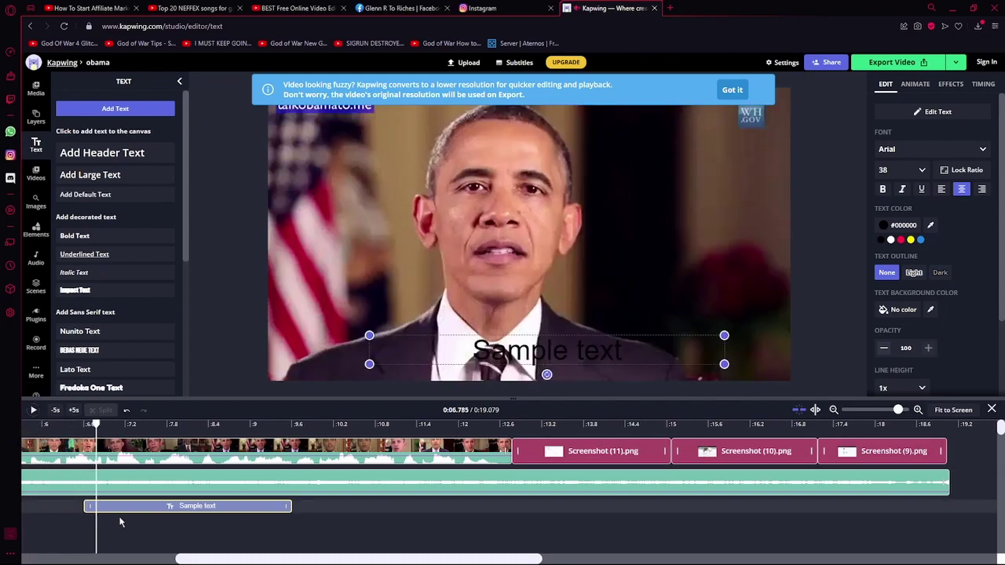
pyautogui.moveTo(132, 514); pyautogui.dragTo(55, 504)
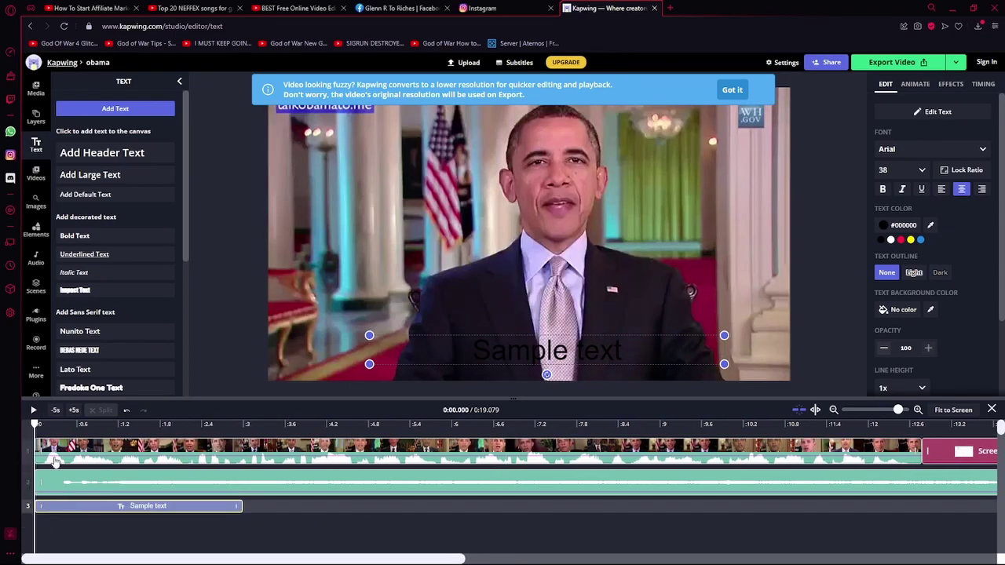
# - Play the opening words to find where the first caption should stop, and shorten the text layer to end at about 1.15 seconds
pyautogui.click(33, 411)
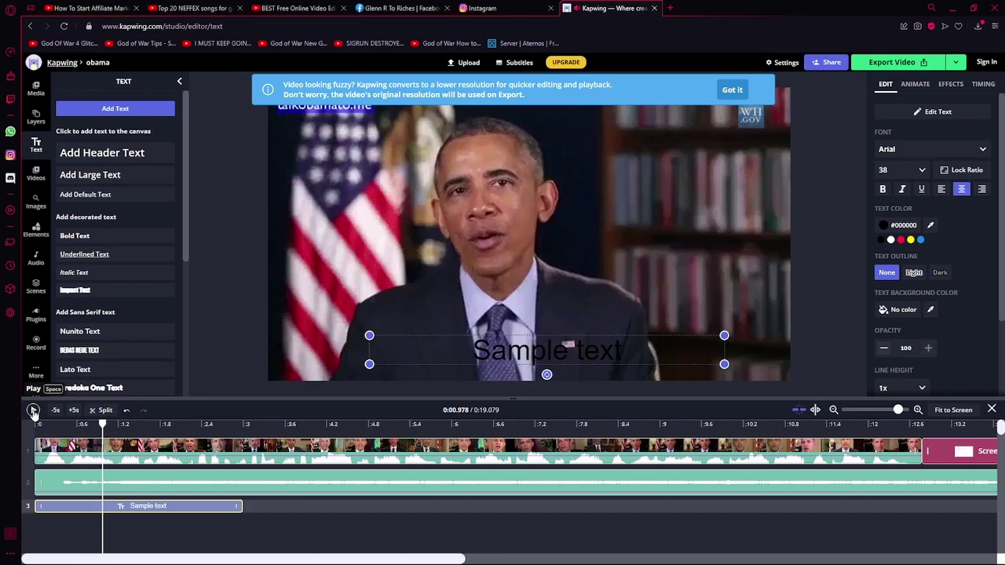
pyautogui.moveTo(100, 424); pyautogui.dragTo(55, 425)
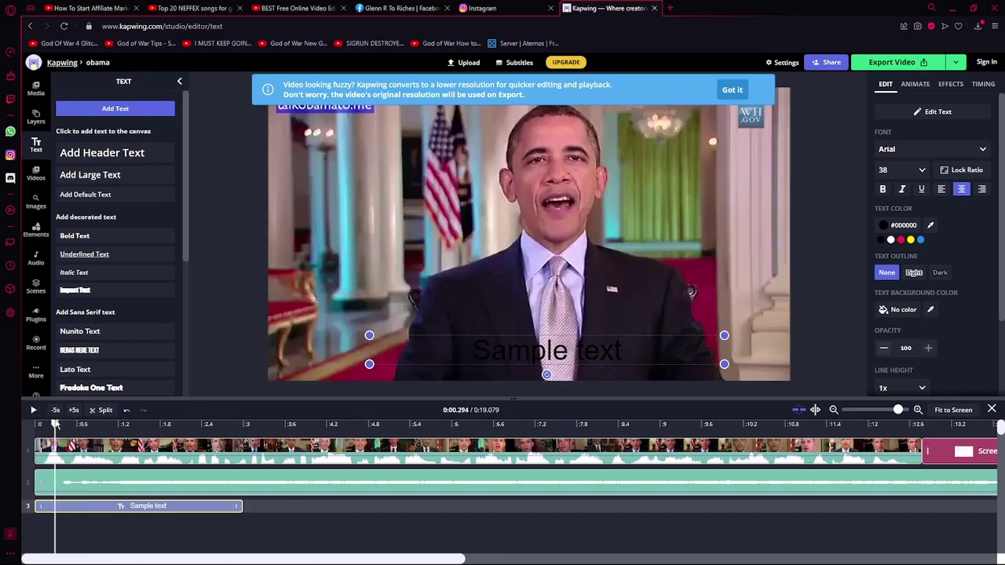
pyautogui.click(34, 411)
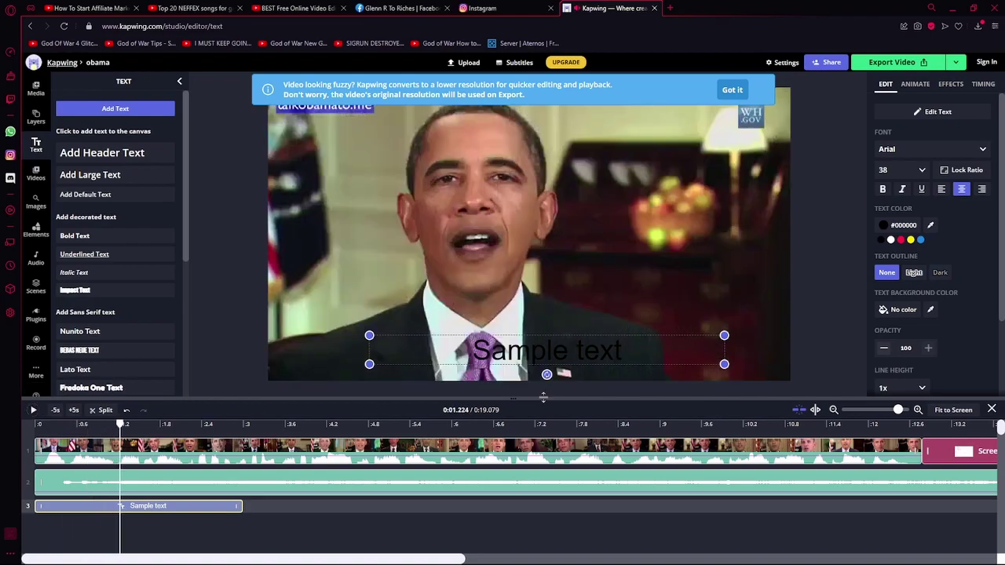
pyautogui.moveTo(120, 424); pyautogui.dragTo(114, 424)
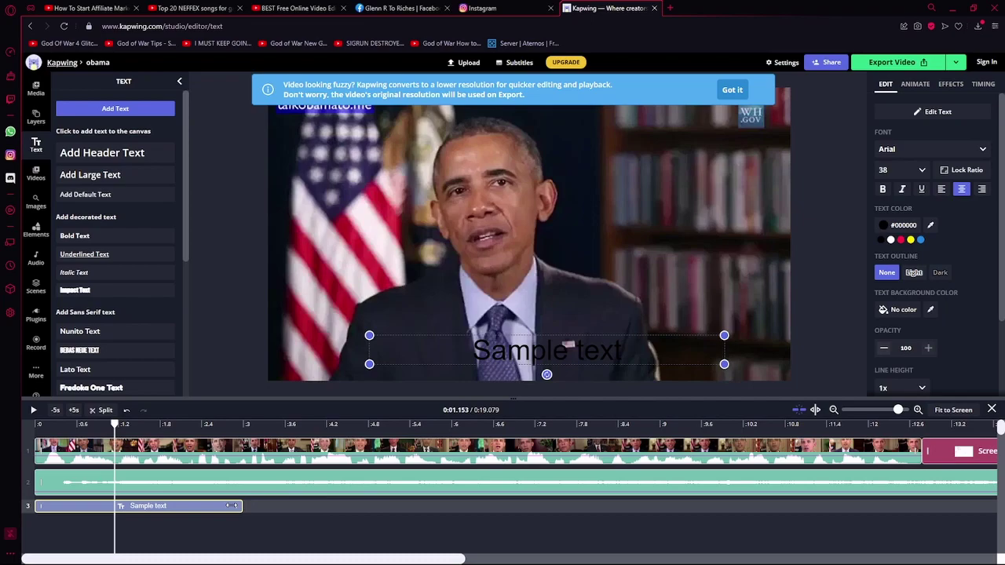
pyautogui.moveTo(243, 507); pyautogui.dragTo(112, 507)
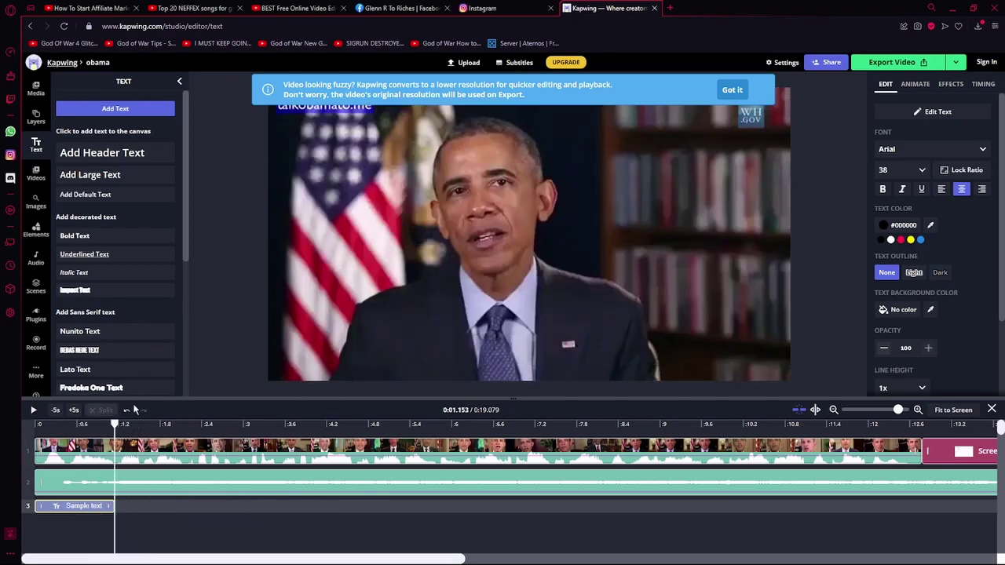
# - Replace the sample text in the first caption with "Hi Everyone"
pyautogui.moveTo(115, 424); pyautogui.dragTo(54, 424)
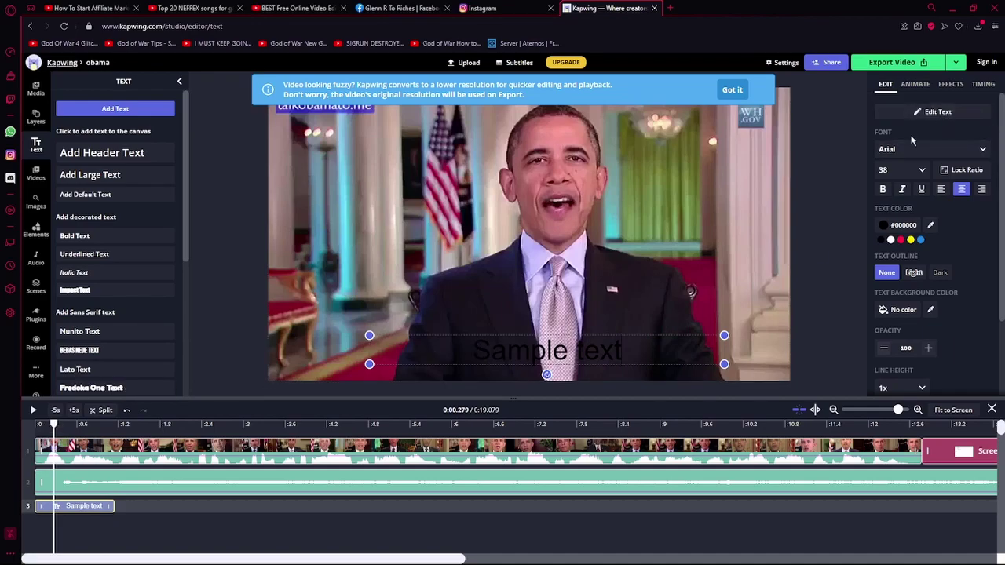
pyautogui.click(945, 152)
pyautogui.click(945, 153)
pyautogui.scroll(-3, 951, 293)
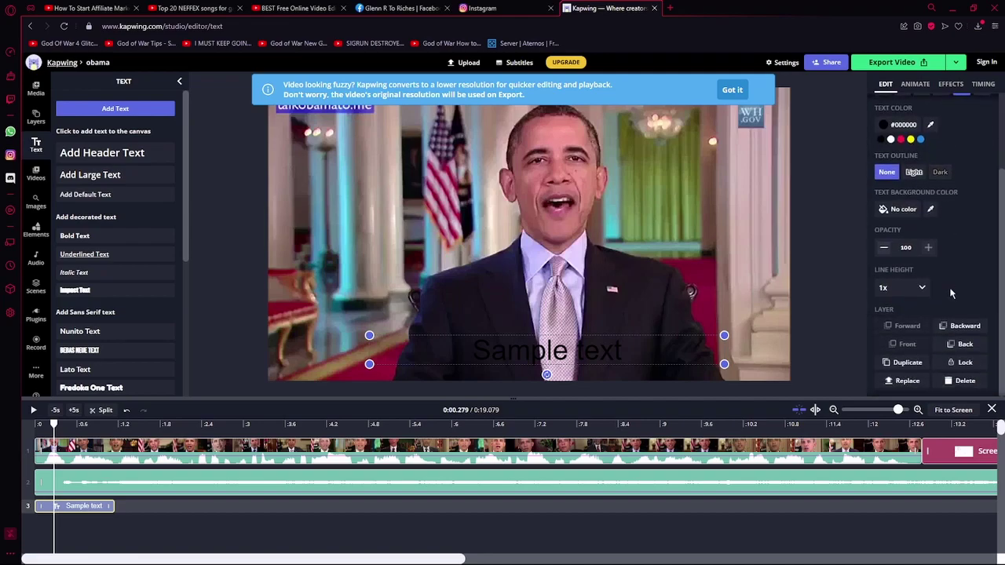
pyautogui.scroll(3, 953, 297)
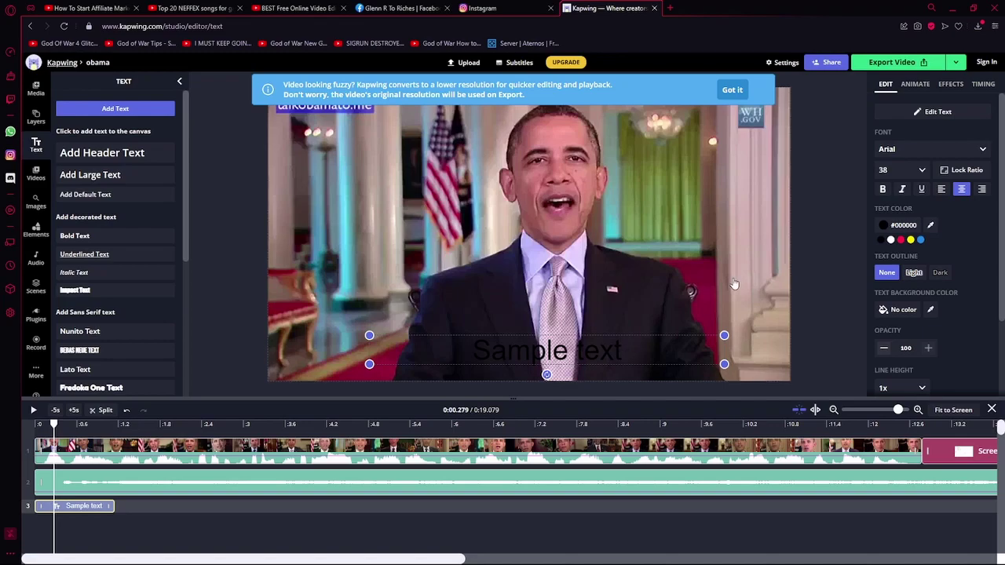
pyautogui.click(932, 113)
pyautogui.write('gfdd')
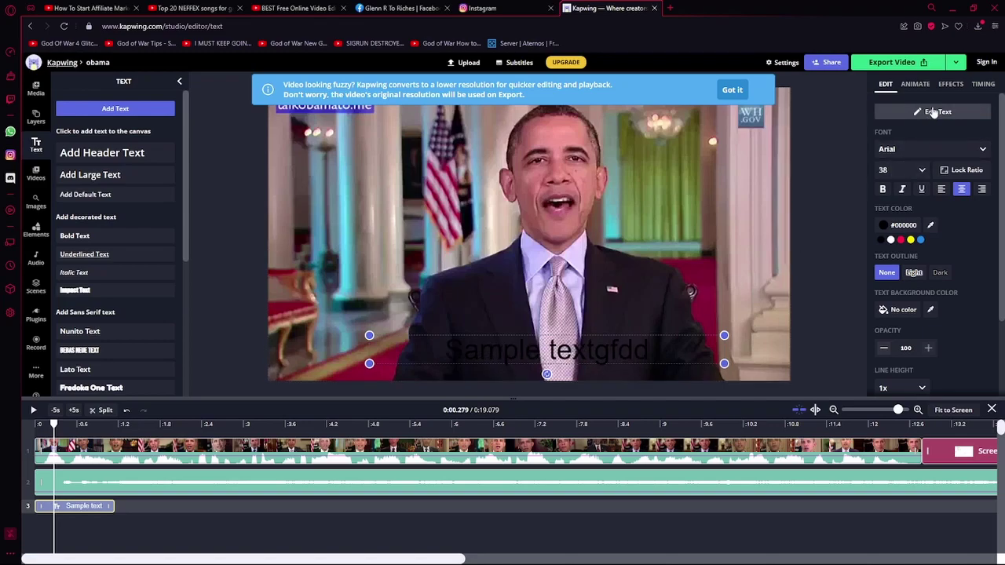
pyautogui.press('BackSpace')
pyautogui.press('BackSpace')
pyautogui.press('BackSpace')
pyautogui.press('BackSpace')
pyautogui.press('BackSpace')
pyautogui.press('BackSpace')
pyautogui.press('BackSpace')
pyautogui.press('BackSpace')
pyautogui.press('BackSpace')
pyautogui.press('BackSpace')
pyautogui.press('BackSpace')
pyautogui.press('BackSpace')
pyautogui.press('BackSpace')
pyautogui.press('BackSpace')
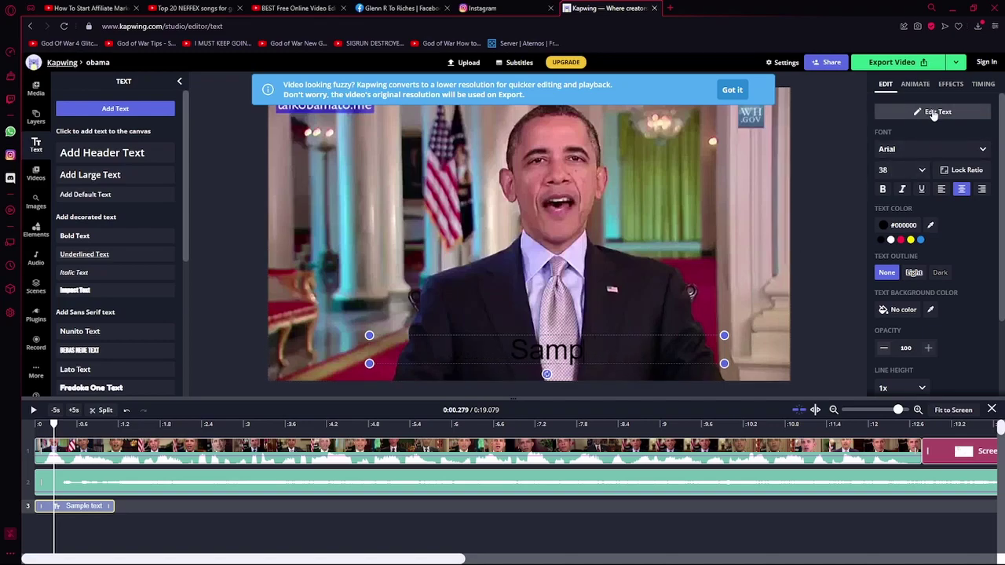
pyautogui.press('BackSpace')
pyautogui.write('Hi Everyone')
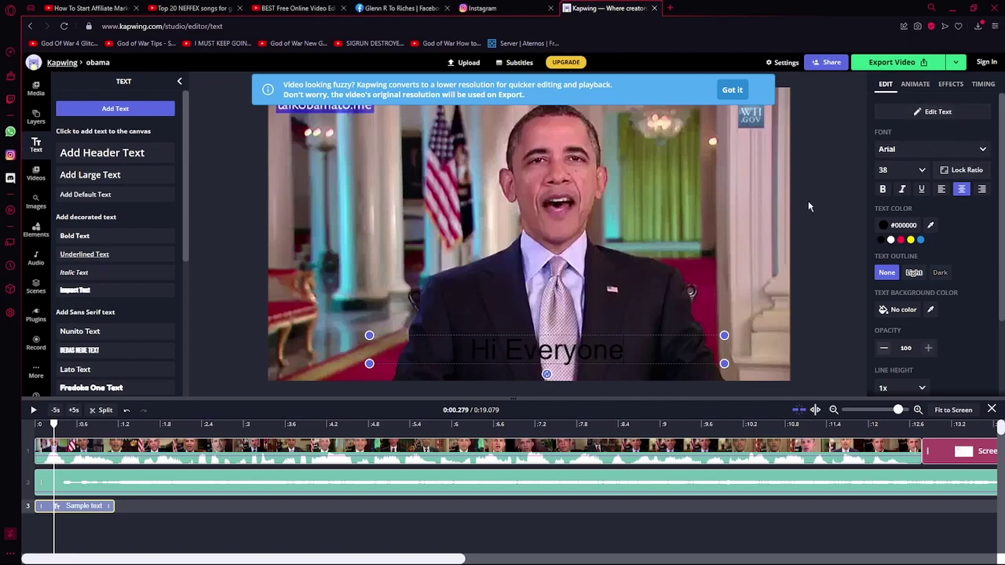
# - Change the "Hi Everyone" caption's text color to white and play the opening from the start to check it
pyautogui.moveTo(54, 424); pyautogui.dragTo(34, 424)
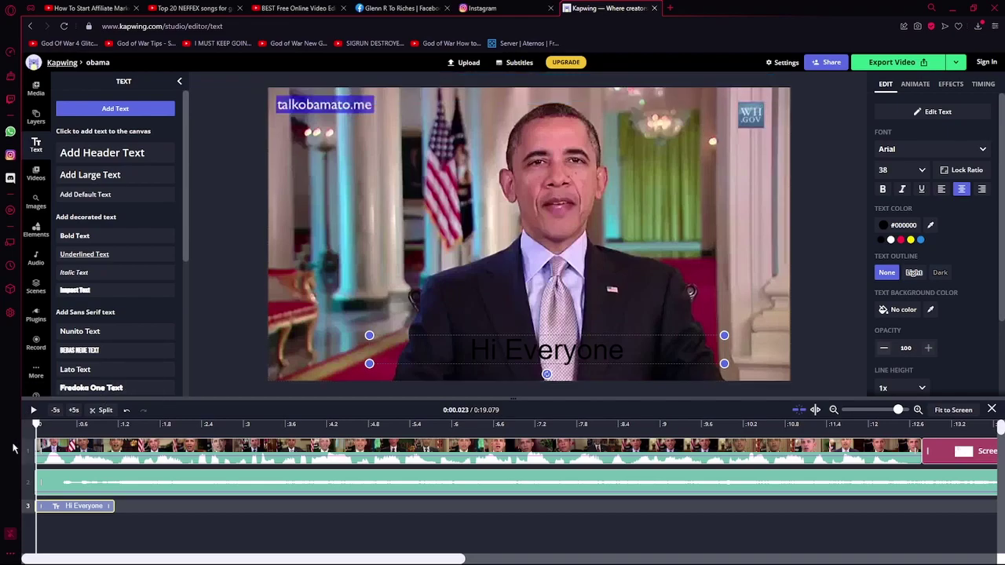
pyautogui.click(33, 410)
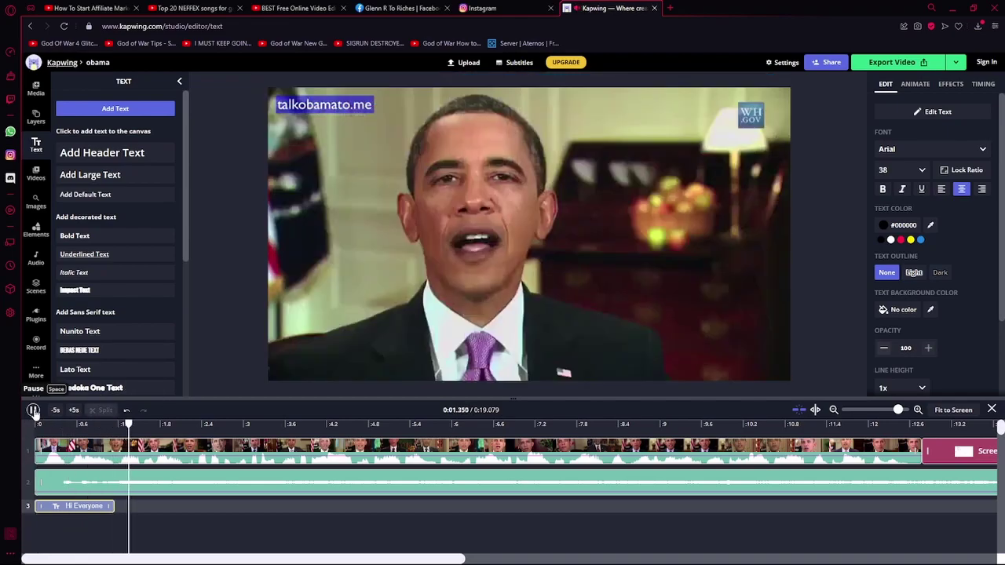
pyautogui.click(33, 410)
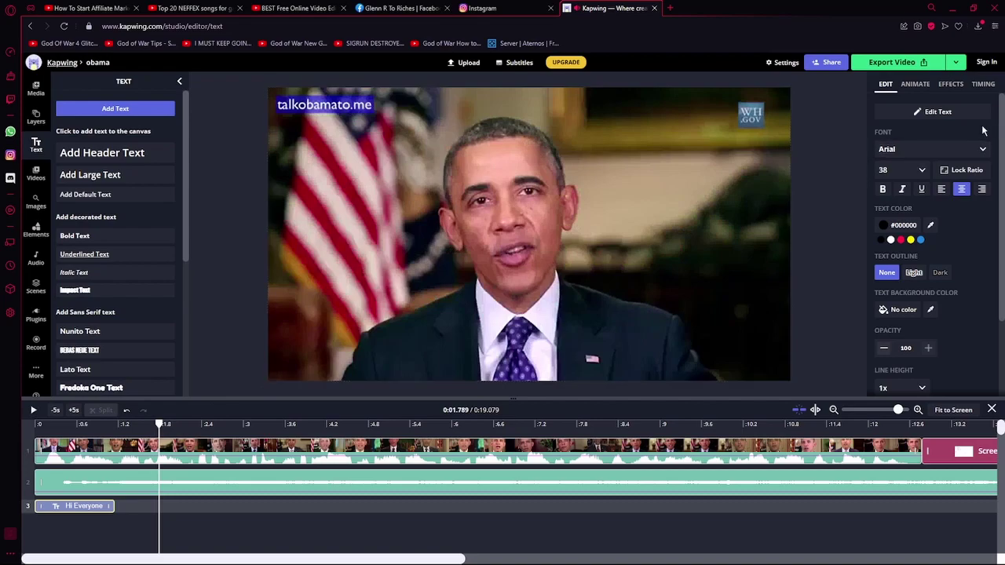
pyautogui.click(891, 240)
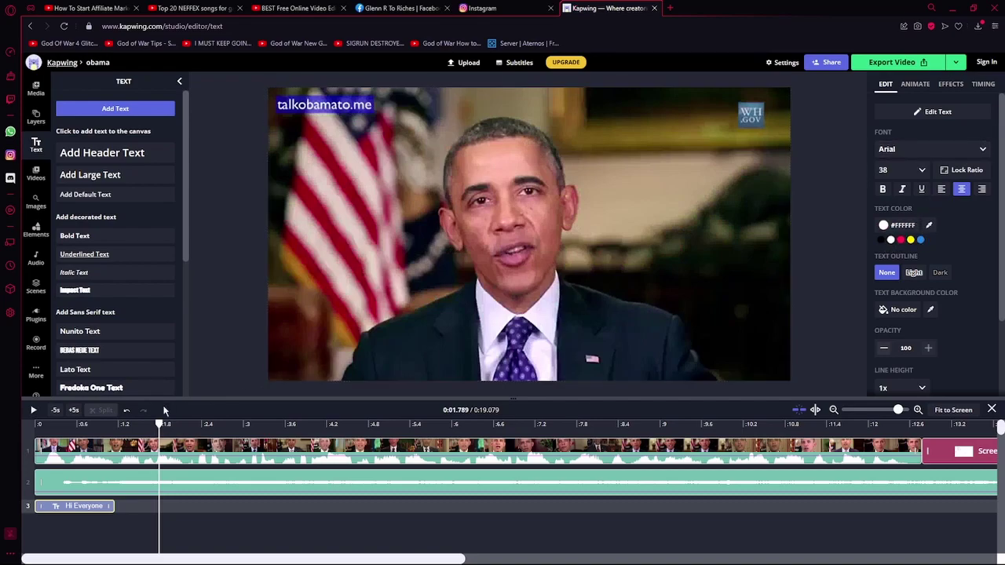
pyautogui.moveTo(159, 425); pyautogui.dragTo(37, 425)
pyautogui.click(33, 409)
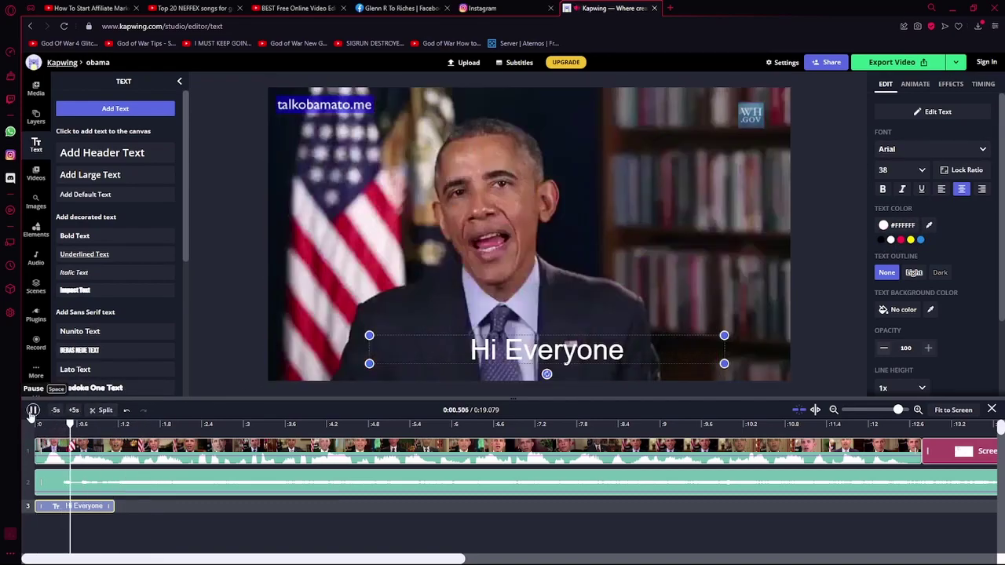
pyautogui.press('space')
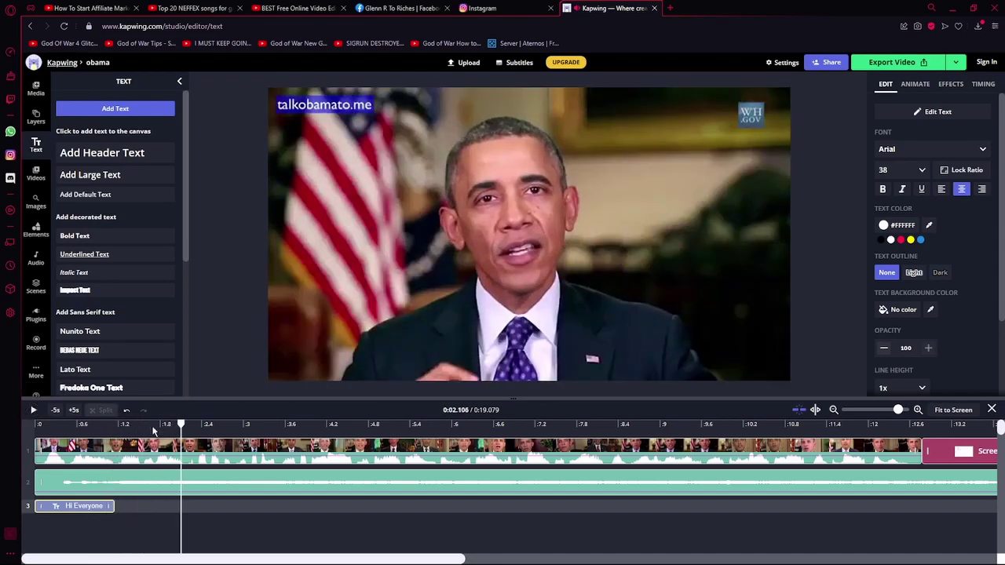
# - Add a second large text layer at about 1.14 seconds and place it on the same track directly after "Hi Everyone"
pyautogui.moveTo(180, 424); pyautogui.dragTo(113, 424)
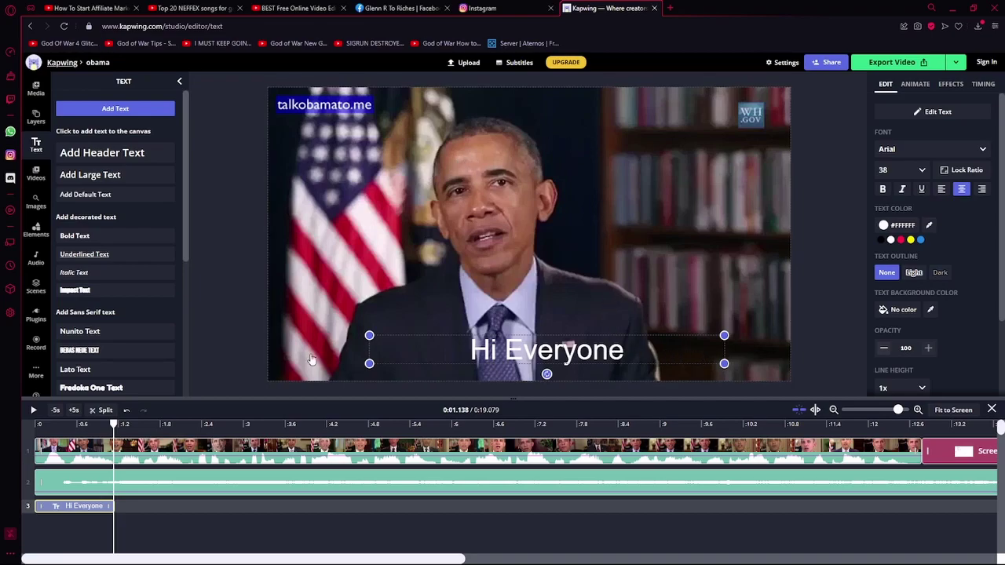
pyautogui.click(110, 177)
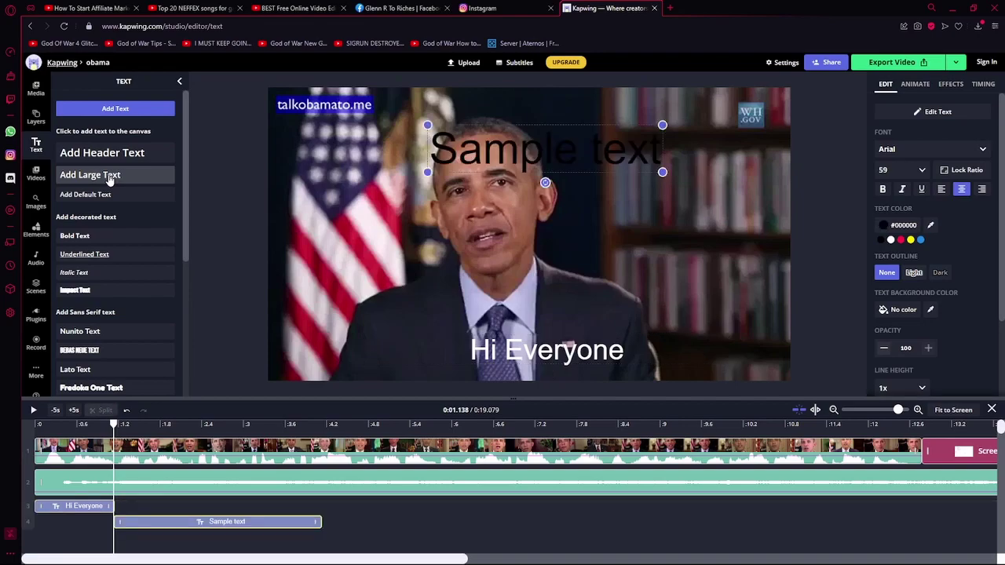
pyautogui.moveTo(148, 521); pyautogui.dragTo(145, 482)
# - Play the speech following "Hi Everyone" several times to hear which words the second caption should cover
pyautogui.click(33, 410)
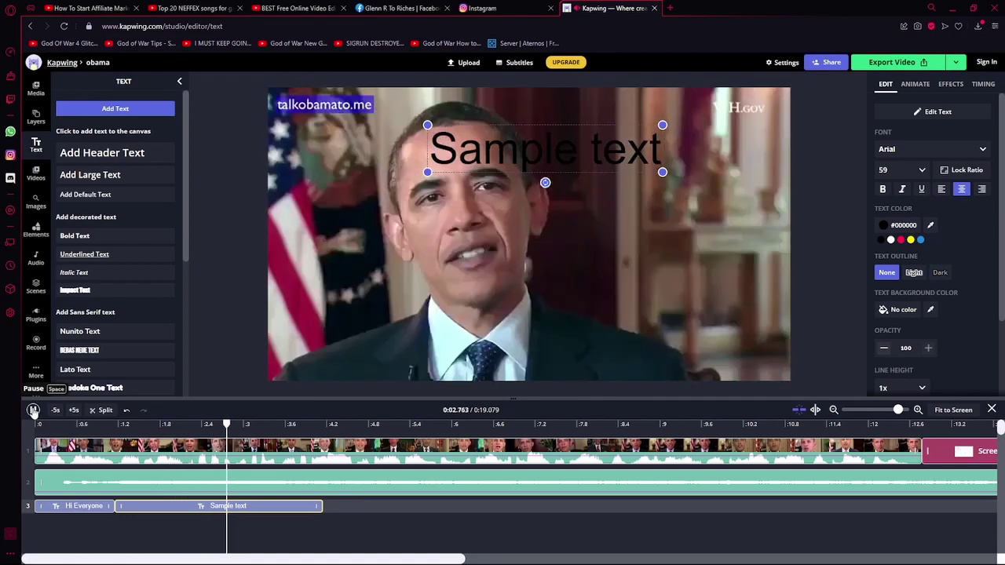
pyautogui.click(33, 410)
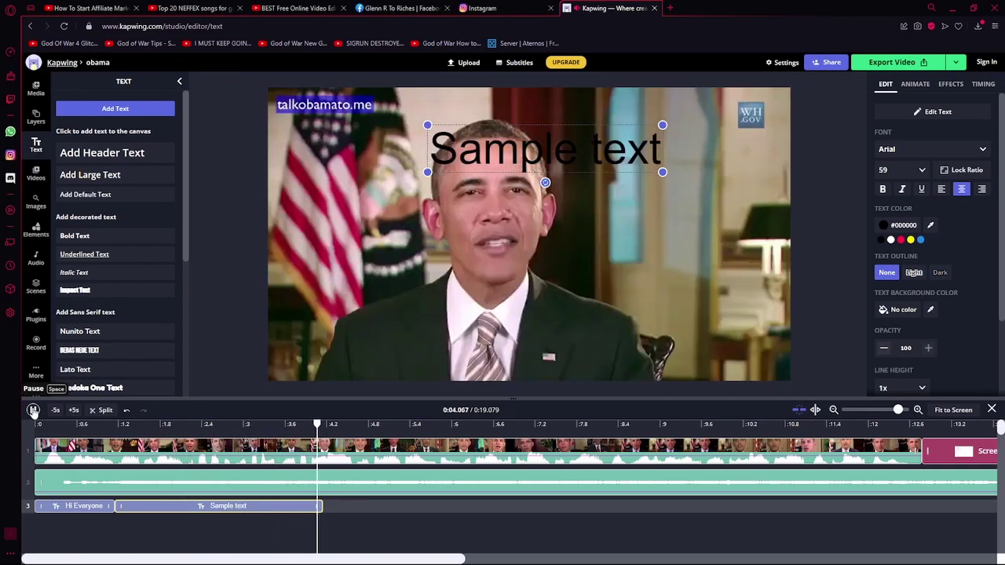
pyautogui.click(33, 410)
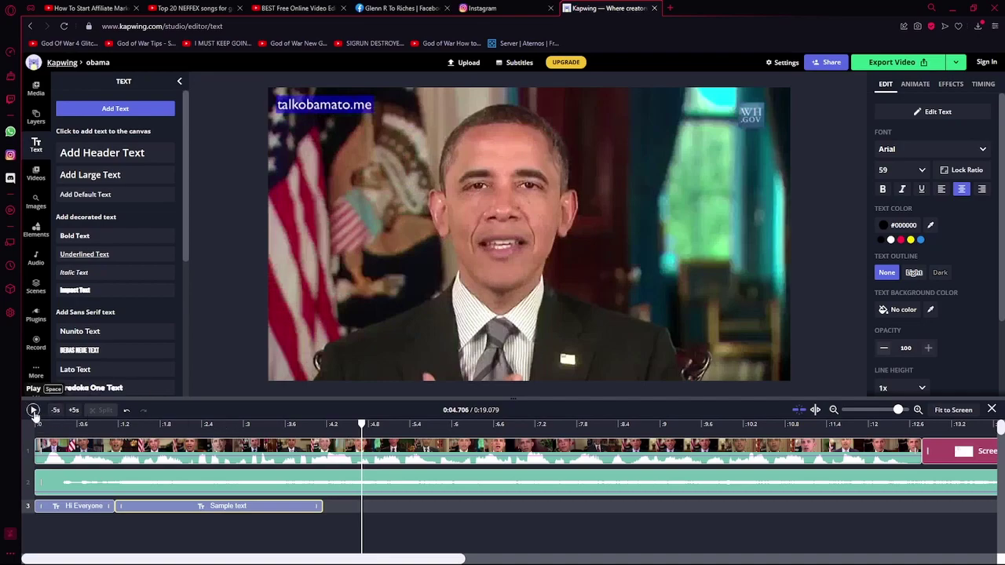
pyautogui.moveTo(361, 424); pyautogui.dragTo(344, 424)
pyautogui.press('space')
pyautogui.press('space')
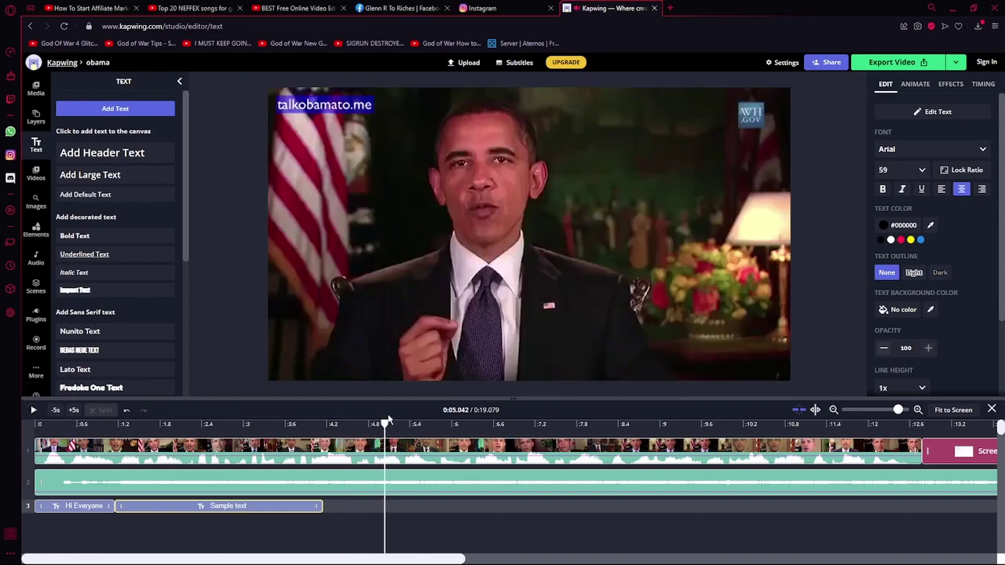
pyautogui.moveTo(384, 424); pyautogui.dragTo(216, 424)
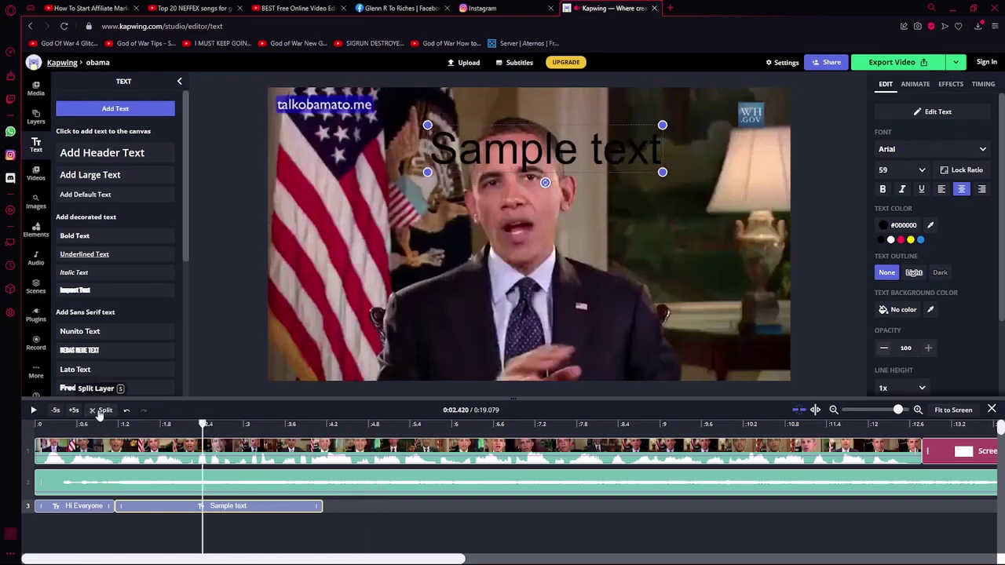
pyautogui.click(33, 410)
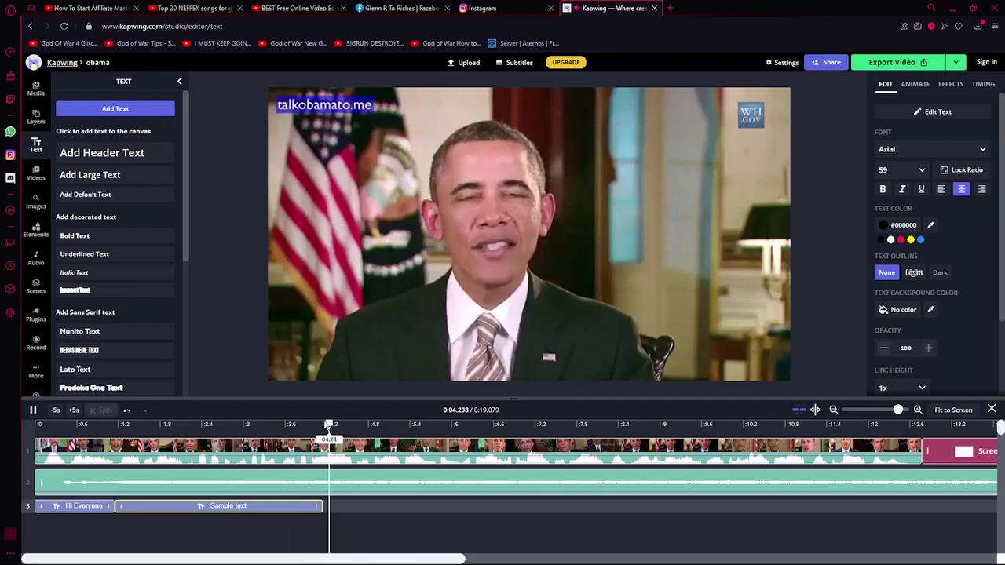
pyautogui.moveTo(336, 424); pyautogui.dragTo(107, 424)
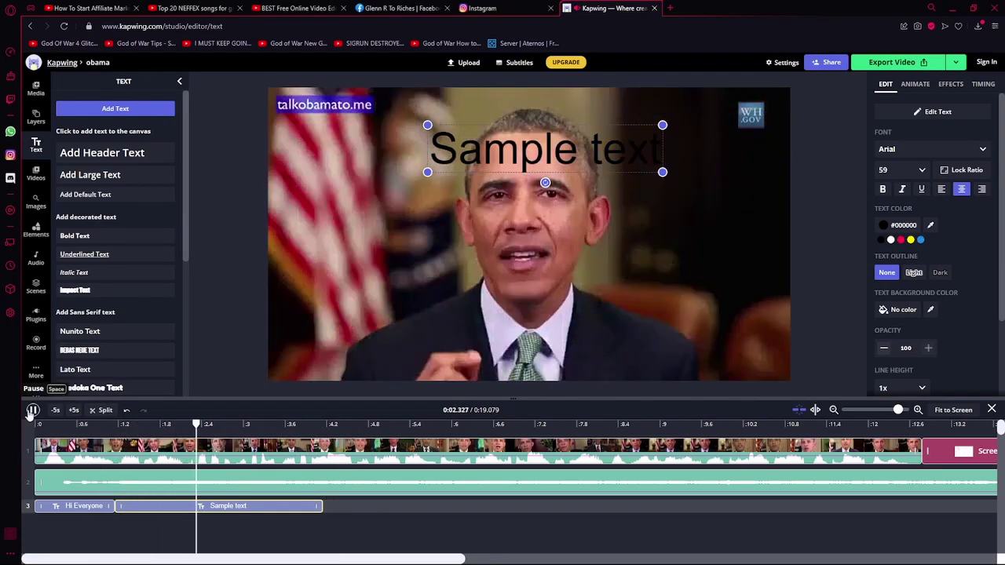
pyautogui.click(33, 410)
# - Replay the second phrase to find its end and shorten the second text layer to stop at about 2.19 seconds
pyautogui.click(116, 424)
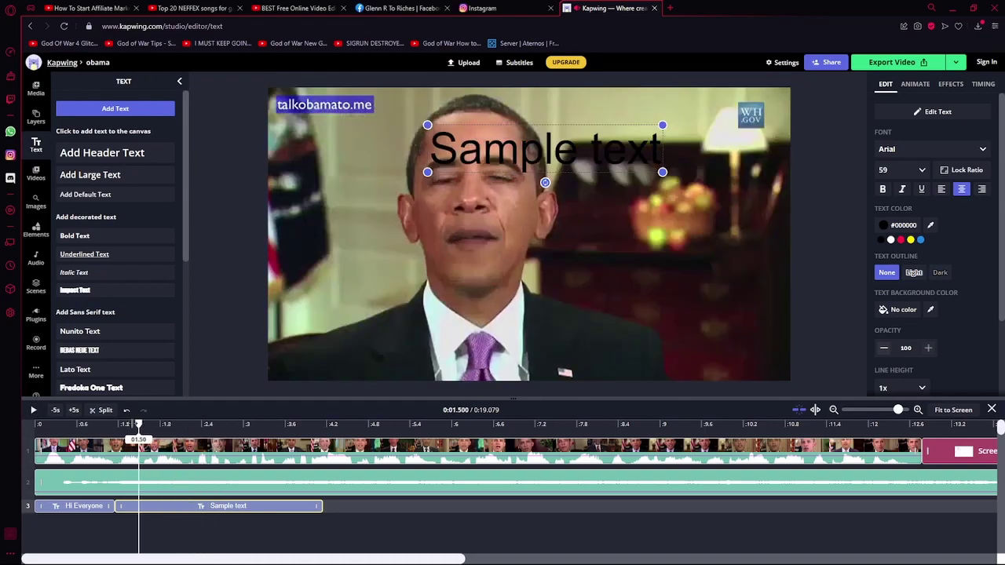
pyautogui.click(34, 410)
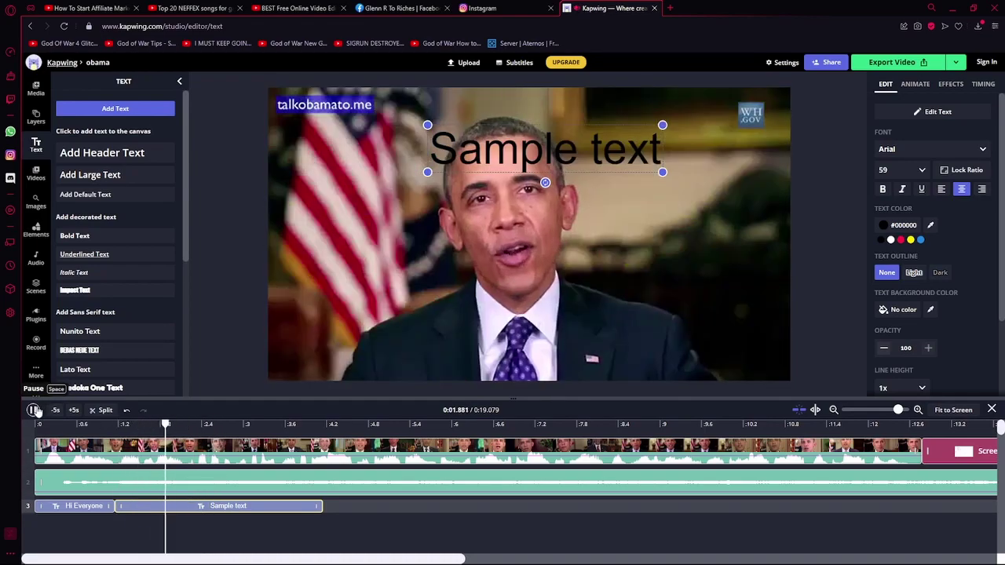
pyautogui.click(33, 410)
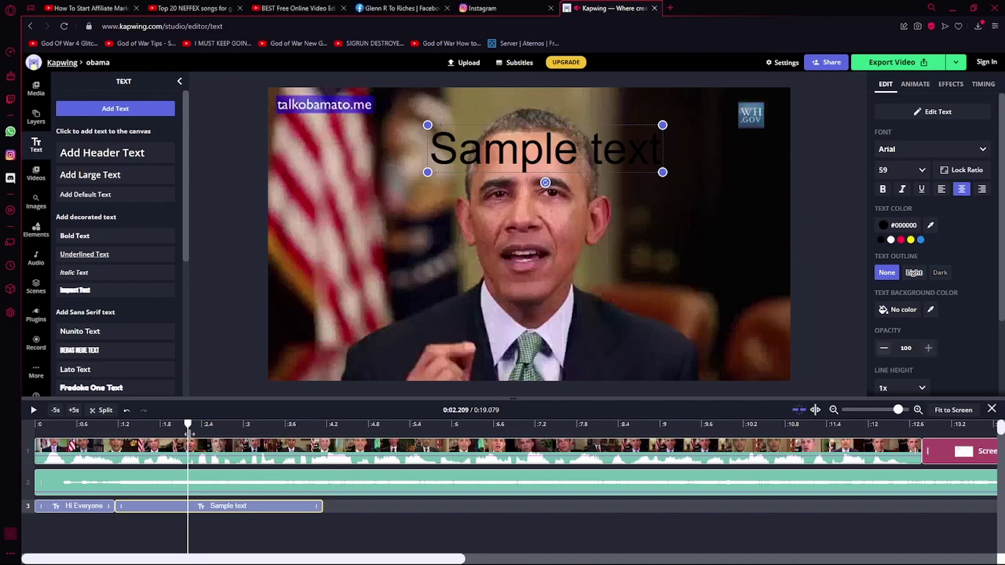
pyautogui.moveTo(189, 424); pyautogui.dragTo(183, 424)
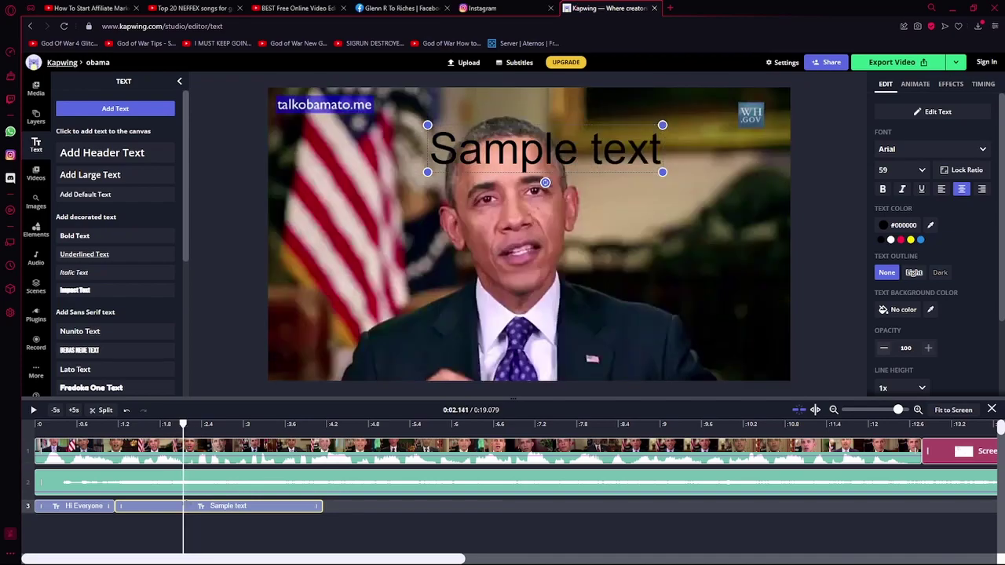
pyautogui.rightClick(189, 506)
pyautogui.click(336, 514)
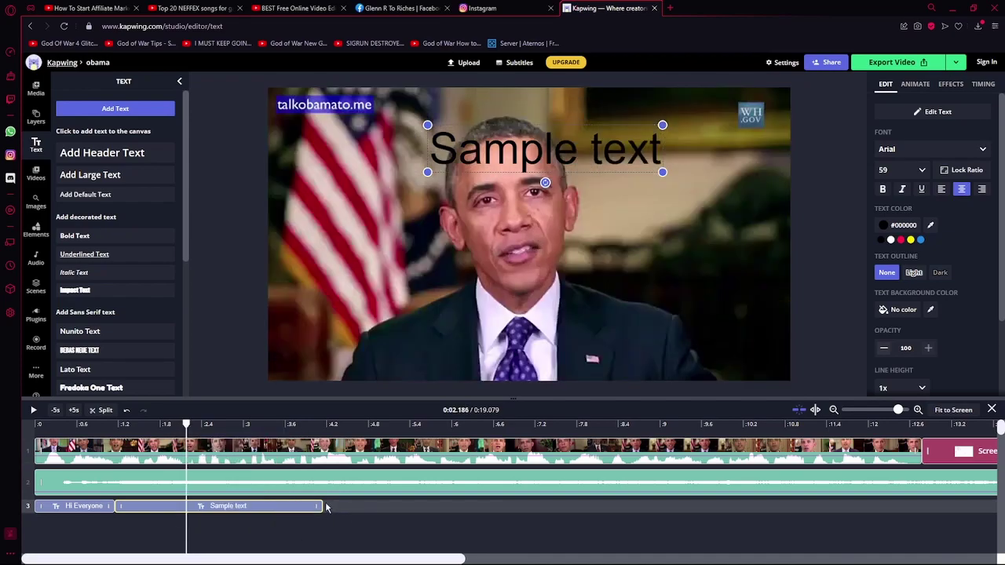
pyautogui.moveTo(321, 505); pyautogui.dragTo(184, 505)
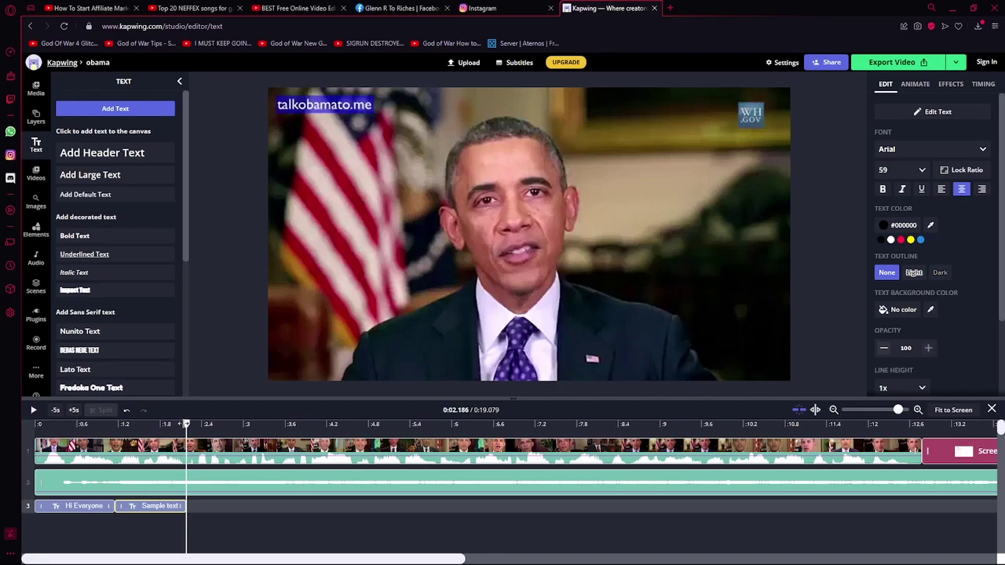
# - Place the second caption low in the picture as white text at font size 37 in a wider box
pyautogui.moveTo(186, 424); pyautogui.dragTo(149, 424)
pyautogui.moveTo(564, 154); pyautogui.dragTo(496, 341)
pyautogui.moveTo(595, 359); pyautogui.dragTo(668, 370)
pyautogui.click(891, 240)
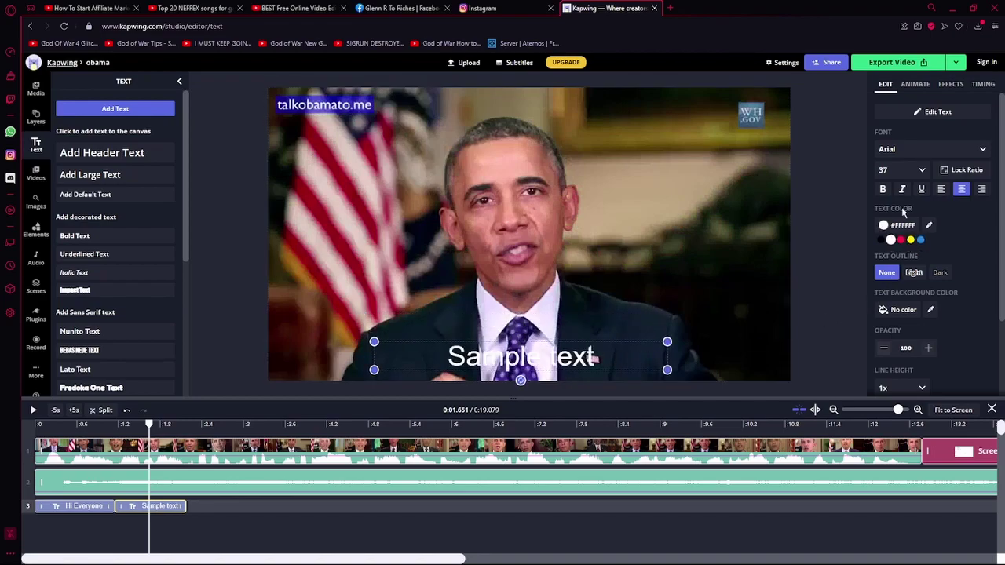
# - Replace the sample text in the second caption with "I'm Starting"
pyautogui.click(918, 114)
pyautogui.press('BackSpace')
pyautogui.press('BackSpace')
pyautogui.press('BackSpace')
pyautogui.press('BackSpace')
pyautogui.press('BackSpace')
pyautogui.press('BackSpace')
pyautogui.press('BackSpace')
pyautogui.press('BackSpace')
pyautogui.press('BackSpace')
pyautogui.press('BackSpace')
pyautogui.press('BackSpace')
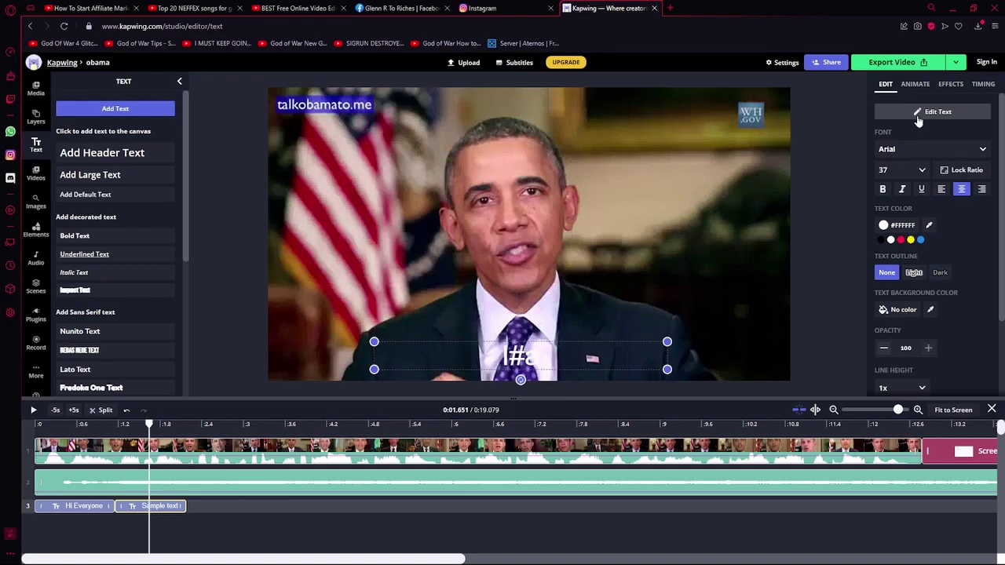
pyautogui.write("I'm Starting")
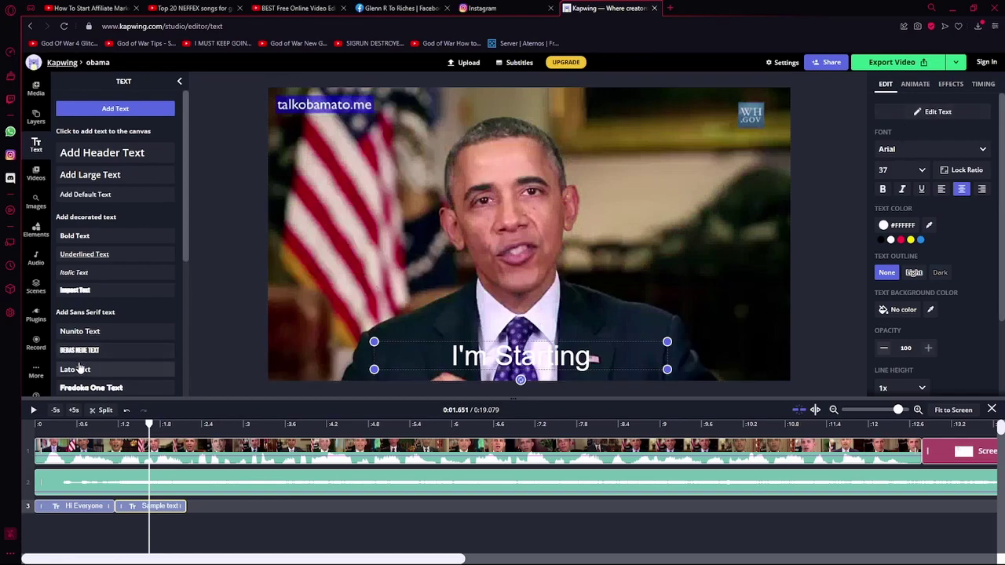
# - Play through the "I'm Starting" caption and add a third large text layer at its end, about 2.19 seconds
pyautogui.click(33, 410)
pyautogui.click(33, 410)
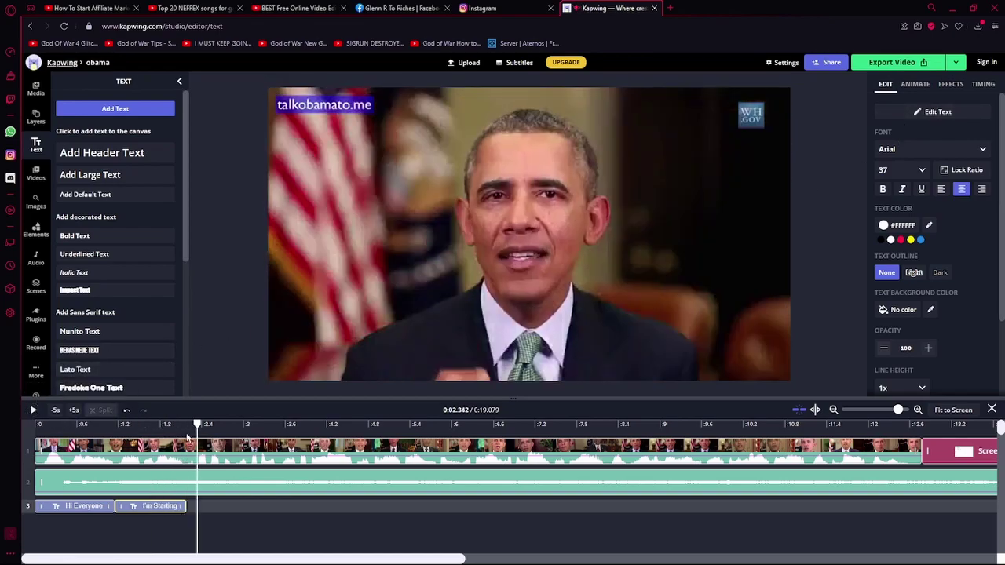
pyautogui.moveTo(197, 425); pyautogui.dragTo(186, 425)
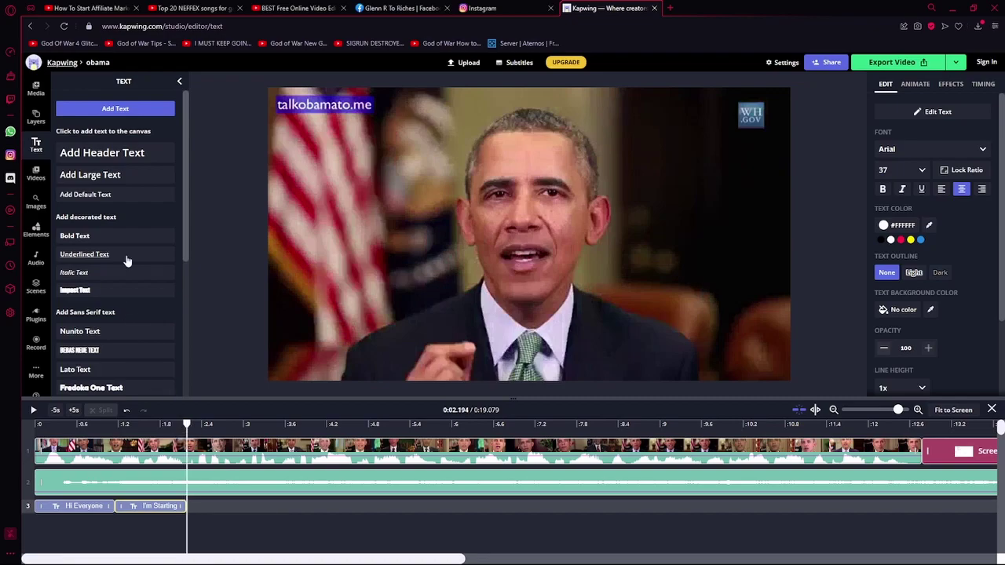
pyautogui.click(114, 179)
# - Place the third caption low in the picture as white text at font size 36 in a wider box
pyautogui.moveTo(482, 168); pyautogui.dragTo(509, 351)
pyautogui.moveTo(626, 374); pyautogui.dragTo(696, 354)
pyautogui.moveTo(593, 348); pyautogui.dragTo(597, 360)
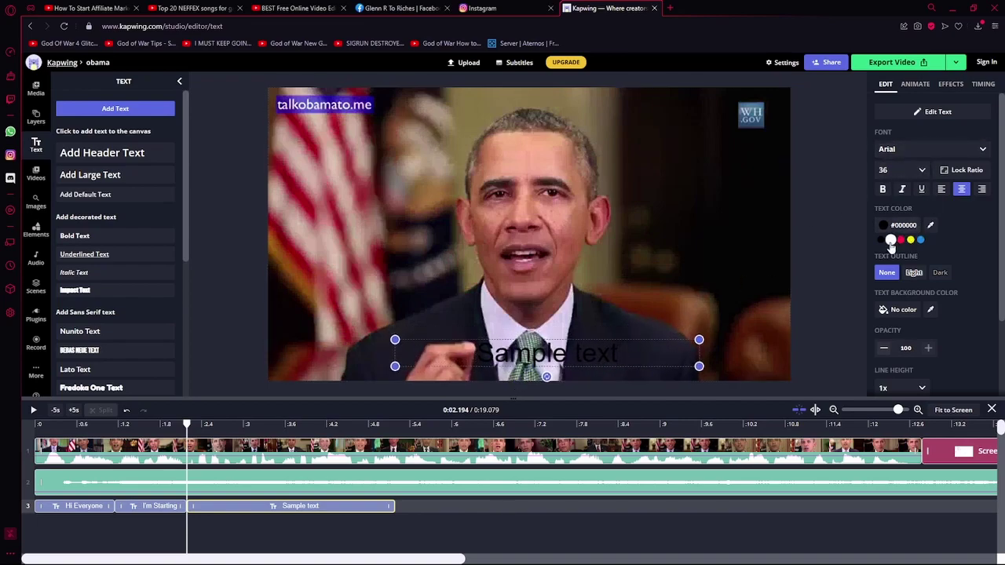
pyautogui.click(891, 240)
# - Replace the sample text in the third caption with "A Rags 2 Riches"
pyautogui.click(935, 112)
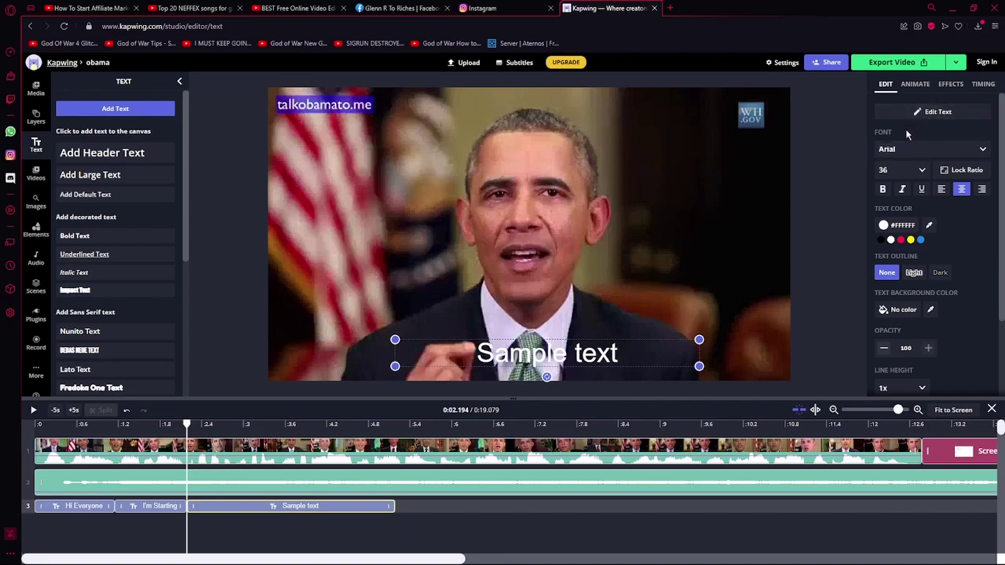
pyautogui.press('BackSpace')
pyautogui.press('BackSpace')
pyautogui.press('BackSpace')
pyautogui.press('BackSpace')
pyautogui.press('BackSpace')
pyautogui.press('BackSpace')
pyautogui.press('BackSpace')
pyautogui.press('BackSpace')
pyautogui.press('BackSpace')
pyautogui.press('BackSpace')
pyautogui.press('BackSpace')
pyautogui.write('A')
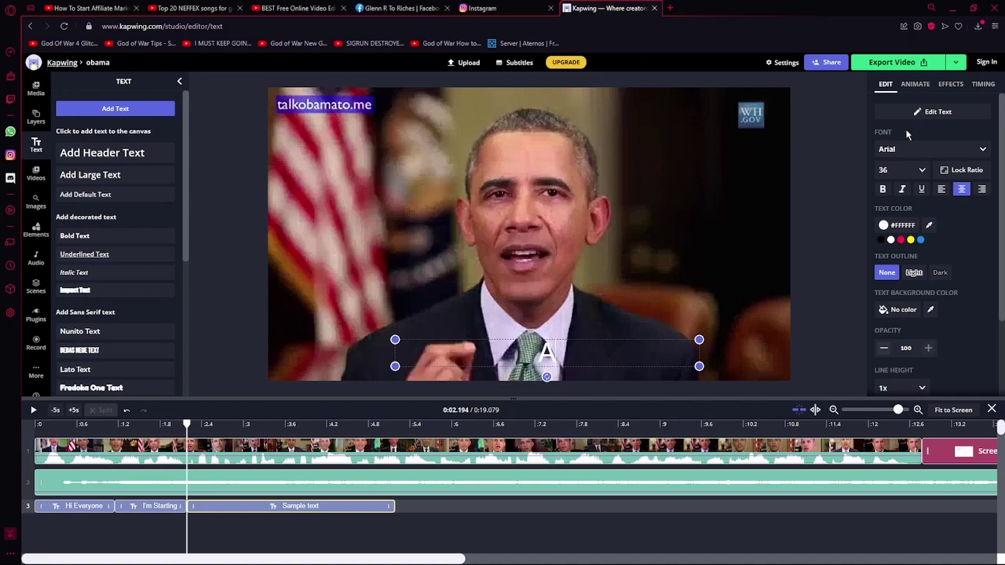
pyautogui.write(' rags')
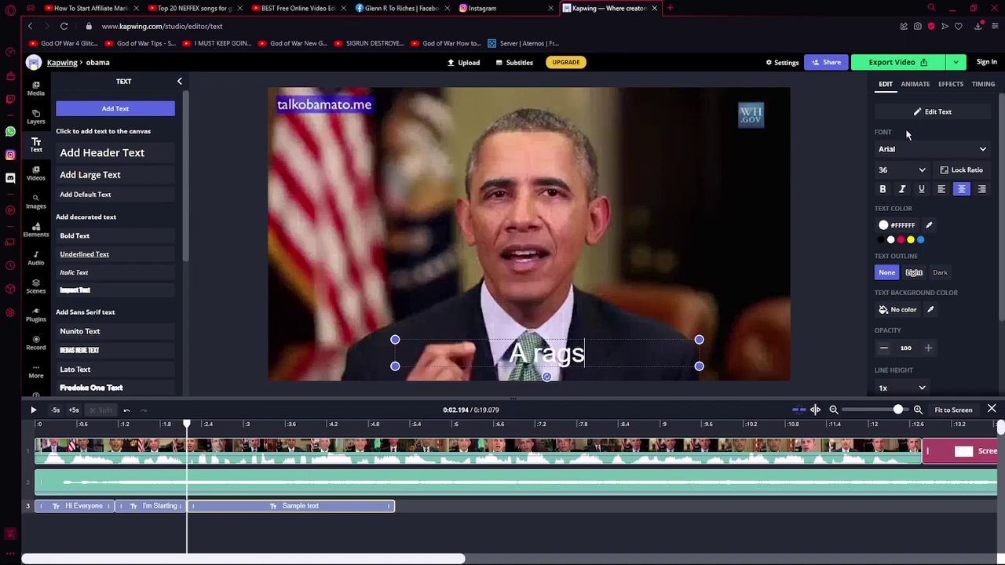
pyautogui.press('BackSpace')
pyautogui.press('BackSpace')
pyautogui.press('BackSpace')
pyautogui.press('BackSpace')
pyautogui.press('BackSpace')
pyautogui.write('RAgs')
pyautogui.press('BackSpace')
pyautogui.press('BackSpace')
pyautogui.press('BackSpace')
pyautogui.write('ags ')
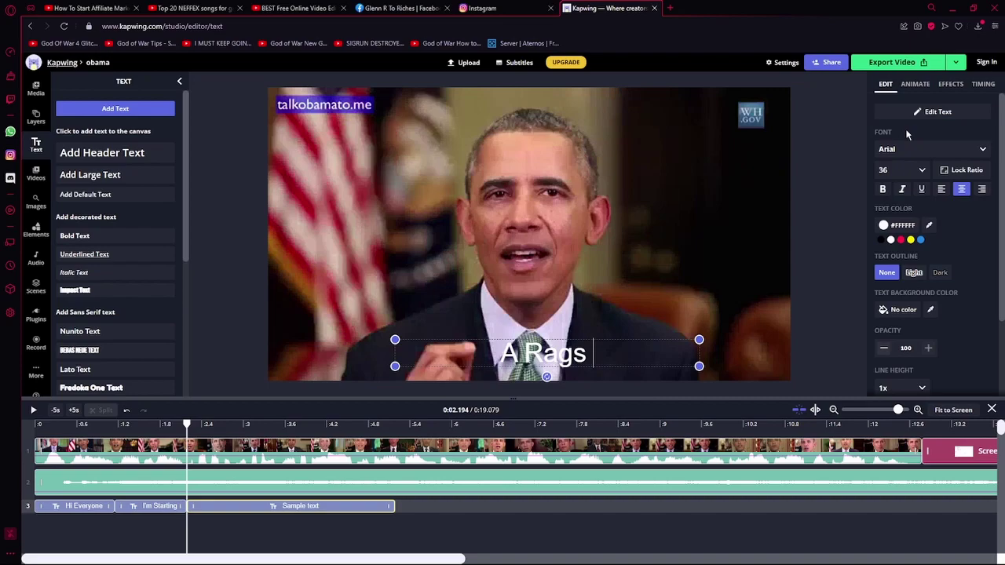
pyautogui.write('"')
pyautogui.write('2')
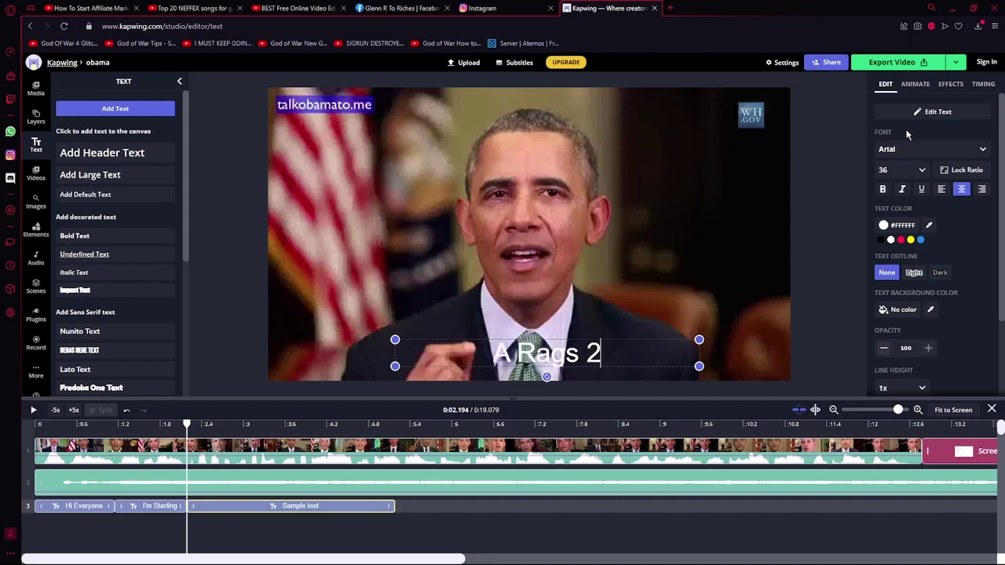
pyautogui.write(' R')
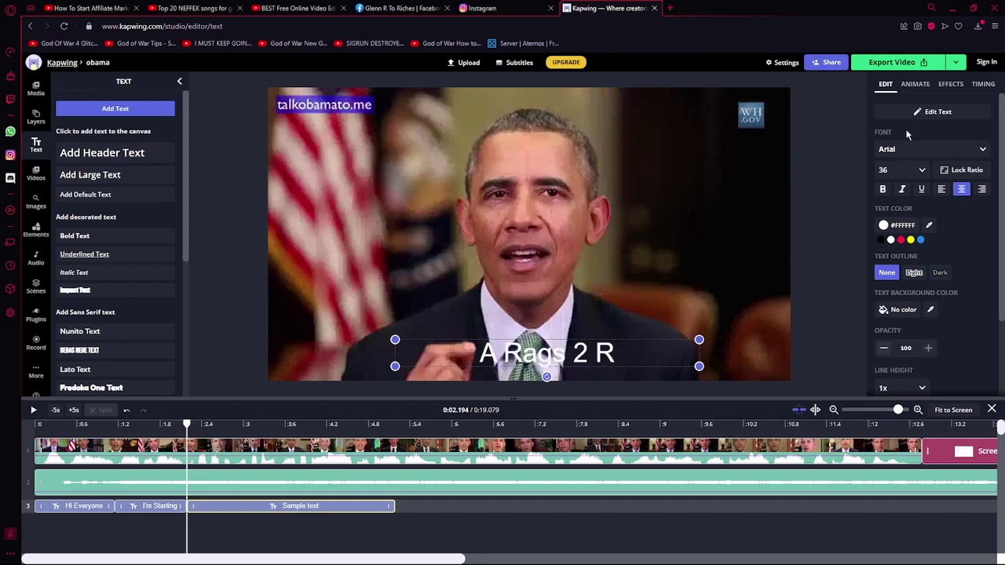
pyautogui.write('ich')
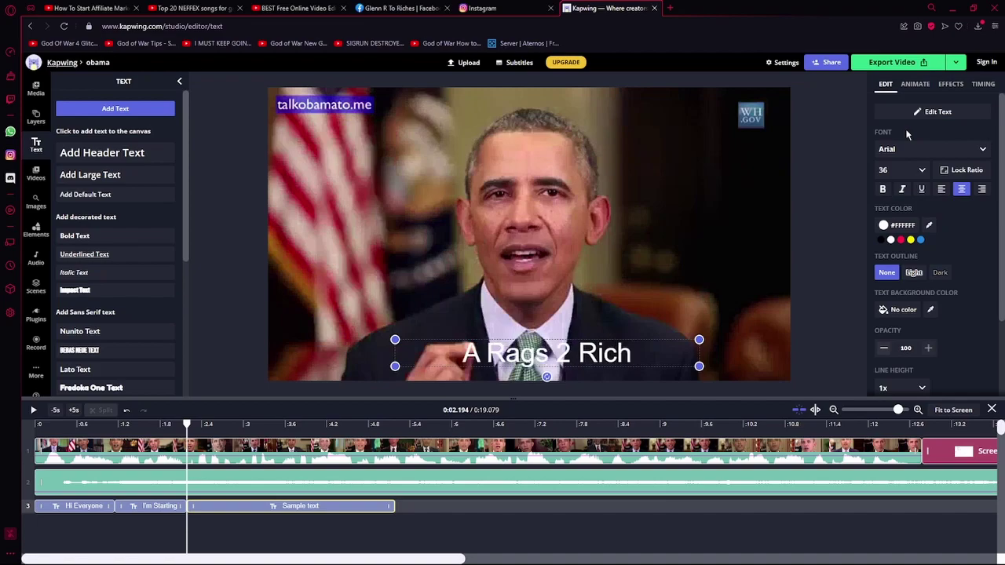
pyautogui.write('s')
pyautogui.press('BackSpace')
pyautogui.write('es')
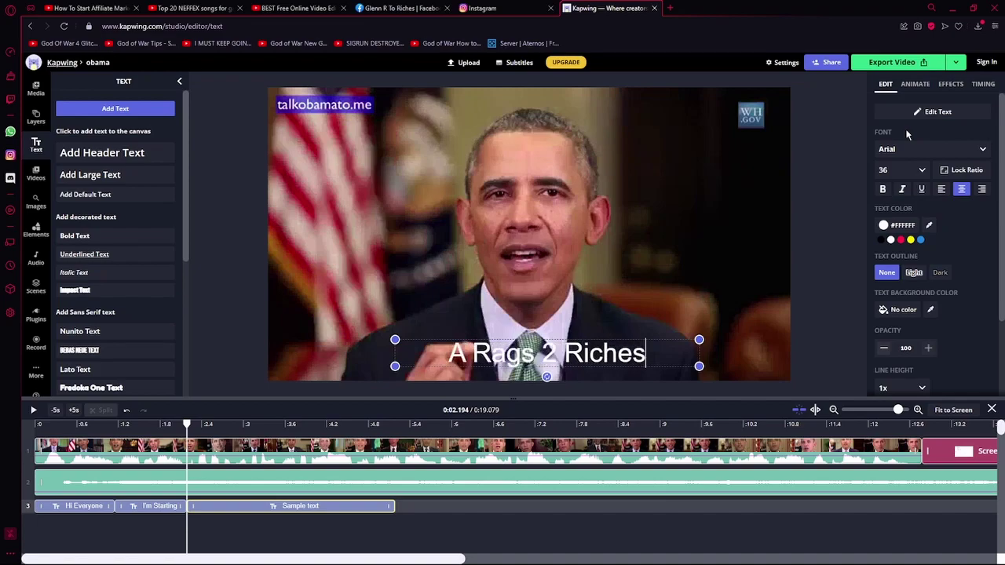
# - Replay the "A Rags 2 Riches" phrase to find where it ends and trim its caption to end at about 4.61 seconds
pyautogui.click(33, 410)
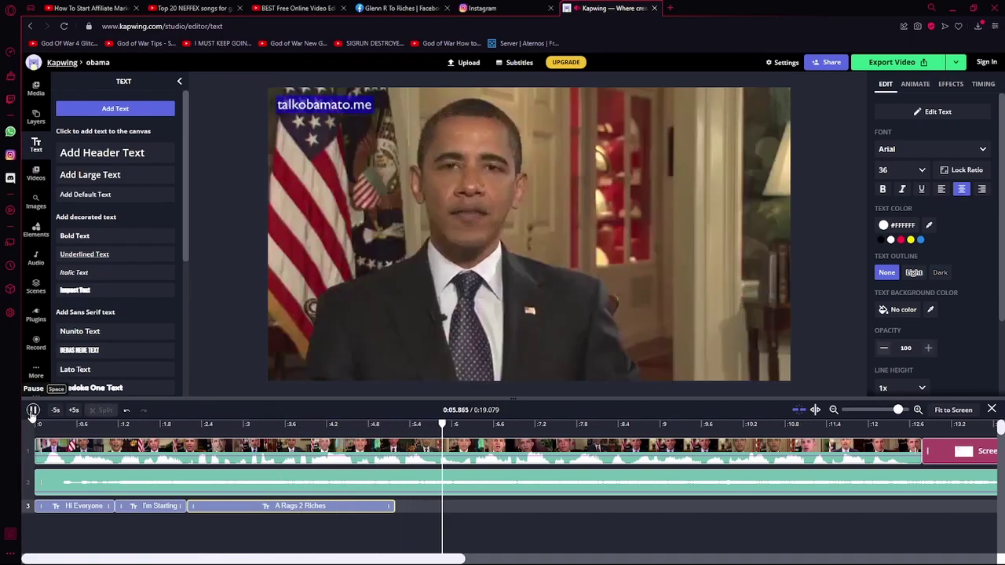
pyautogui.click(33, 410)
pyautogui.click(373, 425)
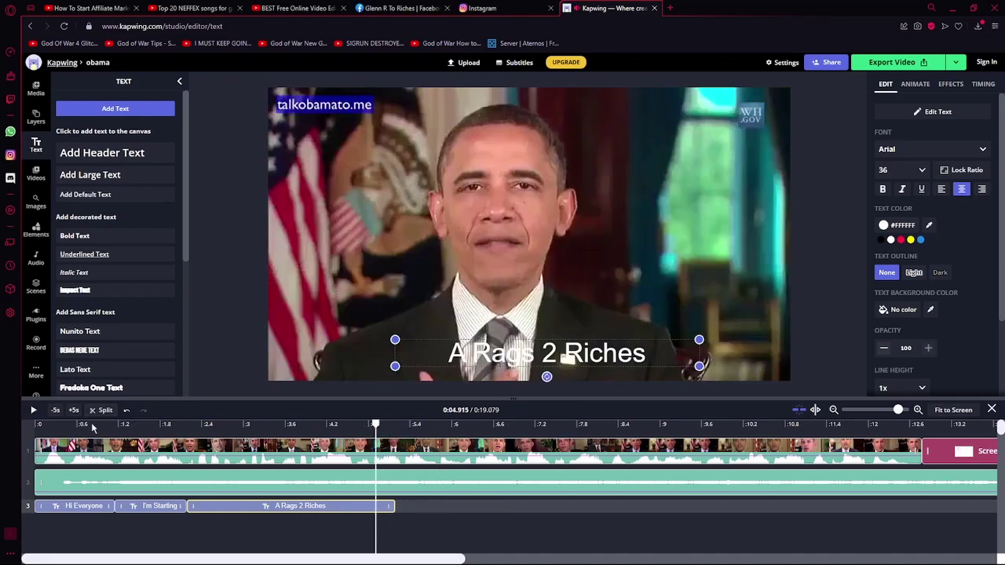
pyautogui.click(33, 410)
pyautogui.click(34, 413)
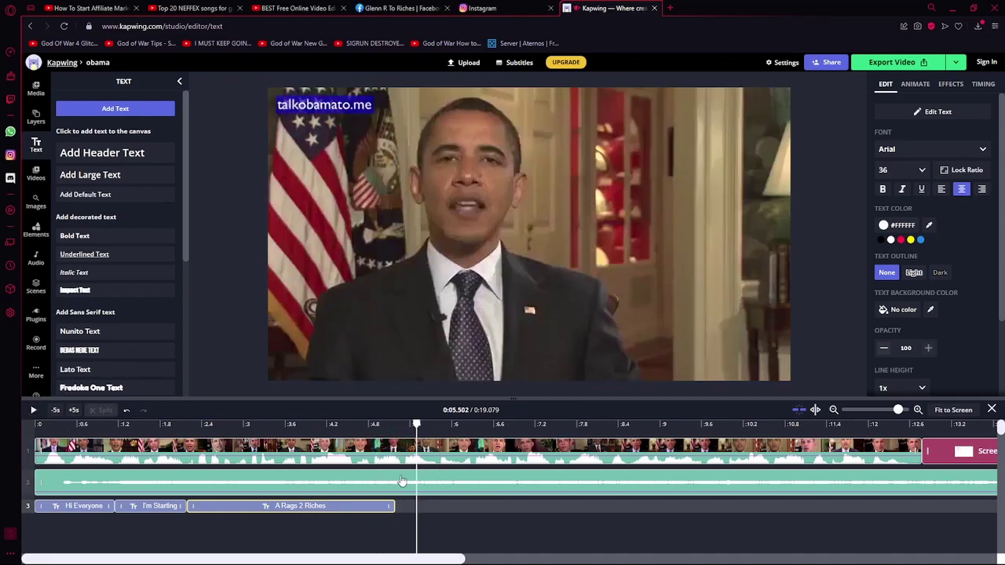
pyautogui.moveTo(406, 430); pyautogui.dragTo(325, 425)
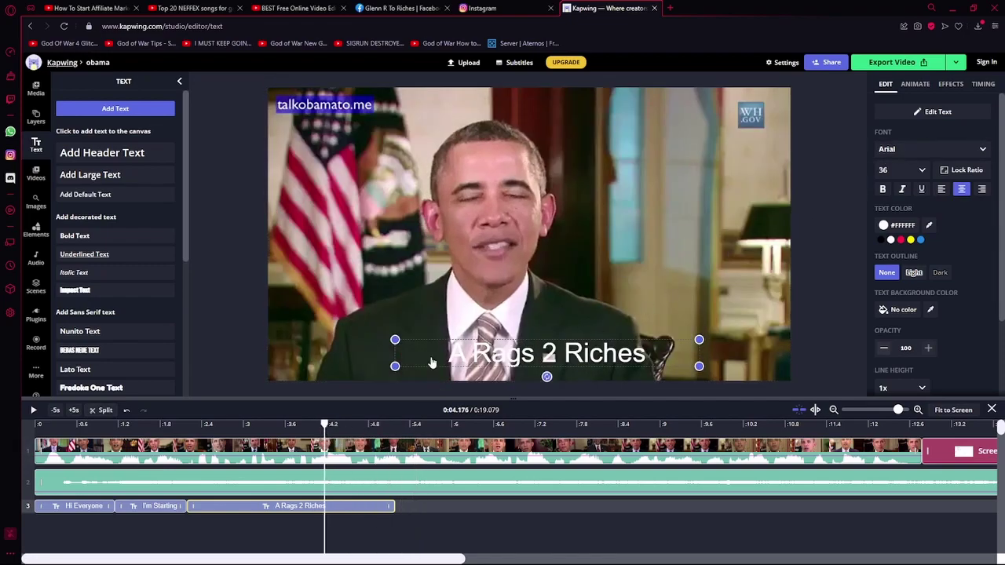
pyautogui.click(32, 410)
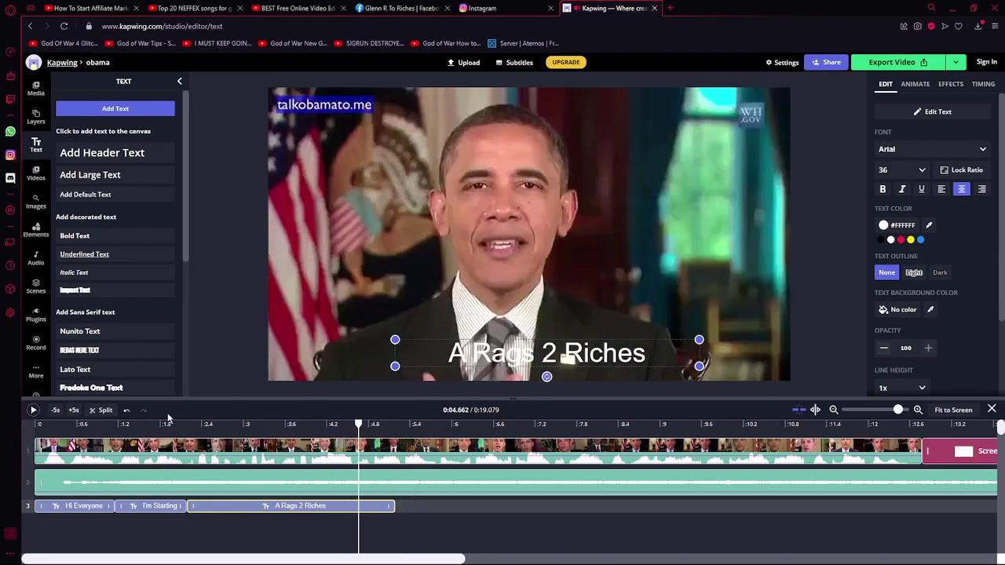
pyautogui.moveTo(359, 424); pyautogui.dragTo(243, 424)
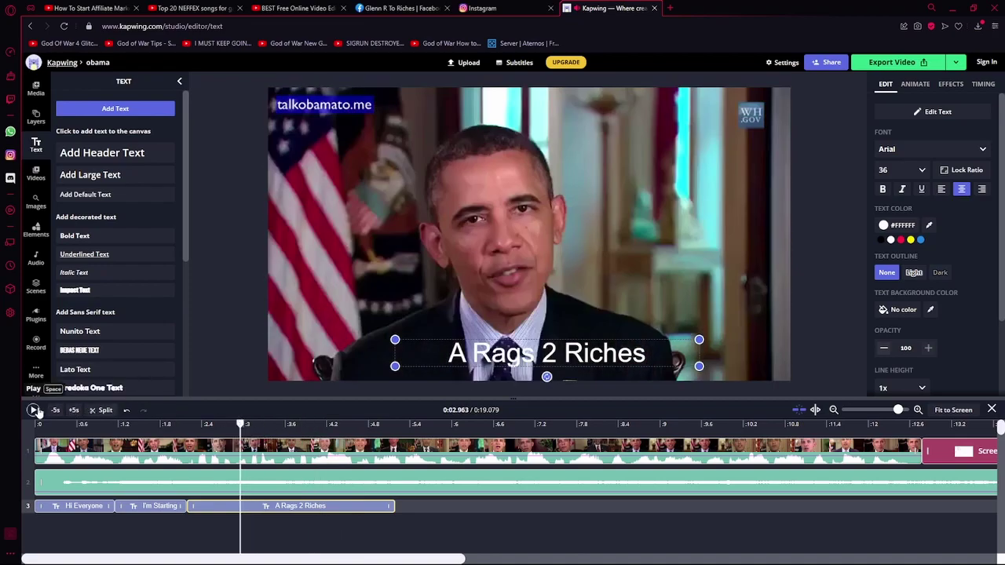
pyautogui.click(34, 410)
pyautogui.click(34, 410)
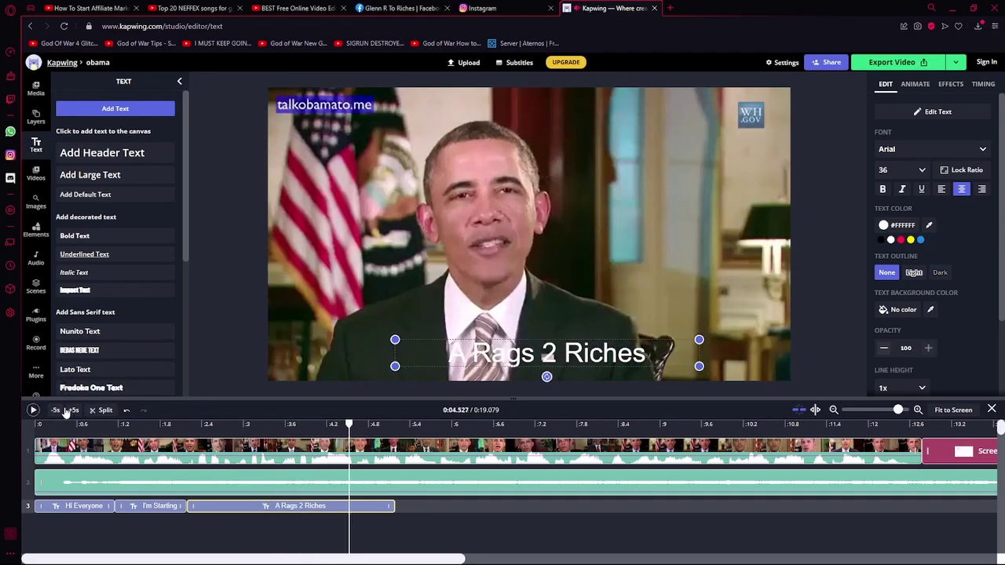
pyautogui.click(34, 410)
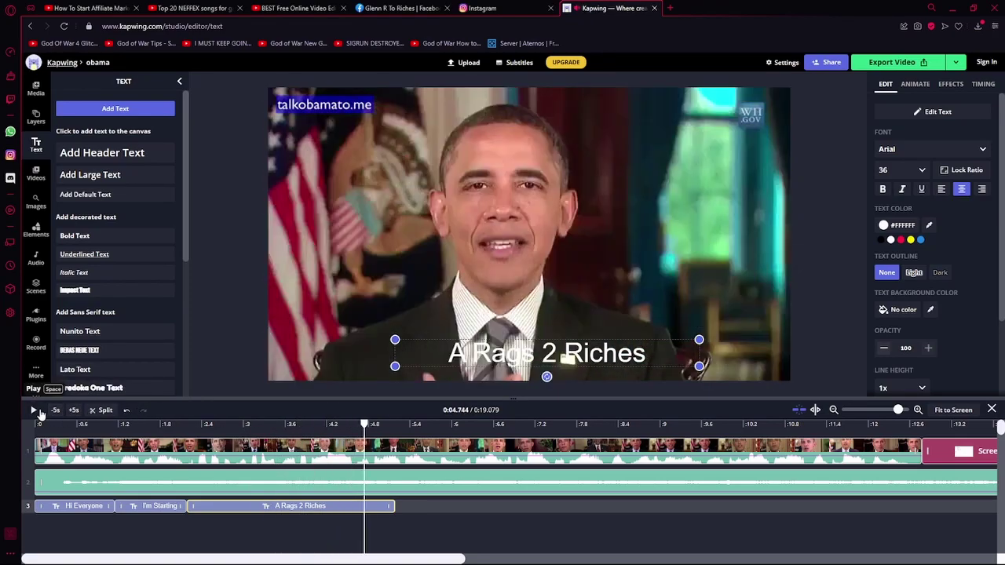
pyautogui.moveTo(365, 425); pyautogui.dragTo(356, 425)
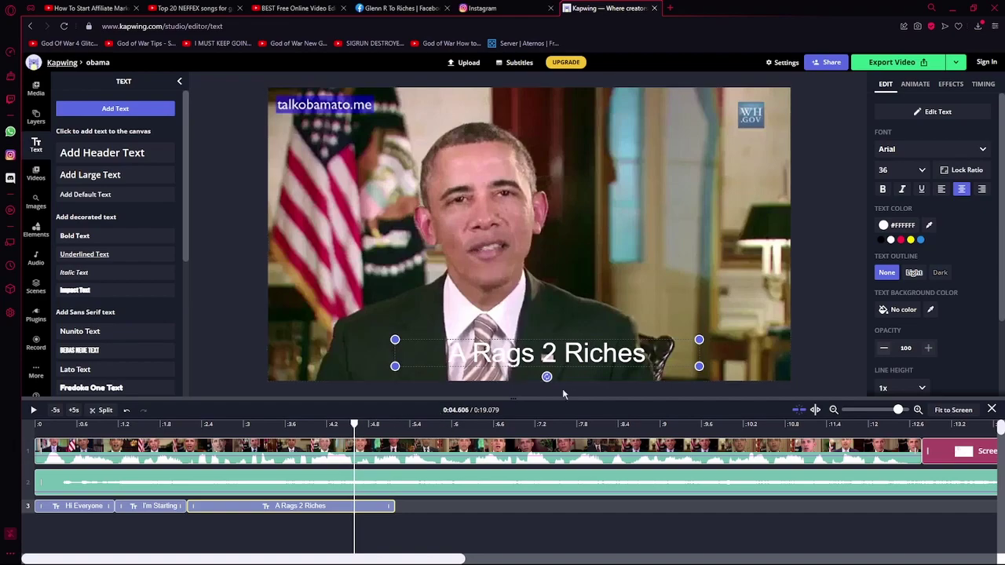
pyautogui.moveTo(390, 507); pyautogui.dragTo(354, 506)
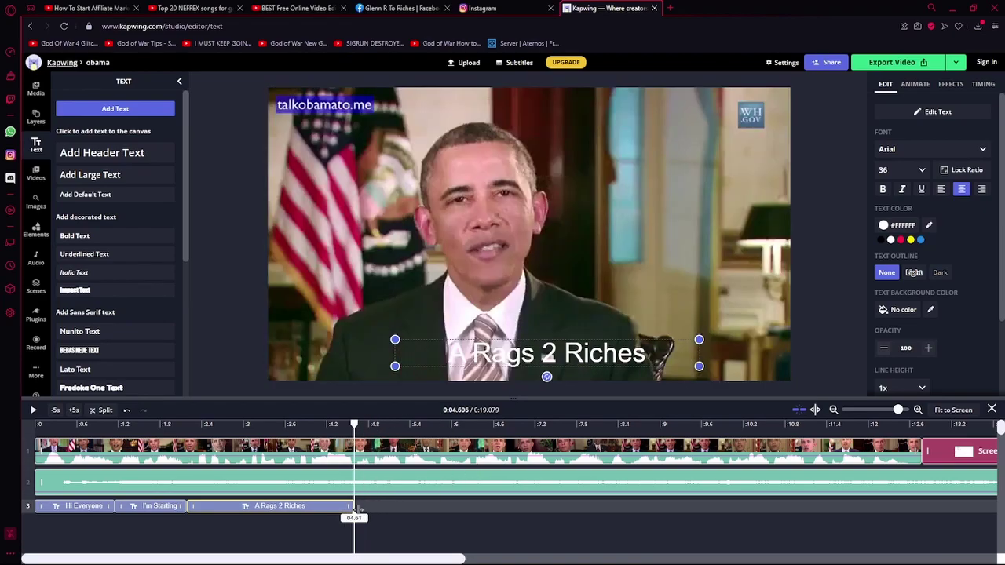
# - Extend the third caption's text to "A Rags 2 Riches series" and widen its text box to fit on one line
pyautogui.moveTo(354, 425); pyautogui.dragTo(271, 425)
pyautogui.click(658, 353)
pyautogui.click(662, 353)
pyautogui.click(938, 111)
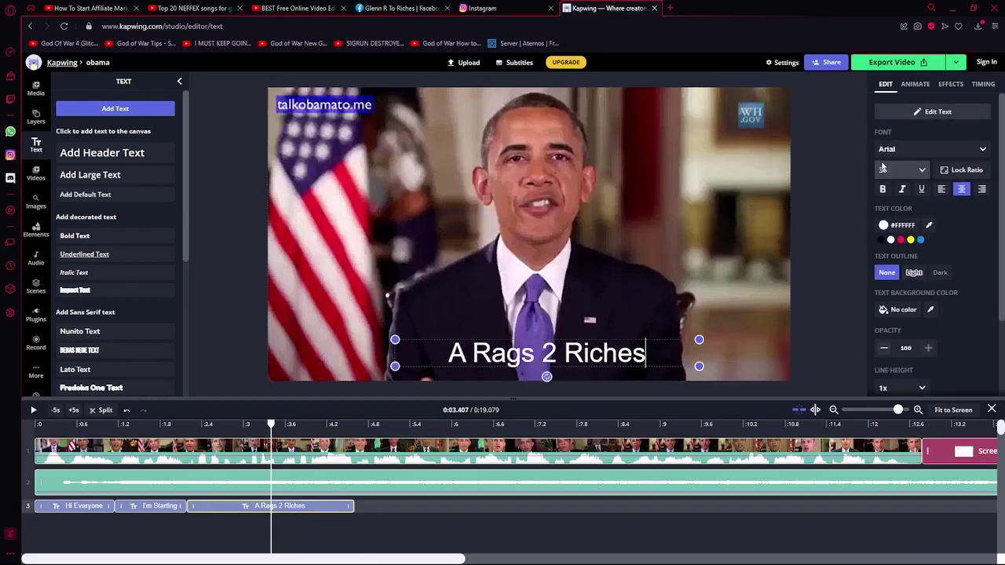
pyautogui.write('series')
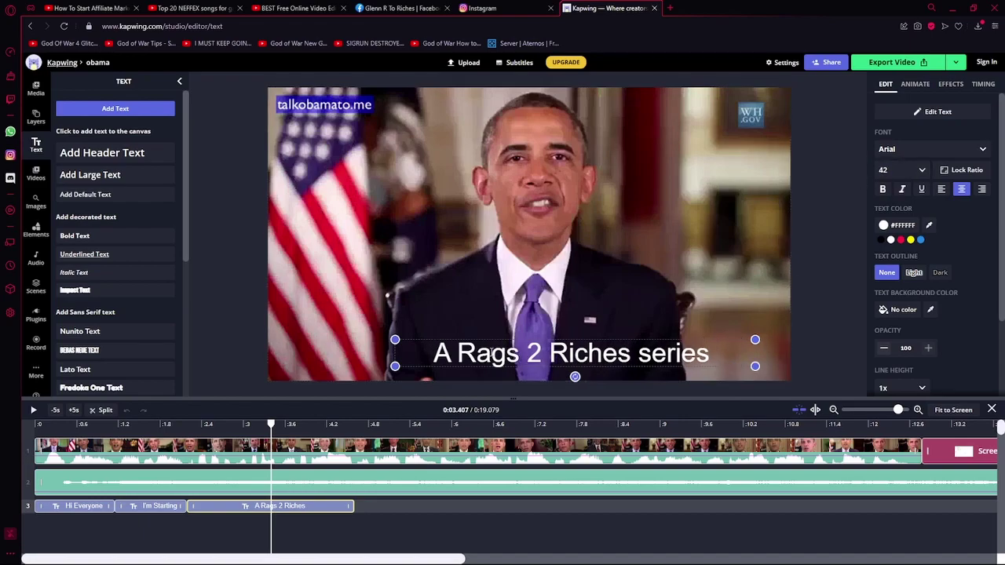
pyautogui.click(429, 344)
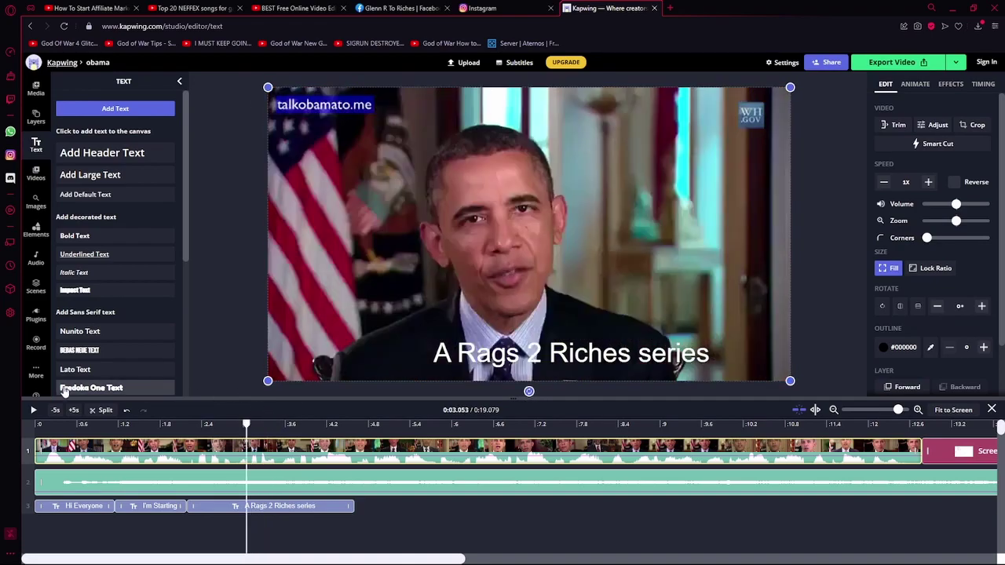
# - Play through the third caption and add a fourth large text layer at its end, about 4.61 seconds, on the captions' track
pyautogui.click(33, 410)
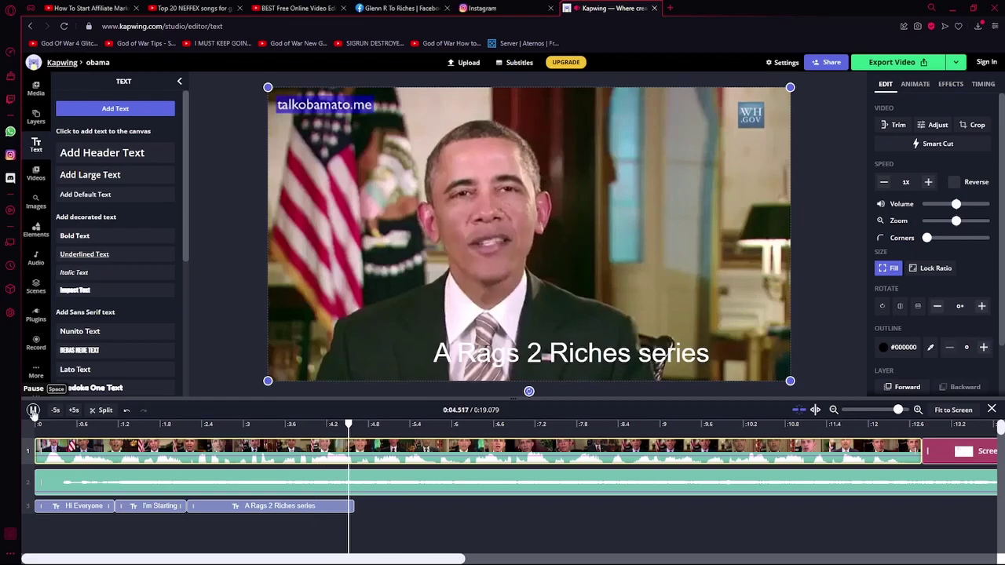
pyautogui.click(33, 410)
pyautogui.moveTo(364, 425)
pyautogui.mouseDown()
pyautogui.moveTo(320, 425)
pyautogui.moveTo(355, 425)
pyautogui.mouseUp()
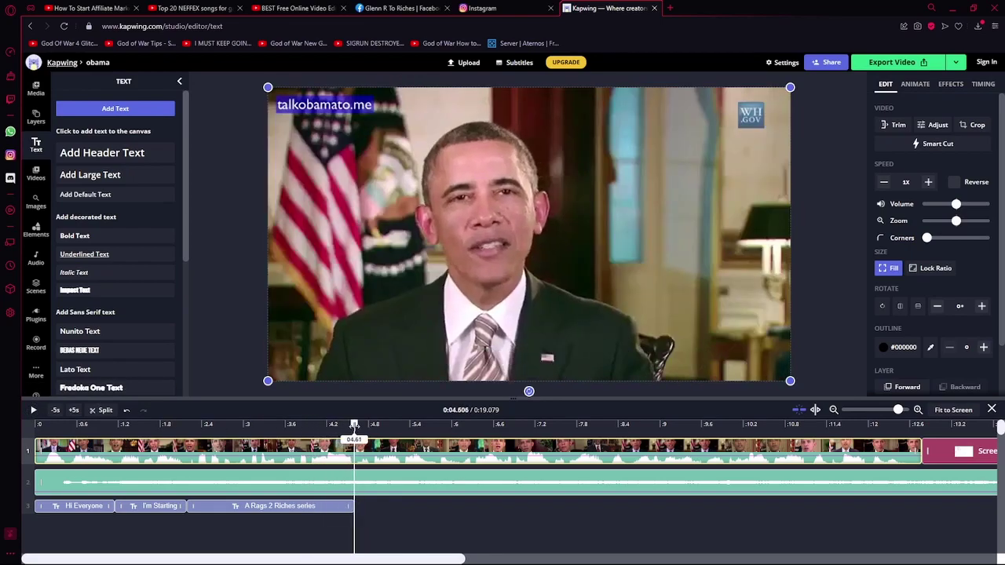
pyautogui.click(105, 175)
pyautogui.moveTo(428, 521)
pyautogui.mouseDown()
pyautogui.moveTo(417, 509)
pyautogui.moveTo(428, 506)
pyautogui.mouseUp()
# - Place the fourth caption low in the picture, enlarge it to font size 68, and color it red (#FF1744)
pyautogui.moveTo(424, 161); pyautogui.dragTo(491, 342)
pyautogui.moveTo(593, 356); pyautogui.dragTo(639, 378)
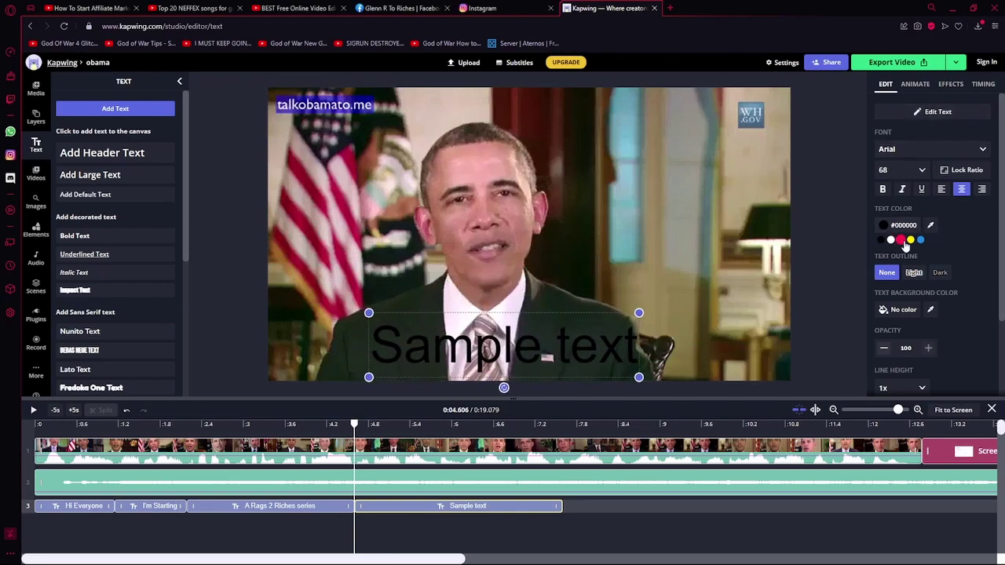
pyautogui.click(902, 240)
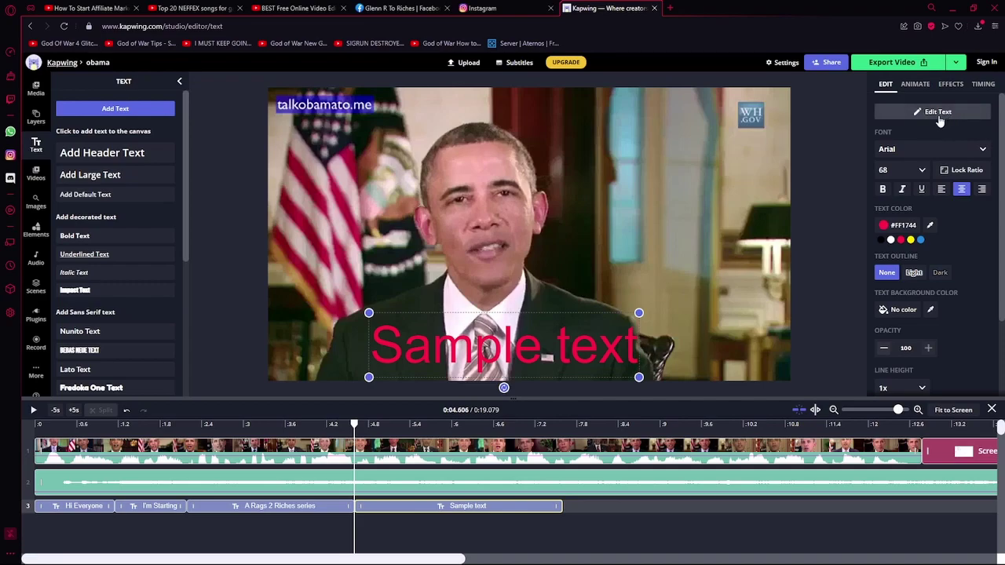
# - Replace the sample text in the fourth caption with "In real Life" and widen its text box
pyautogui.click(939, 112)
pyautogui.press('BackSpace')
pyautogui.press('BackSpace')
pyautogui.press('BackSpace')
pyautogui.press('BackSpace')
pyautogui.press('BackSpace')
pyautogui.press('BackSpace')
pyautogui.press('BackSpace')
pyautogui.press('BackSpace')
pyautogui.press('BackSpace')
pyautogui.press('BackSpace')
pyautogui.press('BackSpace')
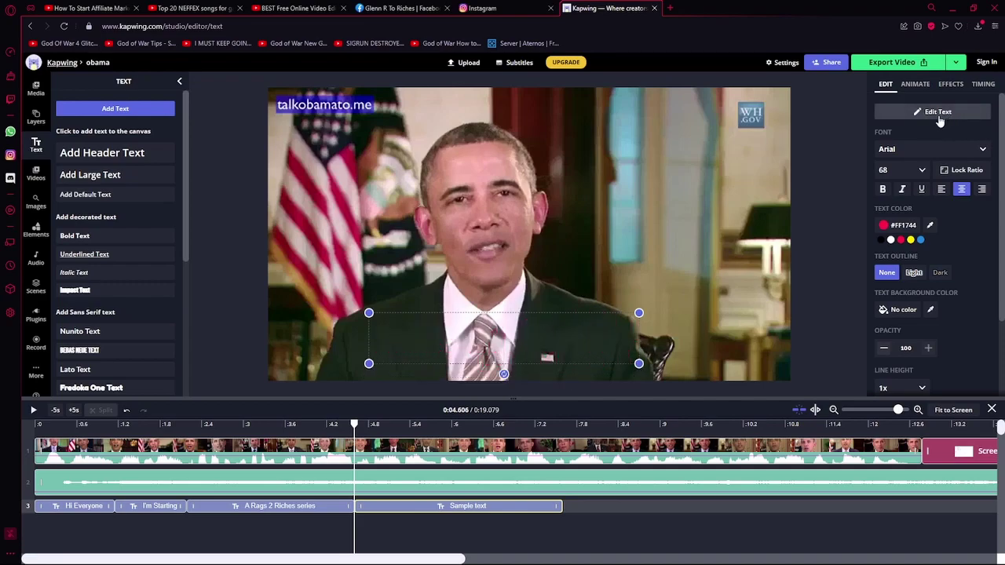
pyautogui.write('In r')
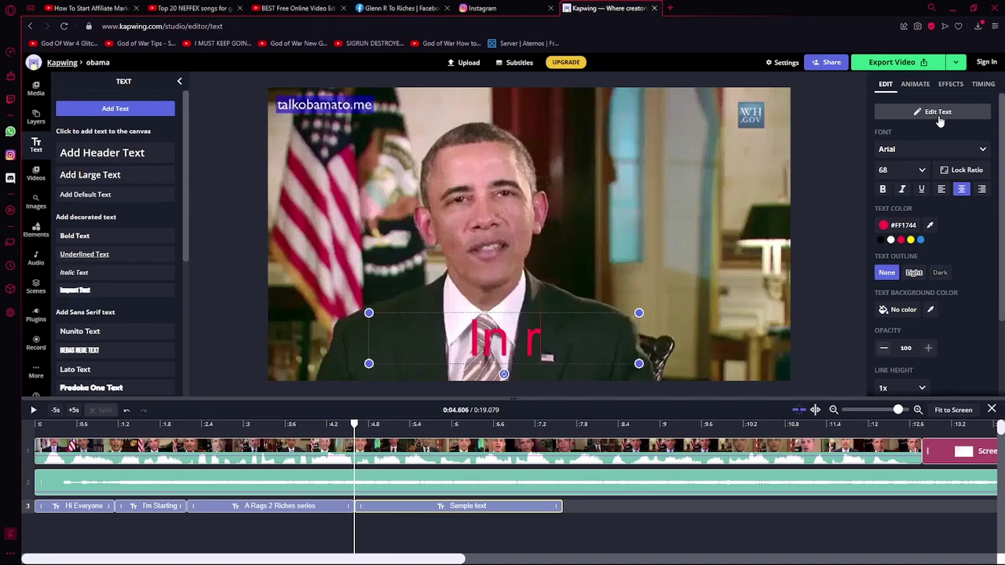
pyautogui.write('eal LIfe')
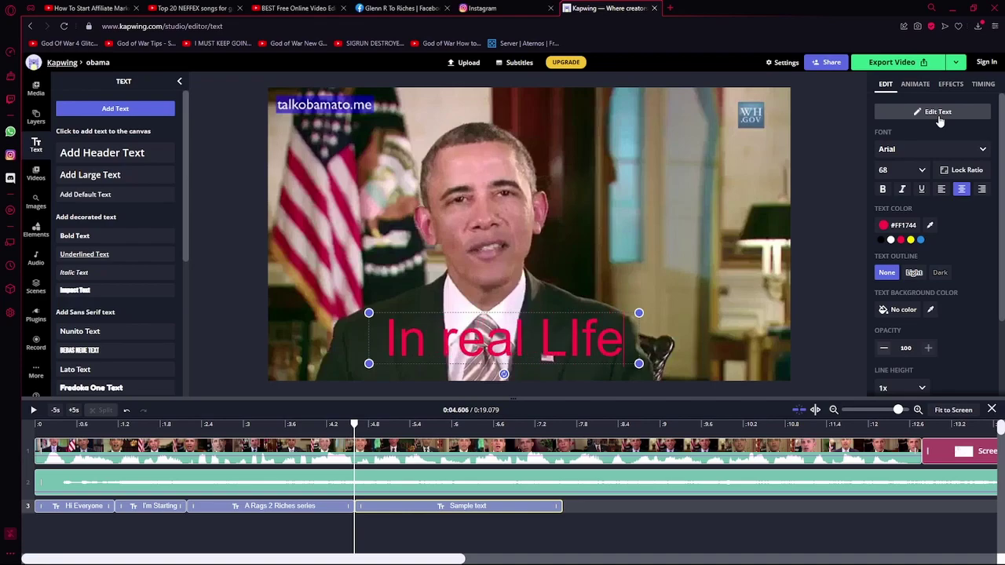
pyautogui.press('BackSpace')
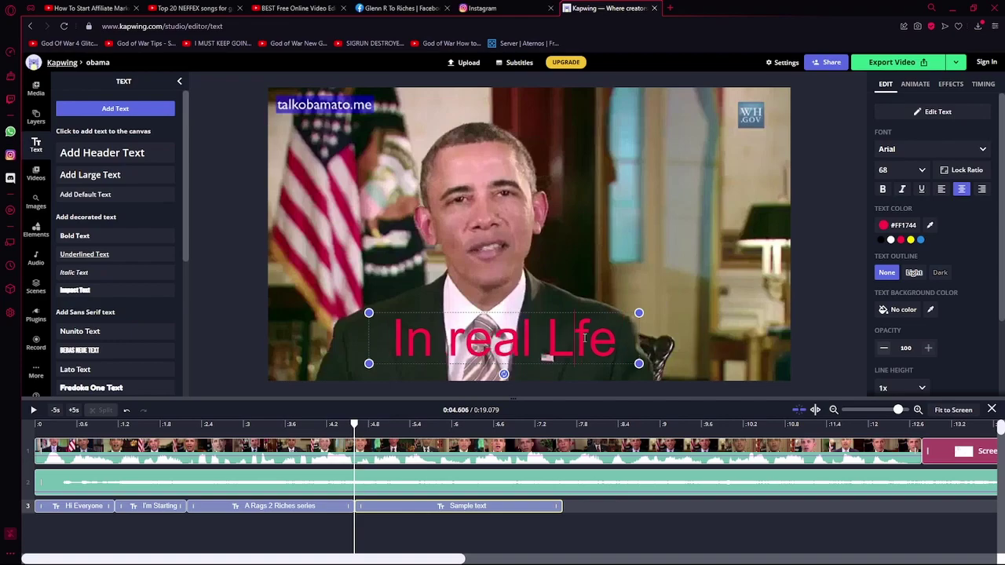
pyautogui.write('i')
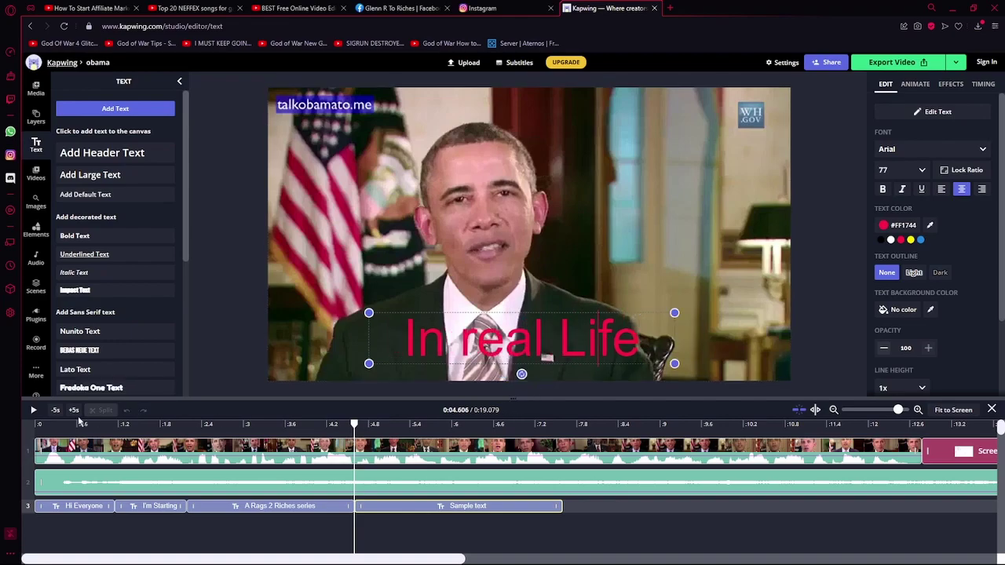
# - Play through the fourth caption to find where its phrase ends and trim the caption's end to about 5.86 seconds
pyautogui.click(33, 411)
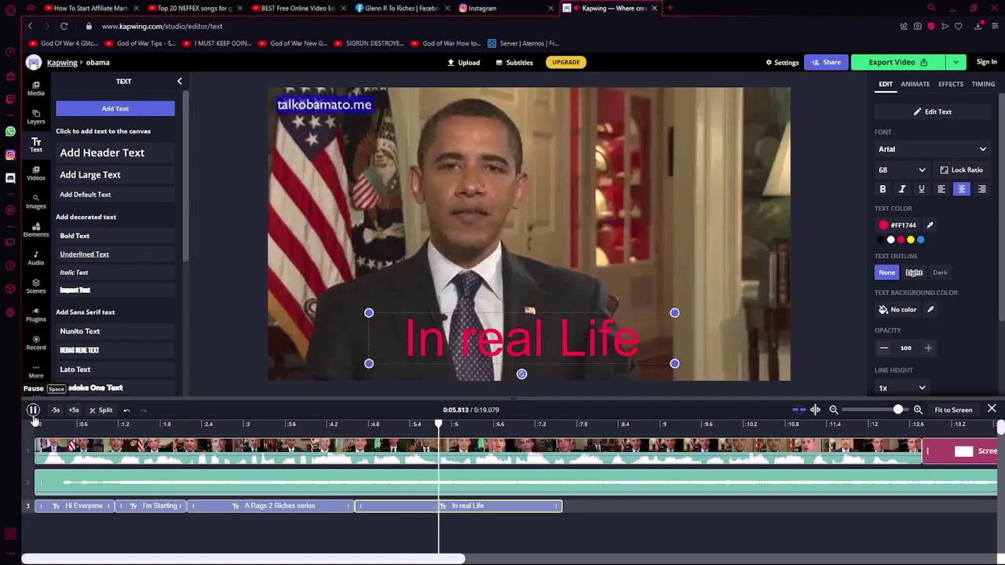
pyautogui.click(33, 410)
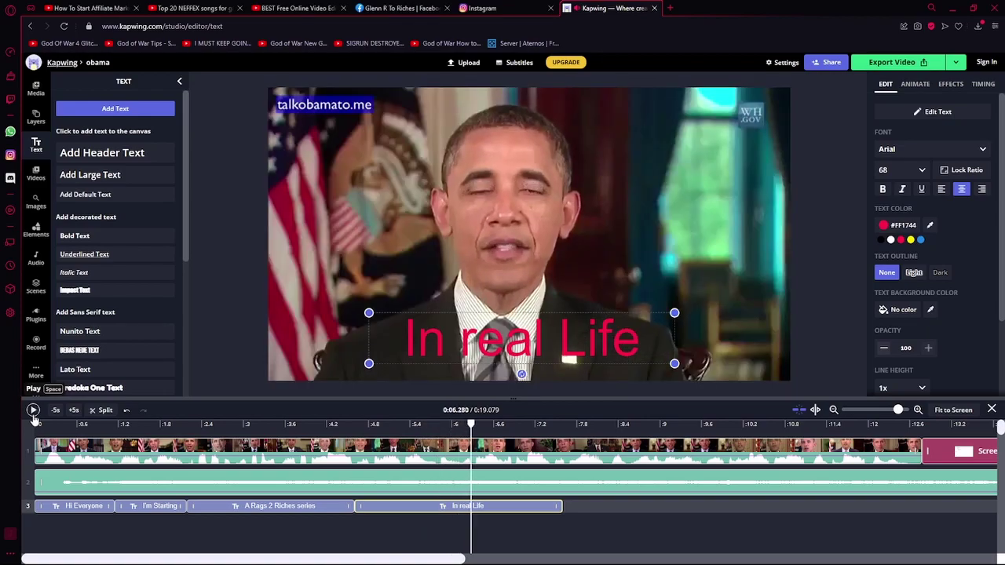
pyautogui.moveTo(472, 424); pyautogui.dragTo(418, 424)
pyautogui.click(33, 410)
pyautogui.moveTo(466, 424); pyautogui.dragTo(440, 424)
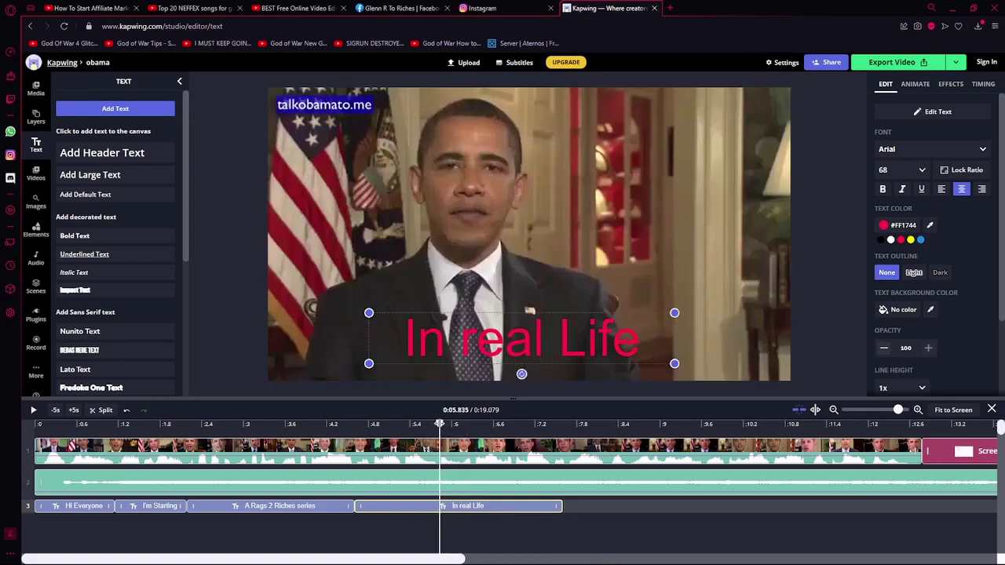
pyautogui.moveTo(439, 424); pyautogui.dragTo(445, 424)
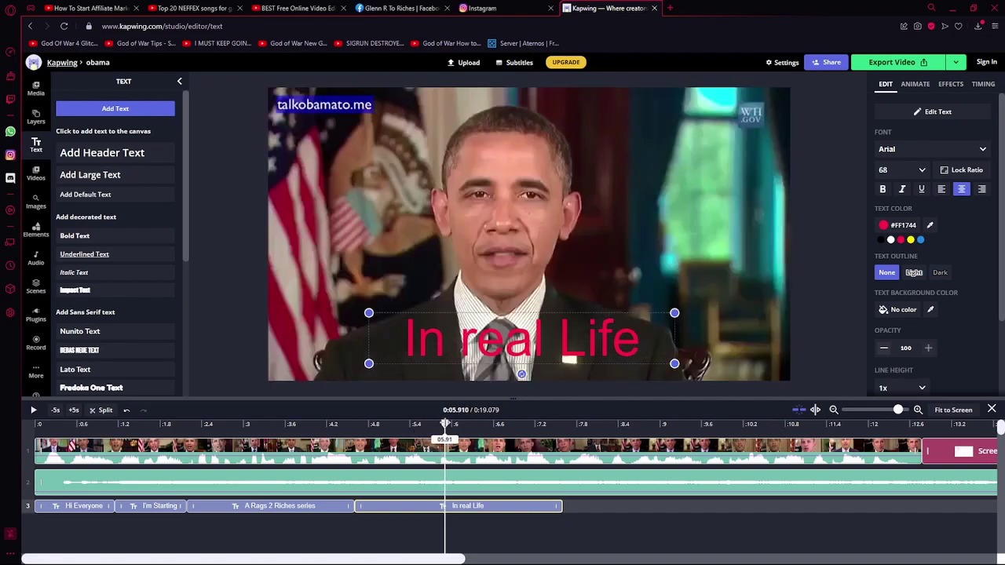
pyautogui.moveTo(441, 424); pyautogui.dragTo(441, 424)
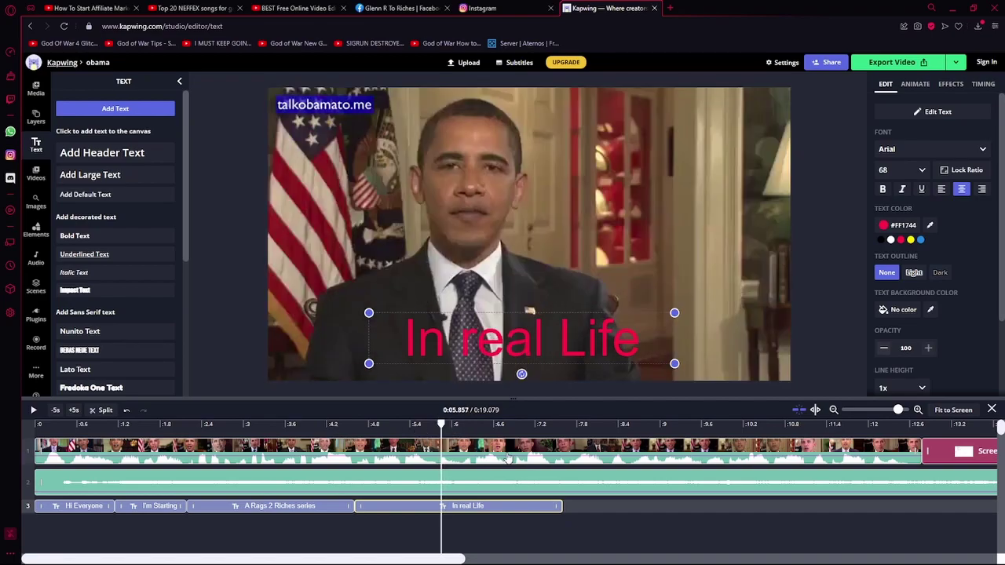
pyautogui.moveTo(559, 506); pyautogui.dragTo(441, 506)
# - Play the video from near the beginning to check the caption timing and locate the end of the next phrase
pyautogui.moveTo(442, 424); pyautogui.dragTo(56, 424)
pyautogui.click(34, 410)
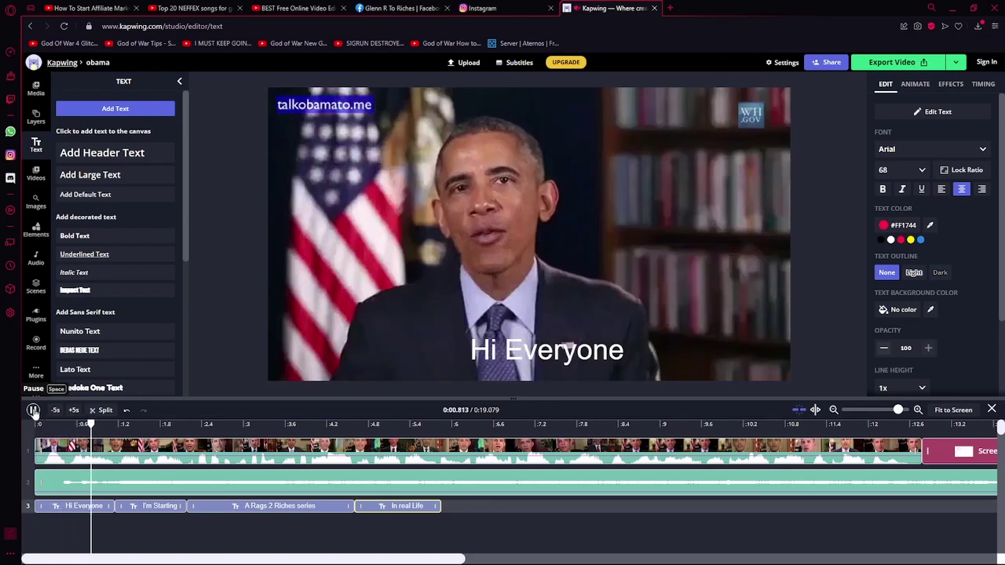
pyautogui.moveTo(26, 380)
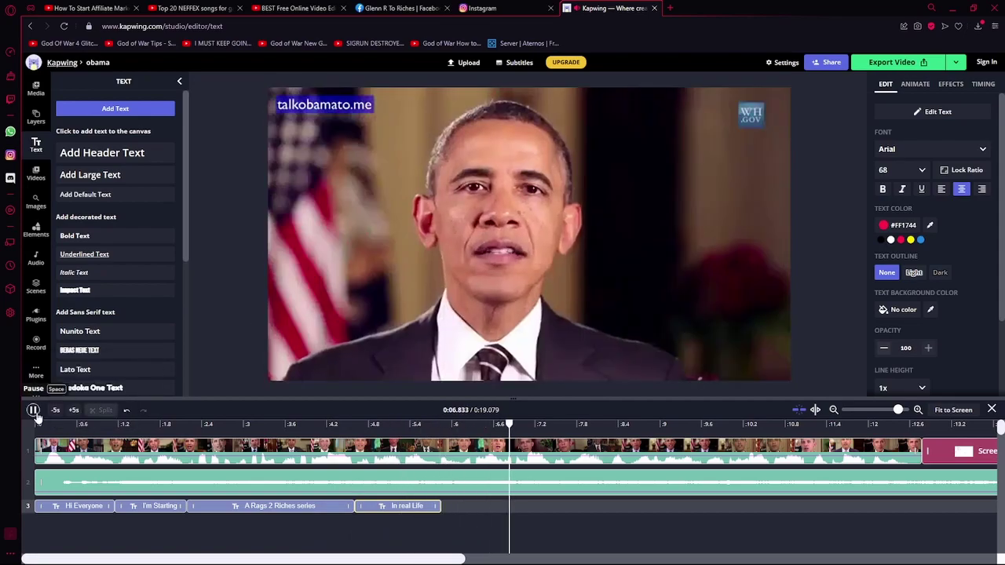
pyautogui.press('space')
pyautogui.click(33, 414)
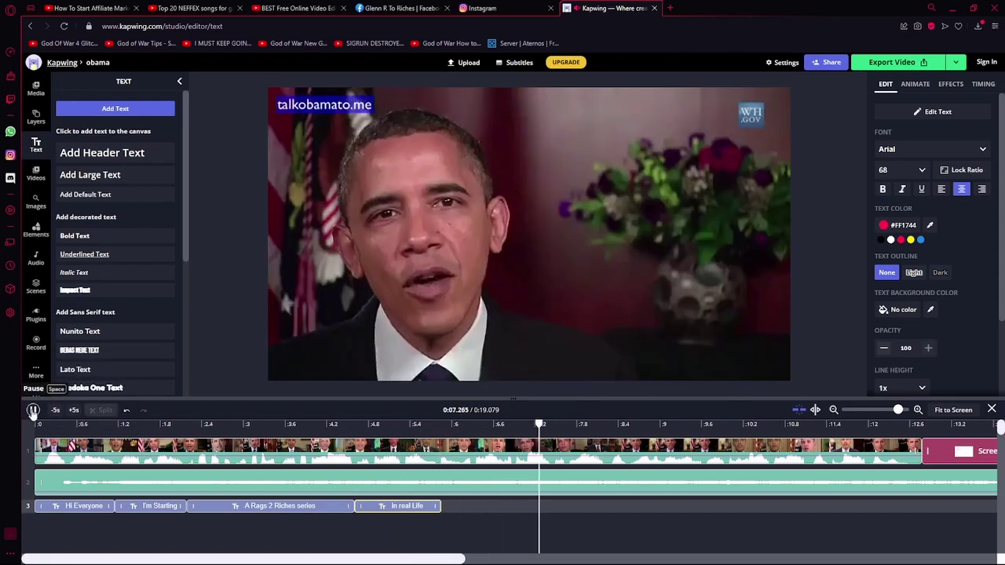
pyautogui.click(33, 413)
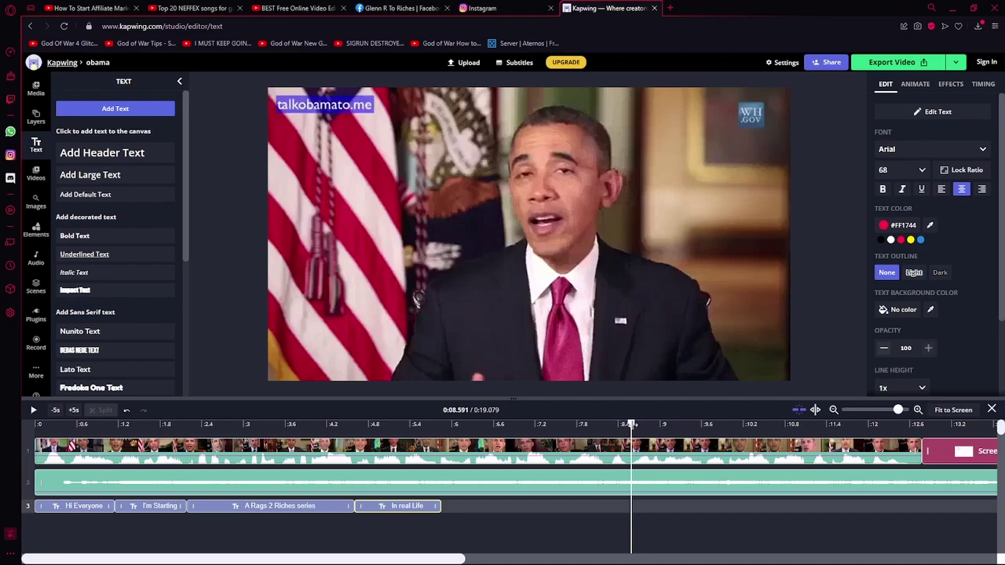
pyautogui.moveTo(633, 424); pyautogui.dragTo(620, 425)
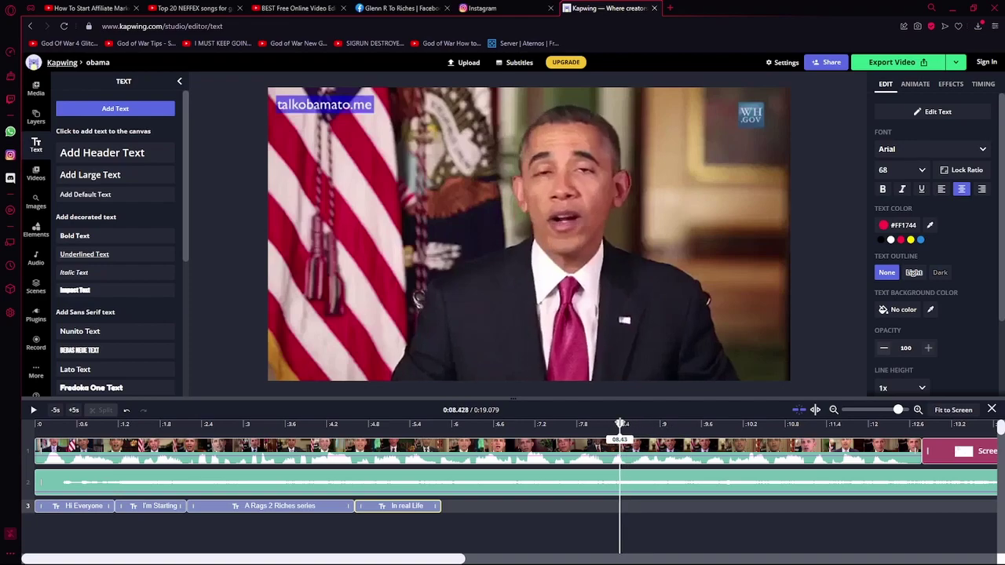
# - Add a large text layer directly after the "In real Life" caption and shorten its end to about 8.61 seconds
pyautogui.click(106, 175)
pyautogui.moveTo(705, 511); pyautogui.dragTo(535, 511)
pyautogui.moveTo(649, 506); pyautogui.dragTo(632, 502)
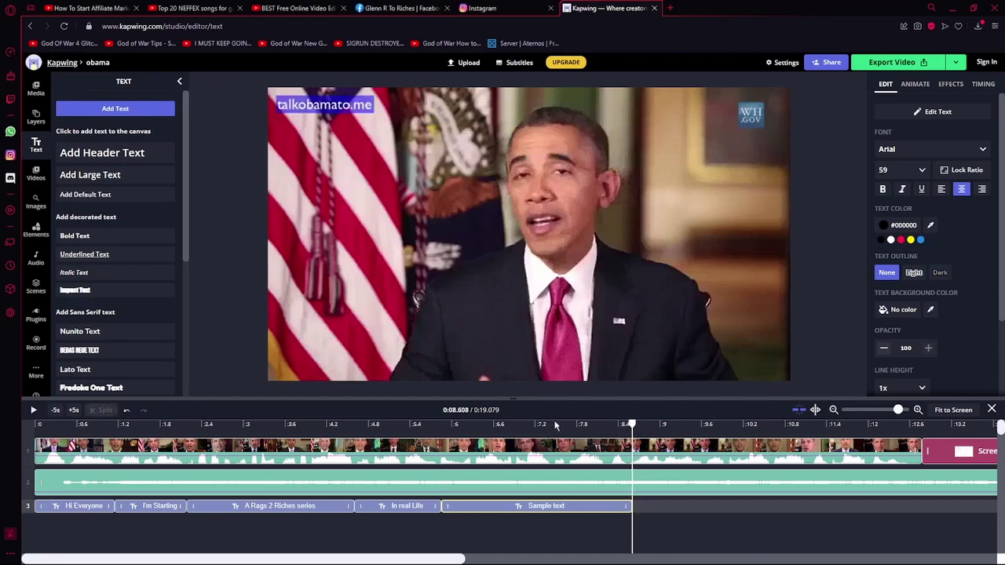
# - Replay the phrase under the fifth caption and trim the caption's end to about 8.32 seconds
pyautogui.click(33, 410)
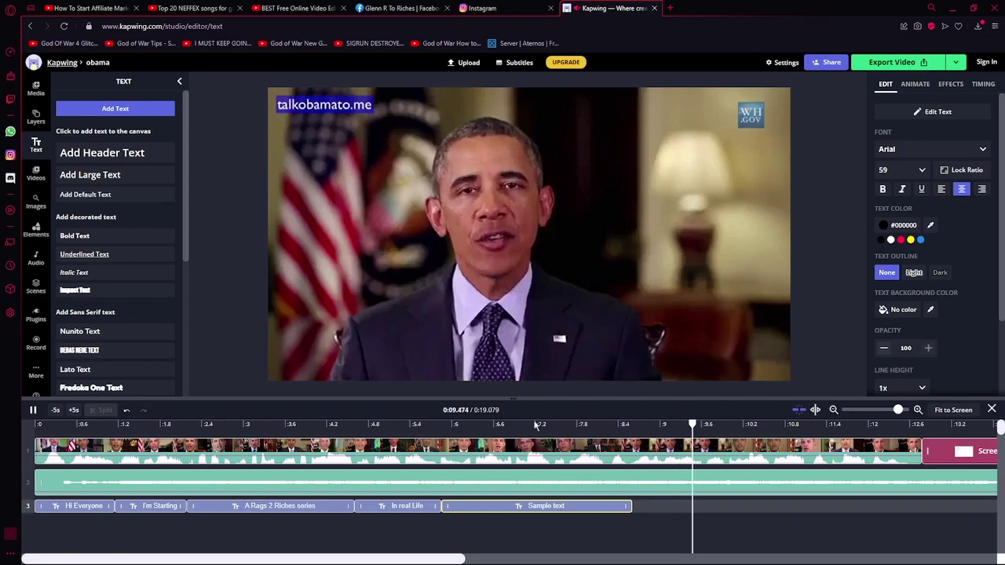
pyautogui.click(481, 424)
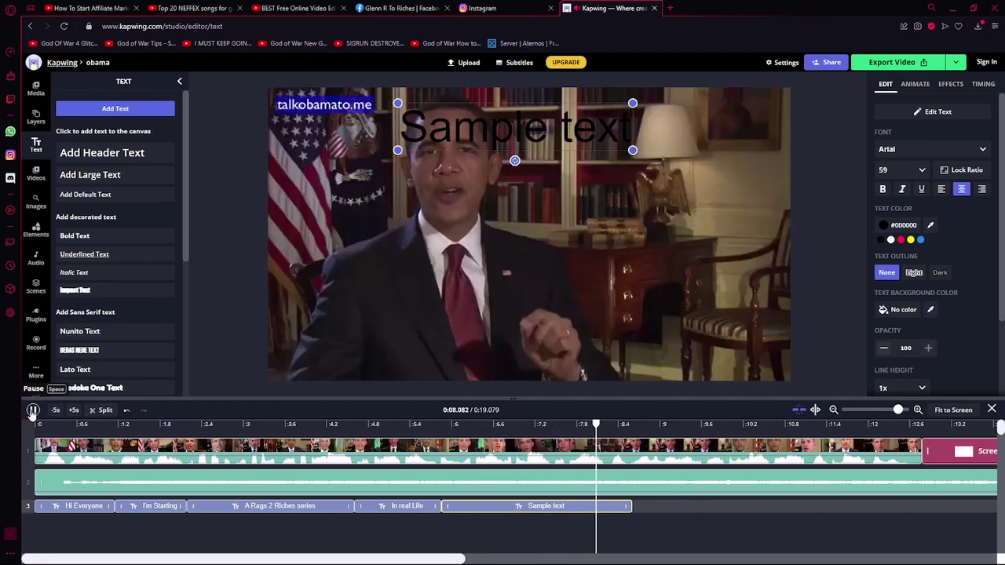
pyautogui.click(33, 410)
pyautogui.moveTo(630, 507); pyautogui.dragTo(622, 507)
pyautogui.moveTo(623, 423); pyautogui.dragTo(612, 424)
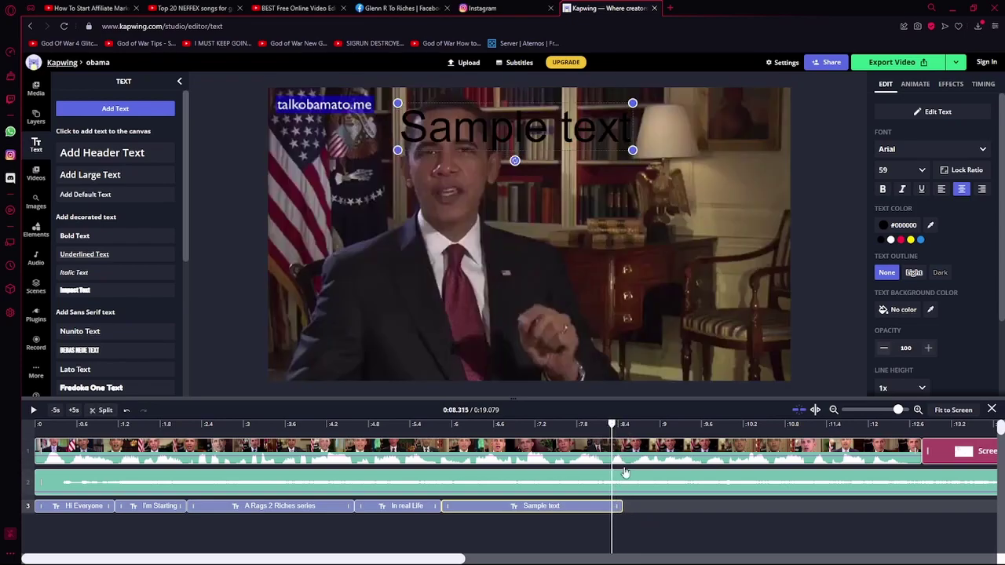
pyautogui.moveTo(622, 506); pyautogui.dragTo(615, 497)
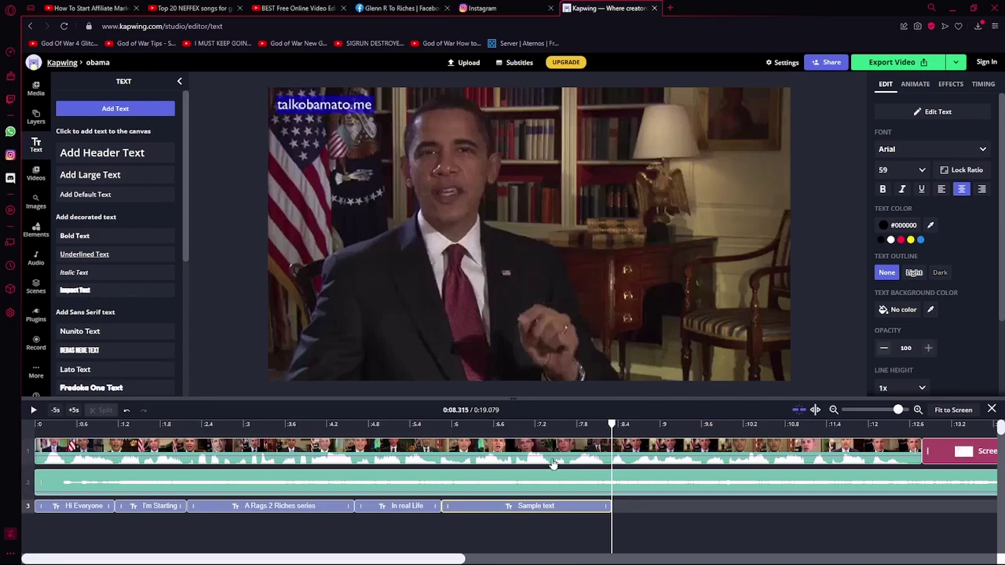
# - Place the fifth caption low in the picture and widen its text box, with the font at size 51
pyautogui.click(514, 509)
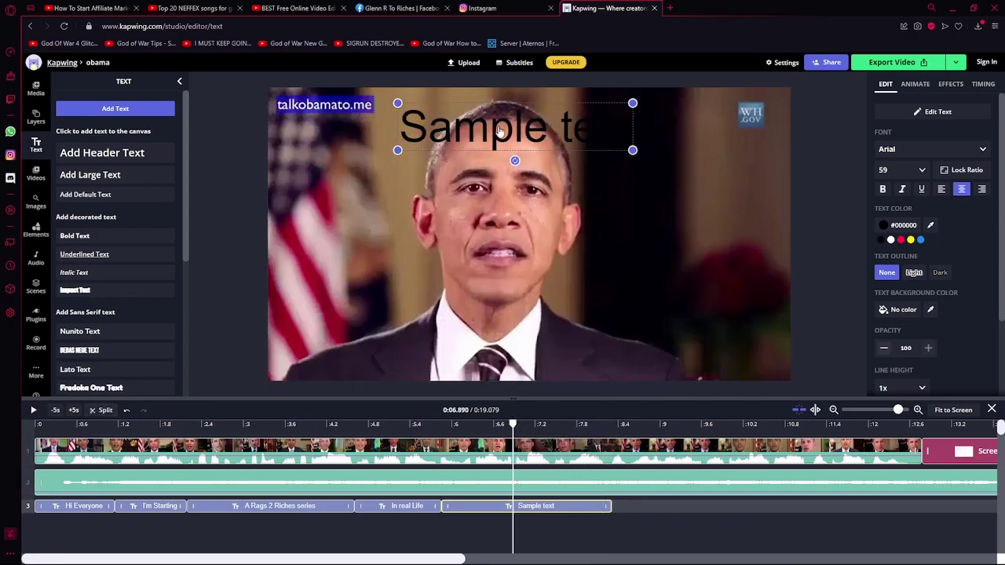
pyautogui.moveTo(502, 132); pyautogui.dragTo(460, 336)
pyautogui.moveTo(595, 354); pyautogui.dragTo(702, 348)
pyautogui.moveTo(548, 323); pyautogui.dragTo(541, 351)
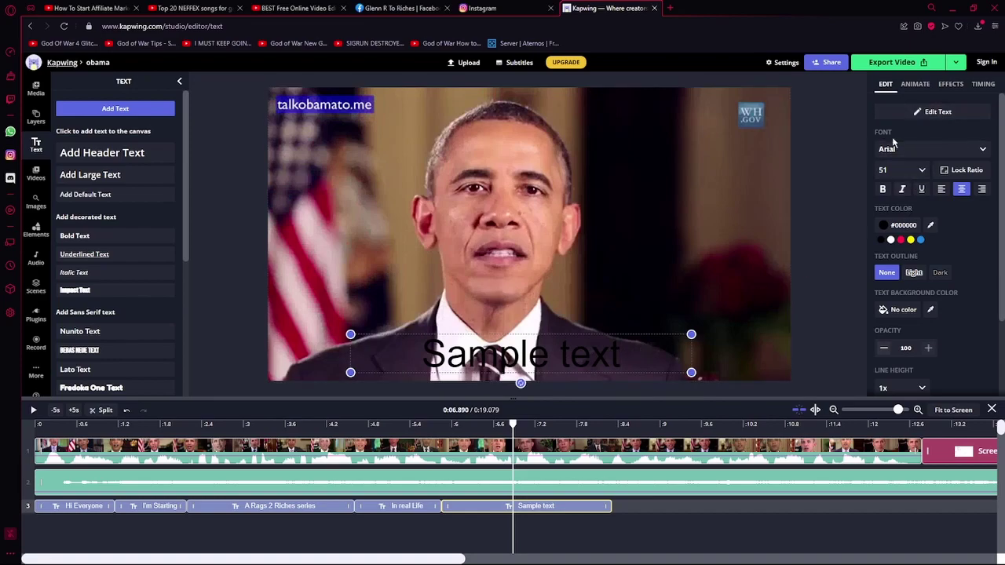
# - Replace the sample text in the fifth caption with "If you want to follow the" and resize its box to font size 32
pyautogui.press('BackSpace')
pyautogui.press('BackSpace')
pyautogui.press('BackSpace')
pyautogui.press('BackSpace')
pyautogui.press('BackSpace')
pyautogui.press('BackSpace')
pyautogui.press('BackSpace')
pyautogui.press('BackSpace')
pyautogui.press('BackSpace')
pyautogui.press('BackSpace')
pyautogui.press('BackSpace')
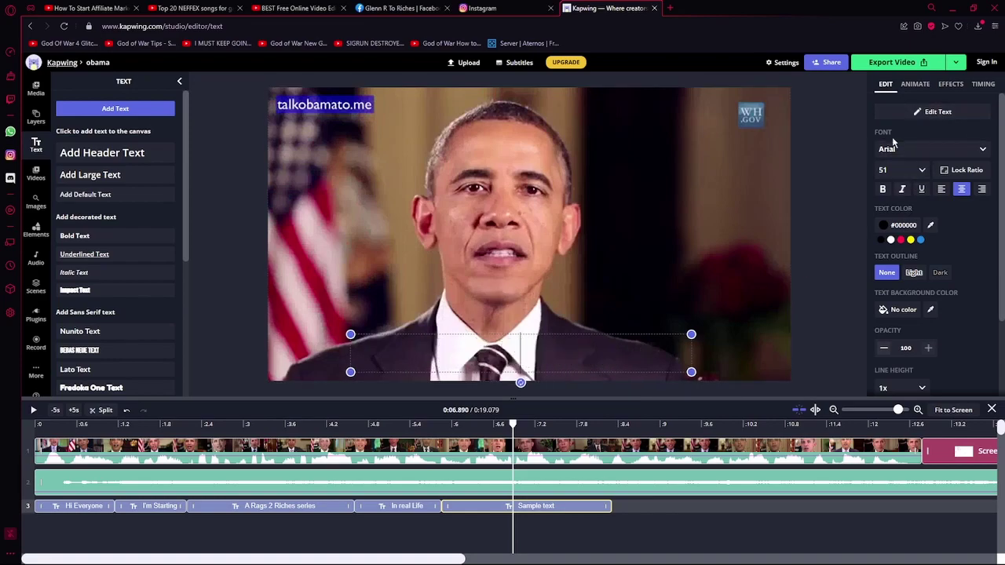
pyautogui.write('If you want to for')
pyautogui.write('low the')
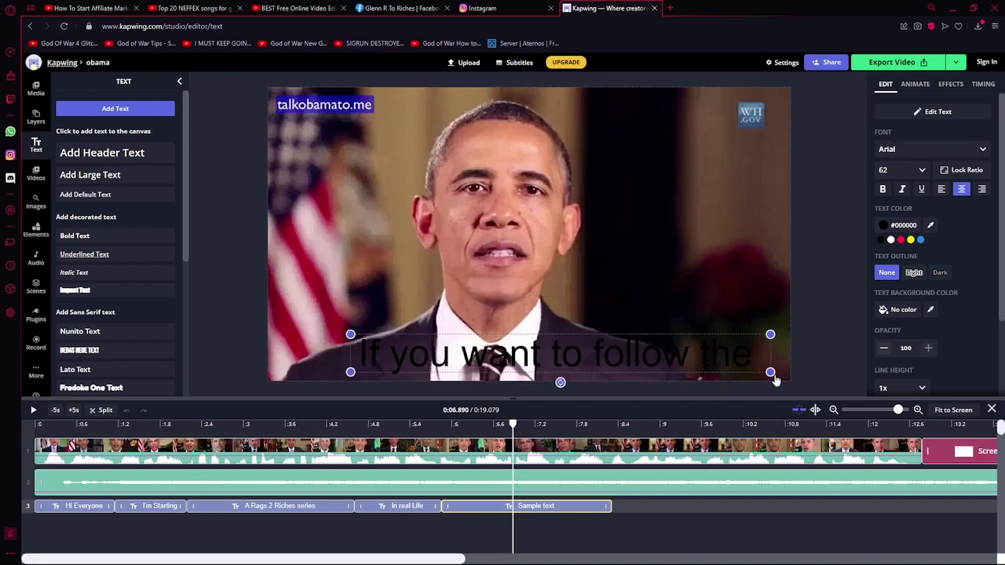
pyautogui.moveTo(770, 372); pyautogui.dragTo(769, 359)
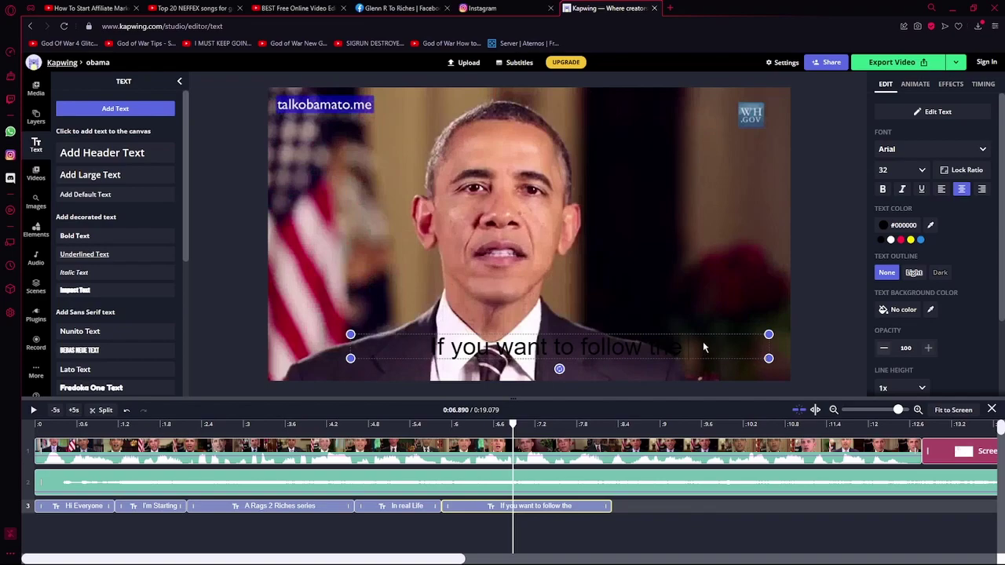
# - Extend the fifth caption's text with "JOurney" and color it white (#FFFFFF)
pyautogui.write('3Dun')
pyautogui.write('ey')
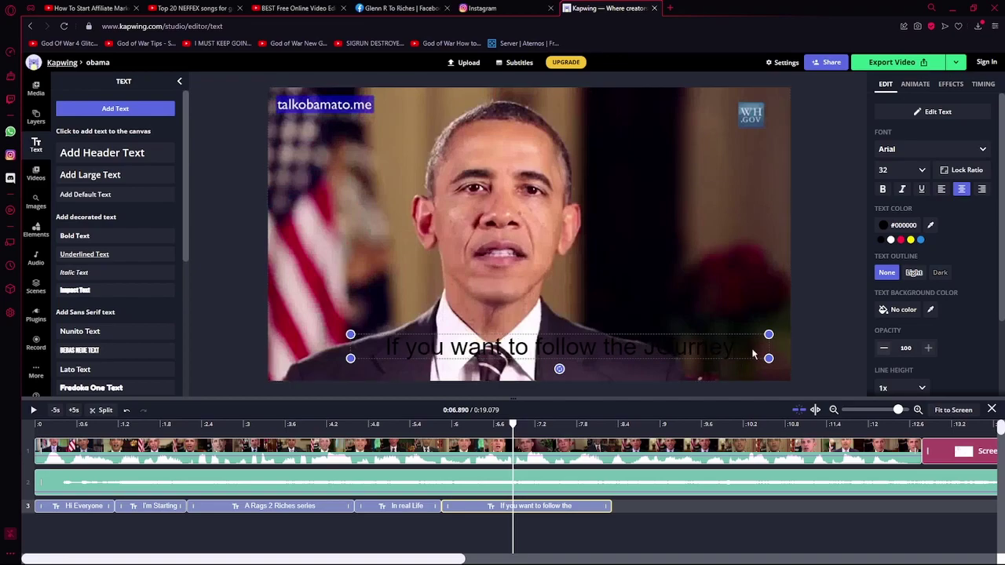
pyautogui.click(892, 239)
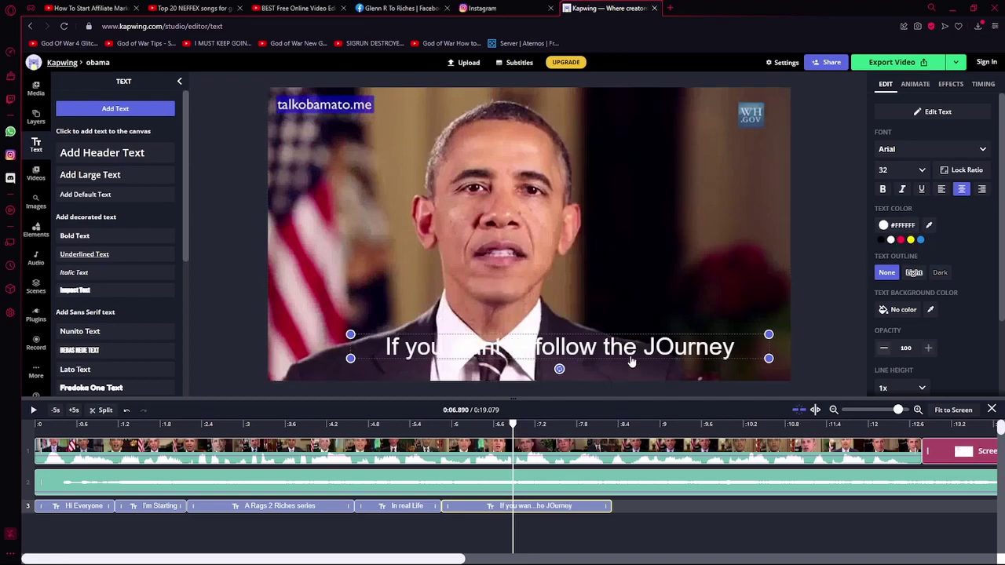
pyautogui.press('Delete')
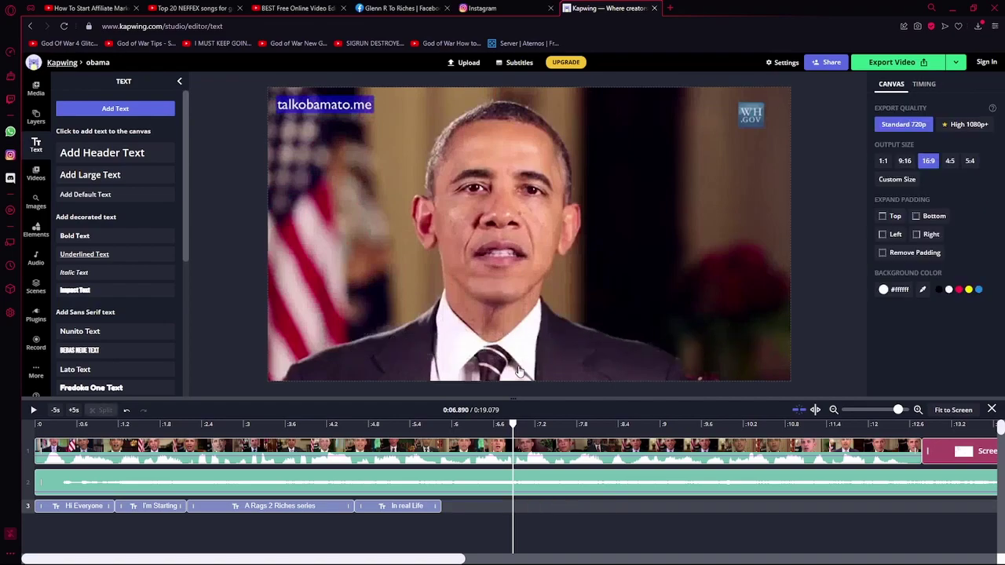
pyautogui.click(393, 425)
pyautogui.click(438, 425)
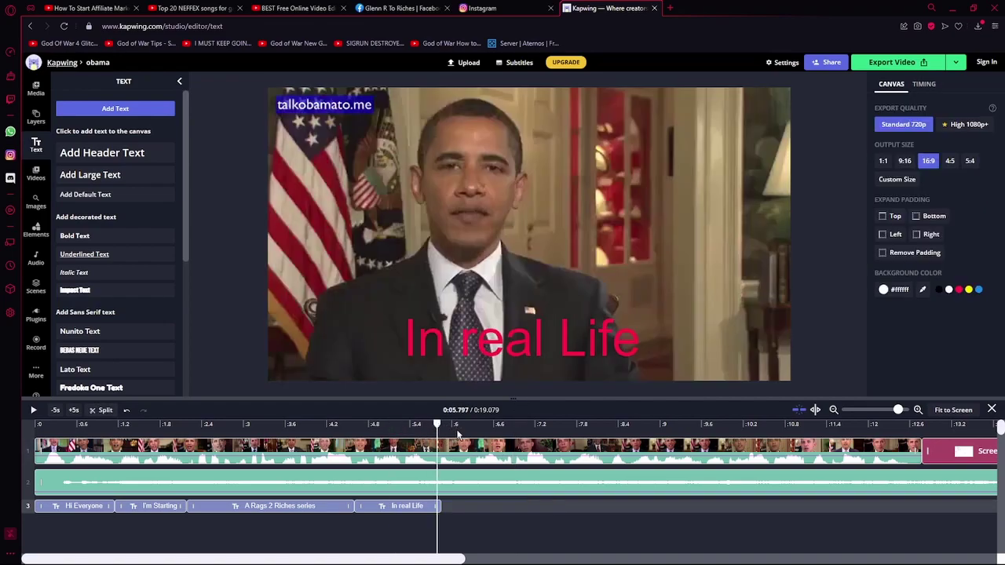
pyautogui.hotkey('ctrl', 'z')
# - Correct the last word of the fifth caption to "Journey"
pyautogui.moveTo(444, 424); pyautogui.dragTo(505, 425)
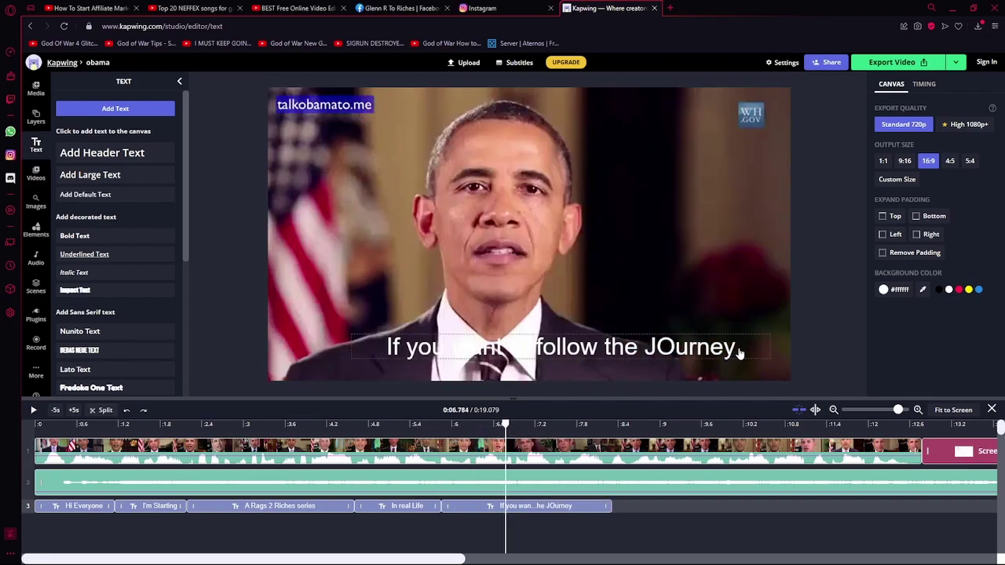
pyautogui.click(686, 356)
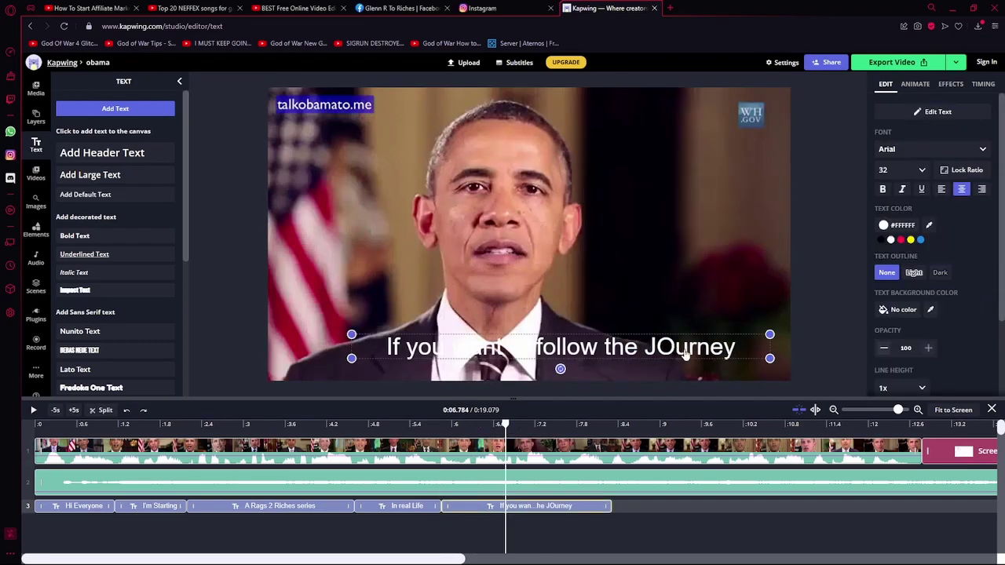
pyautogui.click(931, 112)
pyautogui.press('BackSpace')
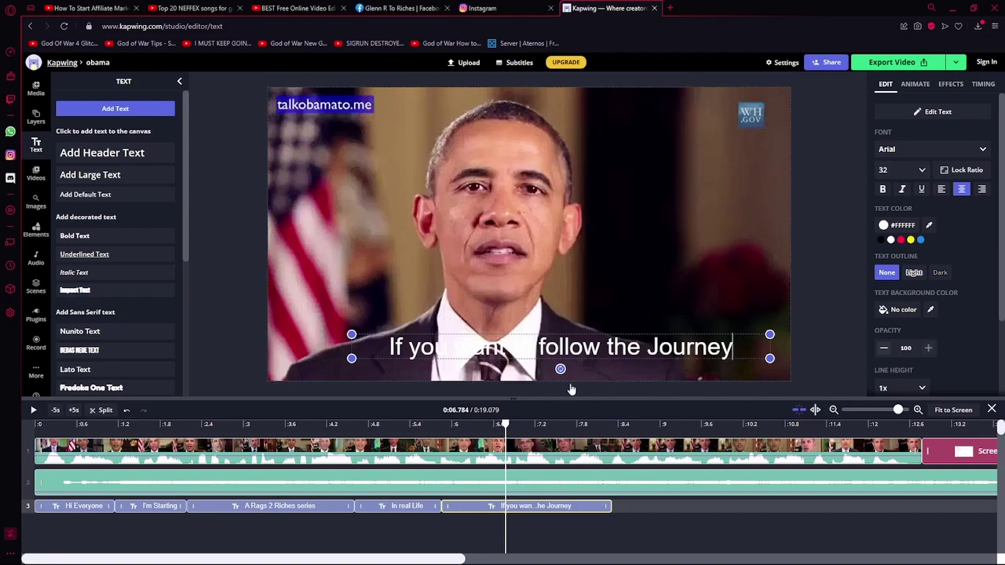
# - Play on past the fifth caption and add a sixth large text layer at its end, about 8.32 seconds, on the captions' track
pyautogui.click(33, 410)
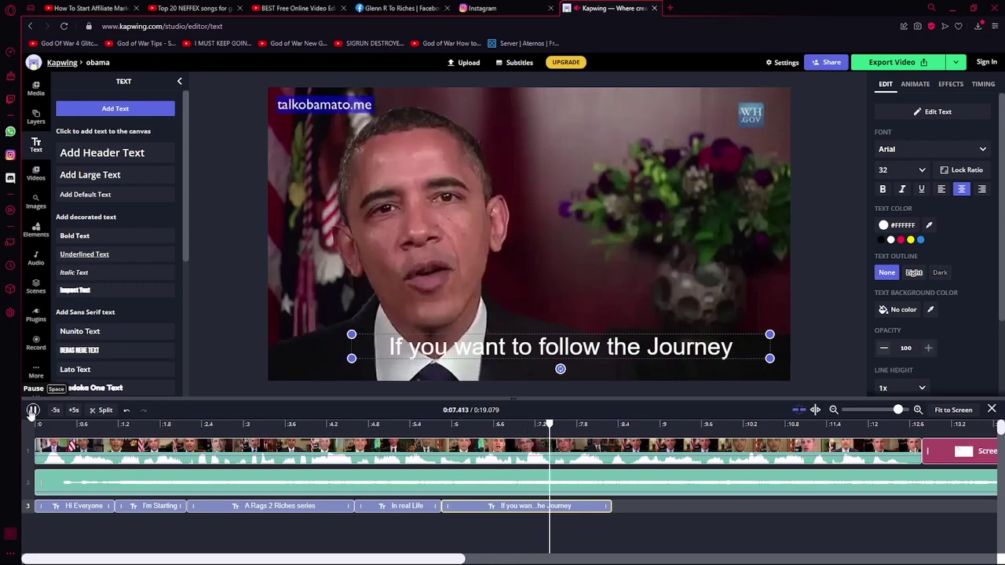
pyautogui.click(33, 410)
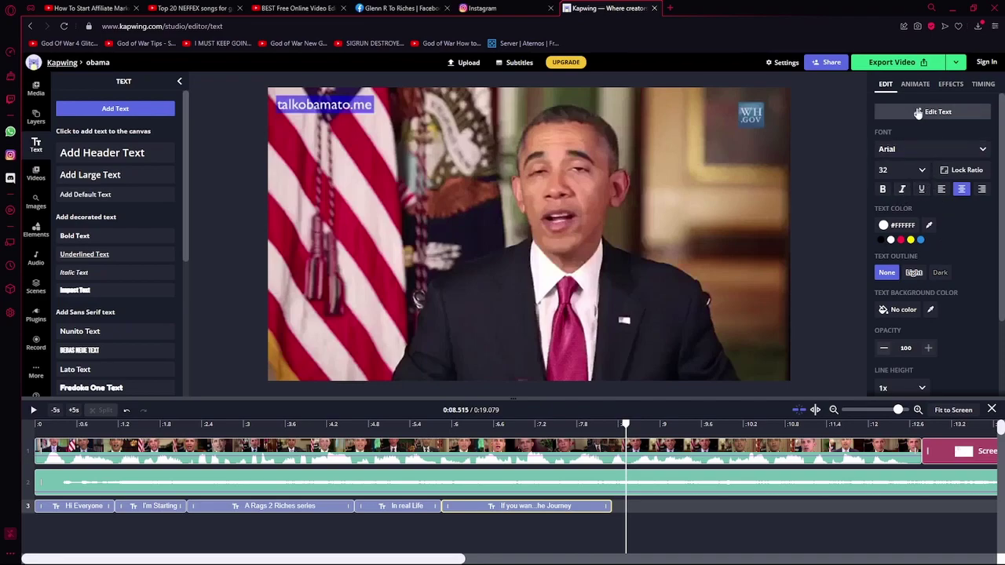
pyautogui.moveTo(624, 425); pyautogui.dragTo(507, 425)
pyautogui.click(33, 410)
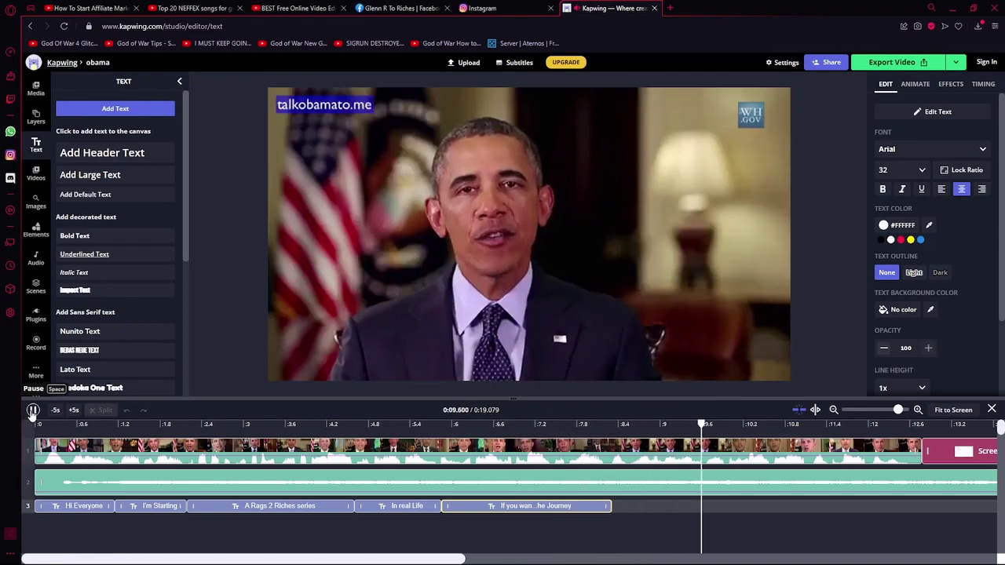
pyautogui.click(33, 410)
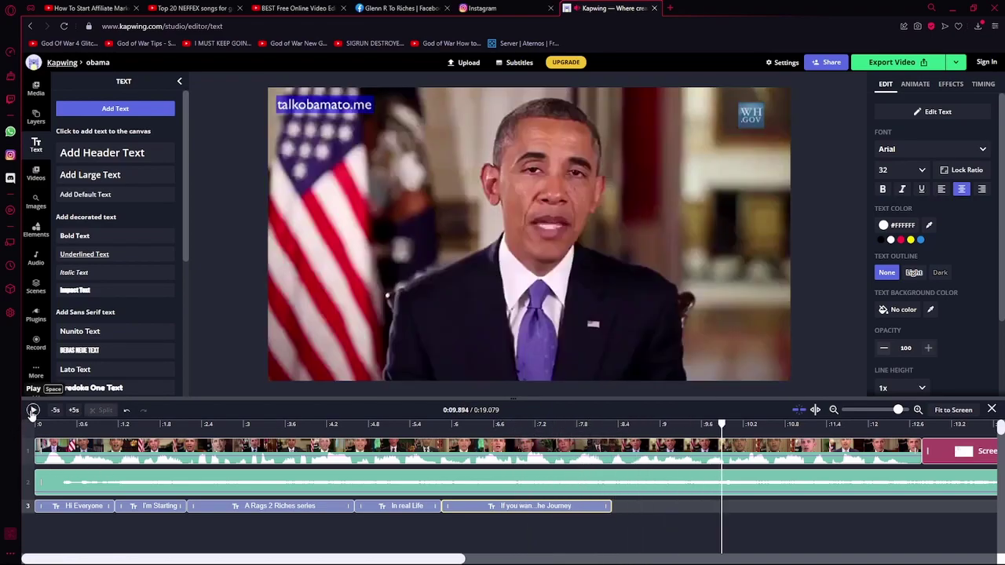
pyautogui.click(105, 175)
pyautogui.moveTo(784, 509); pyautogui.dragTo(667, 512)
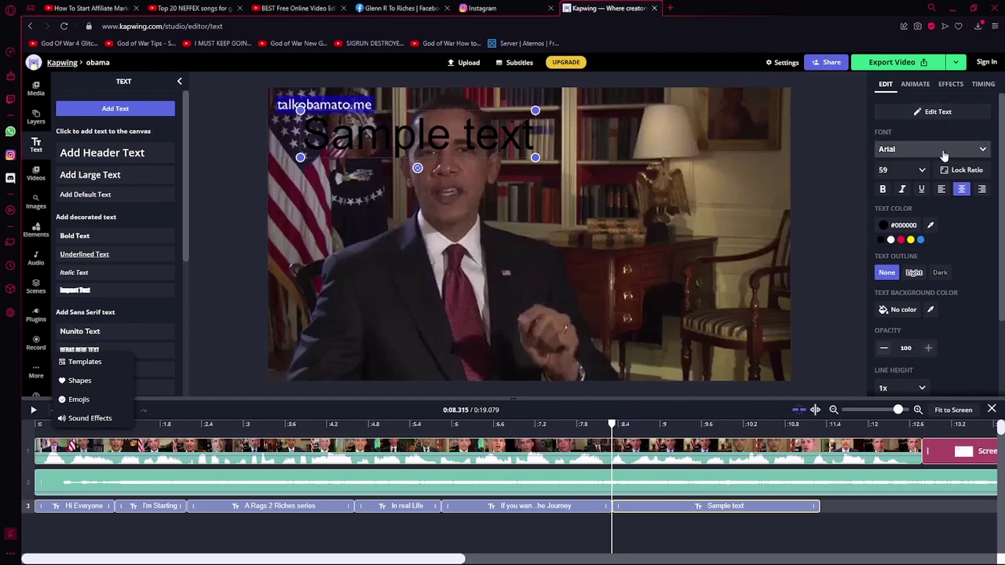
# - Place the sixth caption low in the picture and widen its text box, with the font at size 46
pyautogui.moveTo(474, 149); pyautogui.dragTo(494, 309)
pyautogui.moveTo(559, 315); pyautogui.dragTo(655, 305)
pyautogui.moveTo(561, 292); pyautogui.dragTo(577, 352)
# - Replace the sample text in the sixth caption with "Or if you want to make it" and widen its text box
pyautogui.click(929, 118)
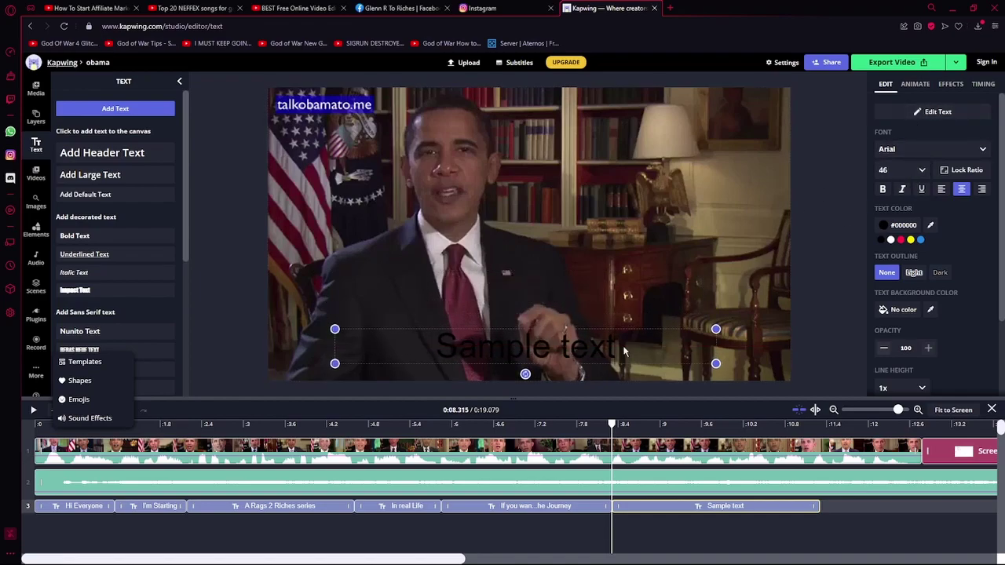
pyautogui.press('BackSpace')
pyautogui.press('BackSpace')
pyautogui.press('BackSpace')
pyautogui.press('BackSpace')
pyautogui.press('BackSpace')
pyautogui.press('BackSpace')
pyautogui.press('BackSpace')
pyautogui.press('BackSpace')
pyautogui.press('BackSpace')
pyautogui.press('BackSpace')
pyautogui.press('BackSpace')
pyautogui.write('Or if you want to mak')
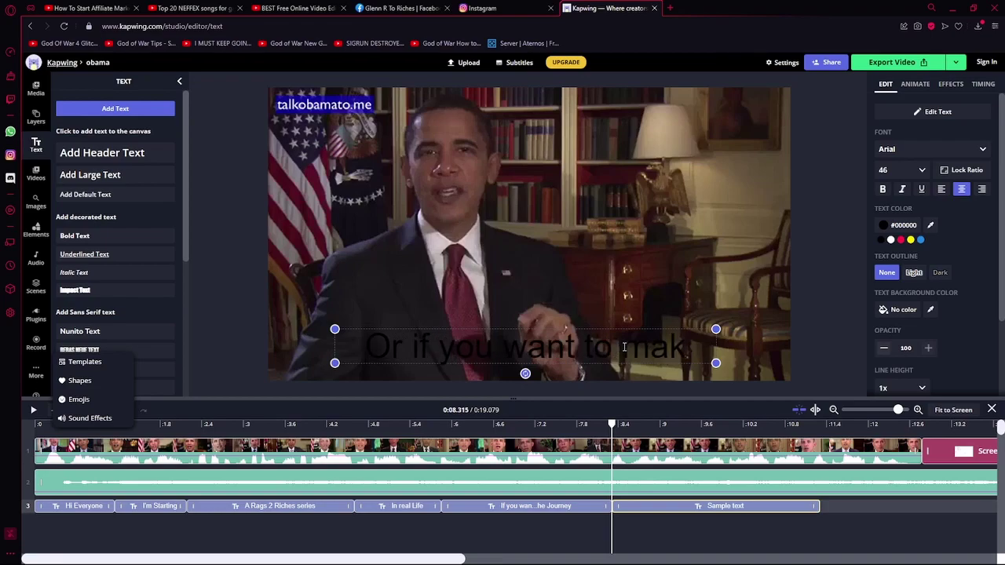
pyautogui.write('e it')
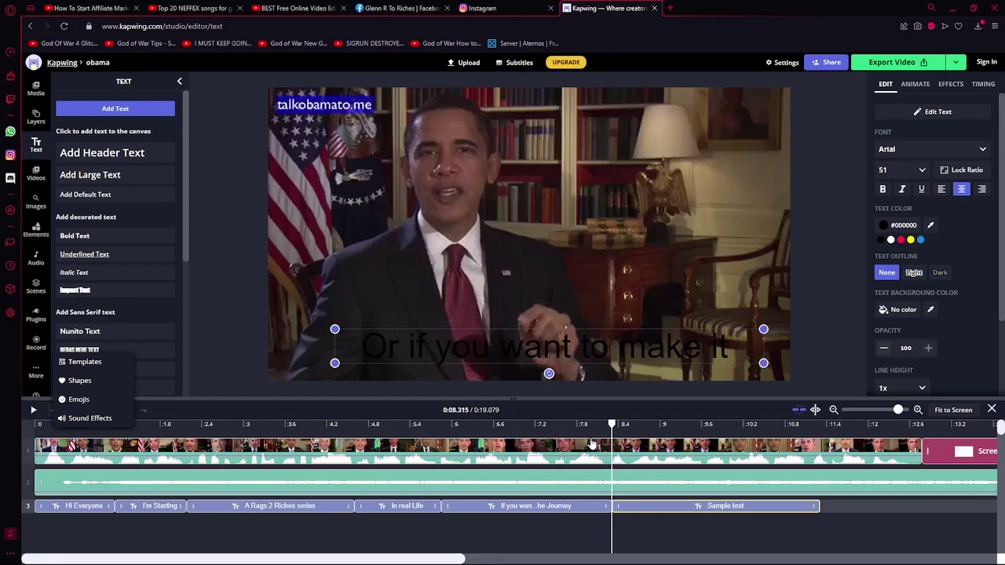
# - Listen to the sixth caption's phrase, extend its text to "Or if you want to make it easier" and shrink the font to size 30
pyautogui.click(33, 410)
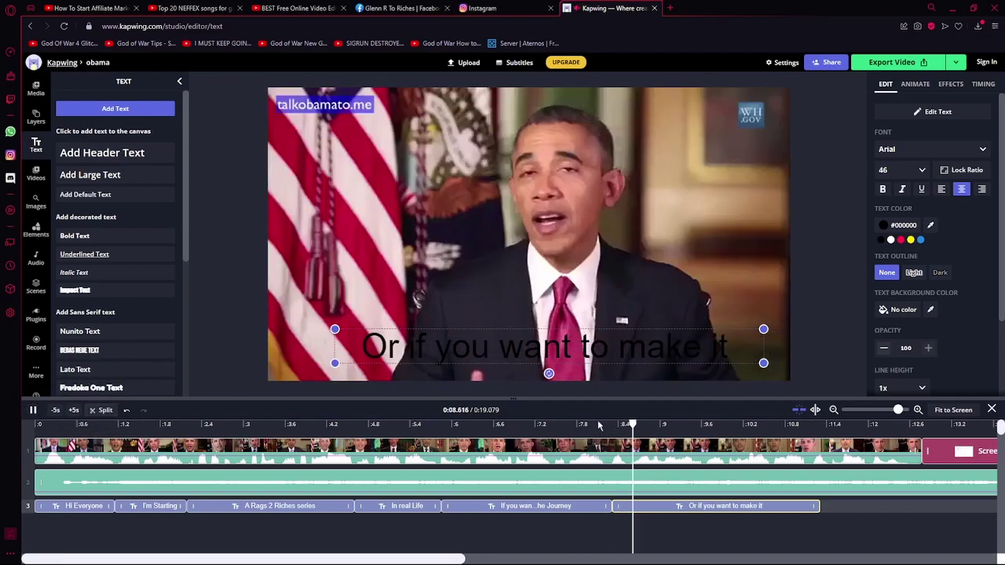
pyautogui.click(34, 411)
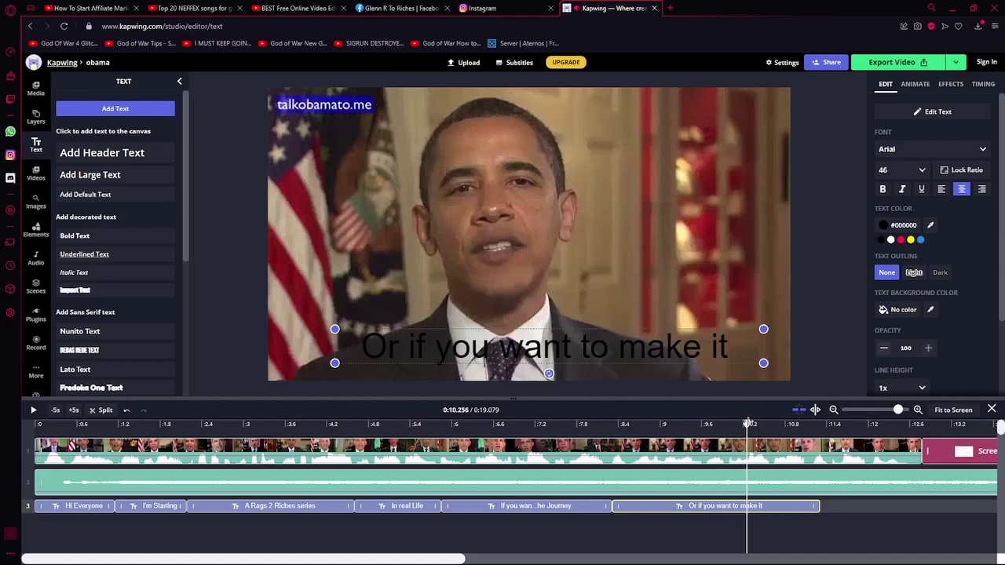
pyautogui.write('e')
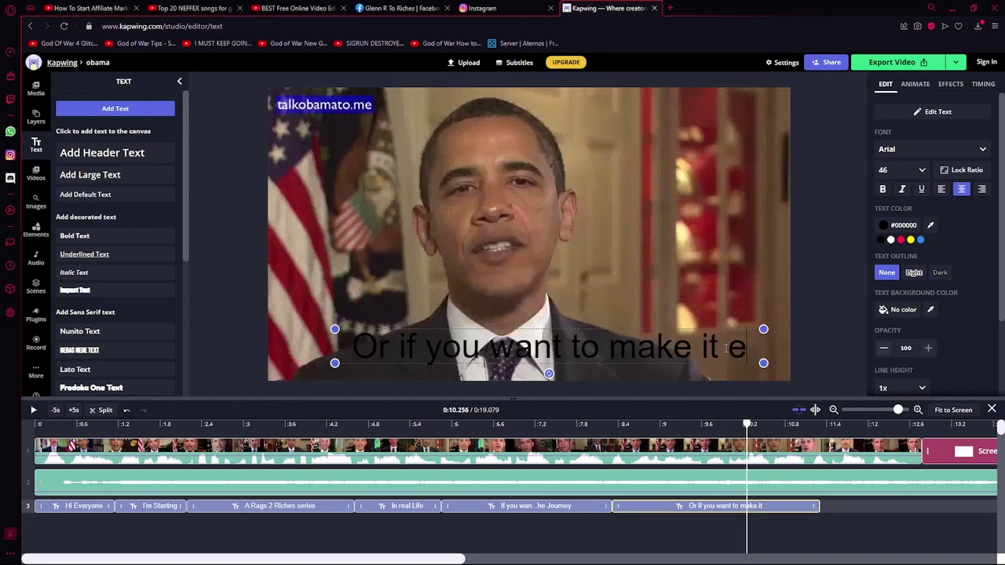
pyautogui.write('asier')
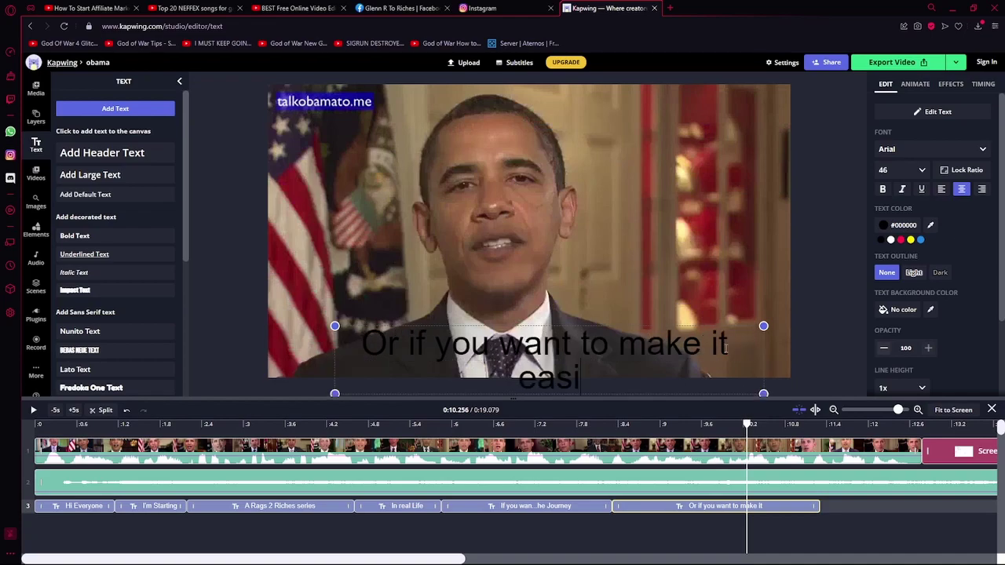
pyautogui.moveTo(766, 394); pyautogui.dragTo(726, 369)
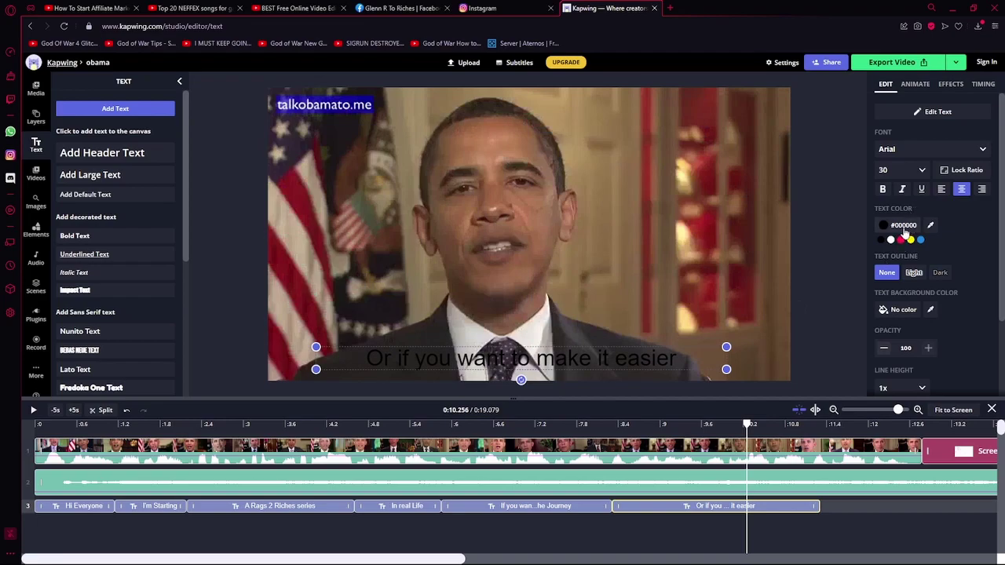
# - Color the sixth caption white (#FFFFFF), add "for me" to the end of its text and widen its text box
pyautogui.click(890, 239)
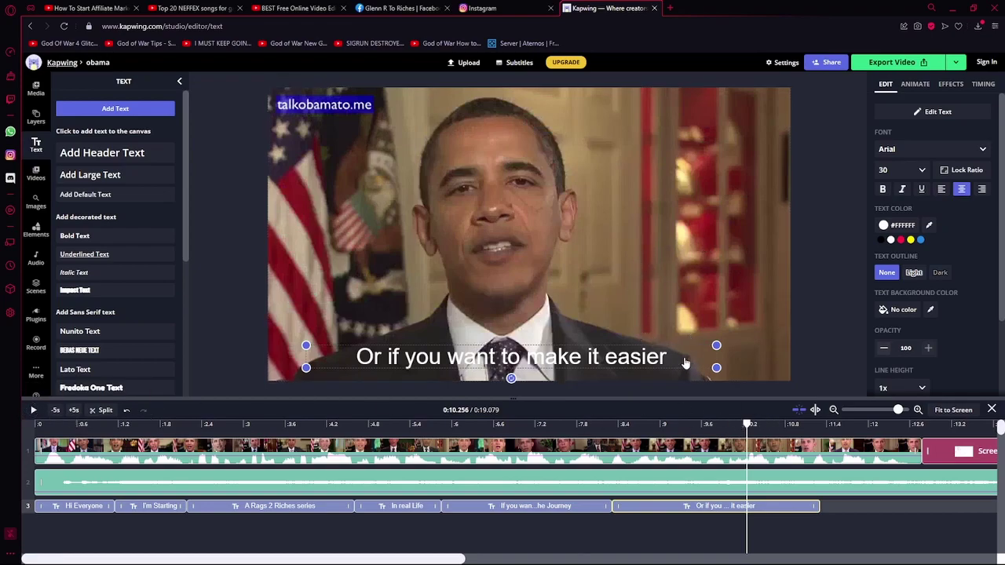
pyautogui.write('f')
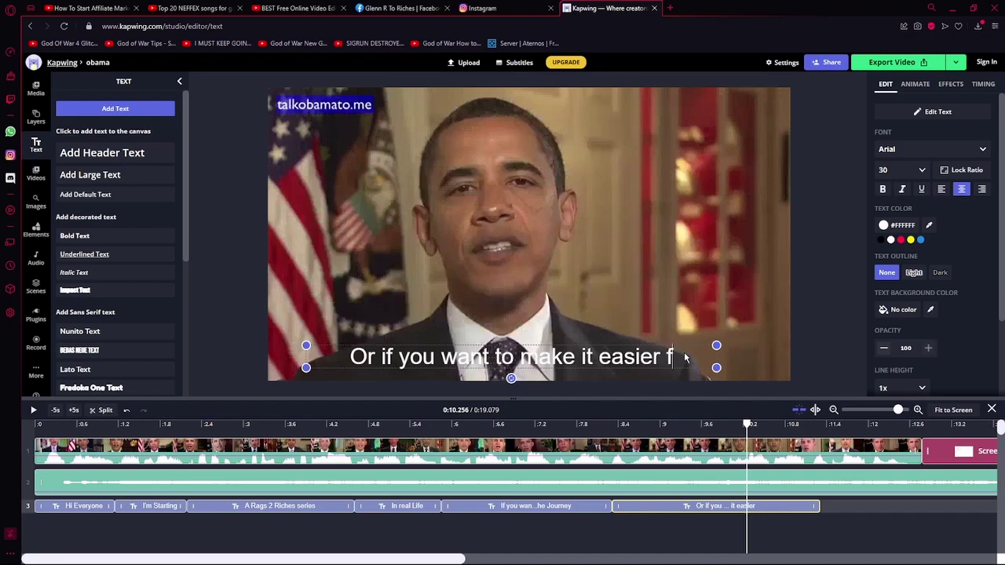
pyautogui.write('or me')
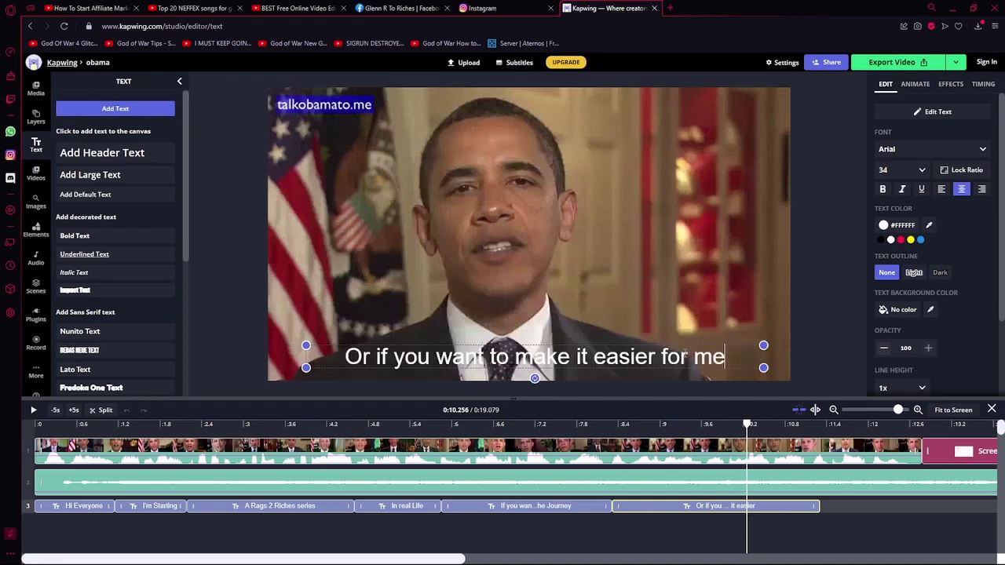
# - Replay the sixth caption's phrase to find its end and shorten the caption to finish at about 10.04 seconds
pyautogui.click(33, 410)
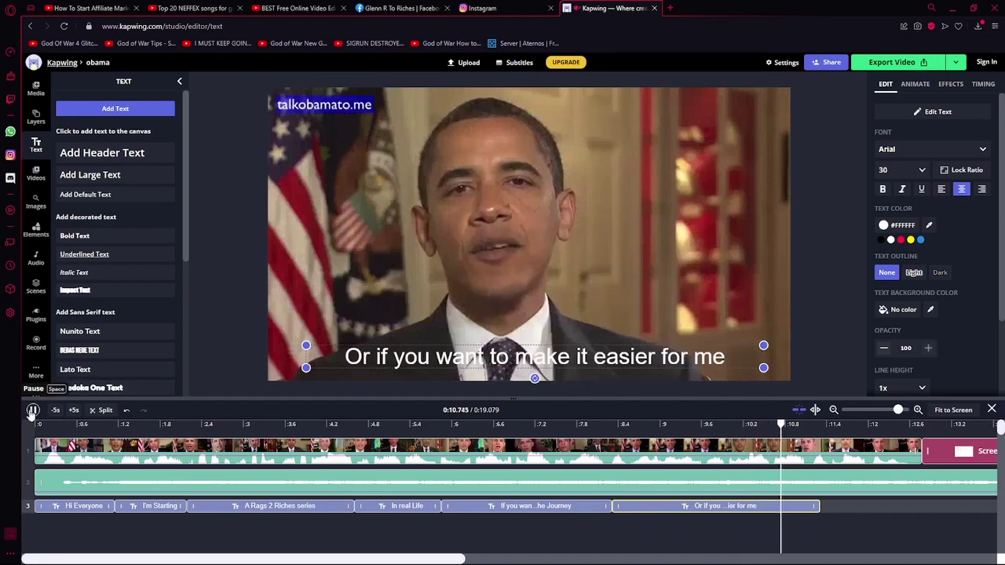
pyautogui.click(763, 424)
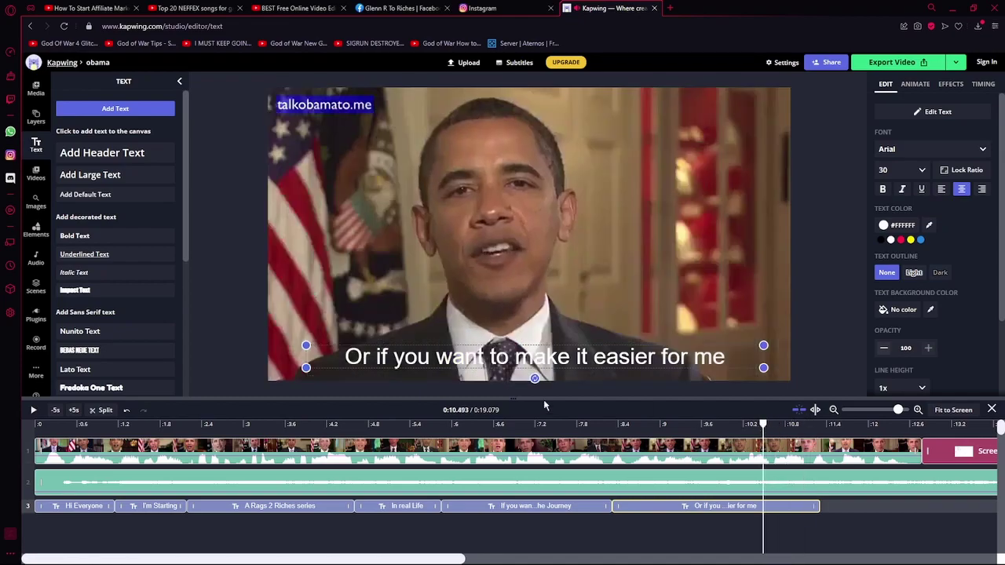
pyautogui.click(33, 410)
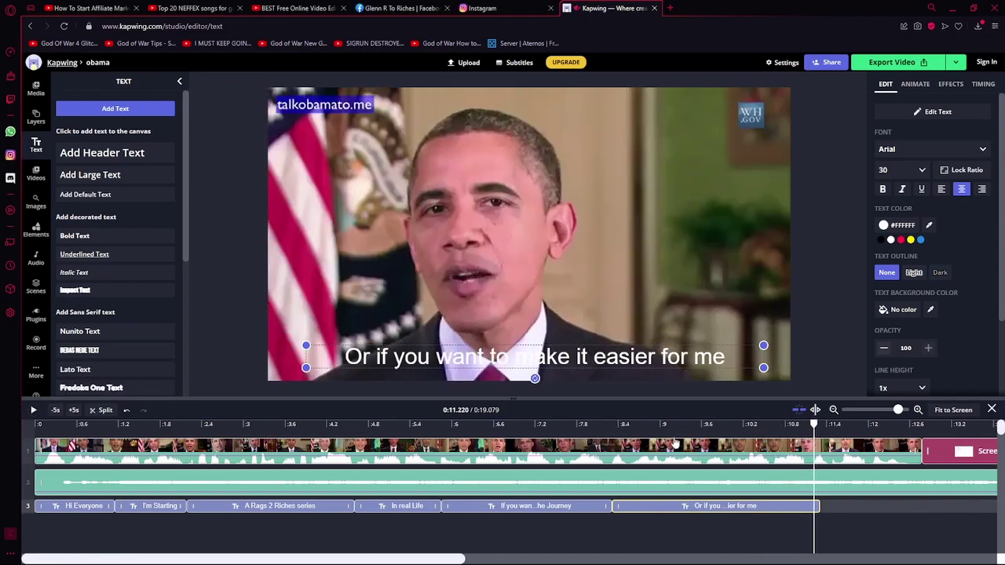
pyautogui.click(595, 424)
pyautogui.click(32, 411)
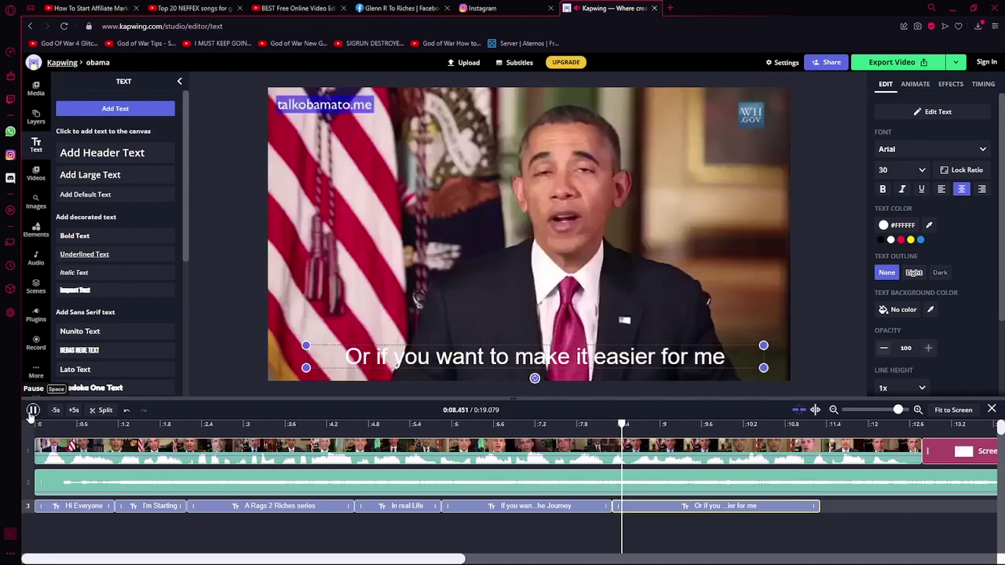
pyautogui.click(32, 411)
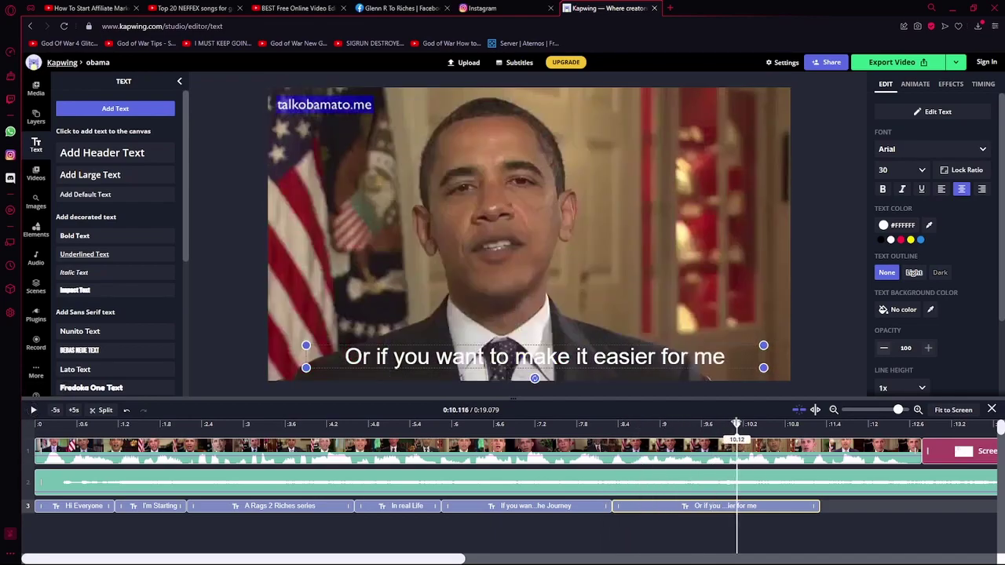
pyautogui.click(732, 425)
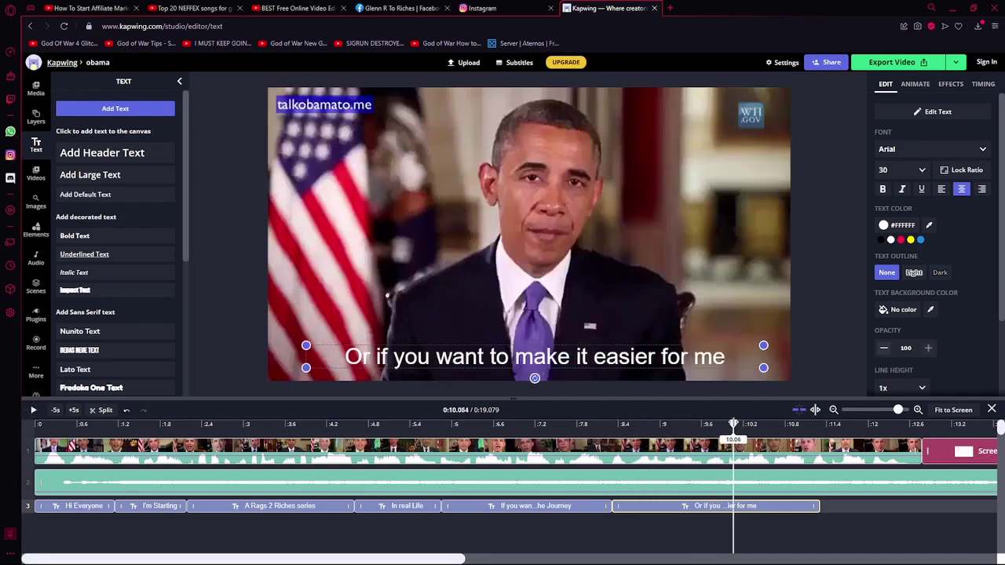
pyautogui.rightClick(732, 506)
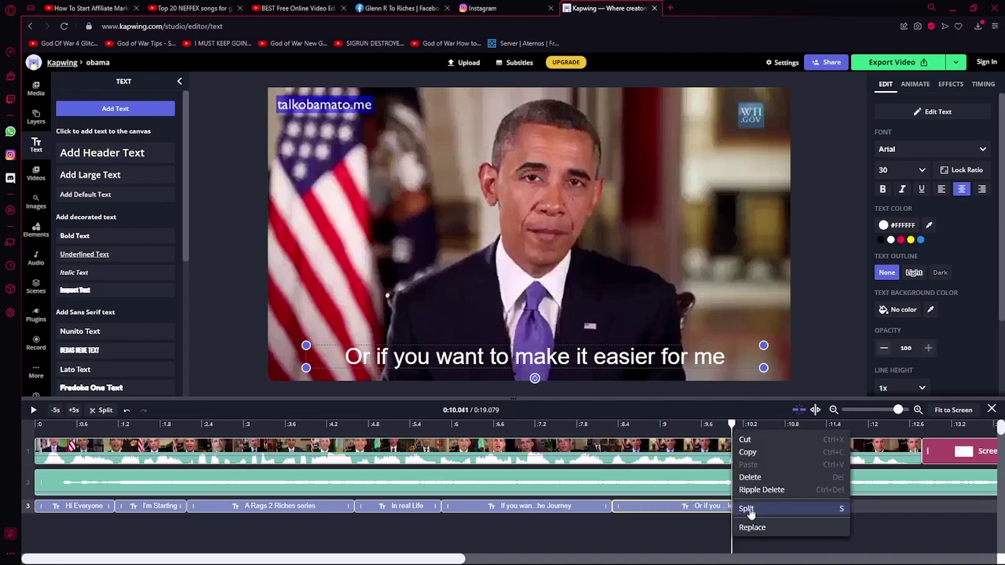
pyautogui.click(707, 520)
pyautogui.moveTo(820, 508); pyautogui.dragTo(735, 510)
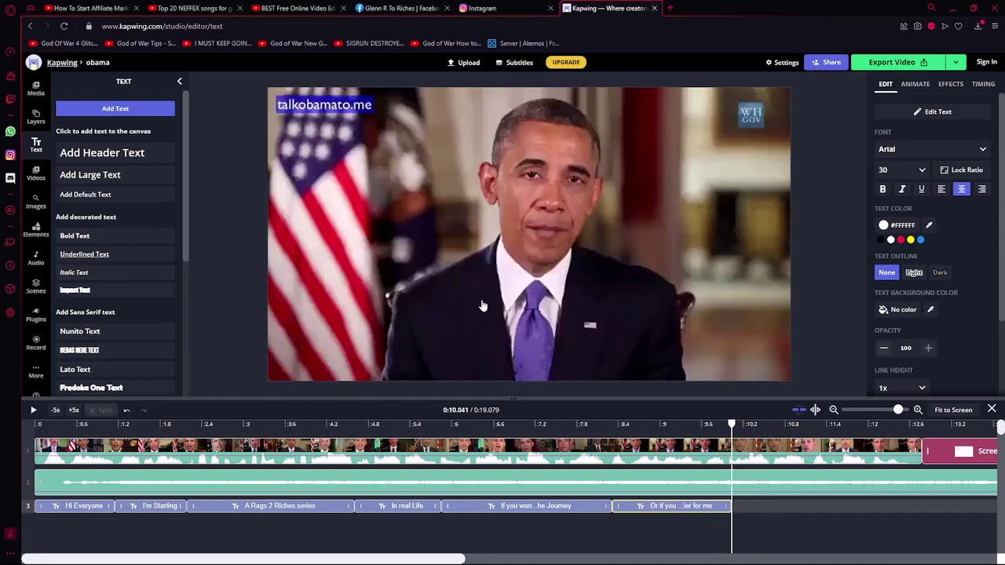
# - Add a seventh large text layer at about 10.04 seconds and place it low in the picture with a wider box at font size 32
pyautogui.click(174, 174)
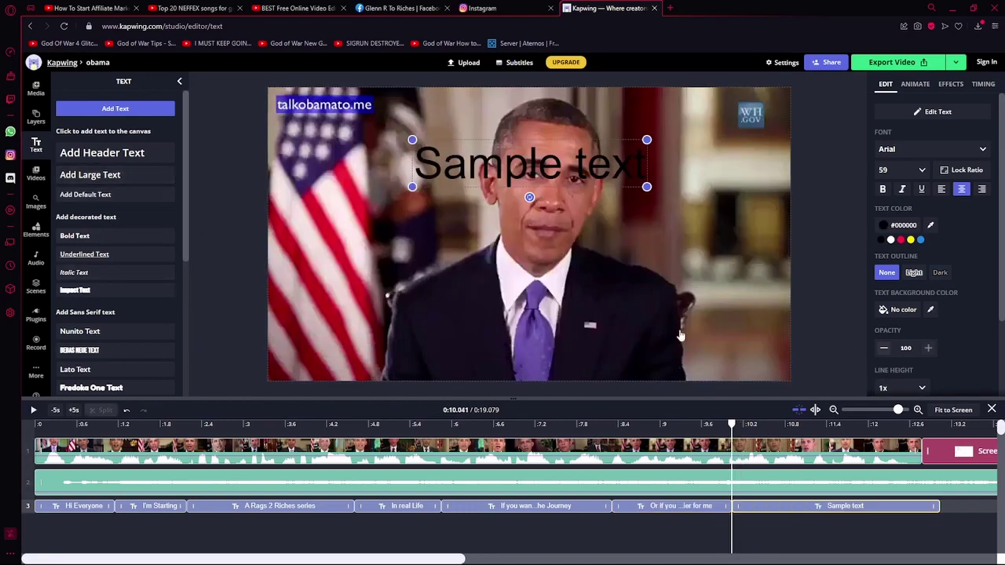
pyautogui.moveTo(528, 175); pyautogui.dragTo(522, 355)
pyautogui.moveTo(638, 368); pyautogui.dragTo(700, 345)
pyautogui.moveTo(597, 346); pyautogui.dragTo(578, 349)
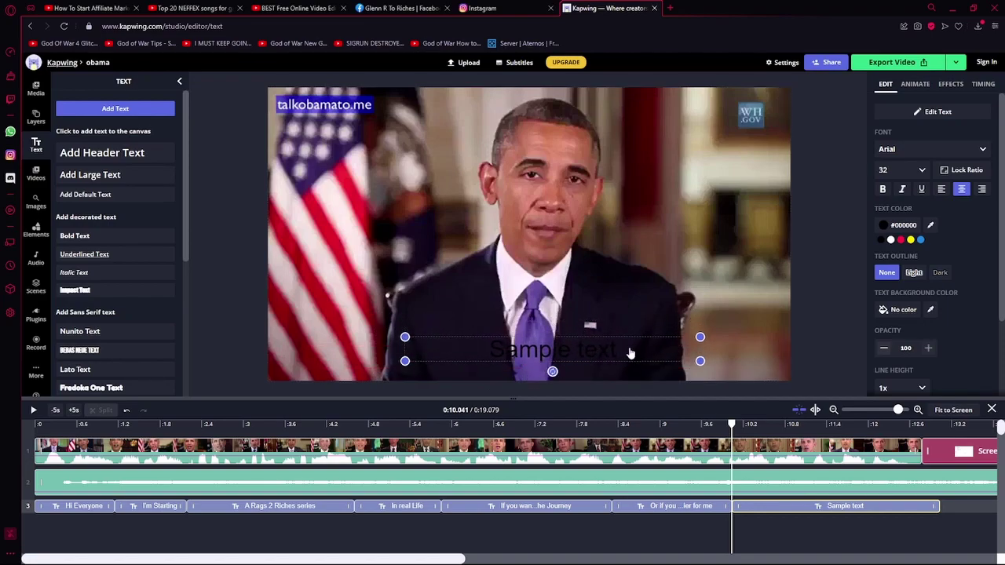
pyautogui.press('Delete')
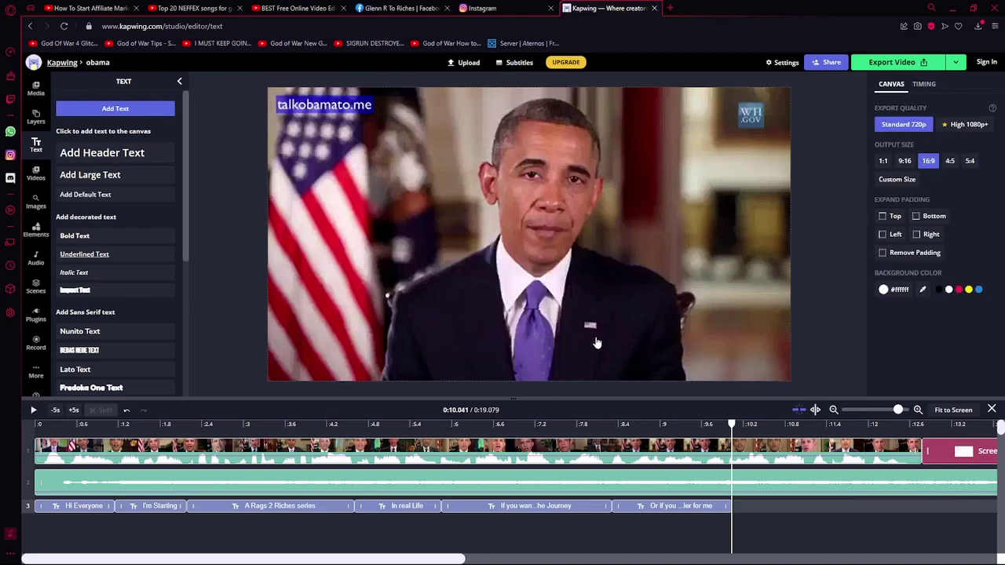
pyautogui.hotkey('ctrl', 'z')
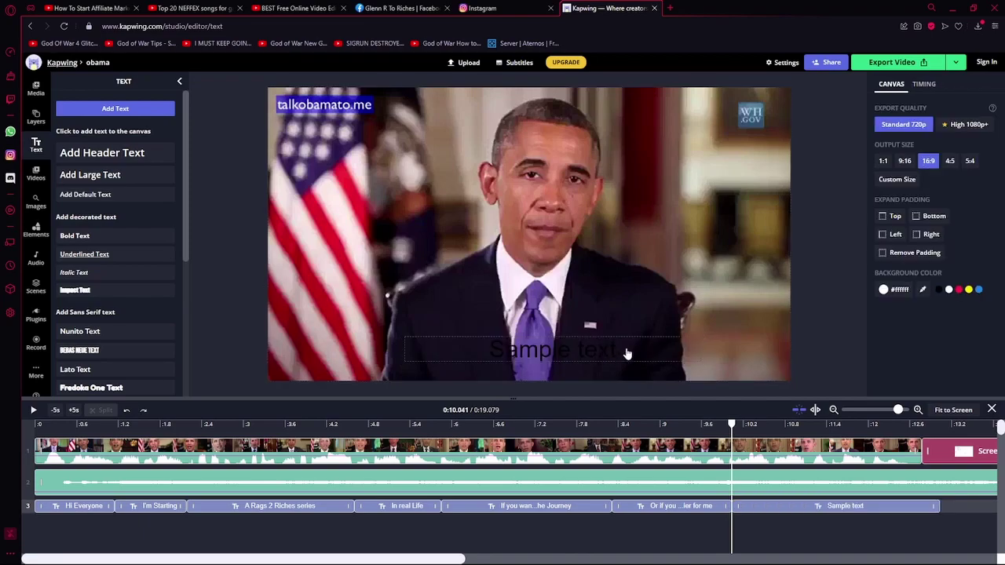
pyautogui.click(627, 354)
pyautogui.doubleClick(602, 353)
pyautogui.moveTo(622, 355); pyautogui.dragTo(618, 355)
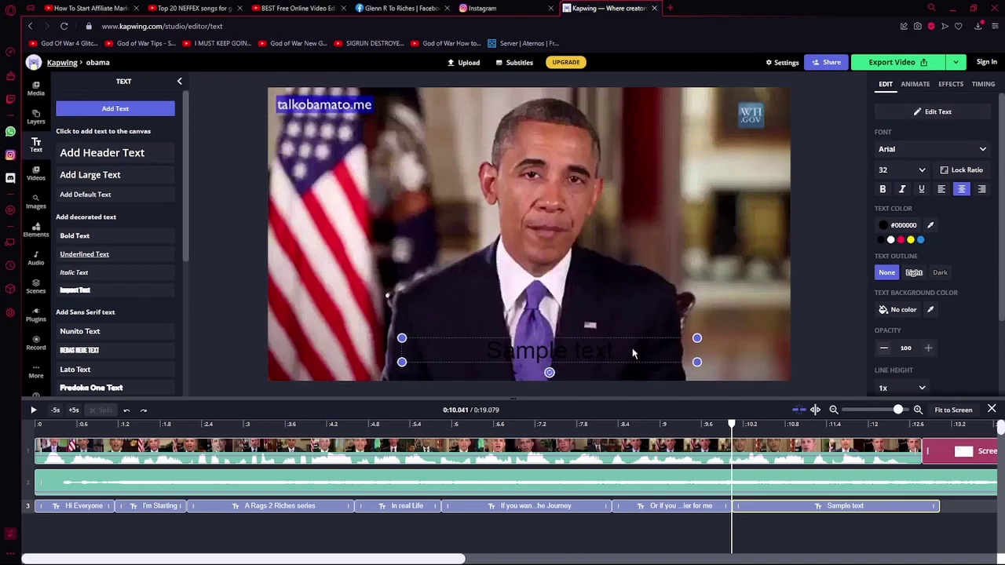
pyautogui.press('Delete')
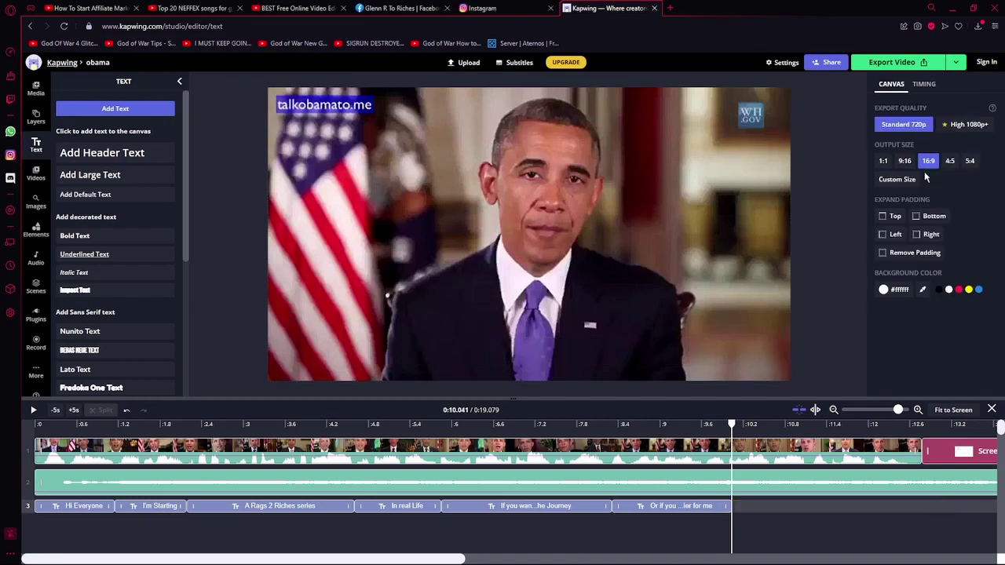
pyautogui.hotkey('ctrl', 'z')
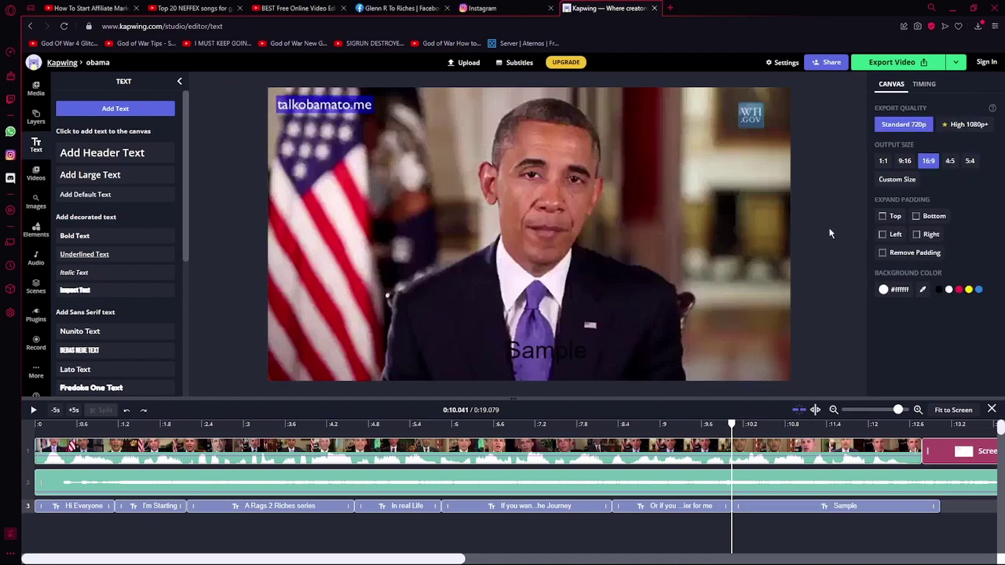
# - Clear the sample text from the seventh caption and set its text color to white (#FFFFFF)
pyautogui.click(547, 342)
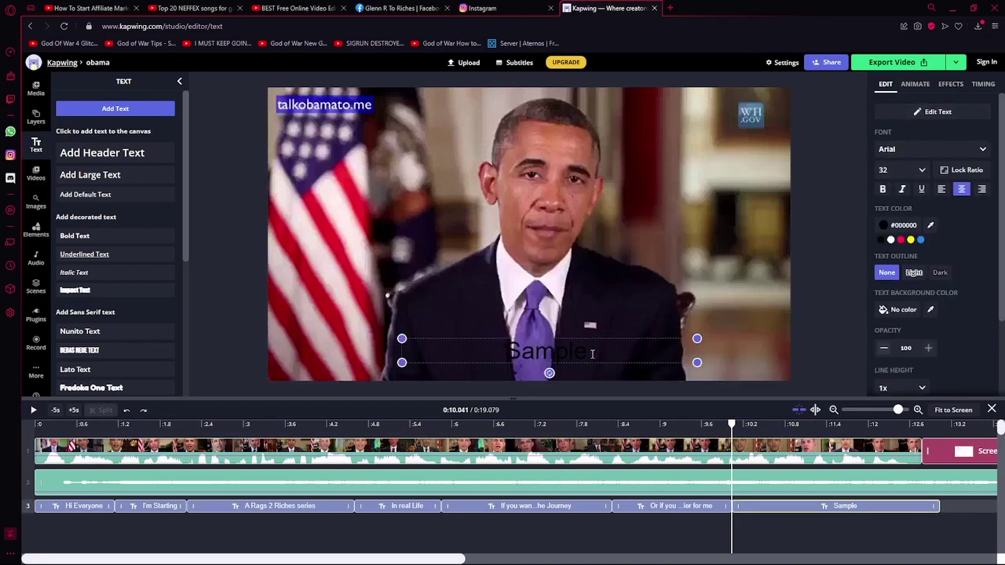
pyautogui.press('BackSpace')
pyautogui.press('BackSpace')
pyautogui.press('BackSpace')
pyautogui.press('BackSpace')
pyautogui.press('BackSpace')
pyautogui.press('BackSpace')
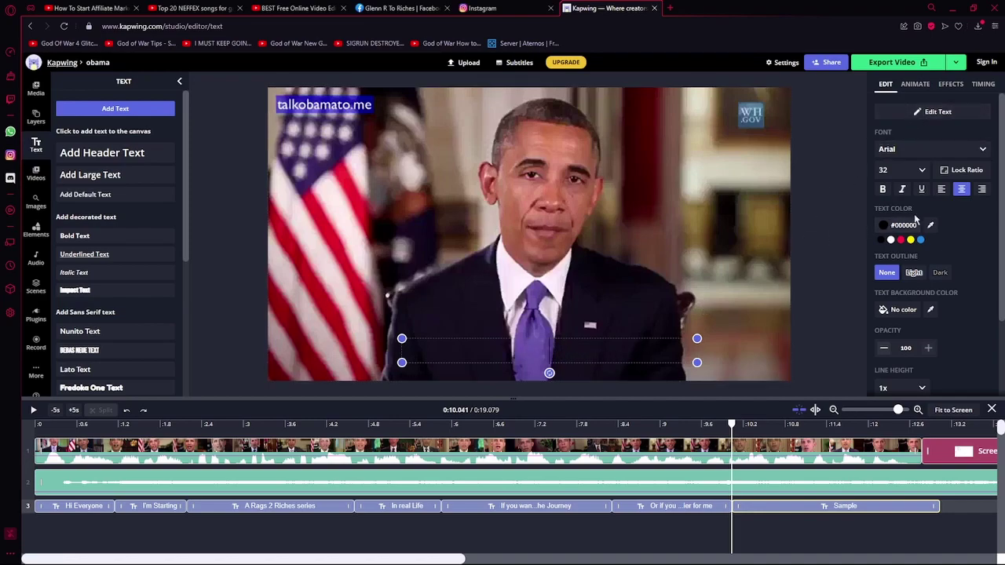
pyautogui.click(891, 241)
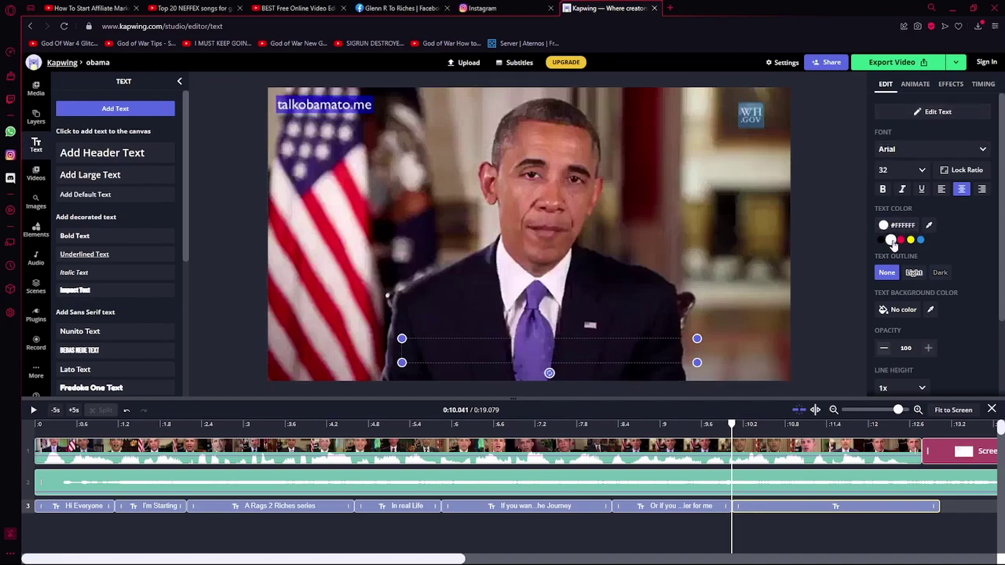
pyautogui.click(827, 282)
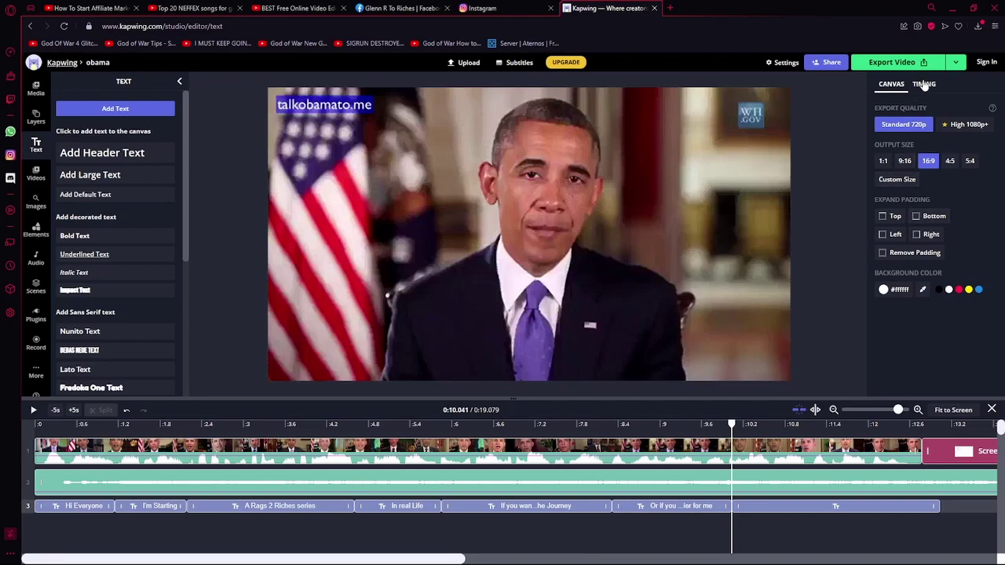
# - Enter "consider" as the text of the empty seventh caption
pyautogui.click(510, 354)
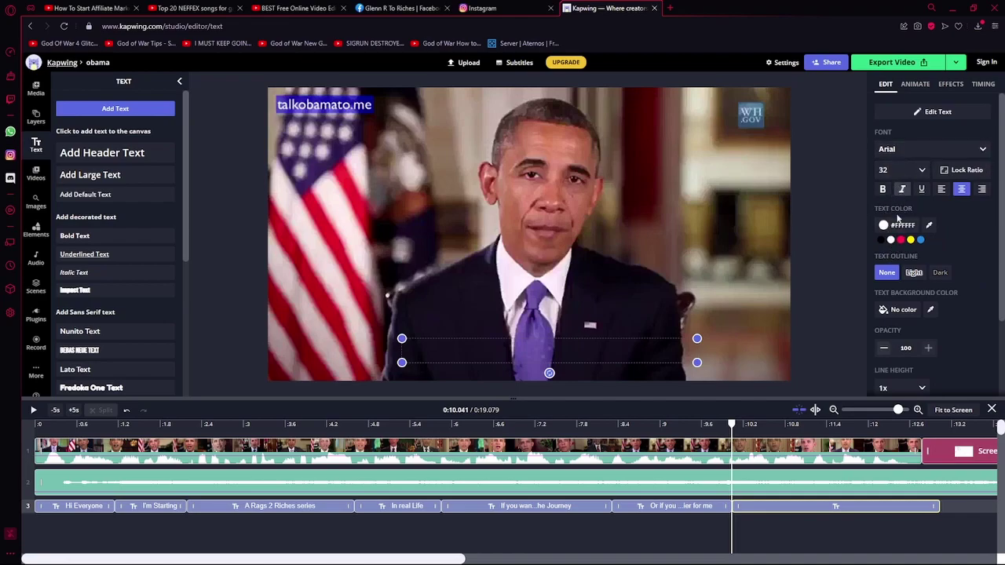
pyautogui.click(909, 117)
pyautogui.write('con')
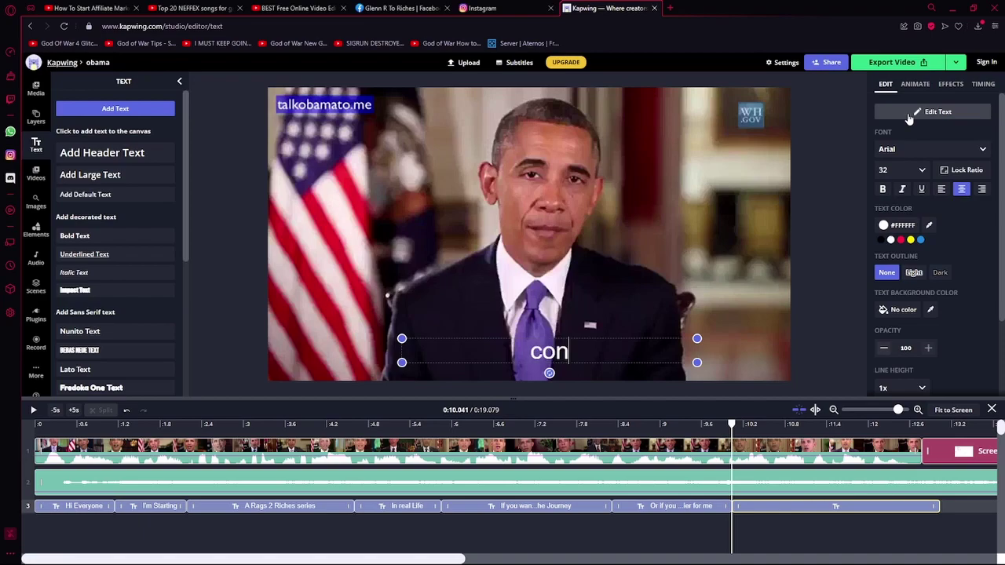
pyautogui.write('sider')
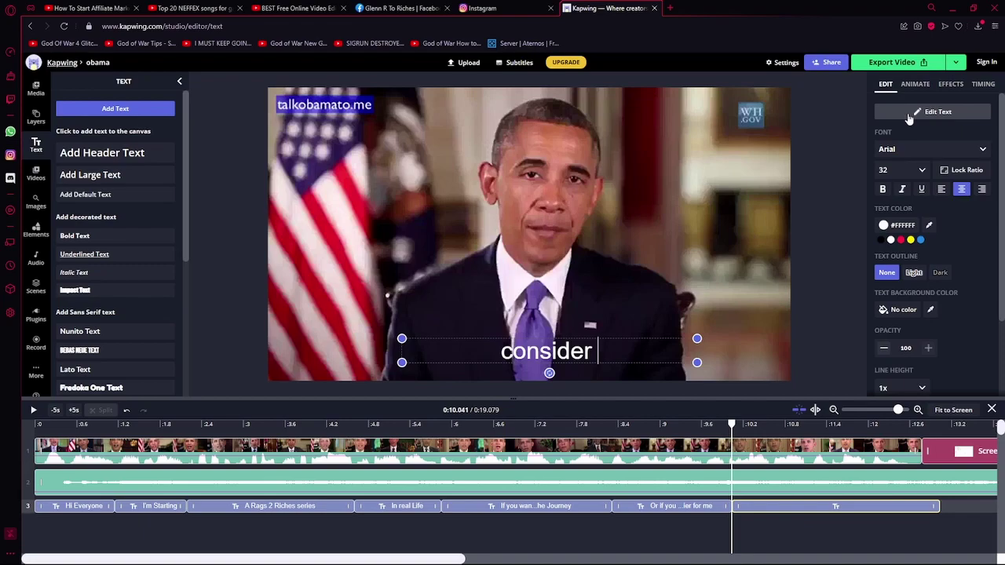
# - Replay the seventh caption's phrase to find its end and shorten the caption to finish at about 12.14 seconds
pyautogui.click(34, 410)
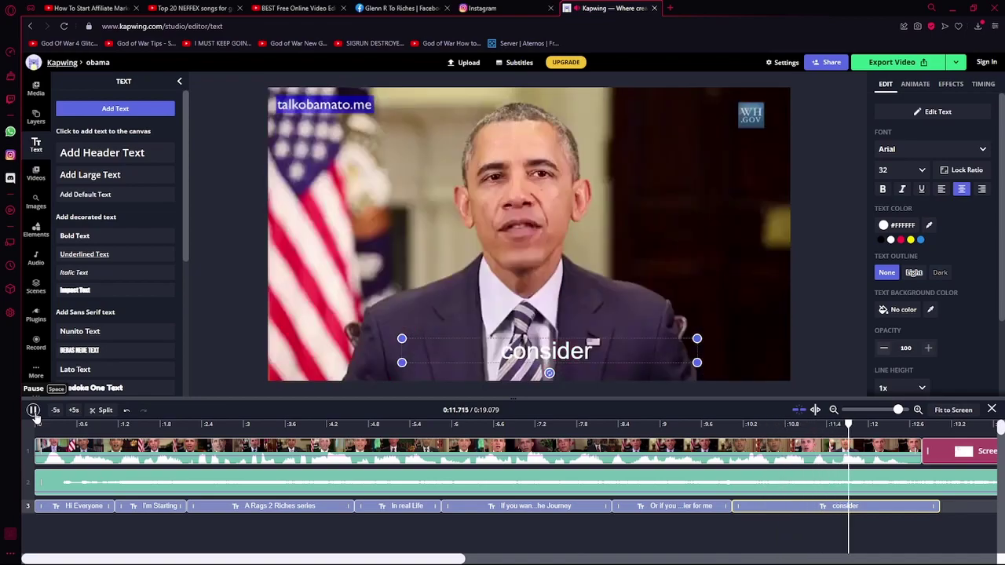
pyautogui.click(35, 414)
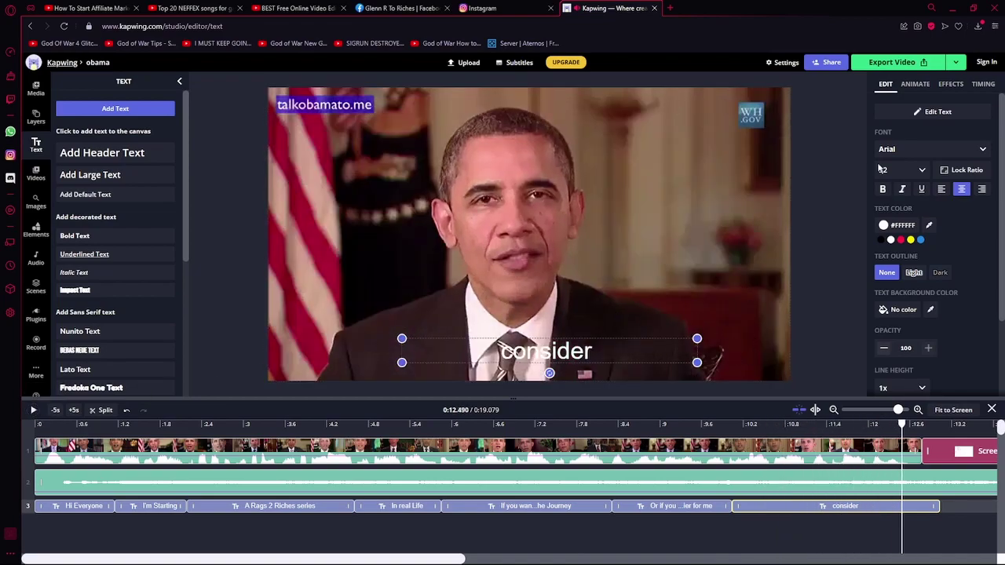
pyautogui.click(909, 117)
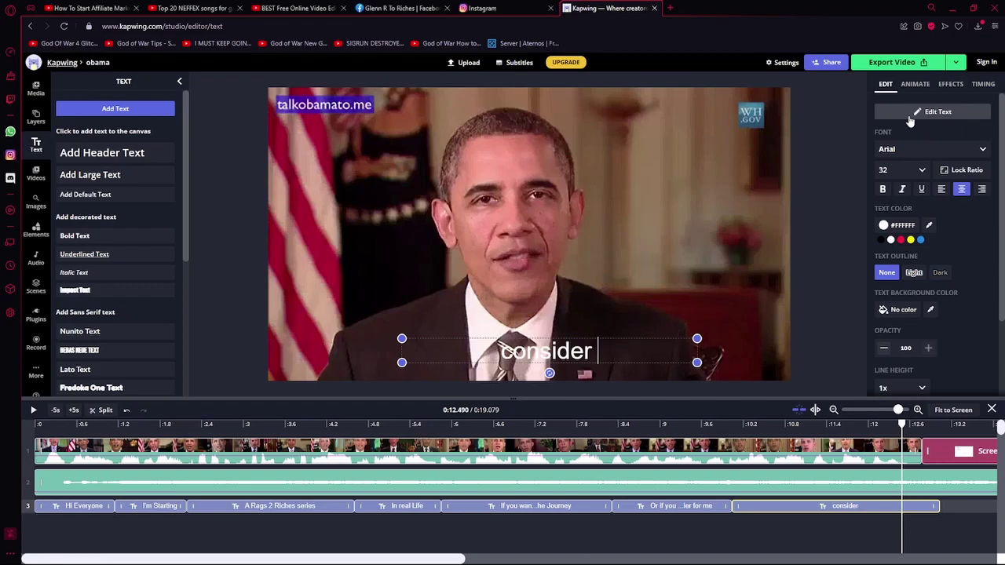
pyautogui.click(32, 413)
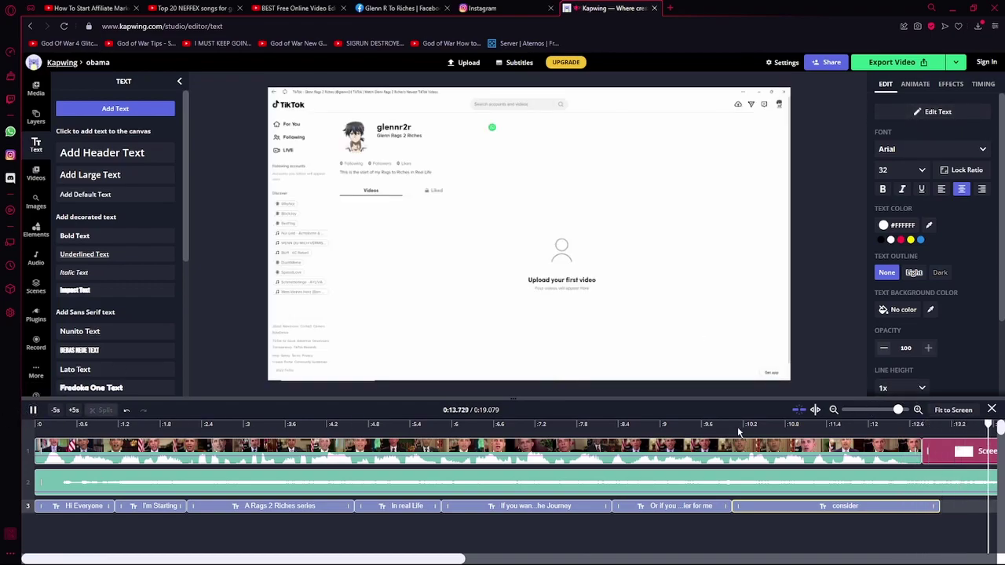
pyautogui.click(742, 424)
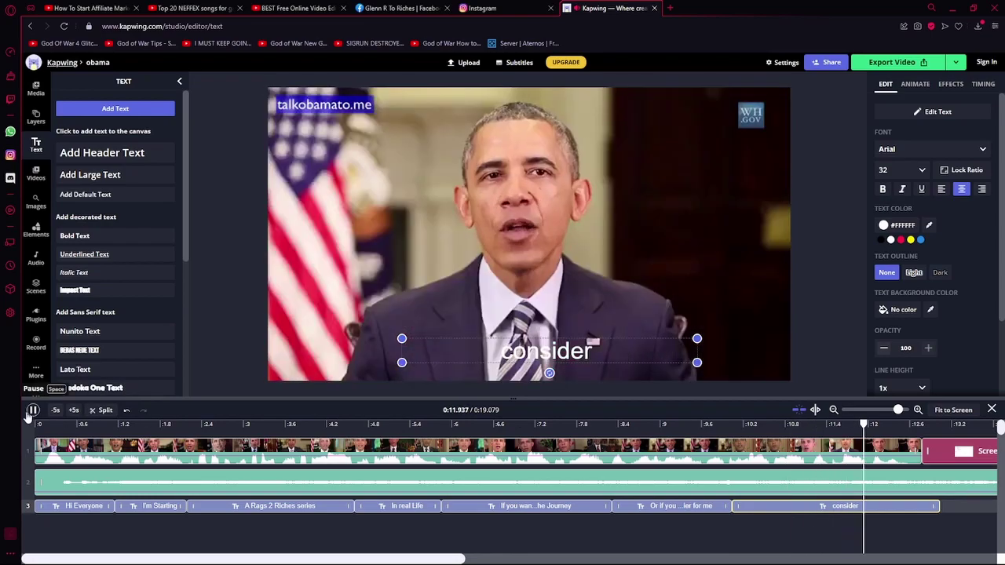
pyautogui.click(33, 410)
pyautogui.click(864, 425)
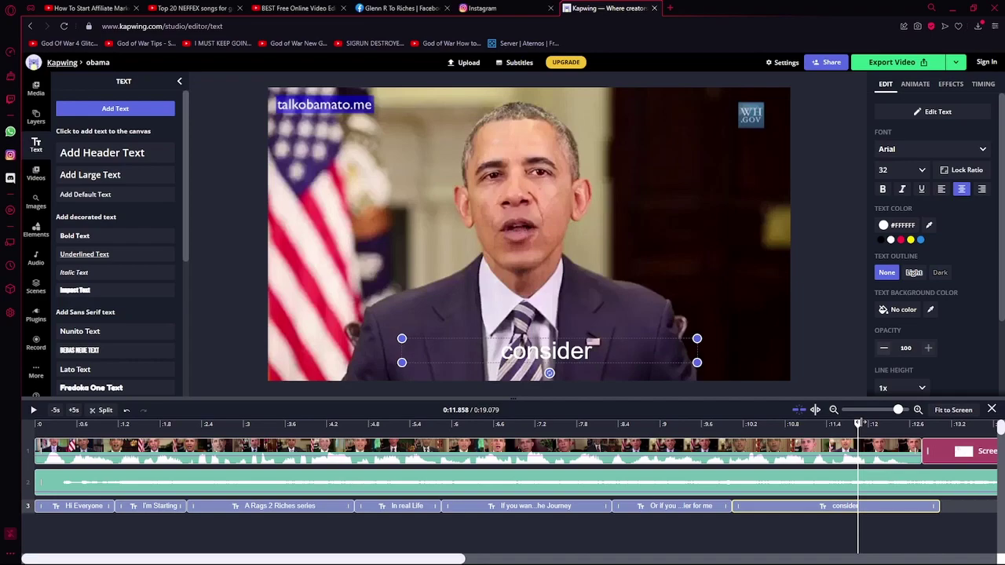
pyautogui.moveTo(858, 424); pyautogui.dragTo(877, 425)
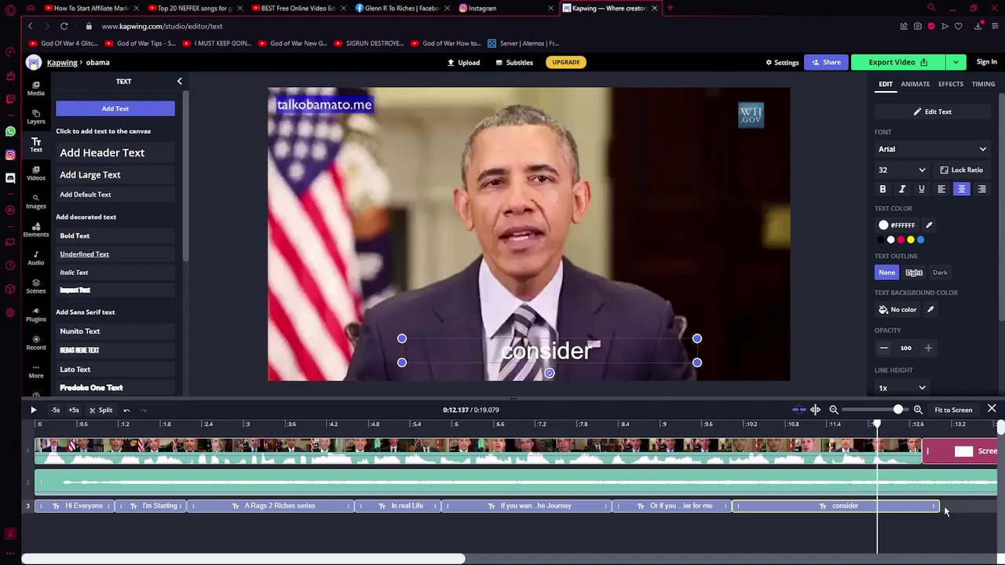
pyautogui.moveTo(940, 506); pyautogui.dragTo(874, 506)
# - Complete the seventh caption's text to read "consider sharing and following" and recenter it low in the picture
pyautogui.click(761, 424)
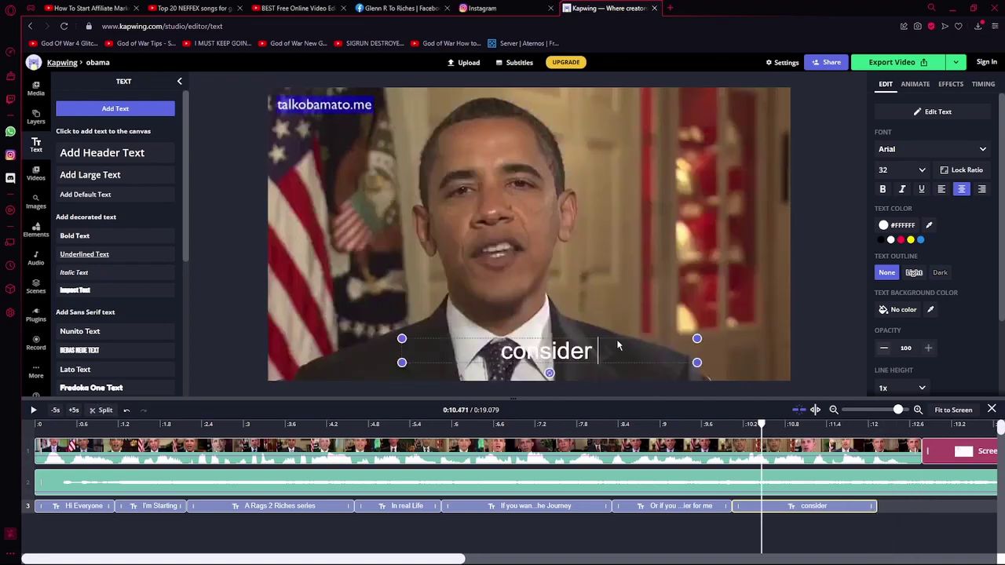
pyautogui.write('sharing')
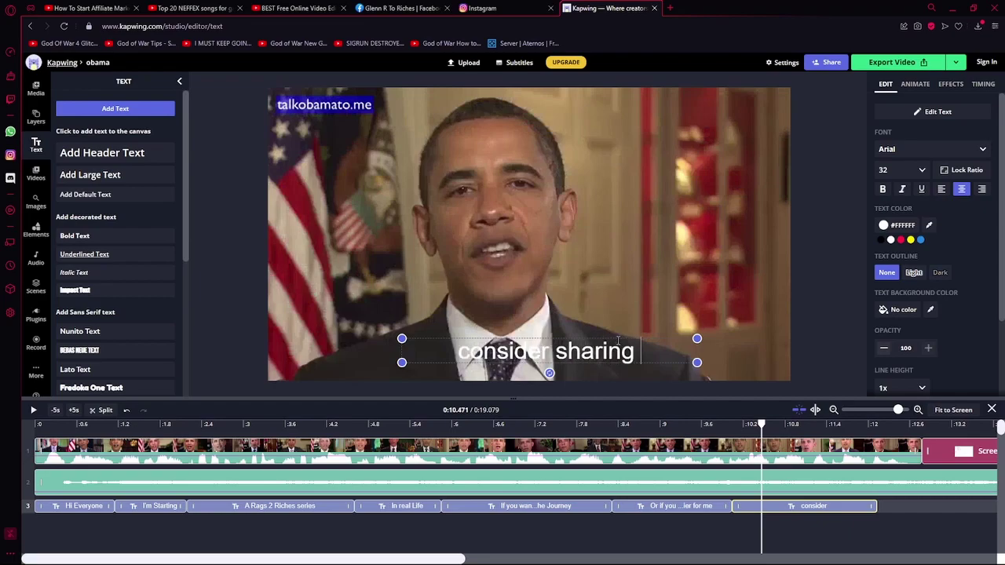
pyautogui.write(' and')
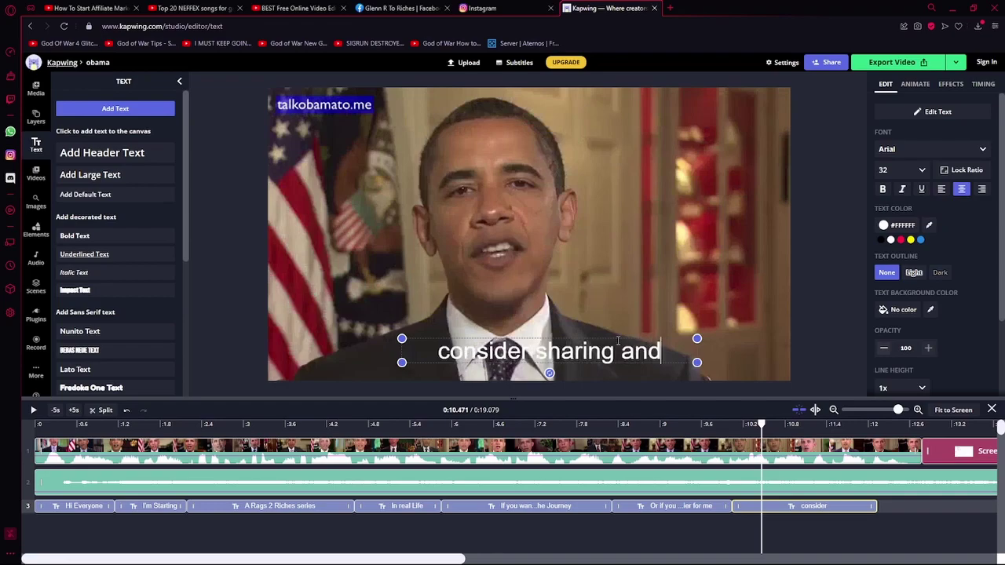
pyautogui.write(' follow')
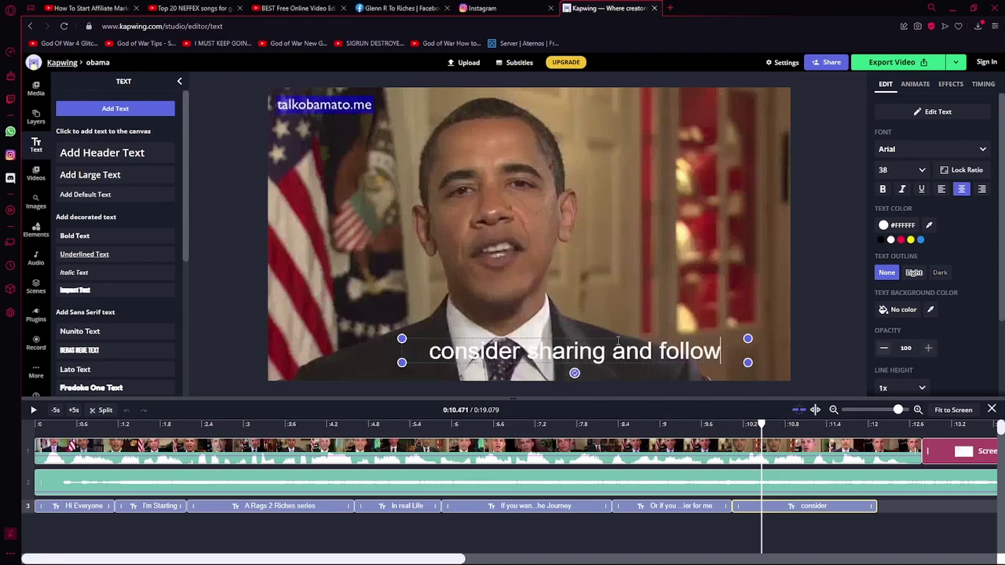
pyautogui.write('ing')
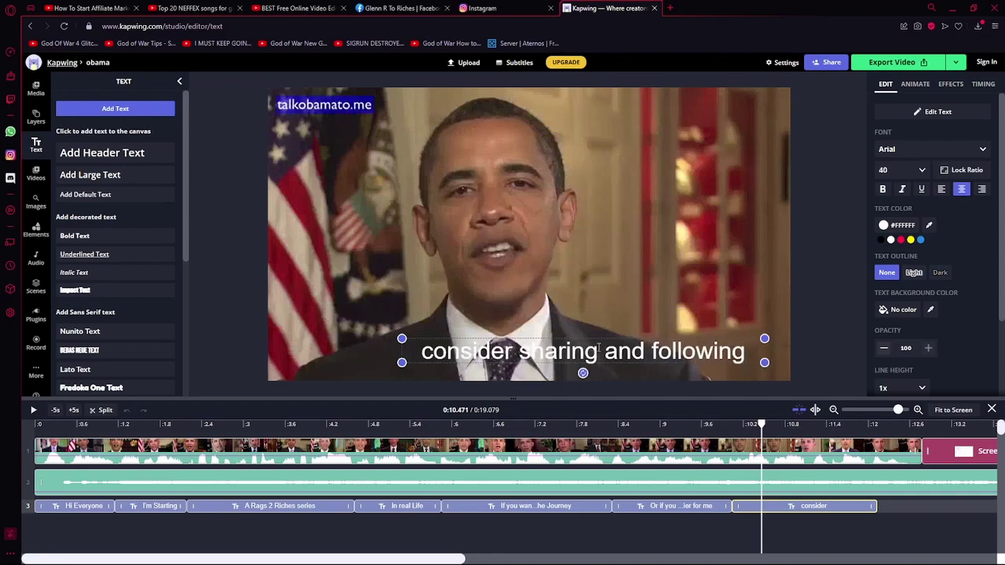
pyautogui.moveTo(546, 343)
pyautogui.mouseDown()
pyautogui.moveTo(572, 339)
pyautogui.moveTo(547, 342)
pyautogui.moveTo(561, 354)
pyautogui.moveTo(551, 357)
pyautogui.mouseUp()
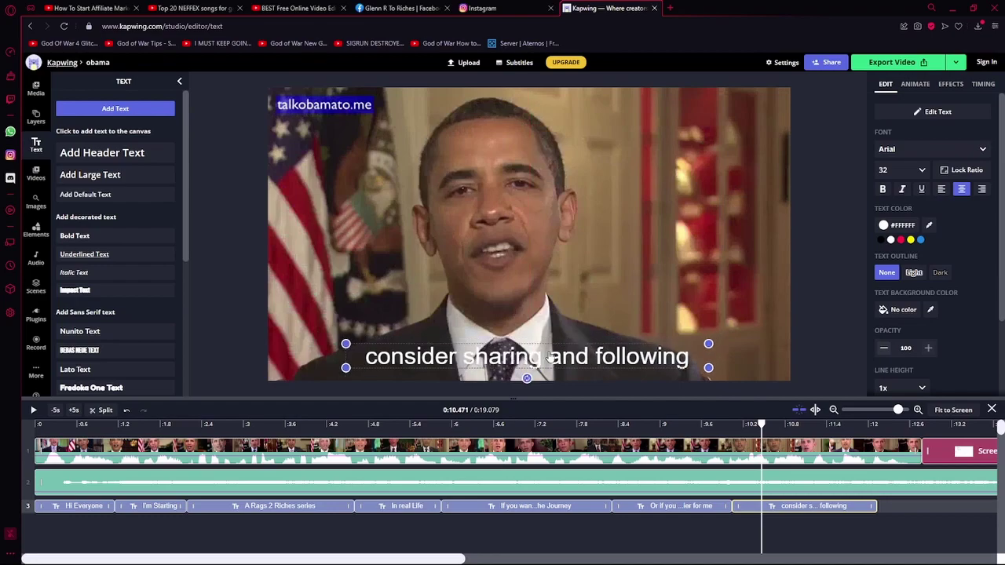
# - Add an eighth large text layer directly after the seventh caption, at about 12.14 seconds, and place it low in the picture
pyautogui.click(33, 410)
pyautogui.click(34, 410)
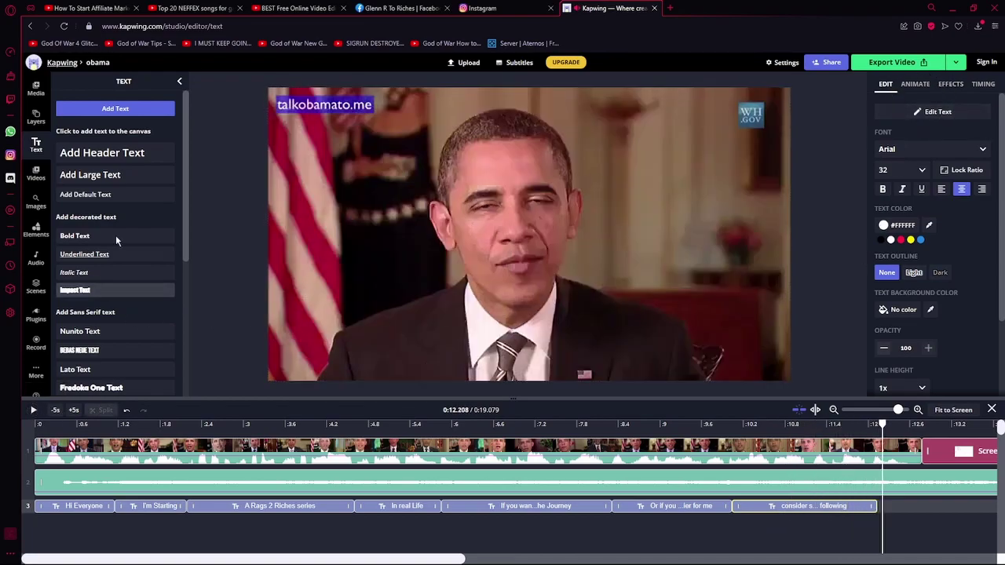
pyautogui.click(108, 175)
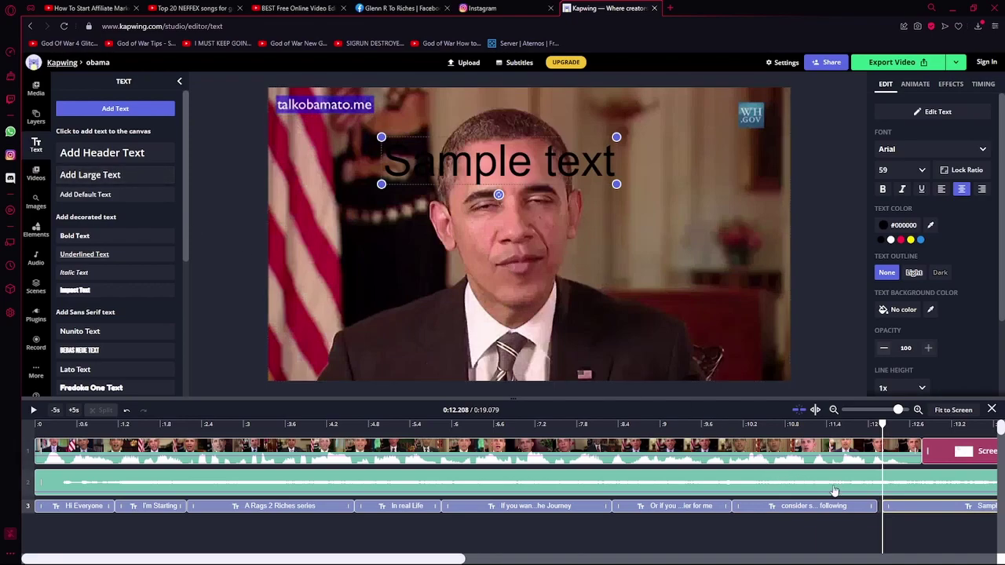
pyautogui.moveTo(916, 514); pyautogui.dragTo(918, 515)
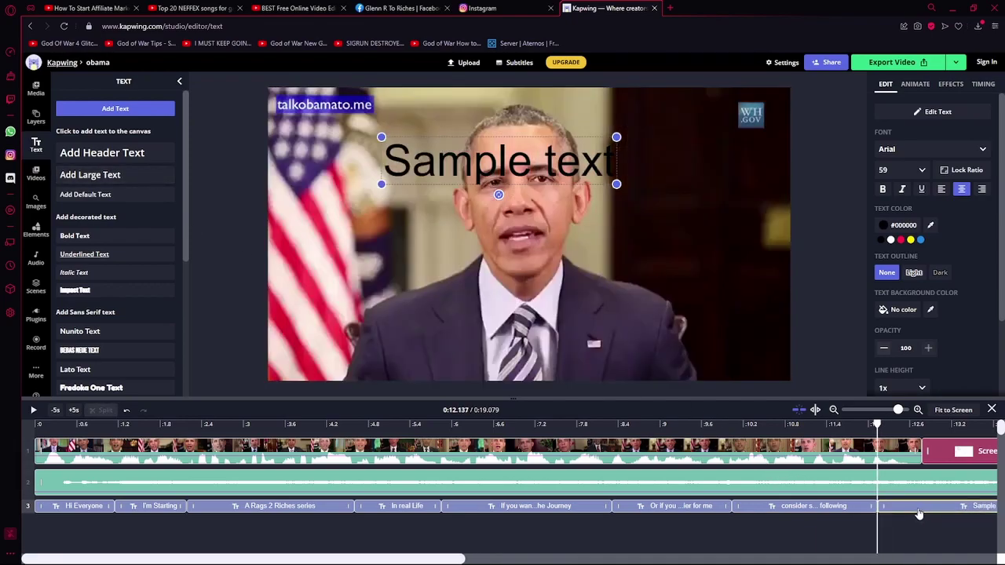
pyautogui.moveTo(524, 161); pyautogui.dragTo(549, 339)
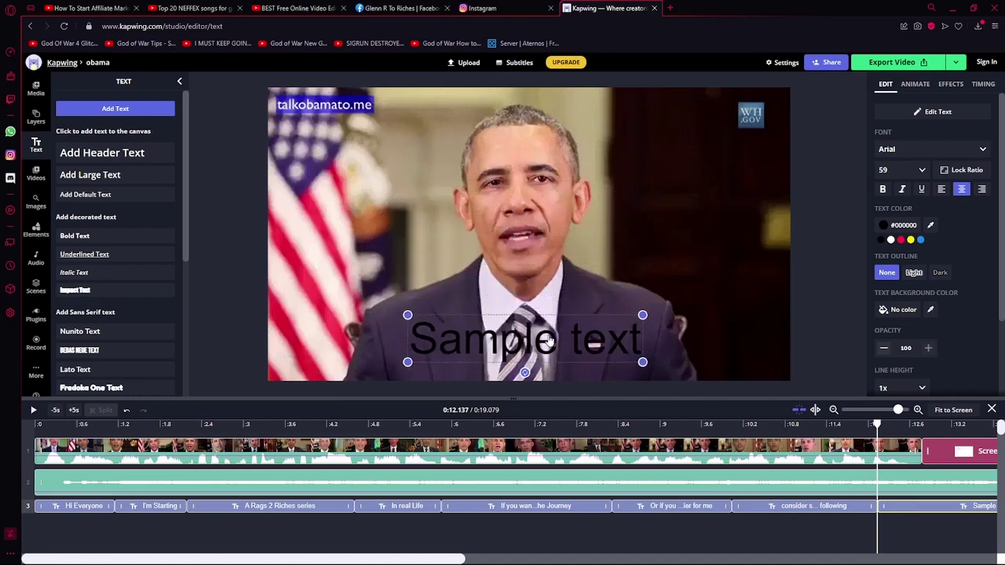
# - Replace the eighth caption's sample text with "Thanks"
pyautogui.click(936, 113)
pyautogui.press('BackSpace')
pyautogui.press('BackSpace')
pyautogui.press('BackSpace')
pyautogui.press('BackSpace')
pyautogui.press('BackSpace')
pyautogui.press('BackSpace')
pyautogui.press('BackSpace')
pyautogui.press('BackSpace')
pyautogui.press('BackSpace')
pyautogui.press('BackSpace')
pyautogui.press('BackSpace')
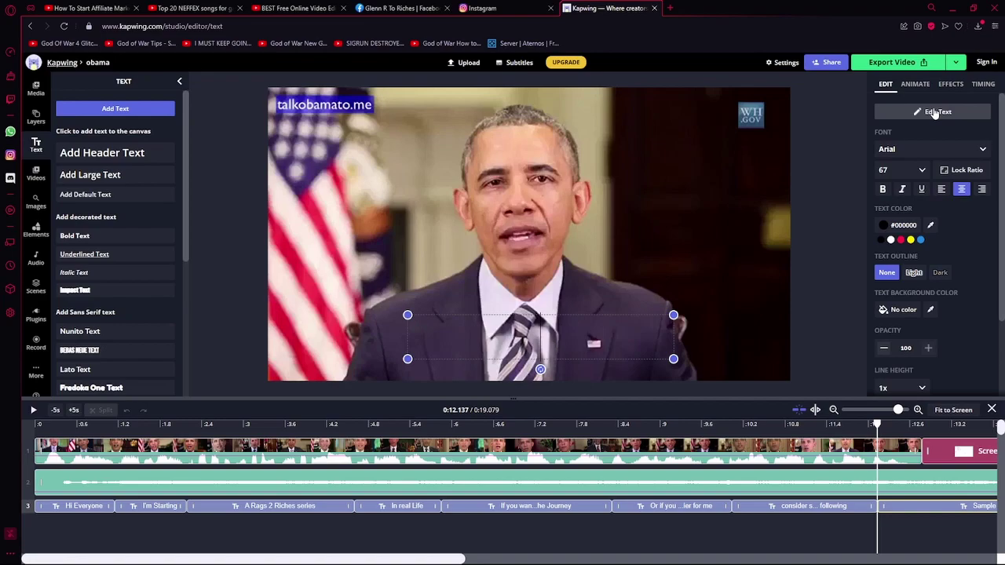
pyautogui.write('THanks')
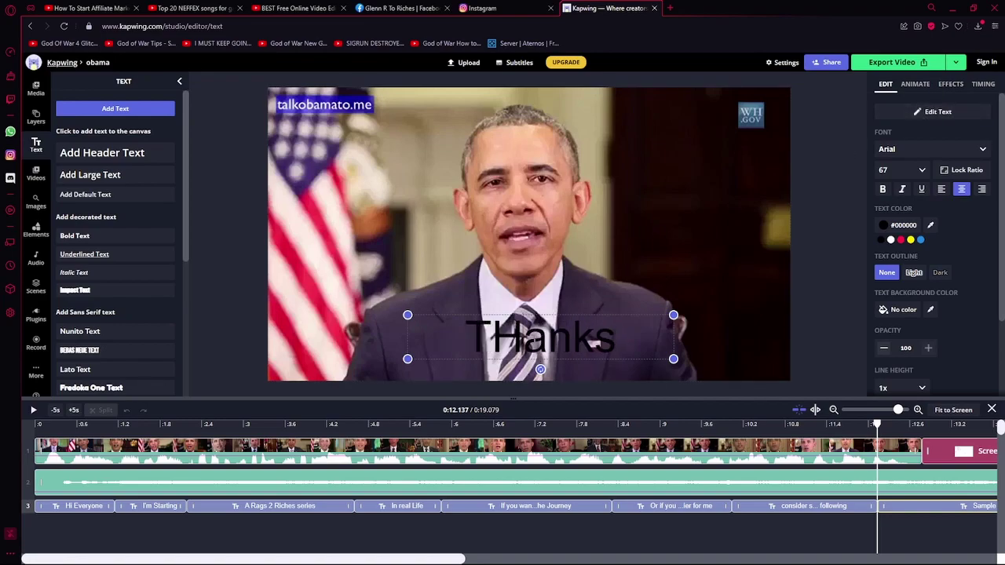
pyautogui.press('Left')
pyautogui.press('Left')
pyautogui.press('Left')
pyautogui.press('Left')
pyautogui.press('BackSpace')
pyautogui.write('h')
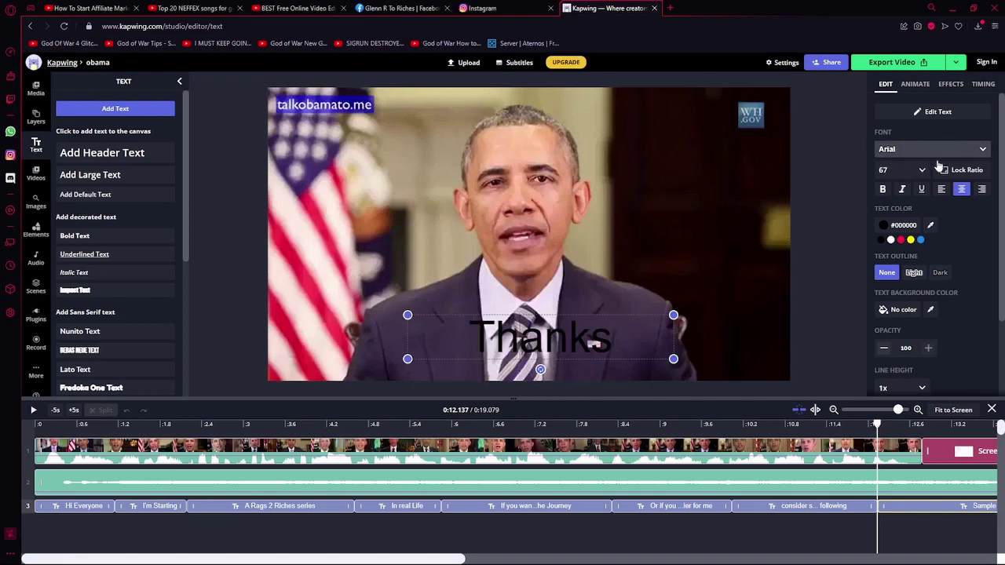
# - Color the "Thanks" caption yellow (#FFEA00) and shift it to the middle of the picture's lower edge
pyautogui.click(911, 240)
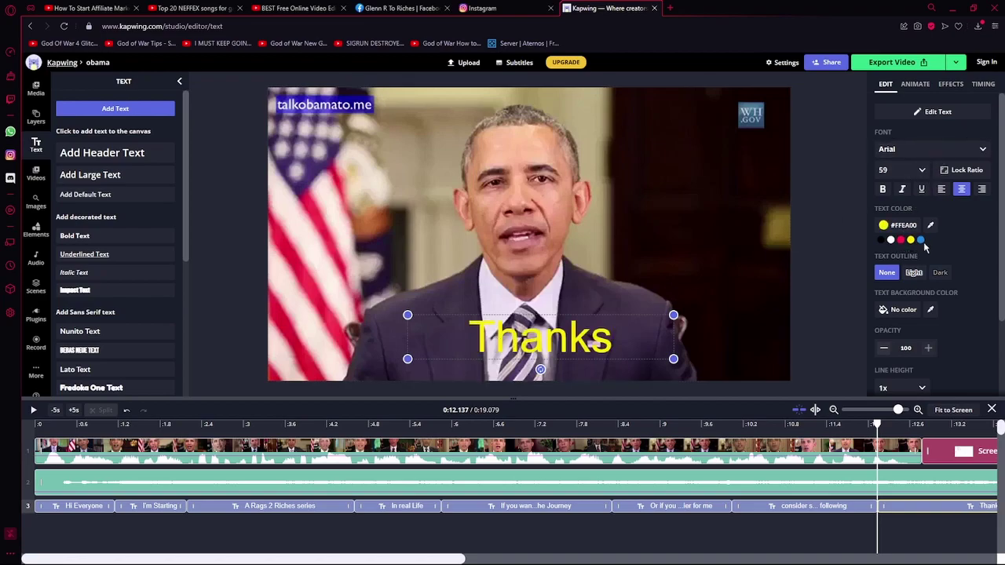
pyautogui.moveTo(603, 322); pyautogui.dragTo(553, 335)
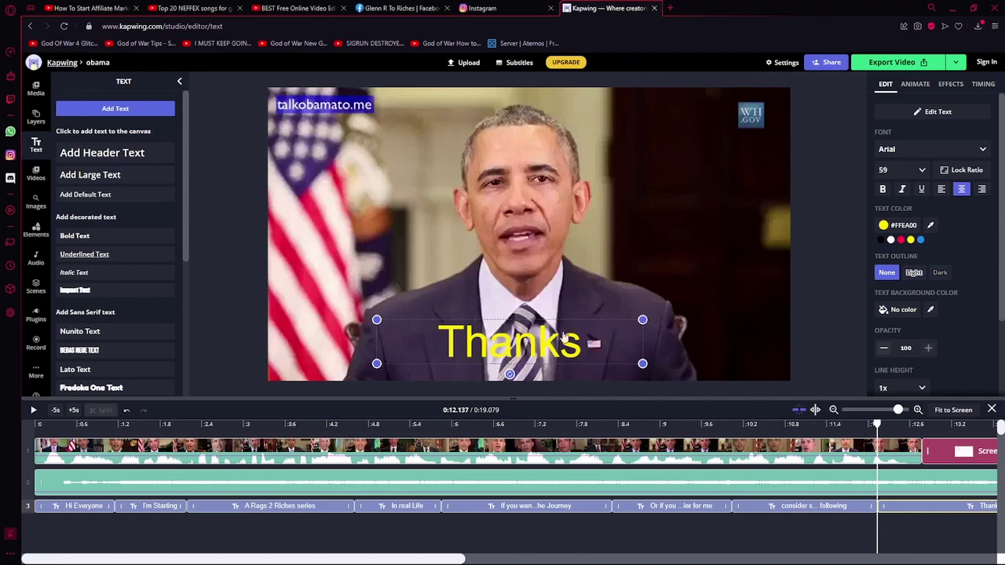
# - Play the video's ending and extend the "Thanks" caption to the end of the last screenshot at about 19.08 seconds
pyautogui.moveTo(877, 424); pyautogui.dragTo(864, 430)
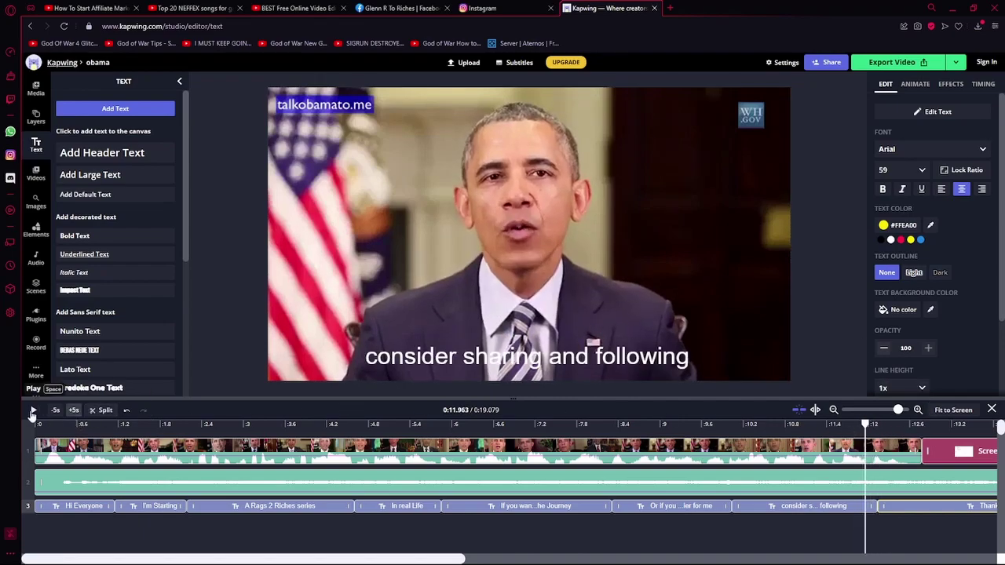
pyautogui.click(33, 410)
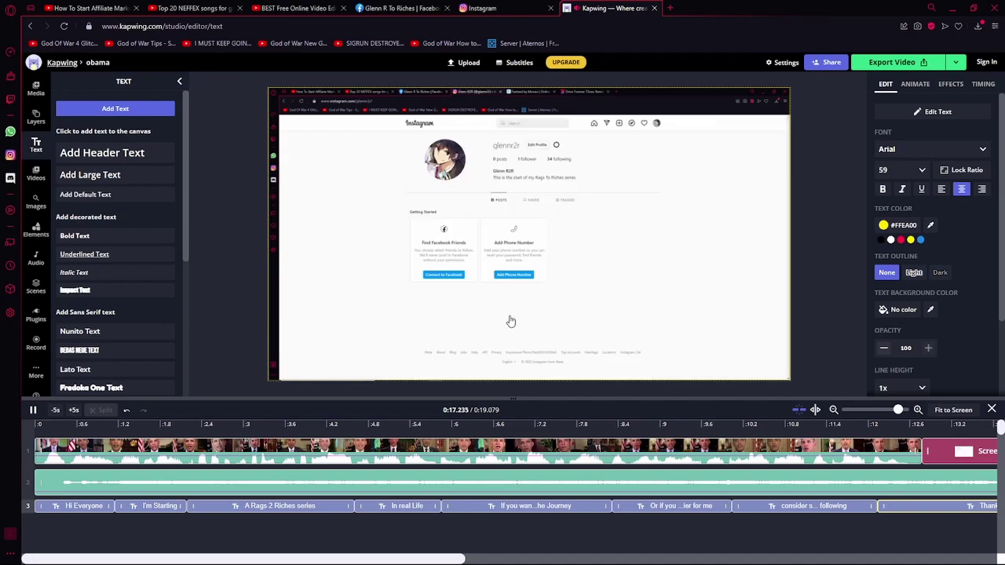
pyautogui.click(33, 410)
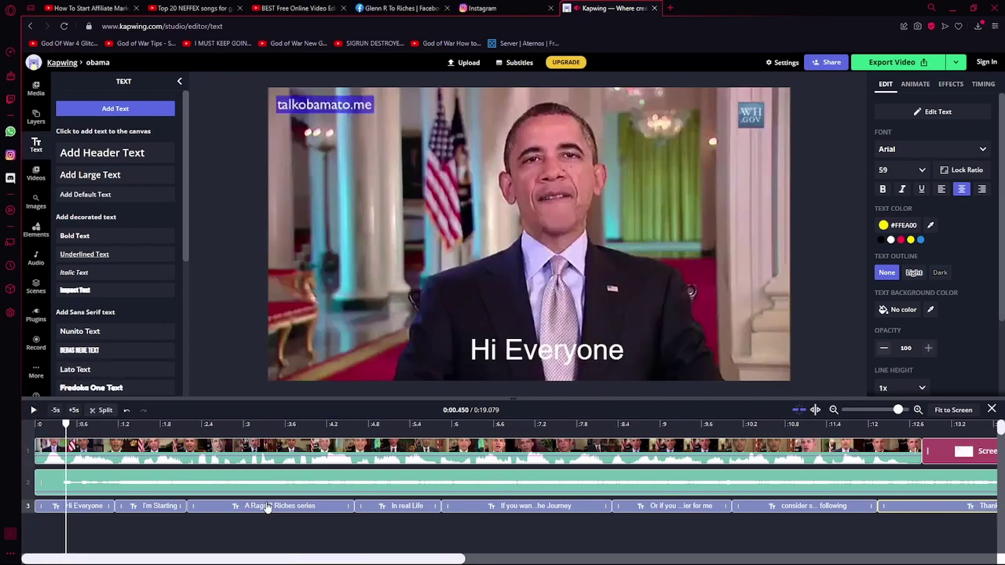
pyautogui.moveTo(267, 560); pyautogui.dragTo(516, 554)
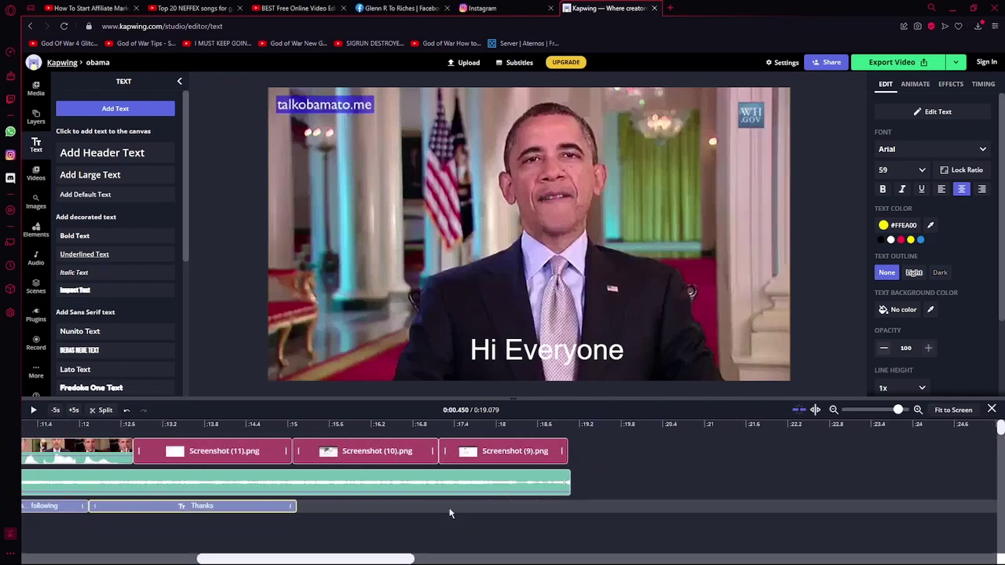
pyautogui.moveTo(296, 509); pyautogui.dragTo(566, 522)
# - Check the "Thanks" caption over the closing screenshots and play the whole captioned video from the start
pyautogui.click(532, 532)
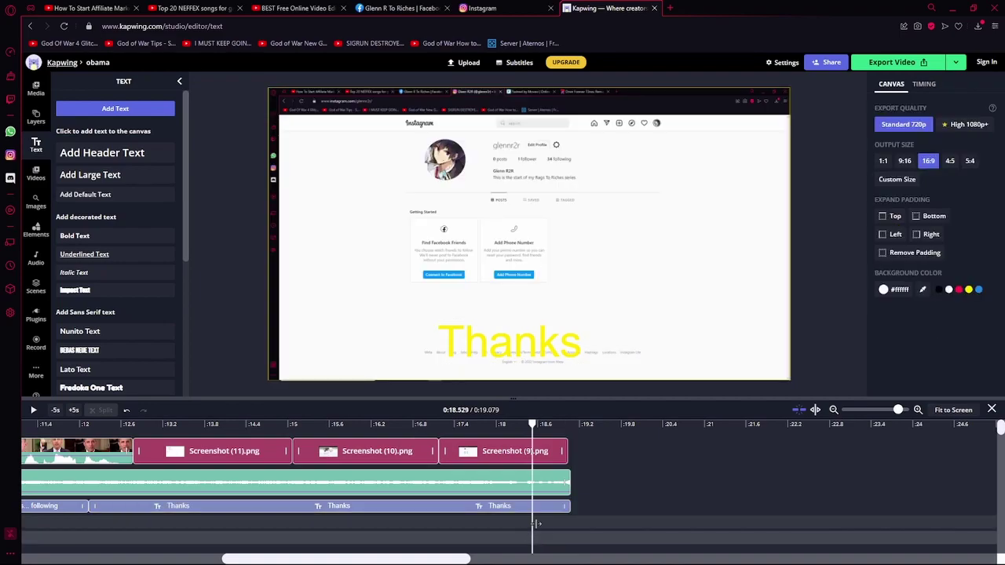
pyautogui.moveTo(532, 424); pyautogui.dragTo(418, 424)
pyautogui.click(481, 351)
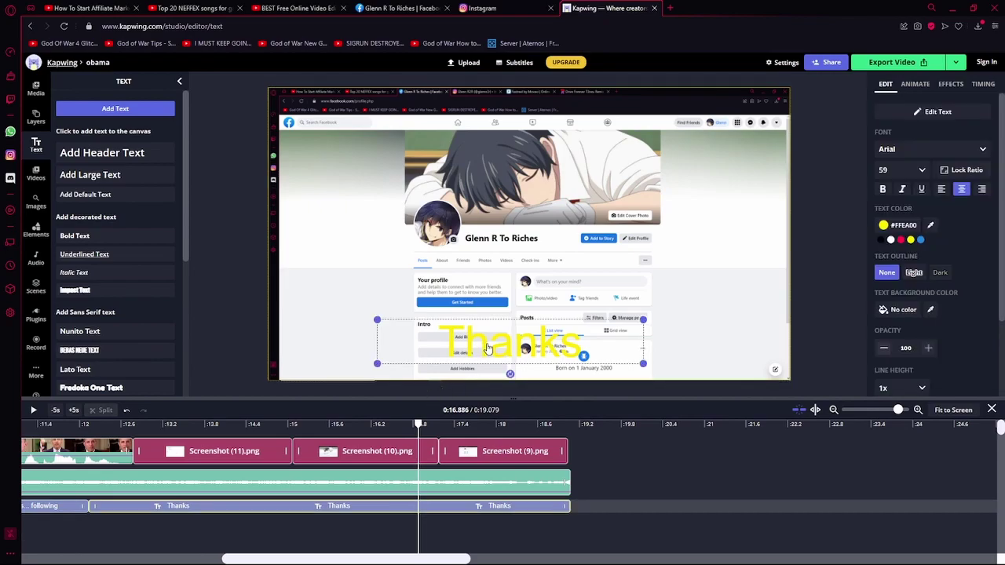
pyautogui.moveTo(419, 424); pyautogui.dragTo(3, 456)
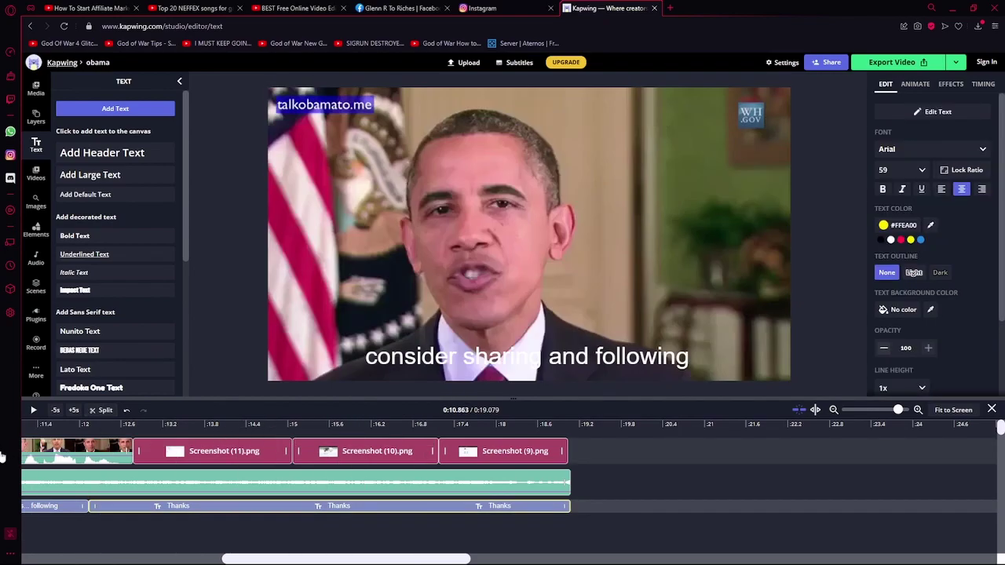
pyautogui.hscroll(-10, 110, 470)
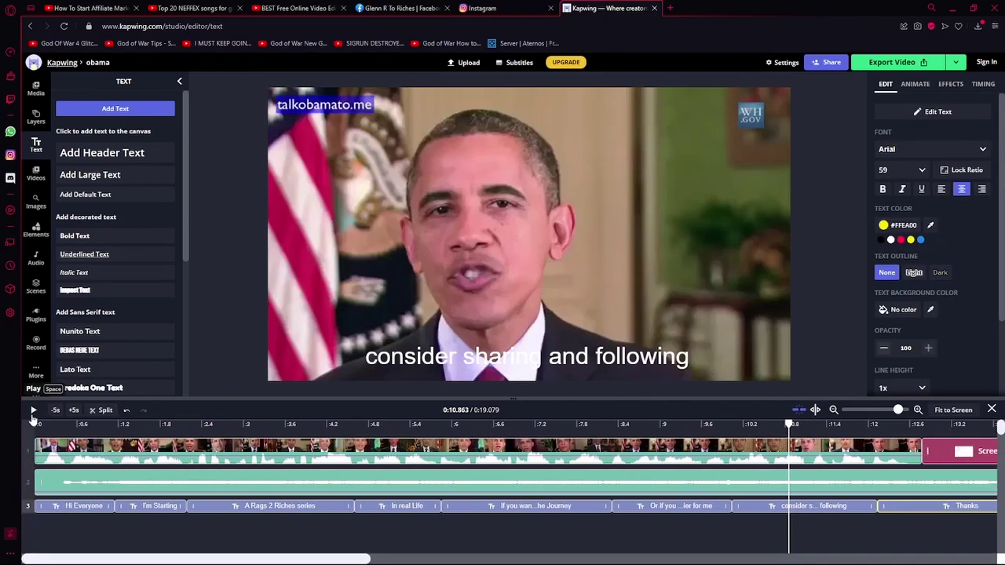
pyautogui.moveTo(39, 427); pyautogui.dragTo(24, 424)
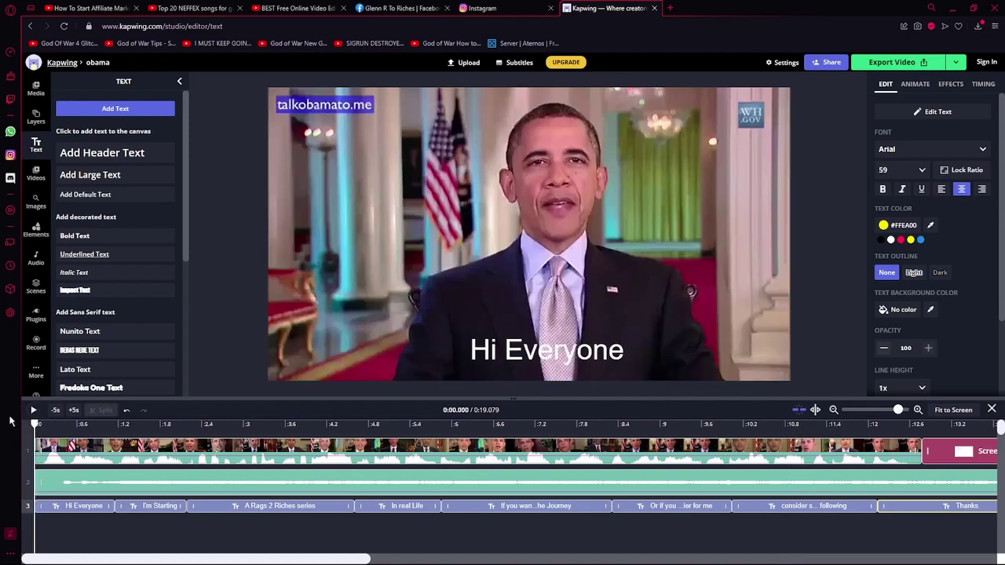
pyautogui.click(33, 410)
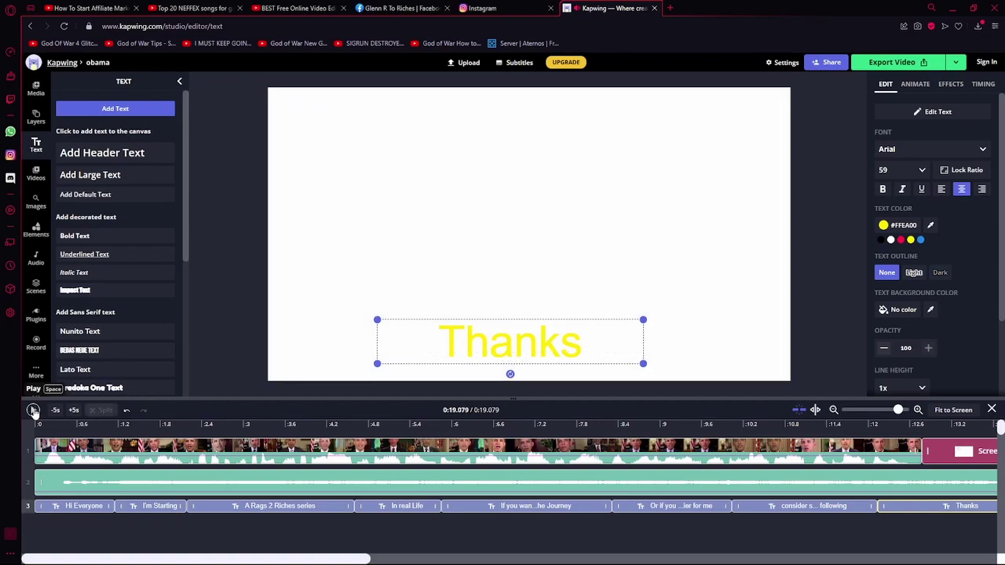
# - Switch to Facebook and look over the promoted profile page
pyautogui.click(401, 8)
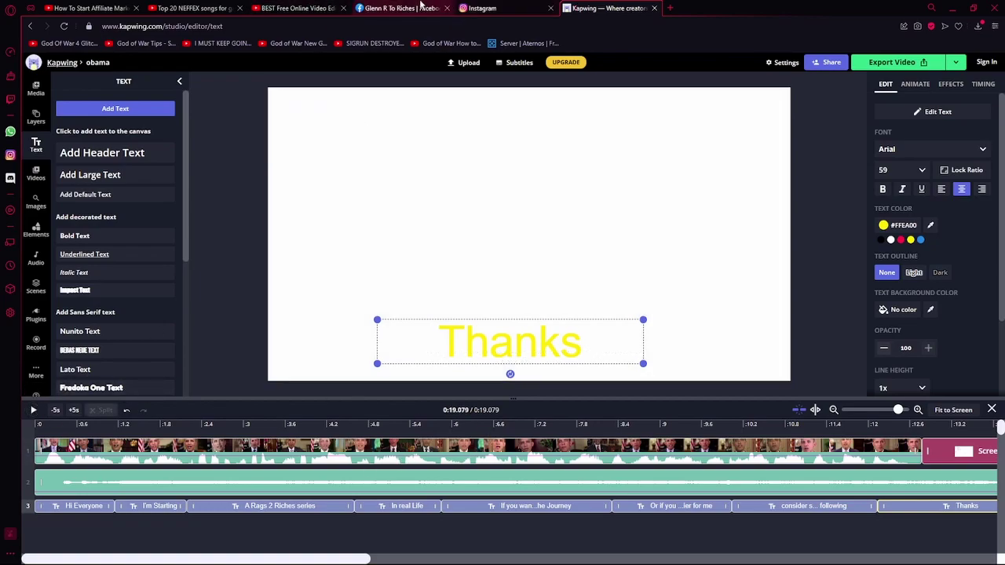
pyautogui.scroll(-2, 597, 243)
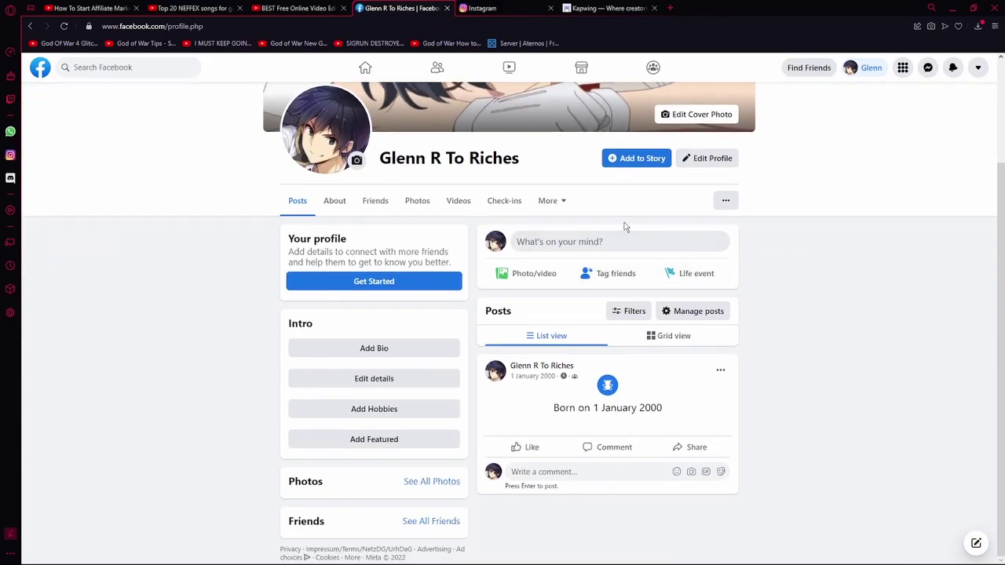
pyautogui.scroll(2, 462, 312)
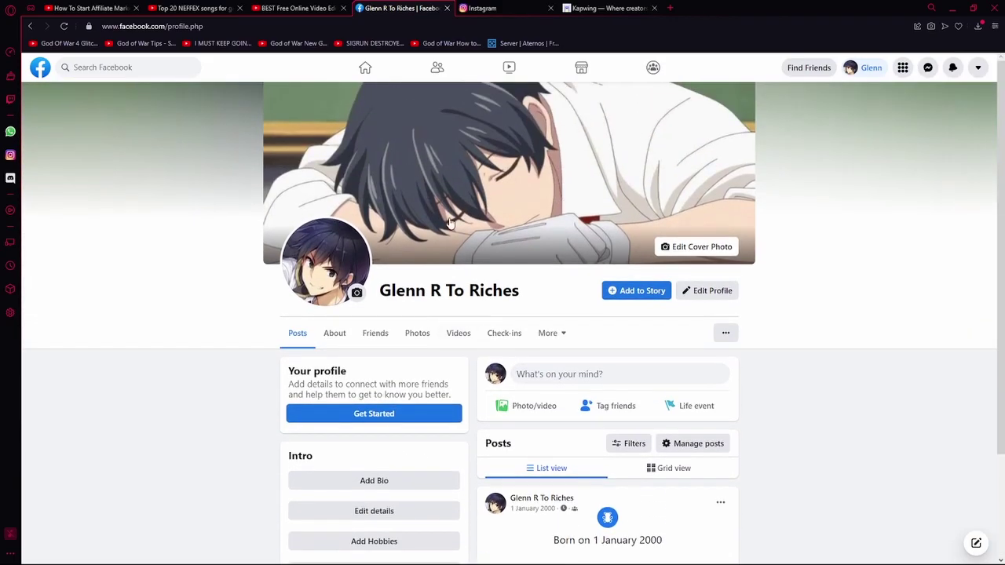
# - Look at the Instagram feed, switch back to Kapwing, export the obama video with the watermark without signing in, and close the finished export page
pyautogui.click(482, 7)
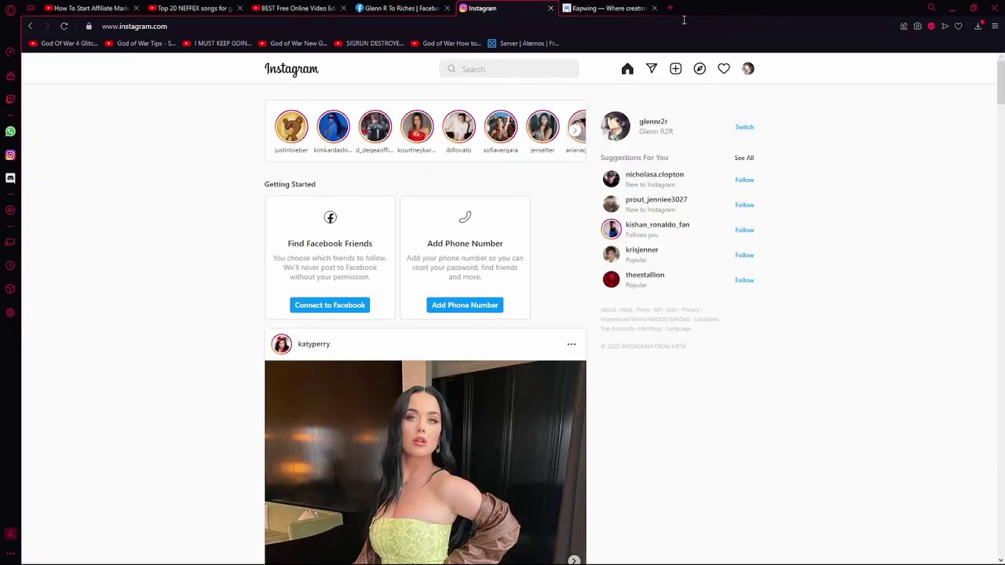
pyautogui.click(619, 9)
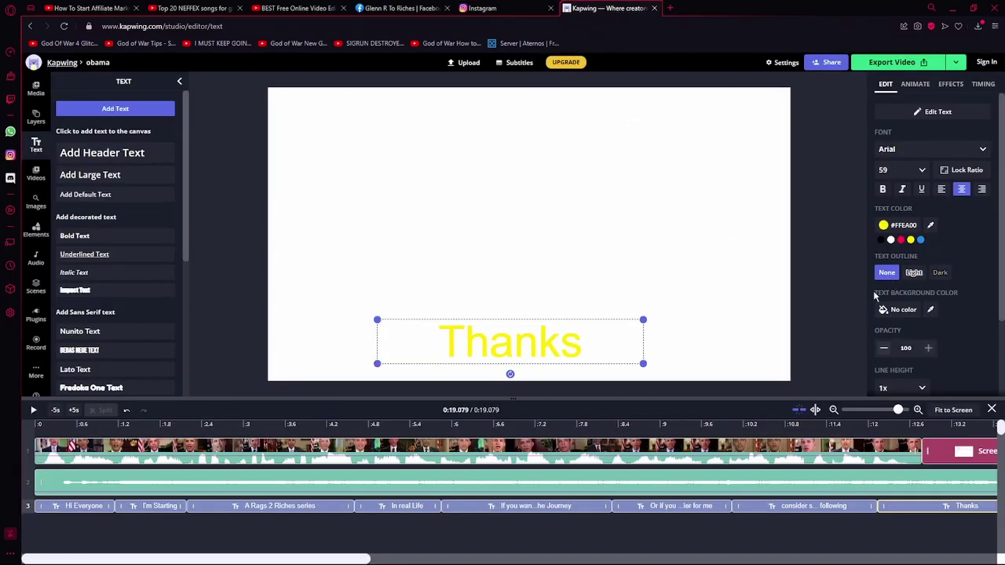
pyautogui.click(957, 63)
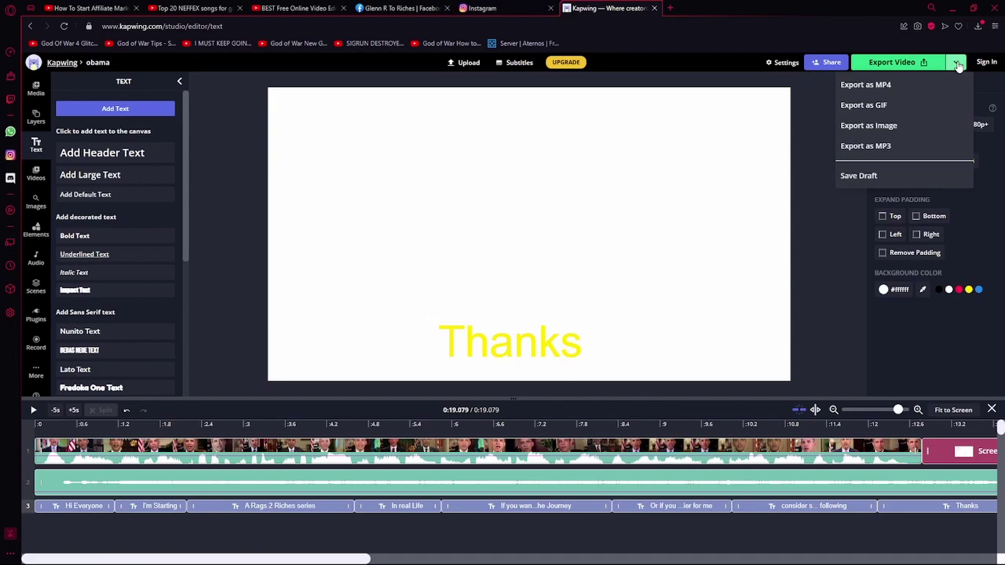
pyautogui.click(923, 62)
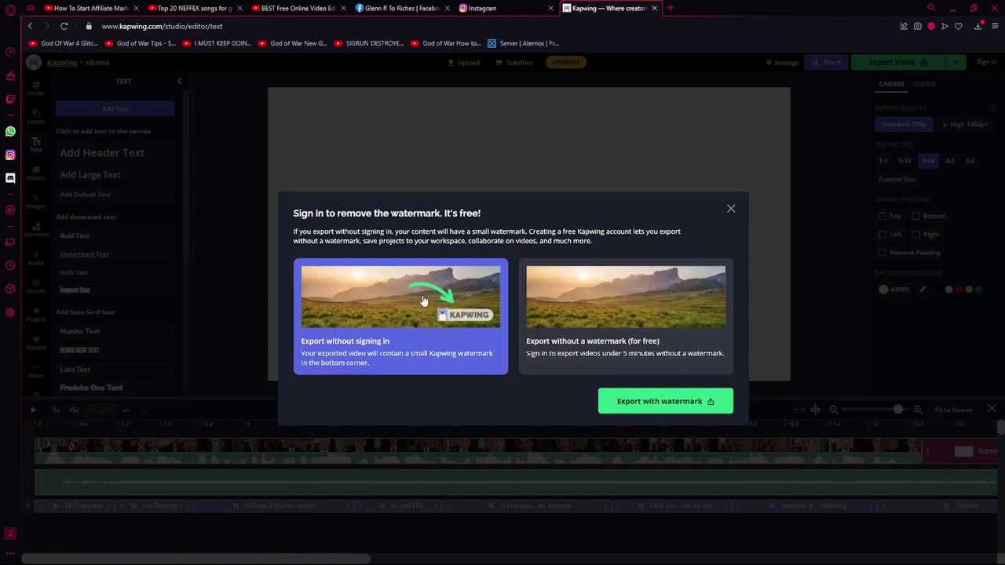
pyautogui.click(679, 409)
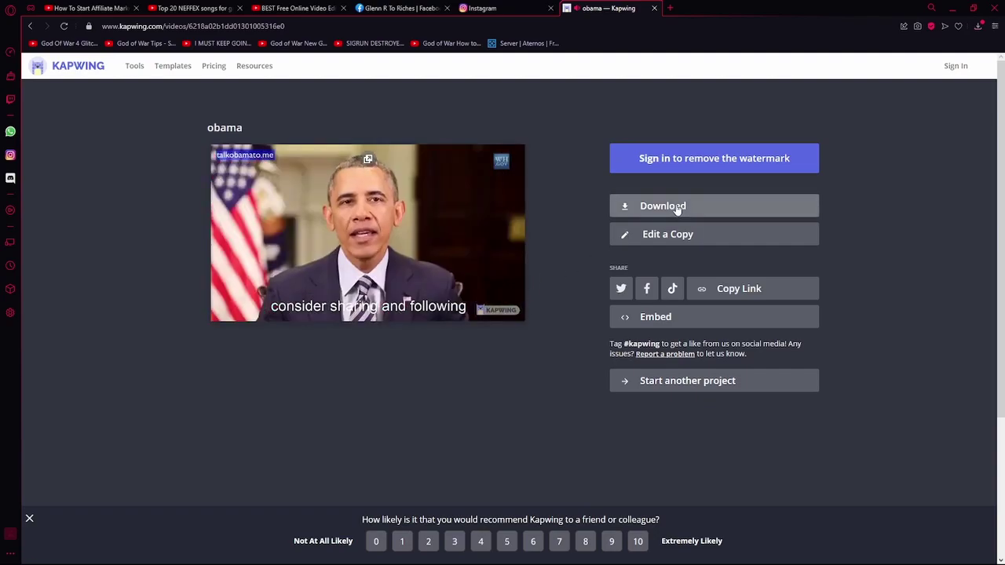
pyautogui.click(655, 9)
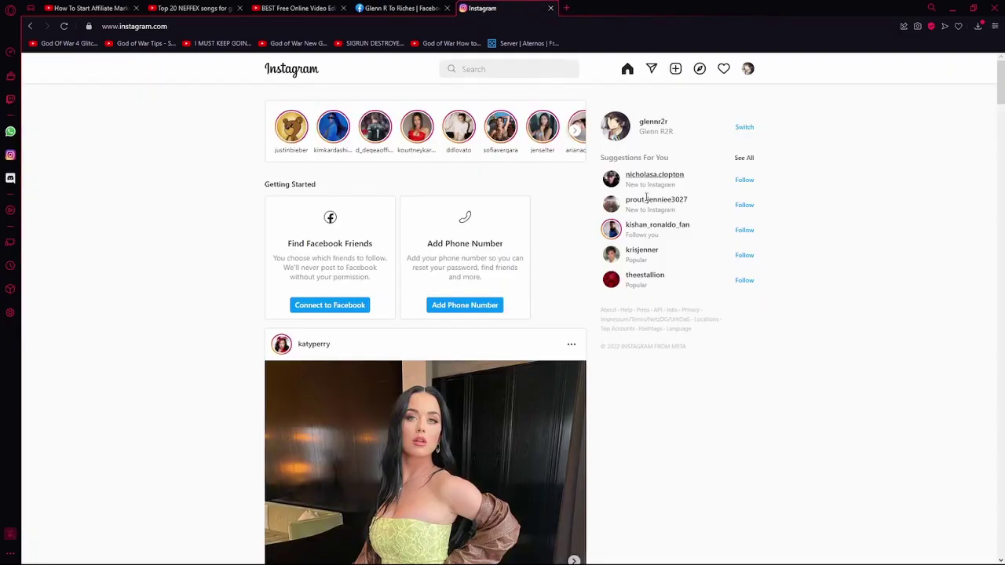
# - Try to create an Instagram post from the exported video, shifting the crop to center the "Thanks" caption, and discard the draft
pyautogui.click(677, 69)
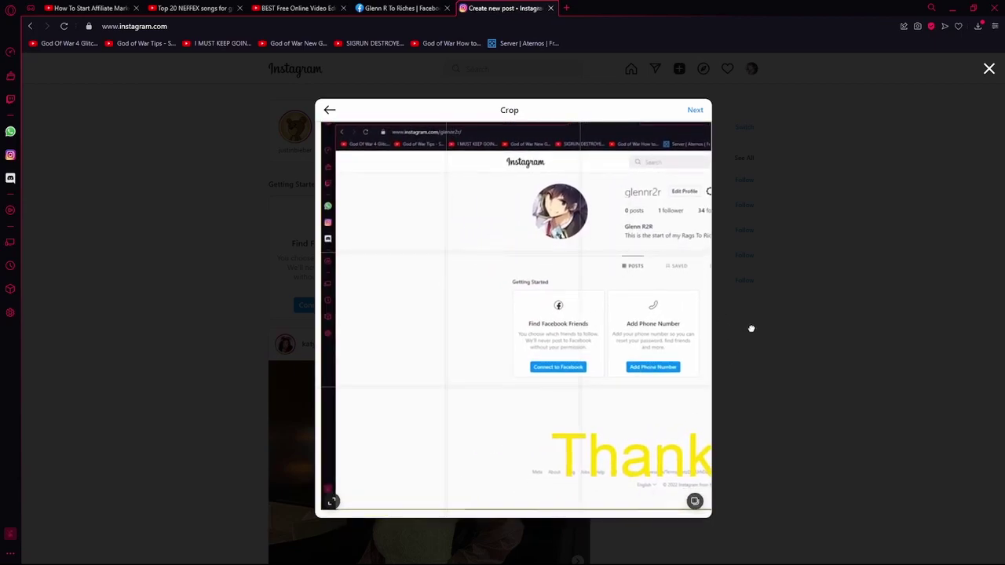
pyautogui.moveTo(698, 321); pyautogui.dragTo(444, 468)
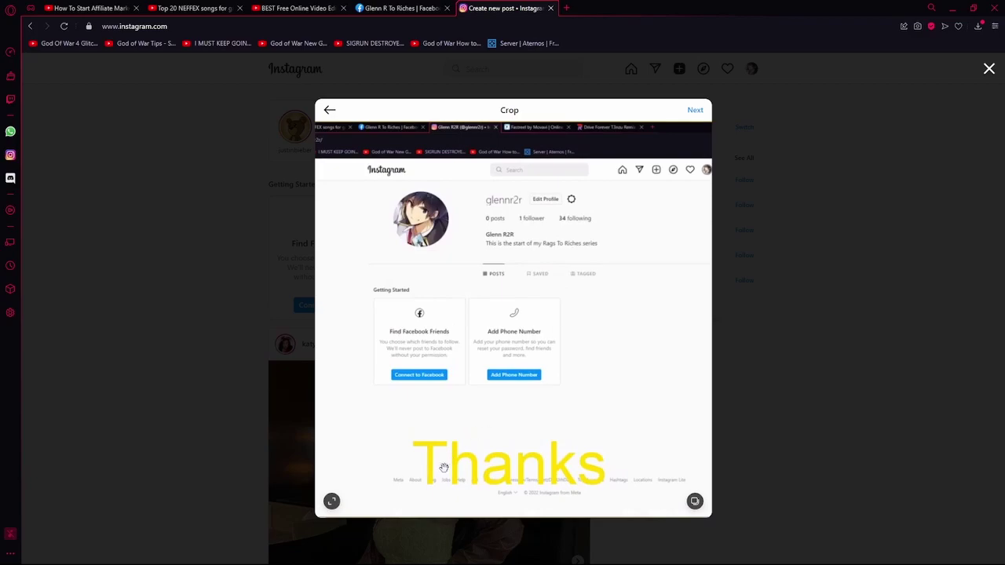
pyautogui.click(331, 112)
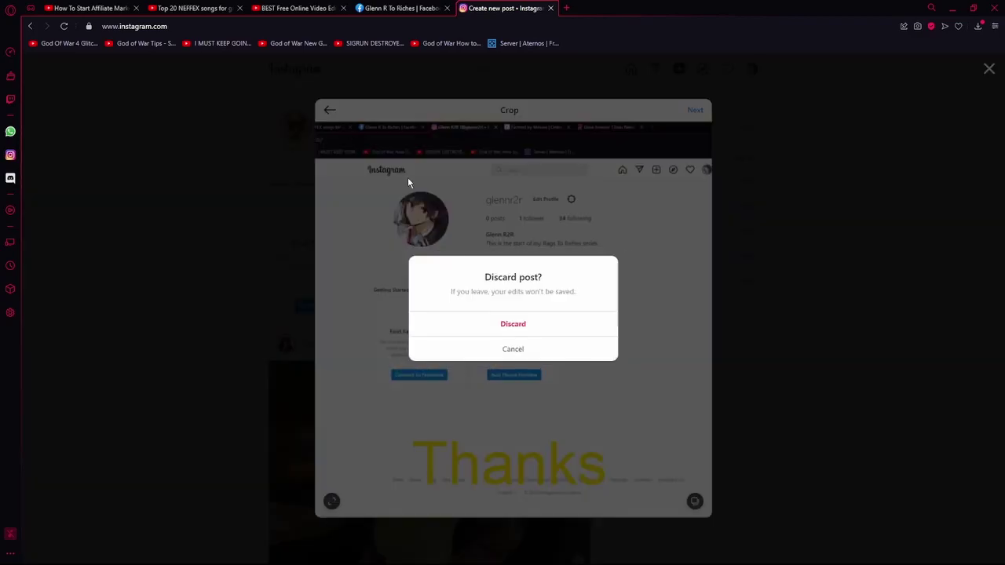
pyautogui.click(528, 330)
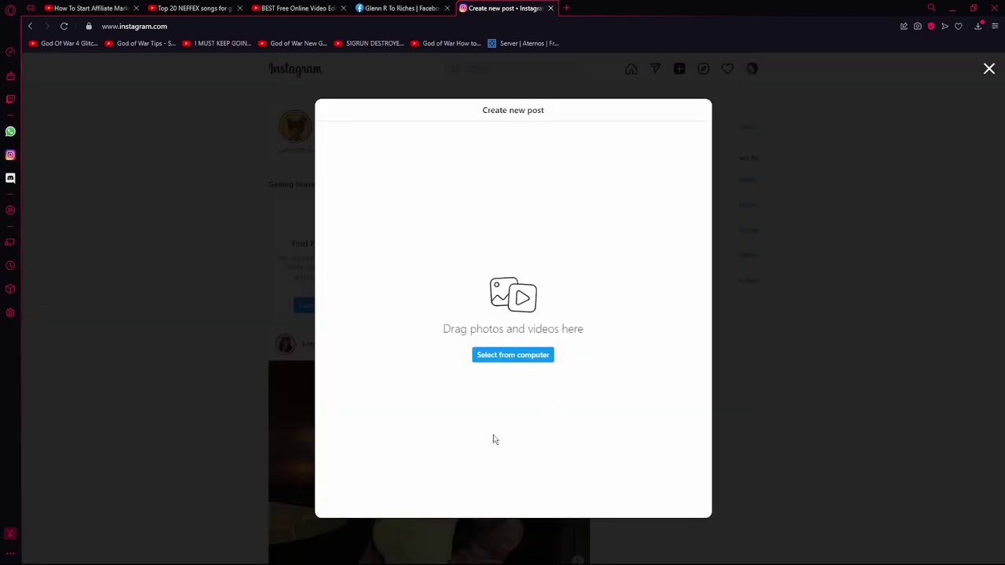